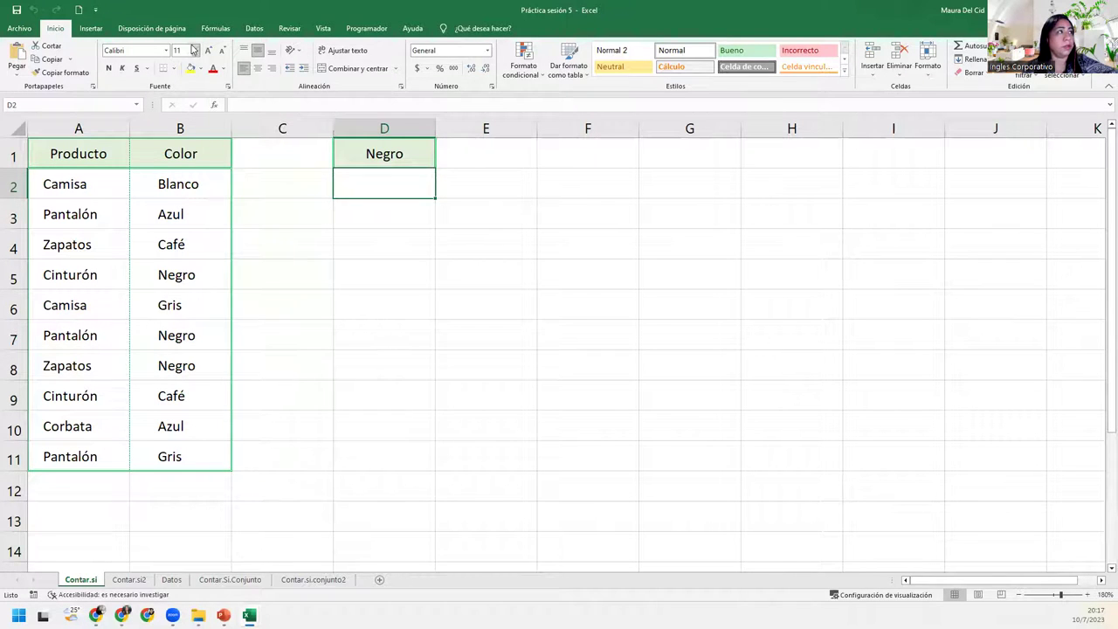
Insert a CONTAR.SI function in D2 with range B2:B11 and cell D1 as the criterion
click(216, 29)
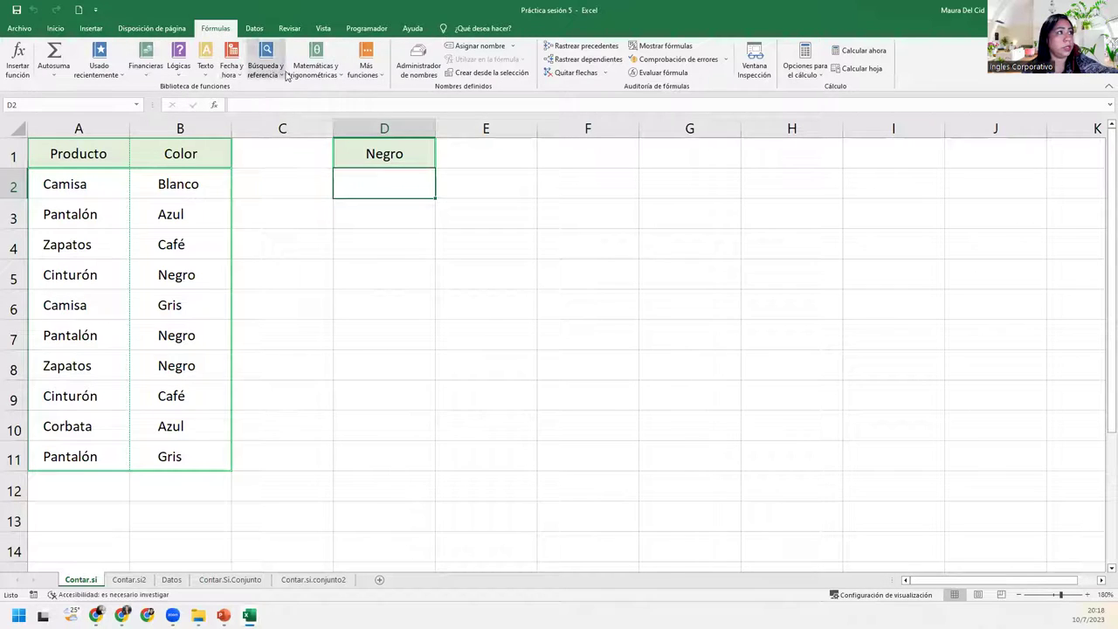
click(376, 68)
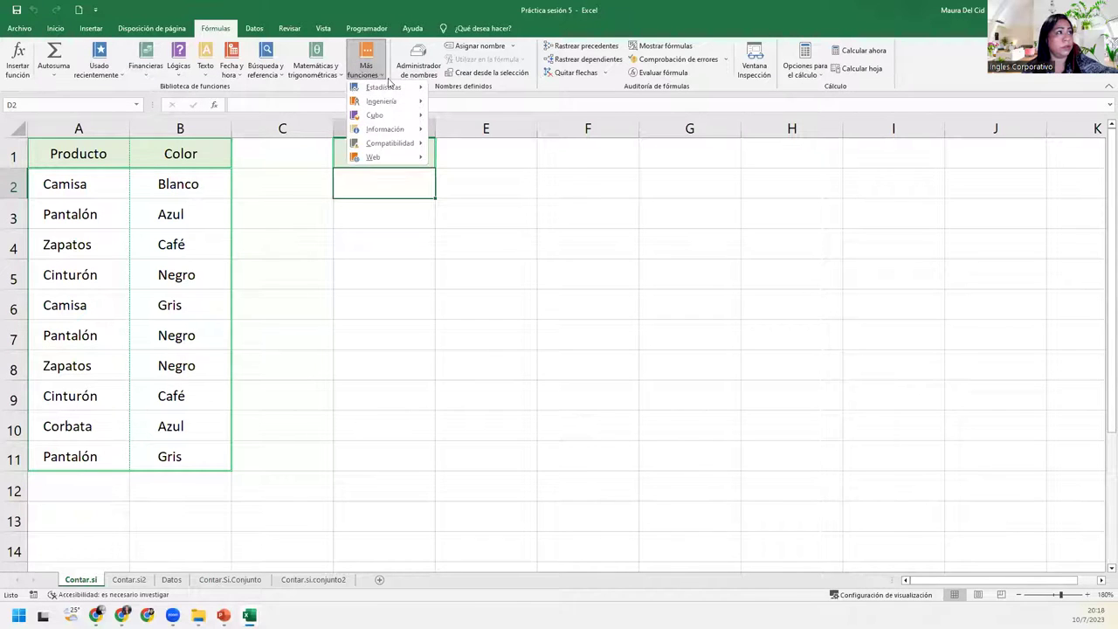
mouse_move(391, 86)
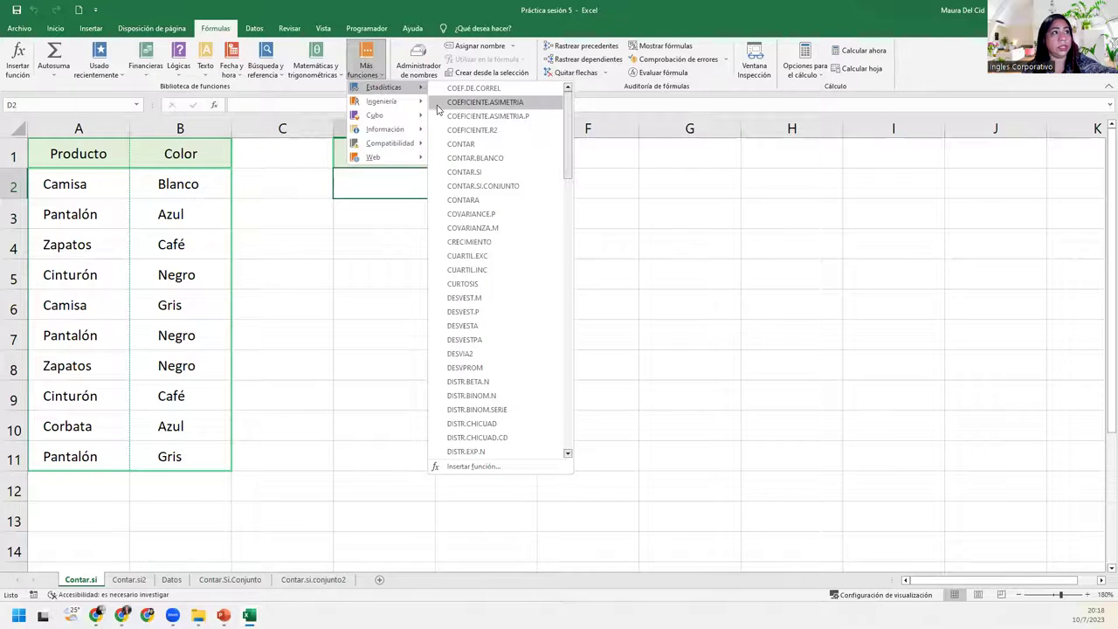
click(479, 173)
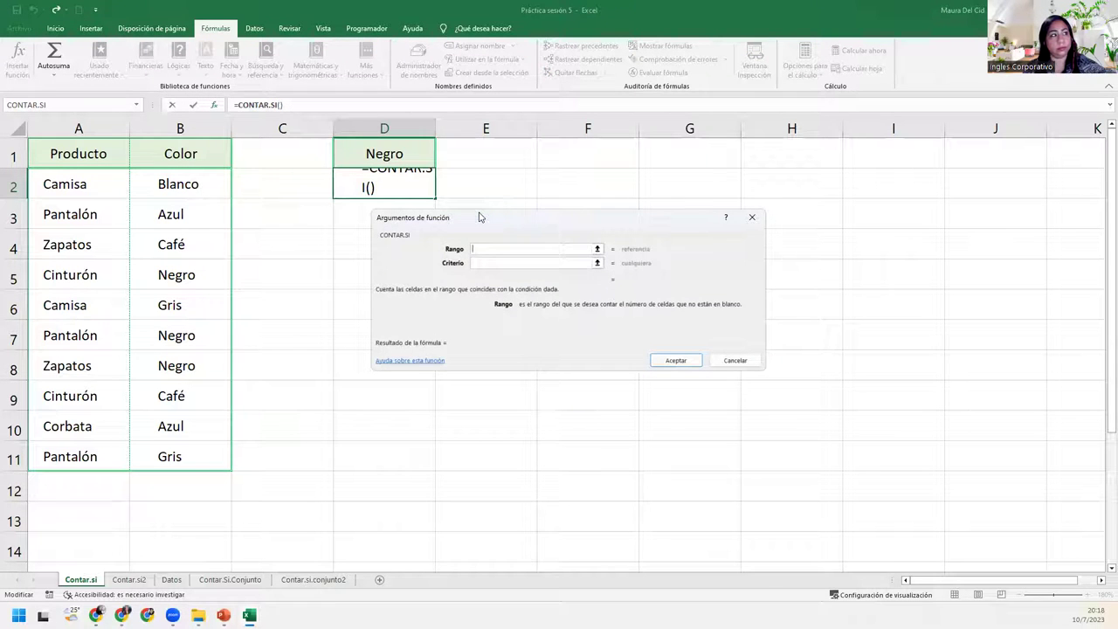
drag(482, 217, 448, 215)
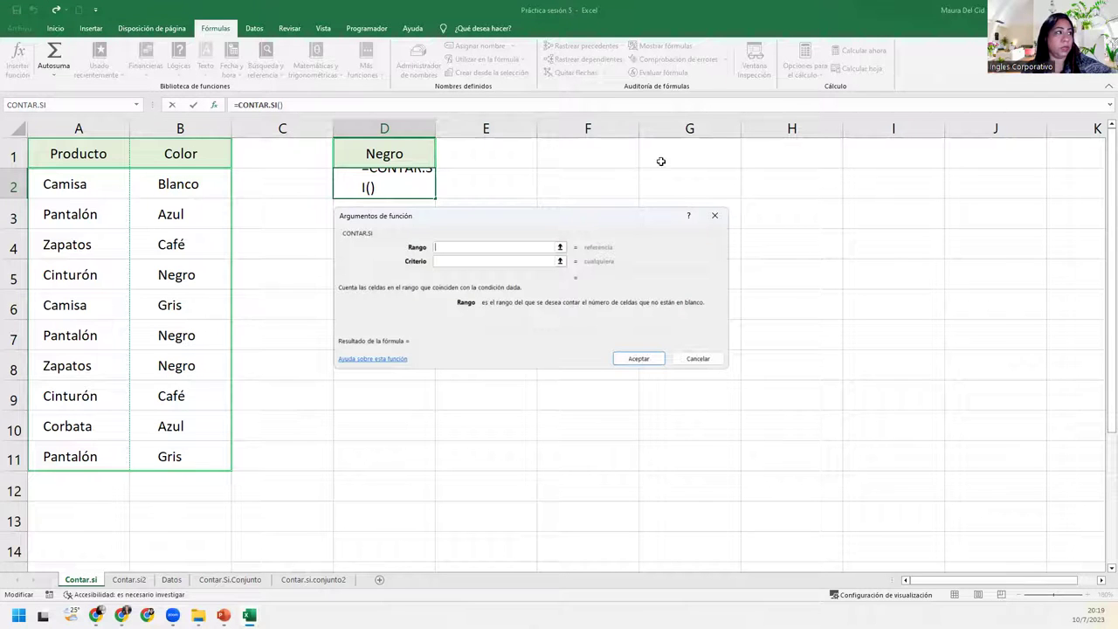
drag(166, 175, 197, 448)
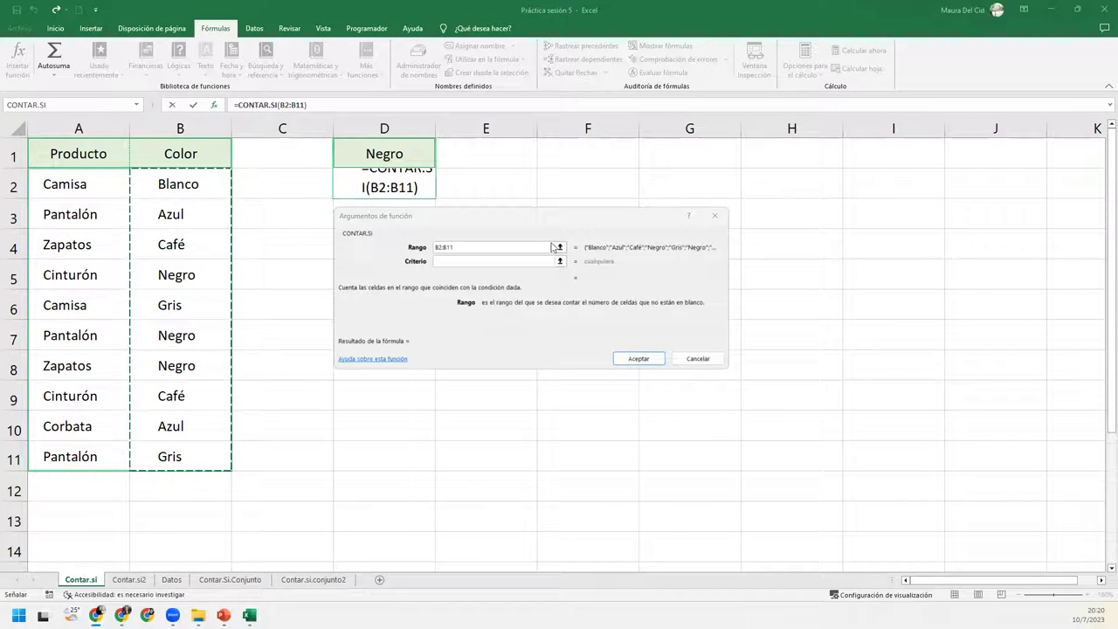
click(522, 260)
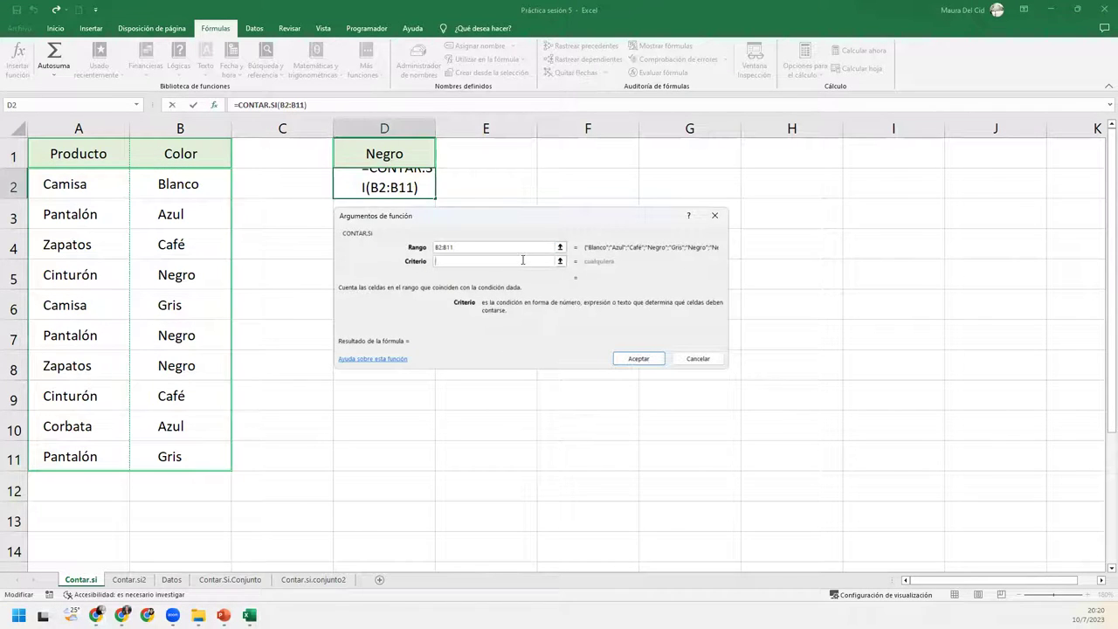
click(402, 157)
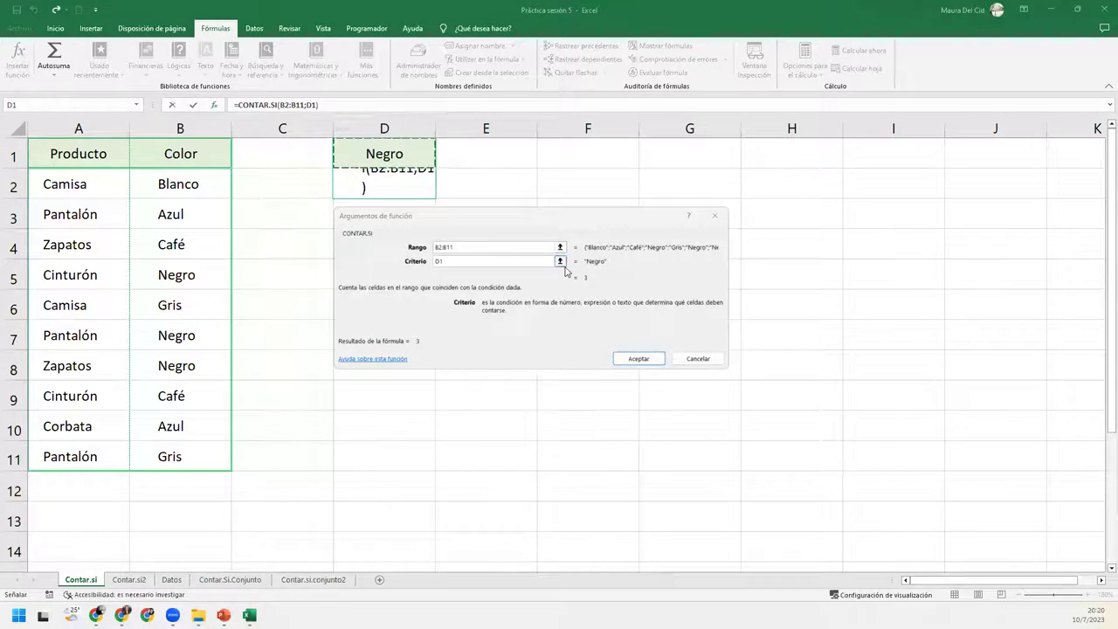
click(656, 359)
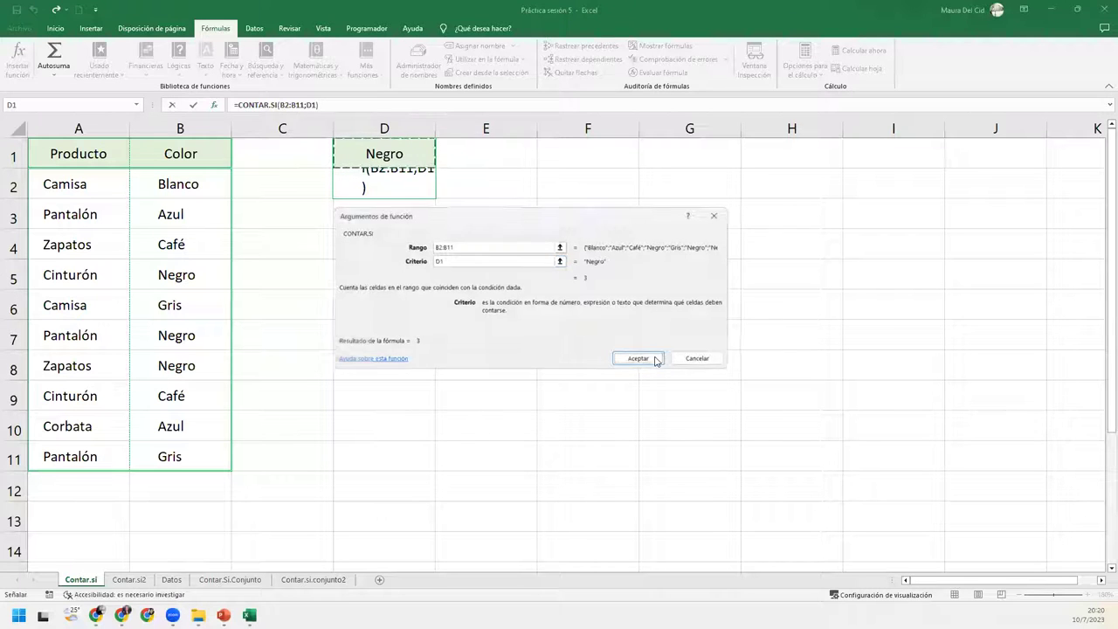
Change the color criterion in D1 to Gris
click(397, 173)
mouse_move(404, 142)
mouse_down()
mouse_move(400, 170)
mouse_move(397, 155)
mouse_up()
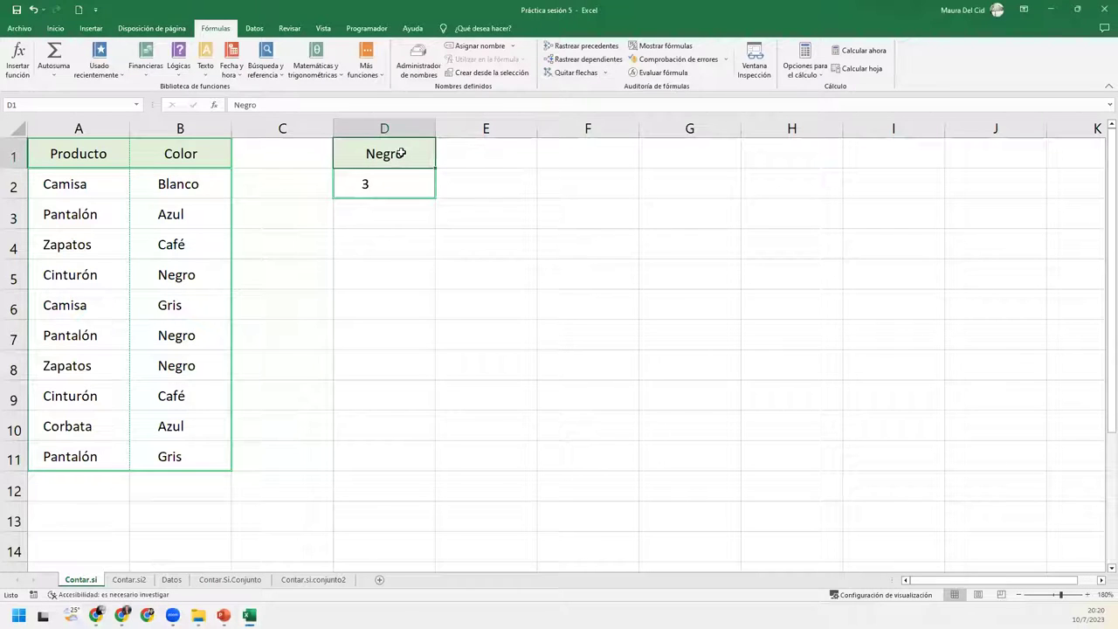
text(F)
key(BackSpace)
text(Gris)
key(Return)
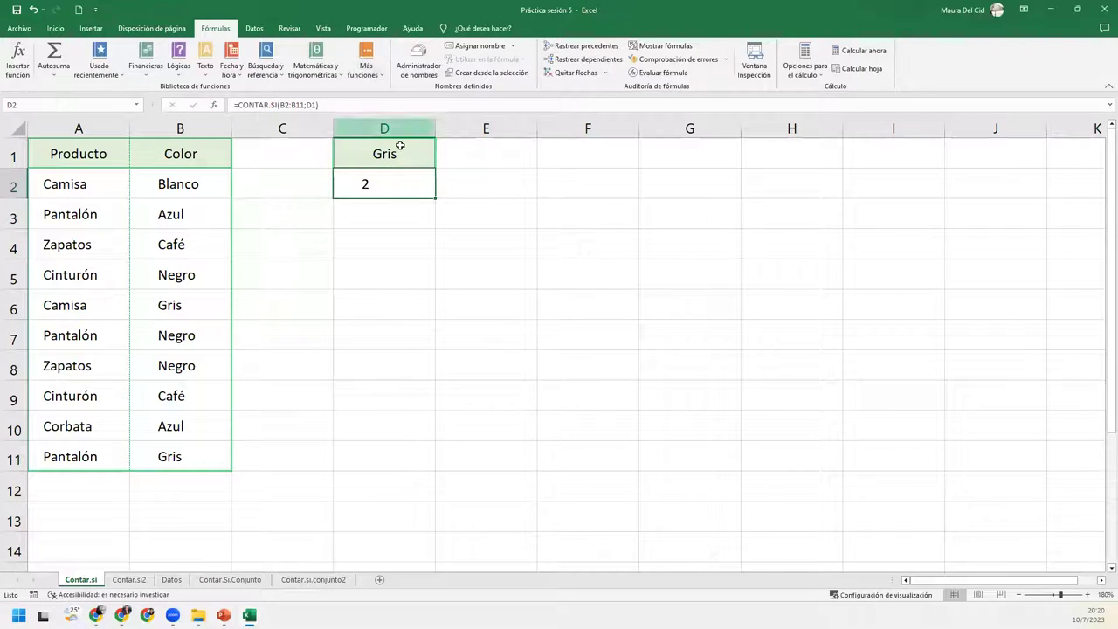
Set the color criterion in D1 to Café
click(400, 151)
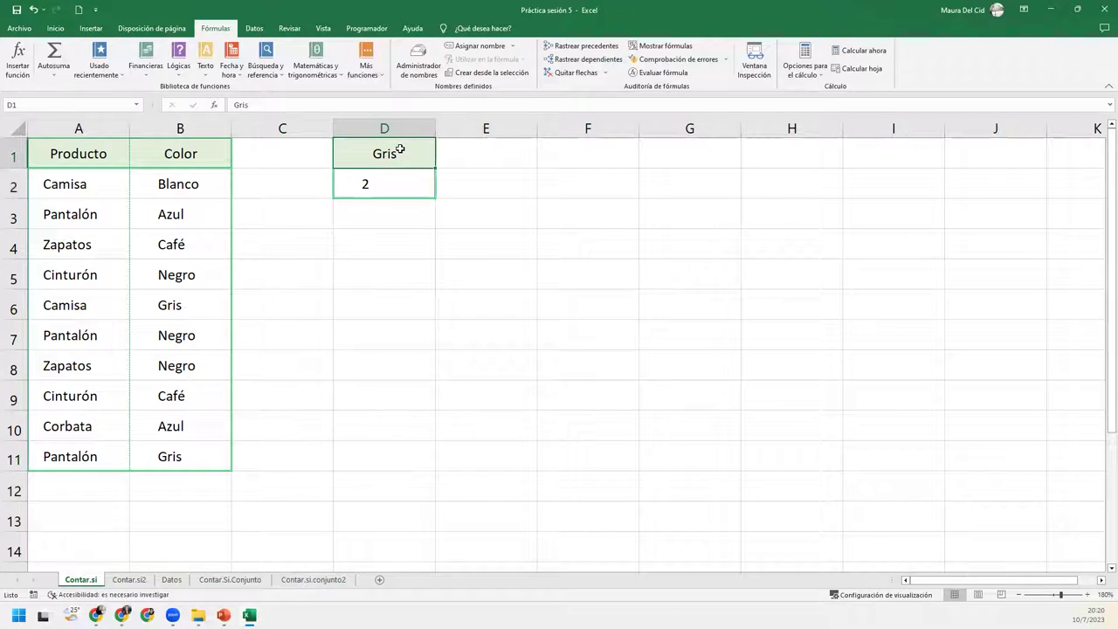
text(Café)
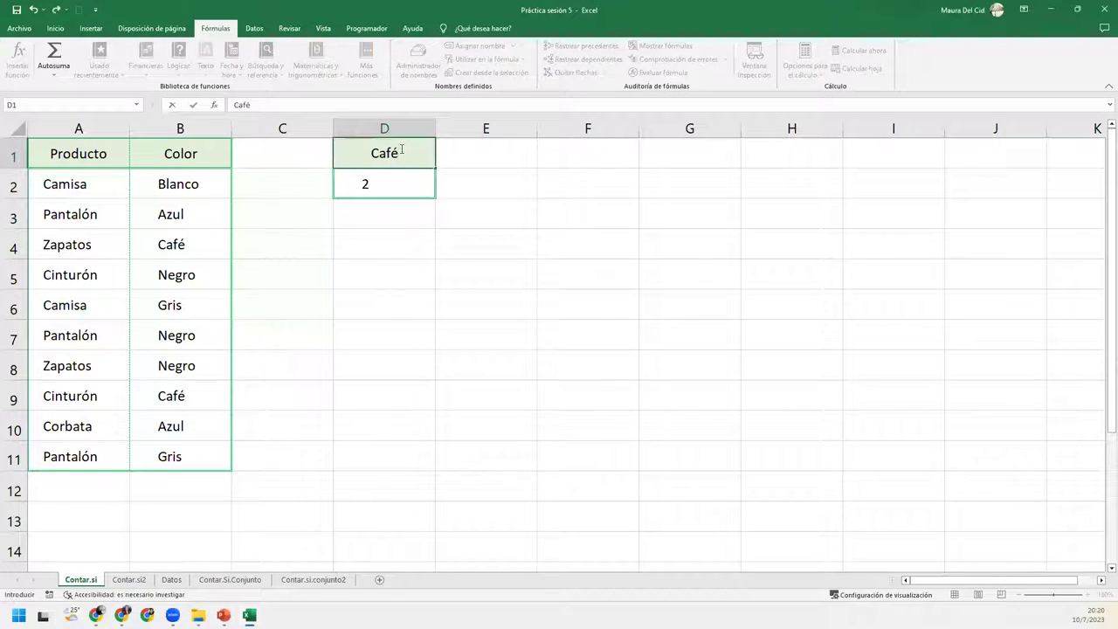
key(Return)
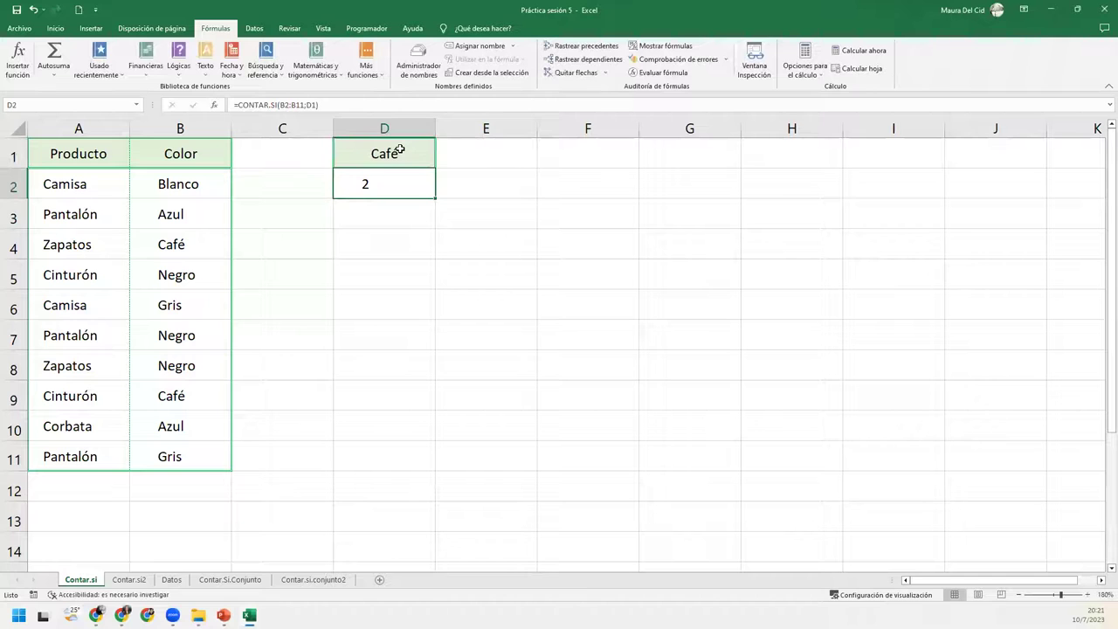
Rewrite the criterion in D1 without the accent, as Cafe
double_click(399, 150)
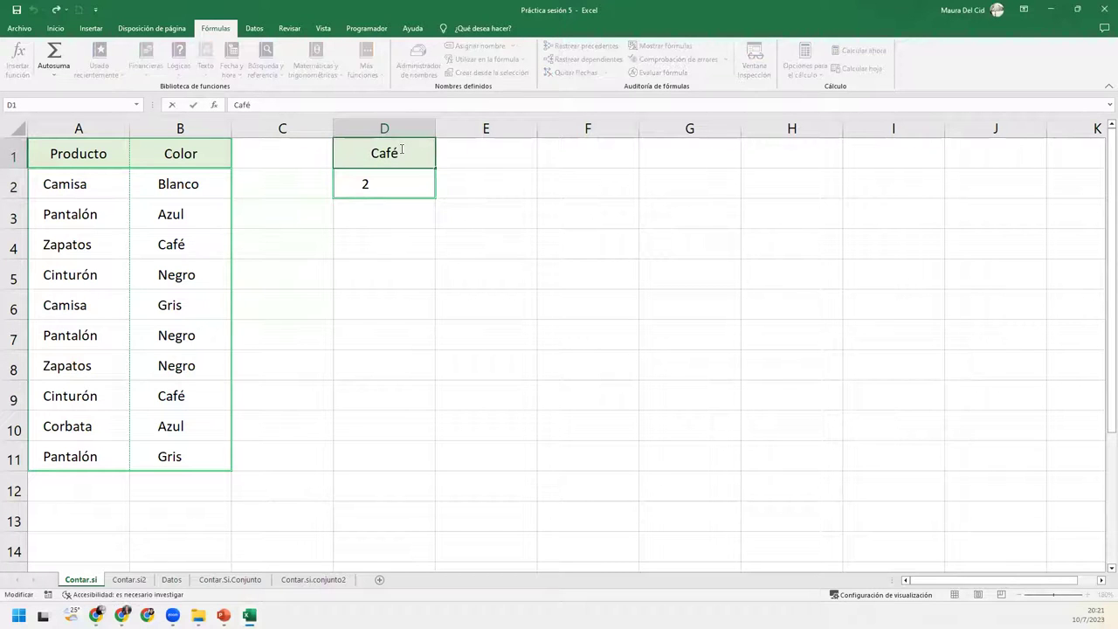
key(BackSpace)
text(e)
key(Return)
key(Return)
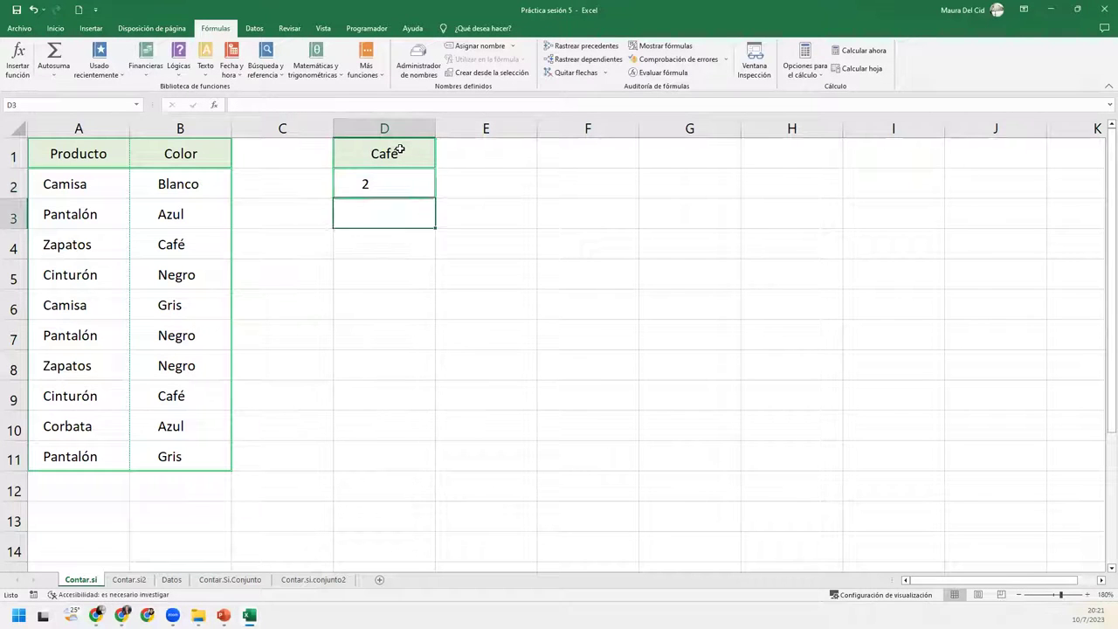
click(399, 150)
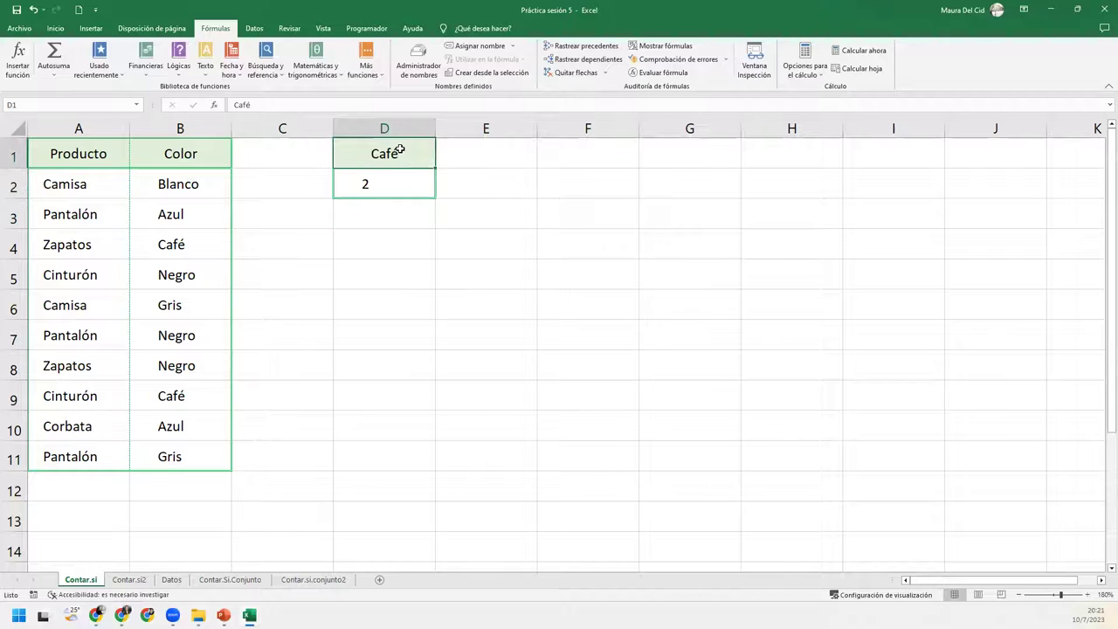
text(Cafe)
key(Return)
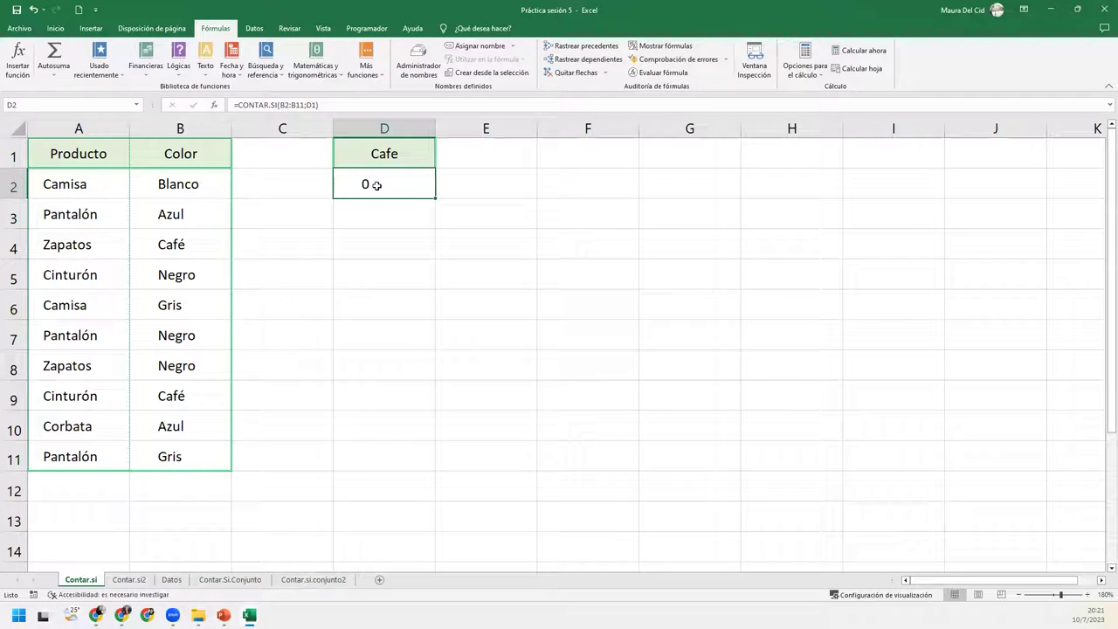
Correct the last letter of the criterion in D1 so that it reads Café
double_click(410, 144)
key(BackSpace)
text(é)
key(Return)
Copy the cell formatting of D1:D2 onto E1:E2
drag(419, 155, 419, 189)
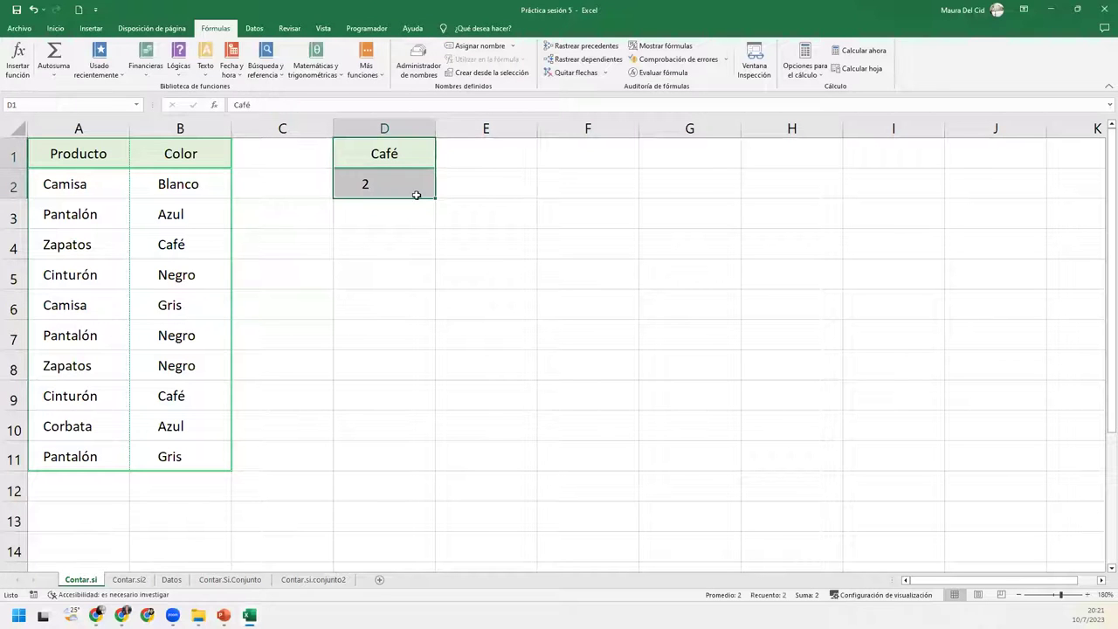
click(55, 28)
click(59, 72)
drag(469, 157, 473, 179)
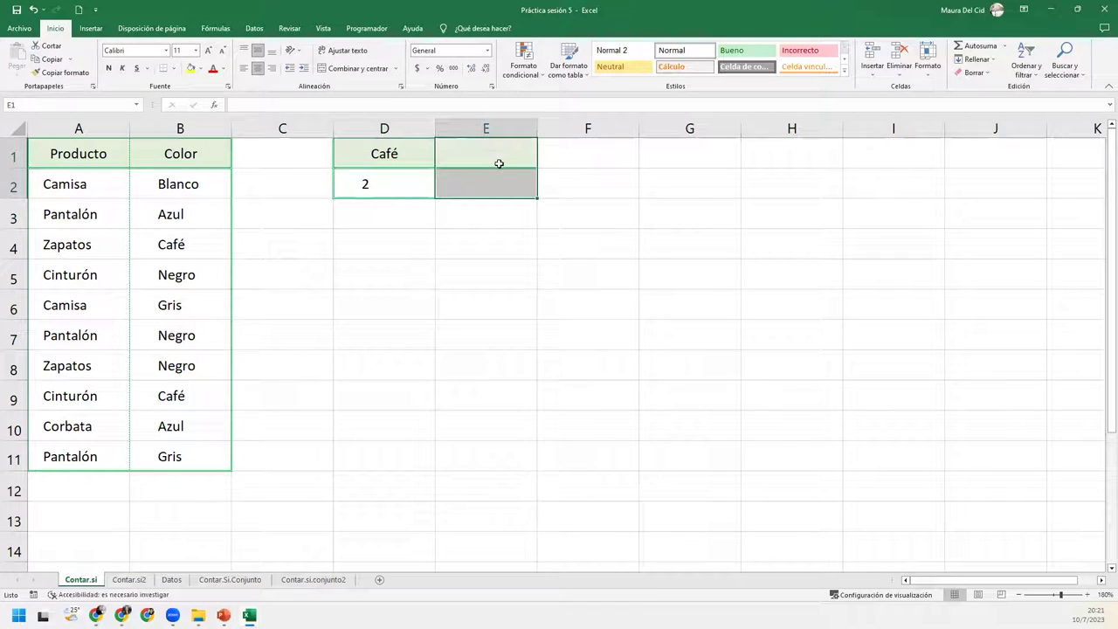
Enter Pantalón in E1 as the product criterion
click(499, 162)
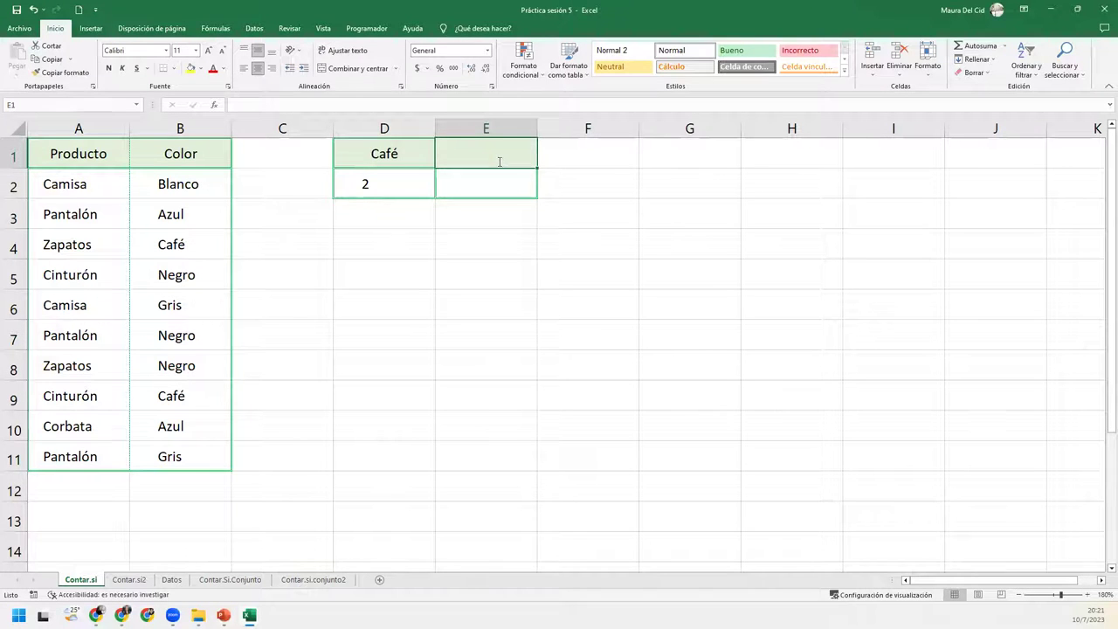
text(Pantalón)
key(Return)
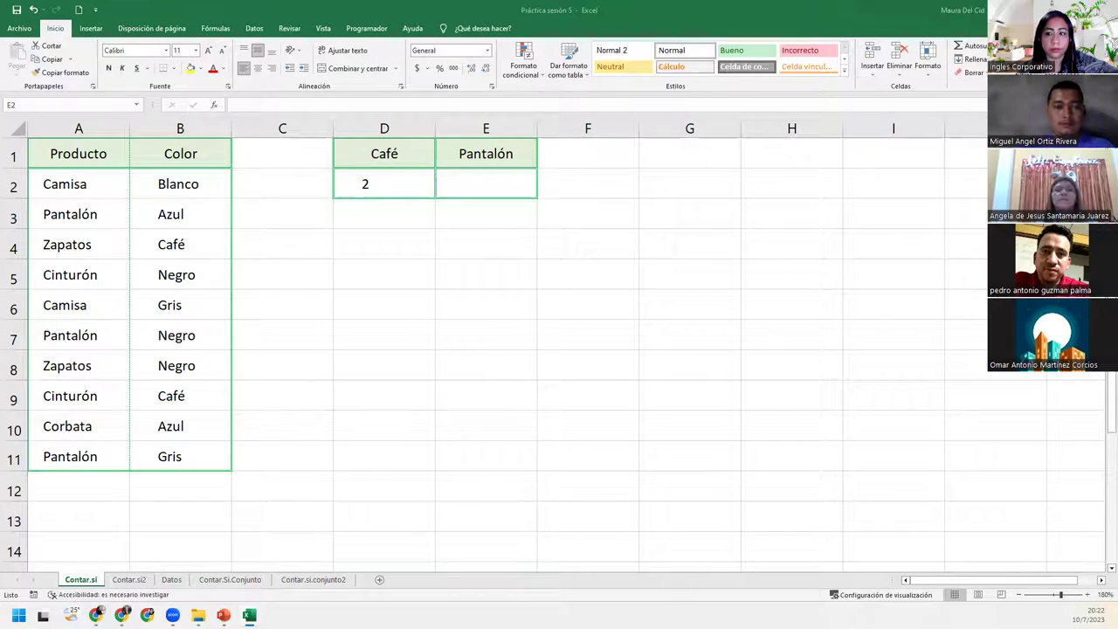
Enter the formula =CONTAR.SI(A2:A11;E1) in E2 to count the chosen product
click(513, 196)
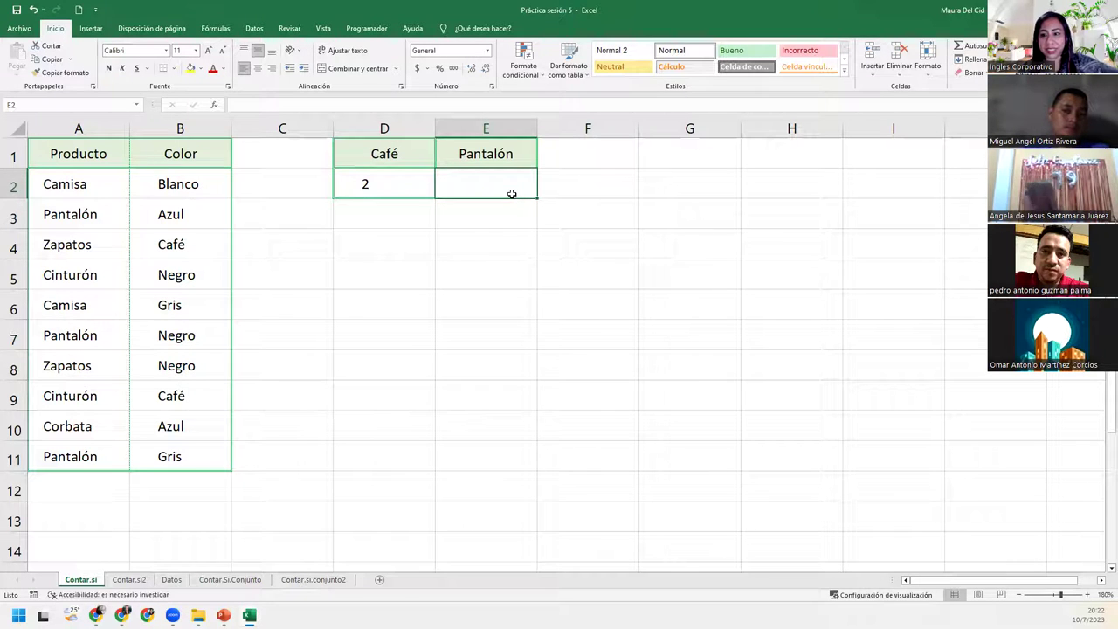
text(=)
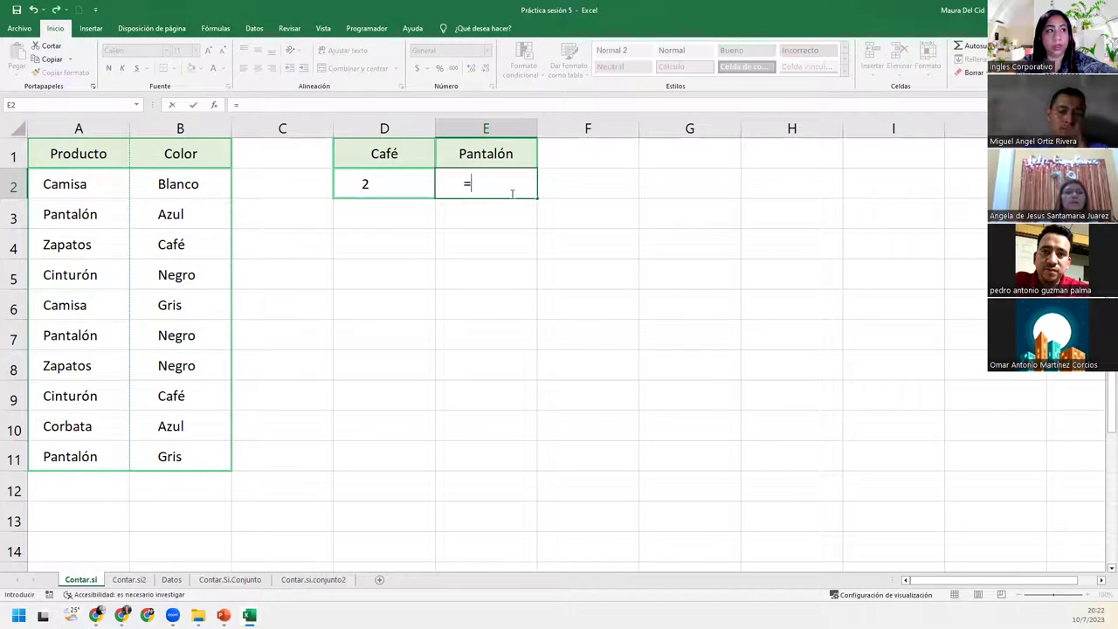
text(contar.s)
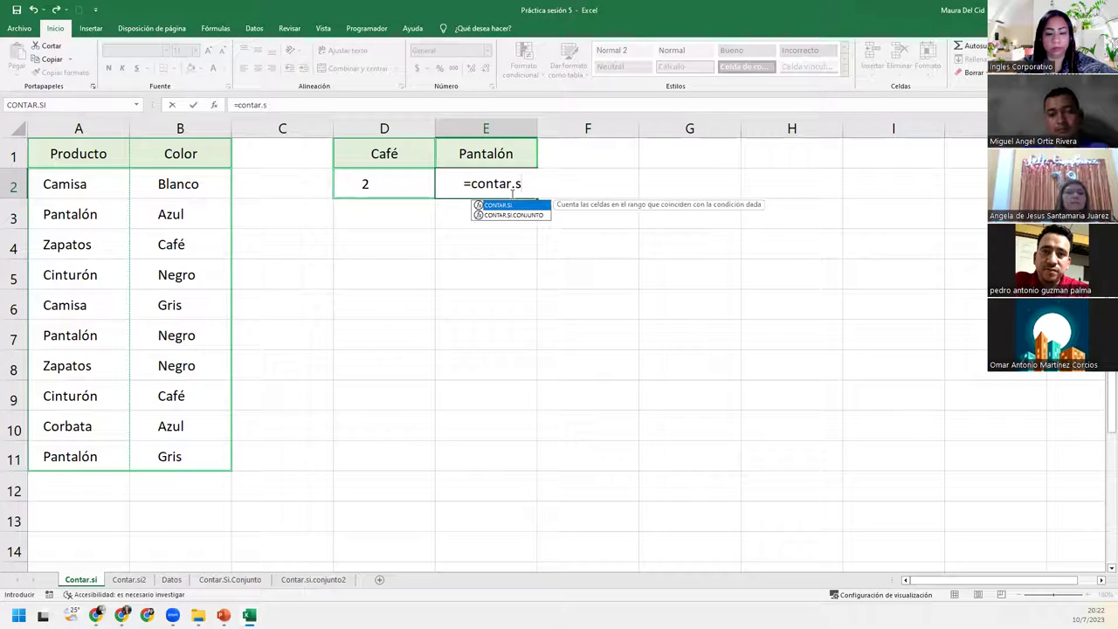
key(Tab)
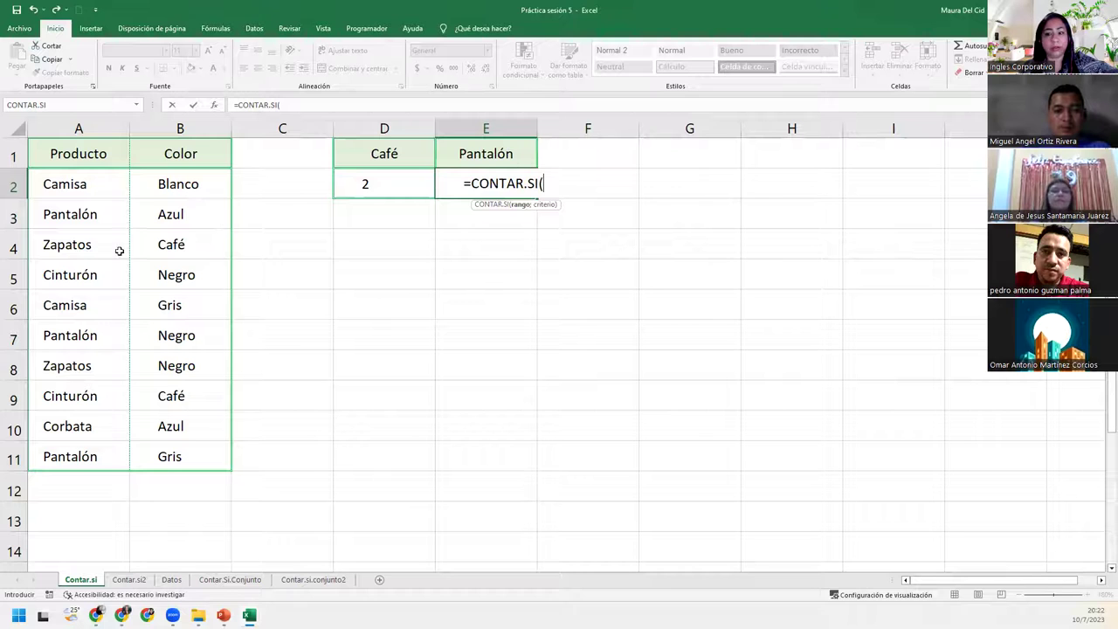
drag(93, 185, 107, 457)
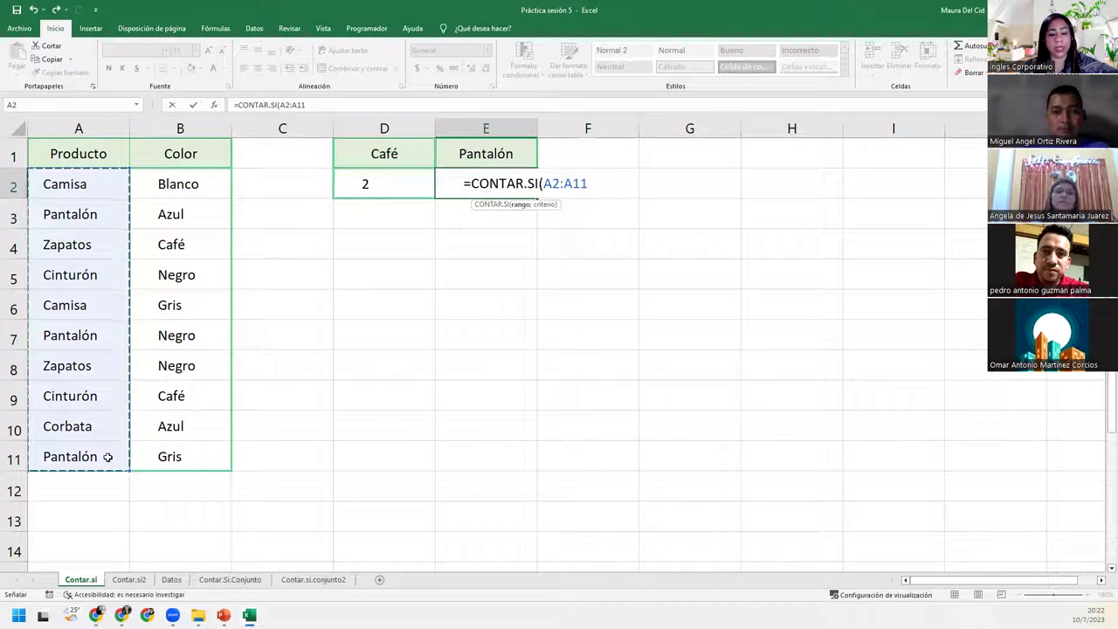
text(;)
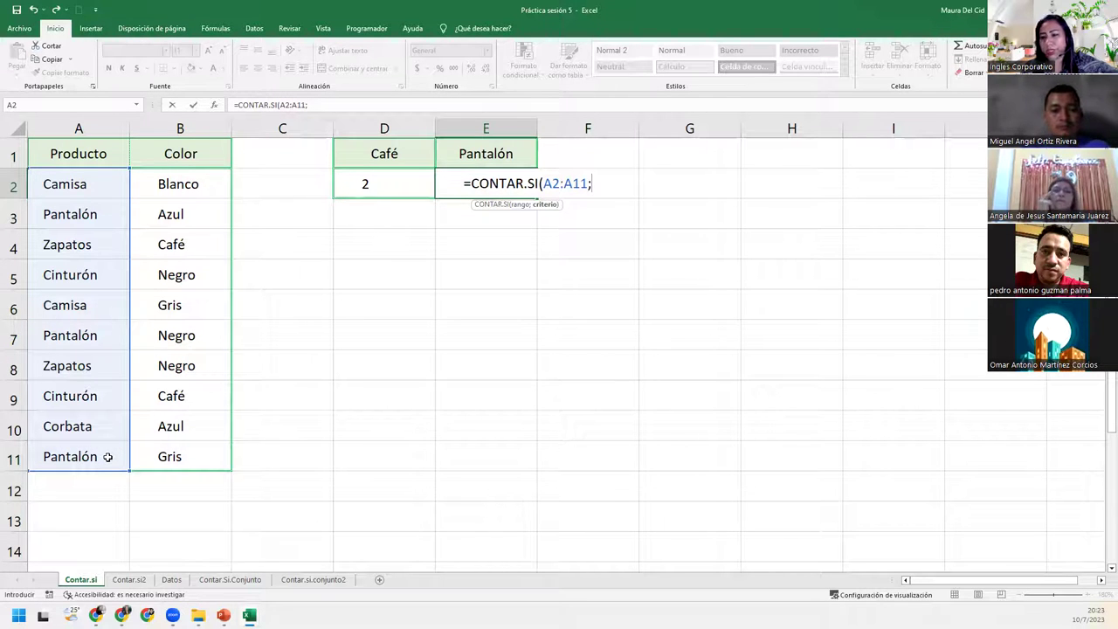
click(482, 141)
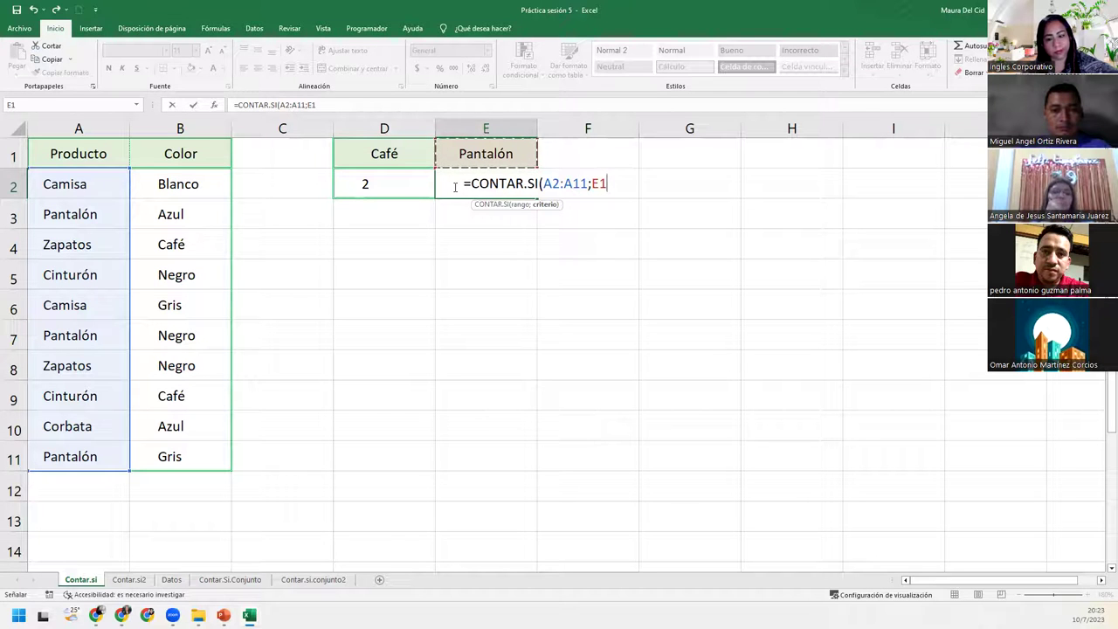
text())
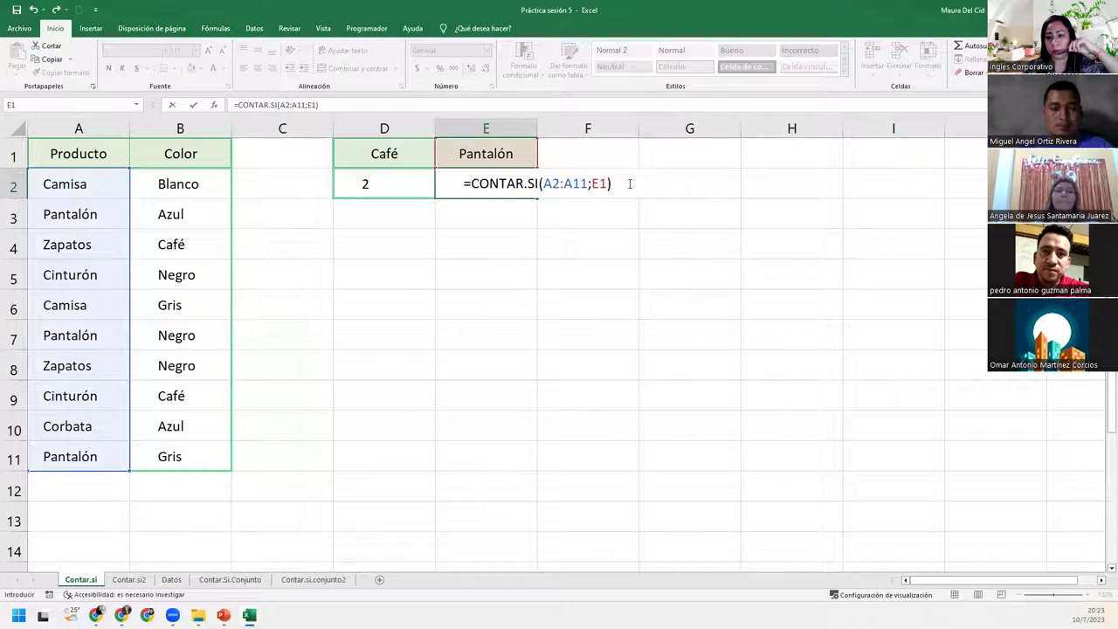
key(Return)
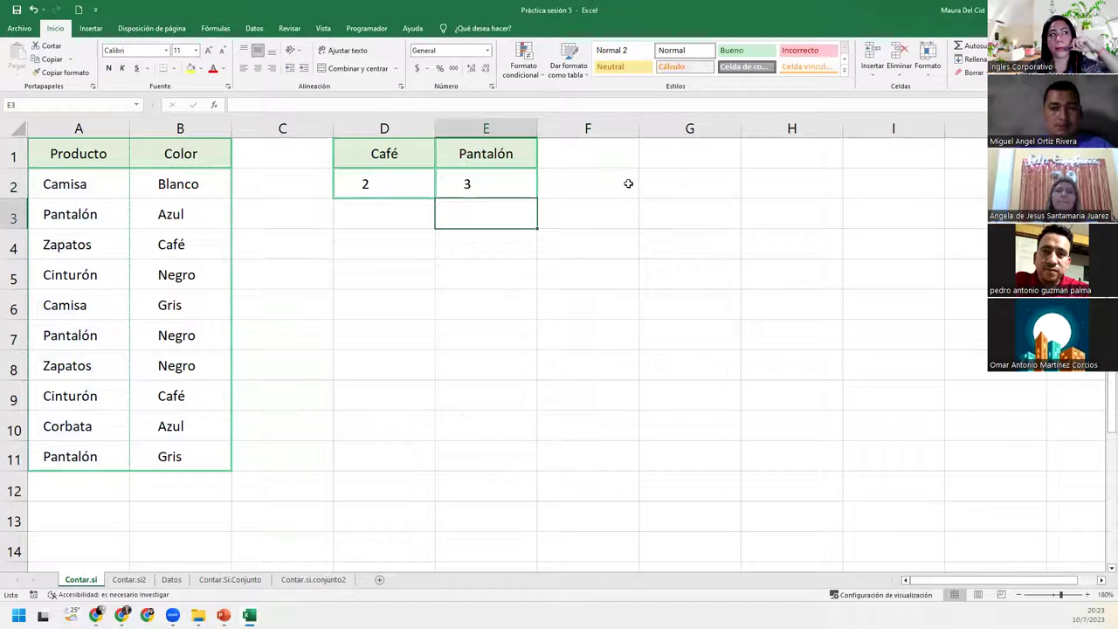
Replace the product criterion in E1 with the reference =A3, linking it to the product table
click(501, 172)
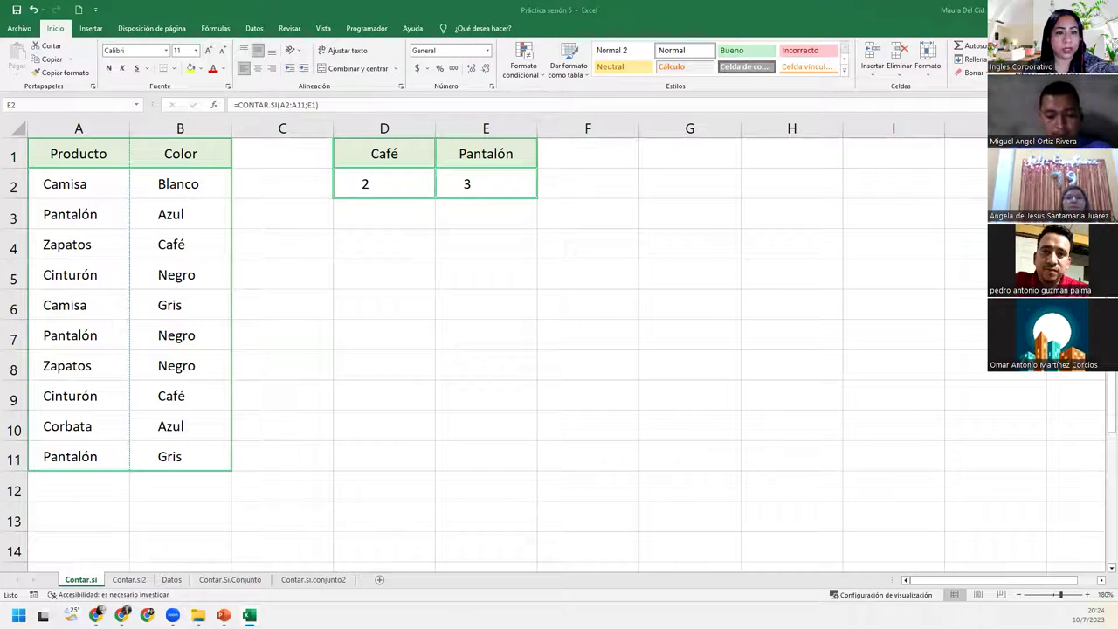
double_click(500, 182)
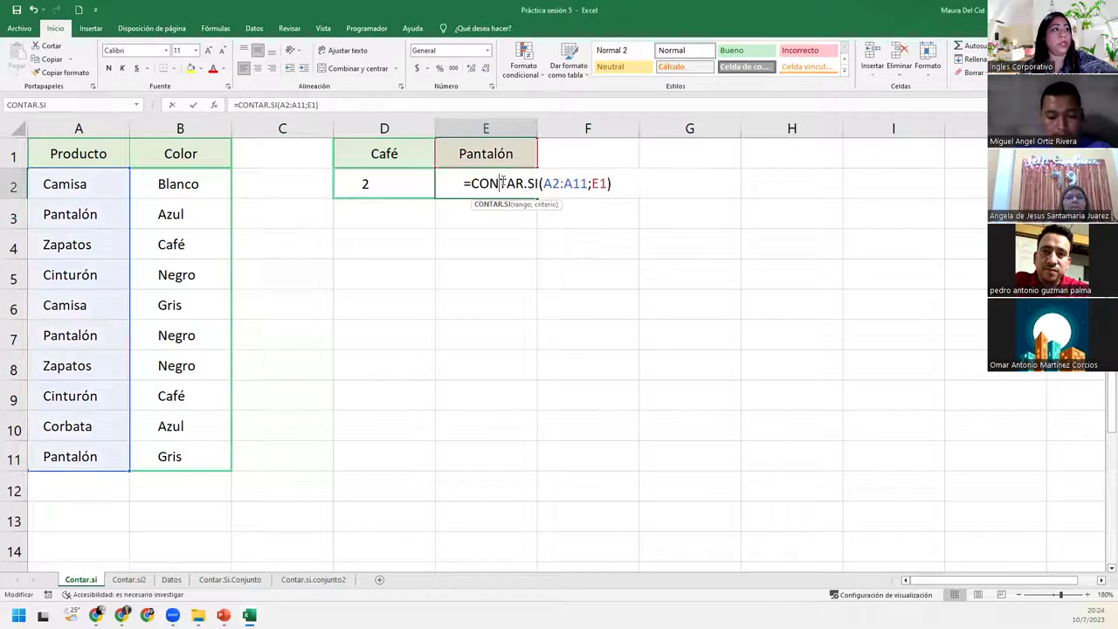
click(501, 162)
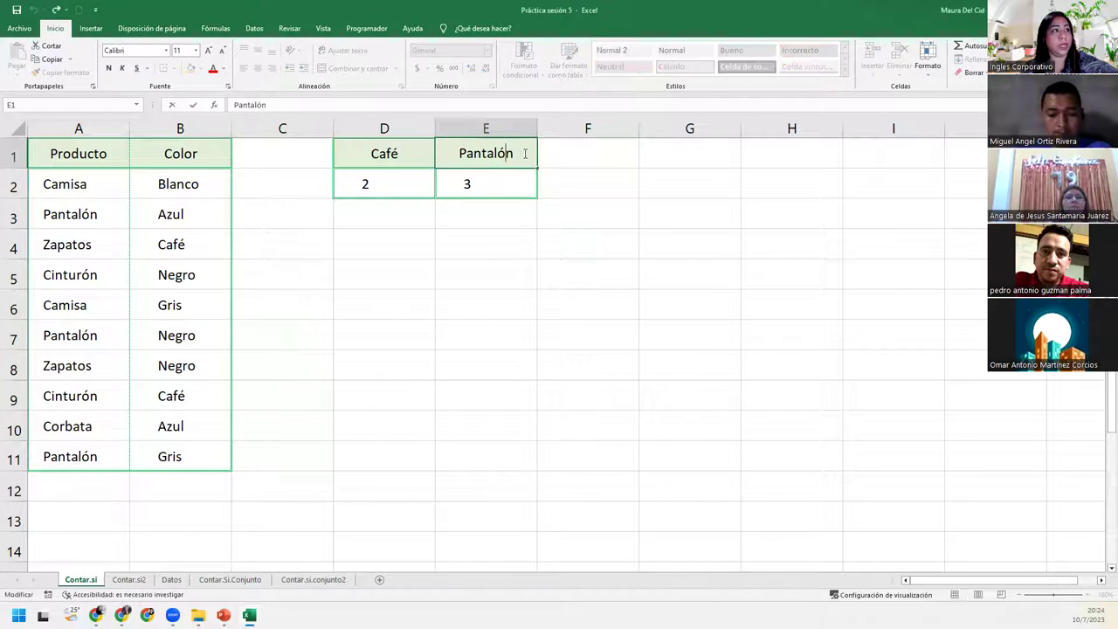
text(=)
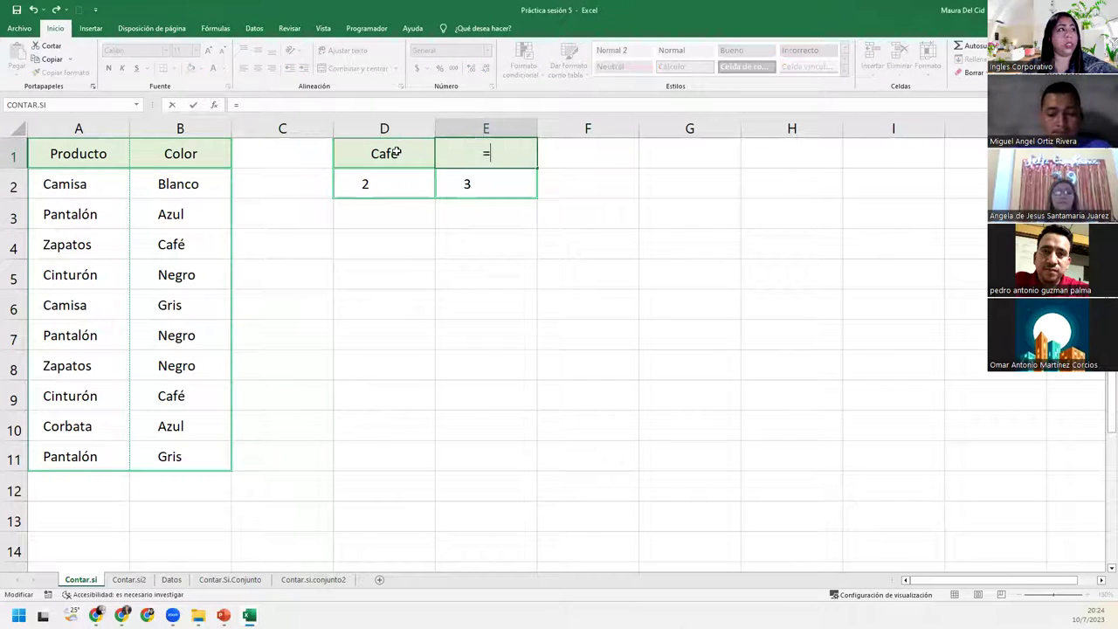
click(82, 208)
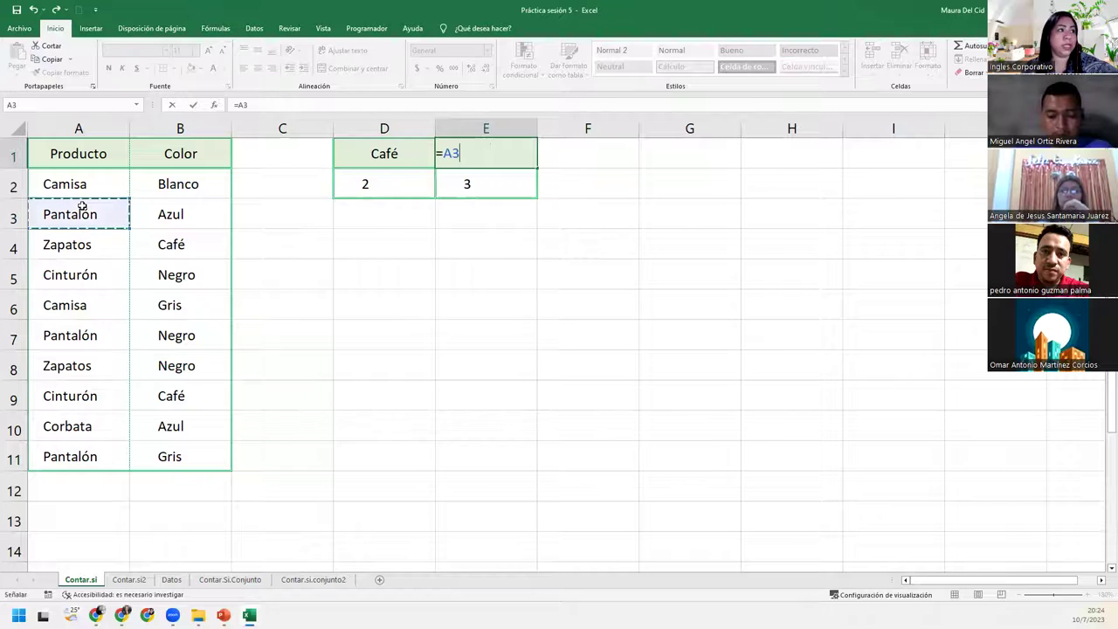
key(Return)
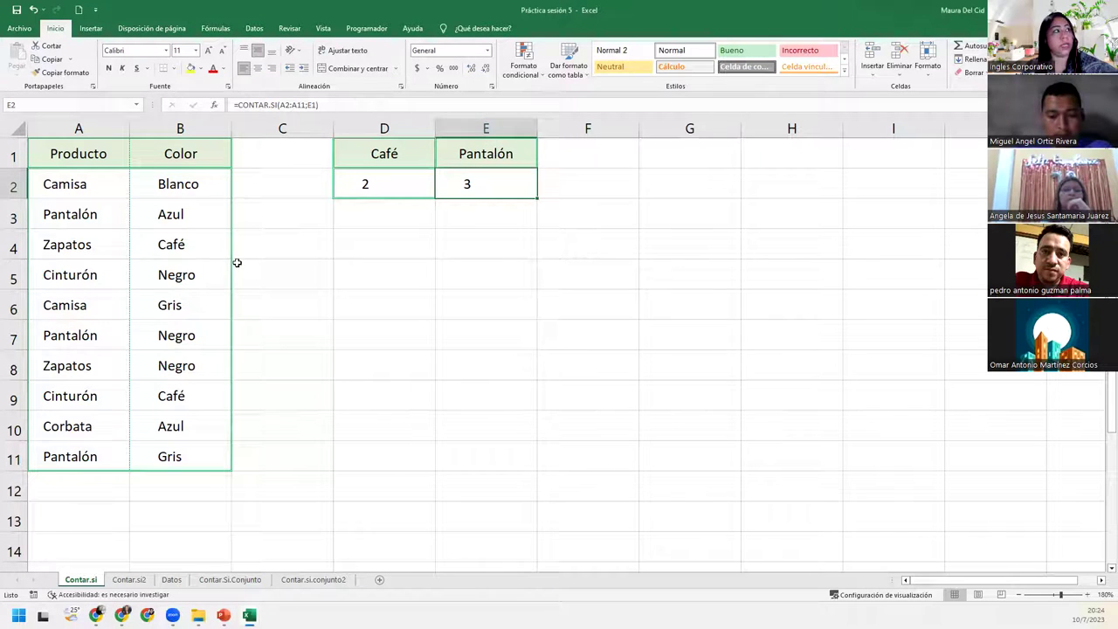
Change the product in A3 to Cinturón to test the criterion linked to it
click(96, 219)
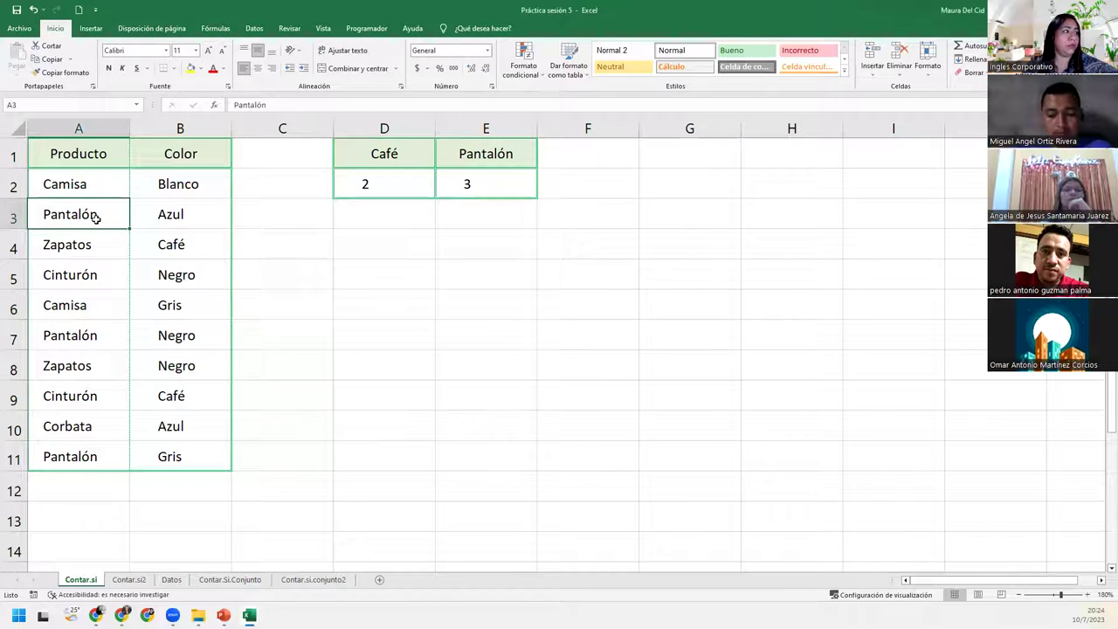
text(Cinturón)
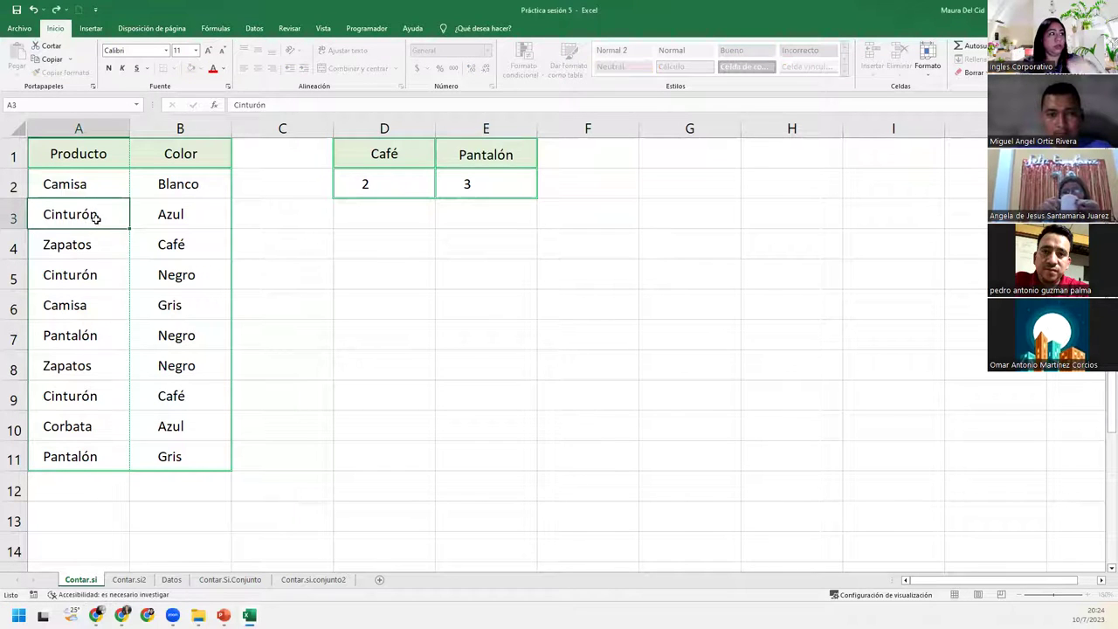
key(Return)
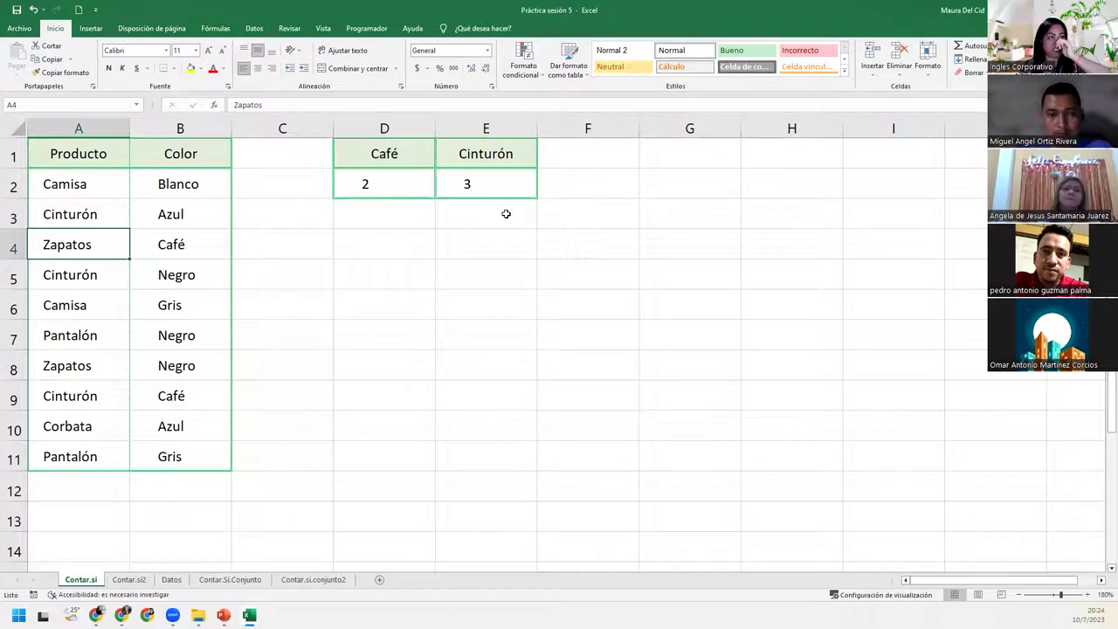
Undo the product change in A3
click(496, 177)
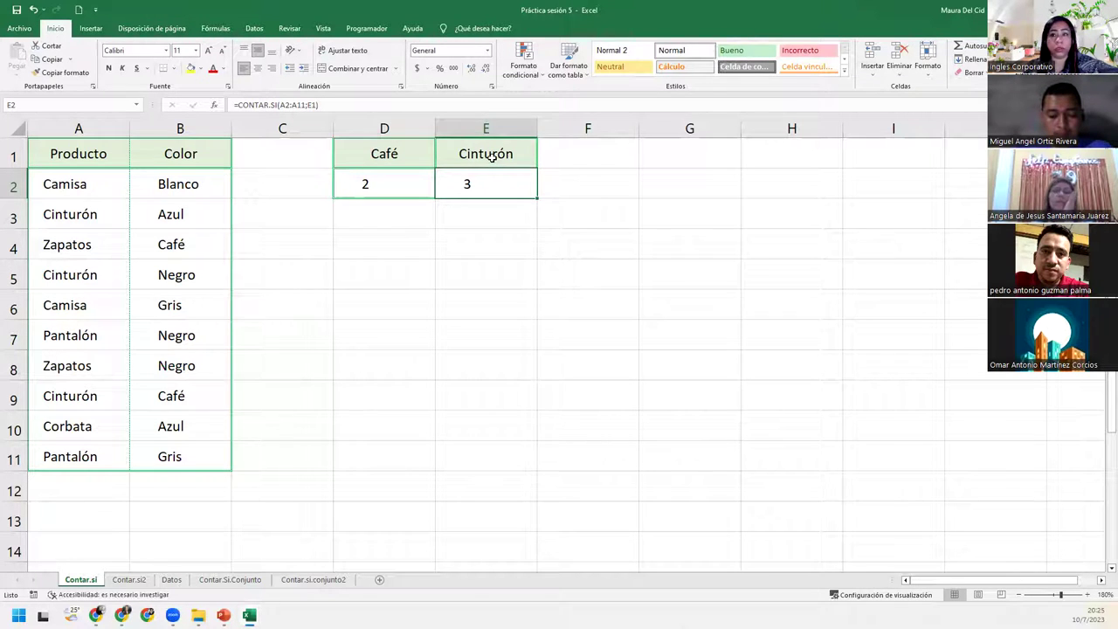
key(ctrl+z)
key(ctrl+z)
Examine the reference in E1 and the arguments of the CONTAR.SI formula in E2
click(494, 153)
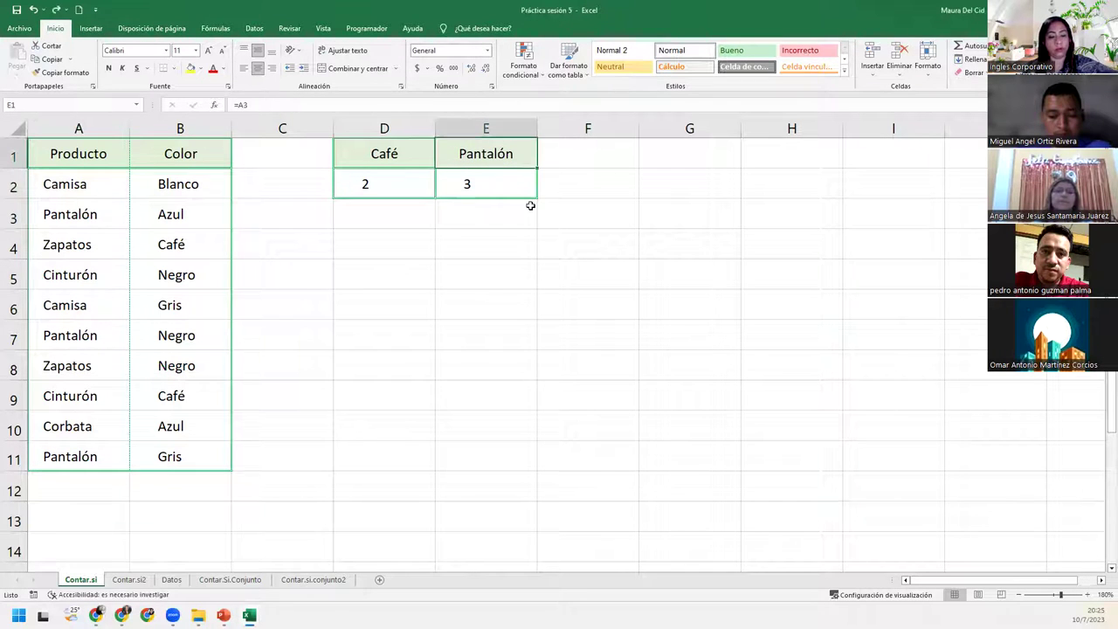
double_click(524, 185)
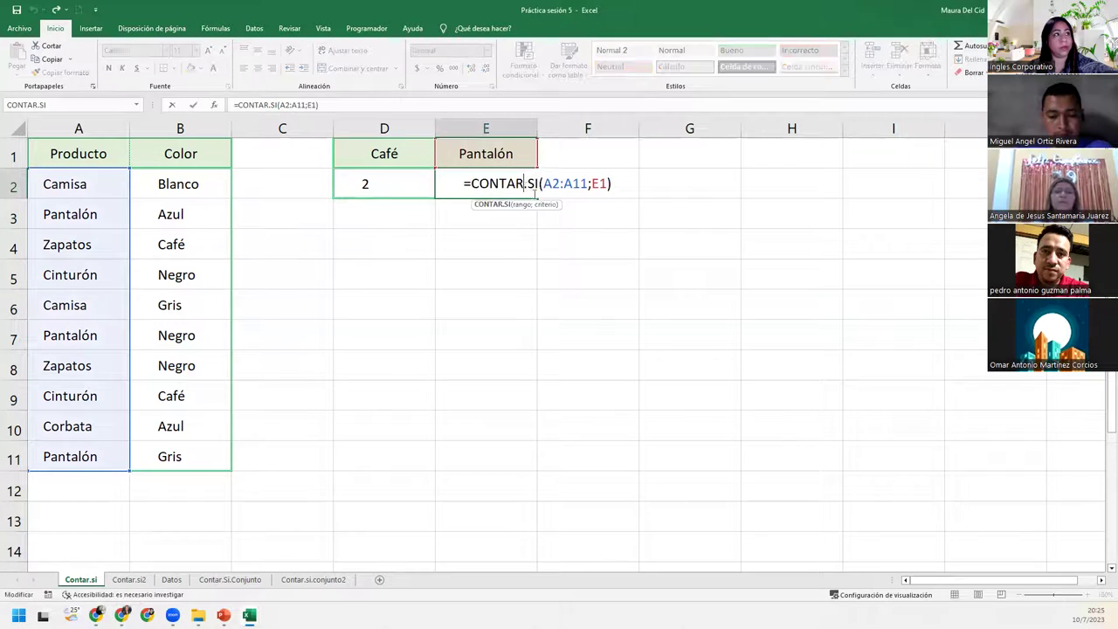
click(626, 183)
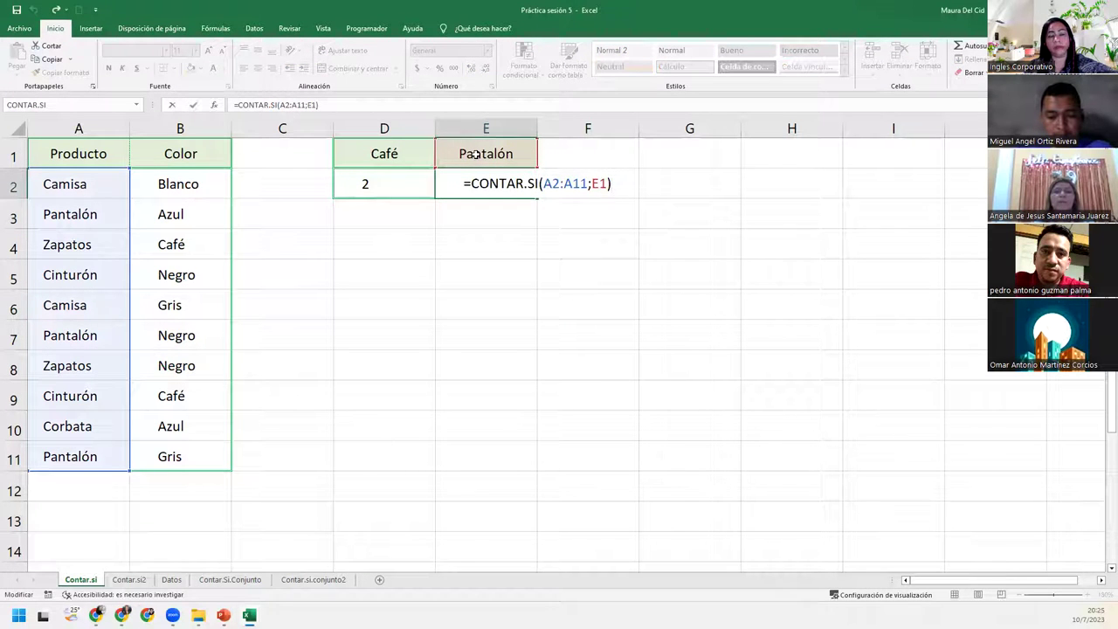
key(Return)
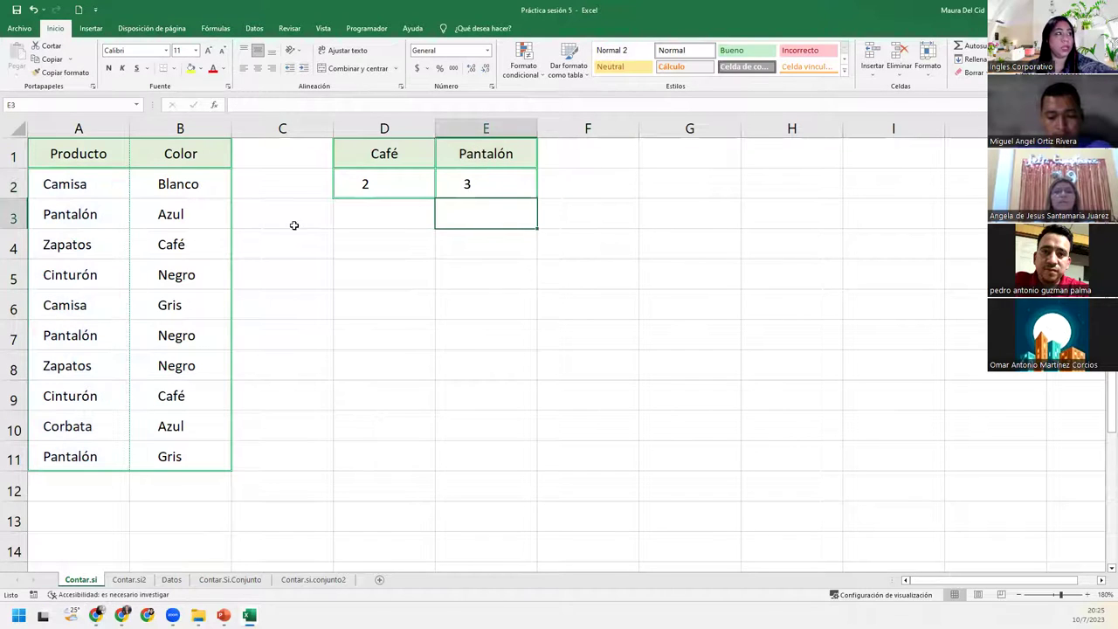
Replace the reference in E1 with the plain text Pantalón, copied from the contents of A3
click(89, 212)
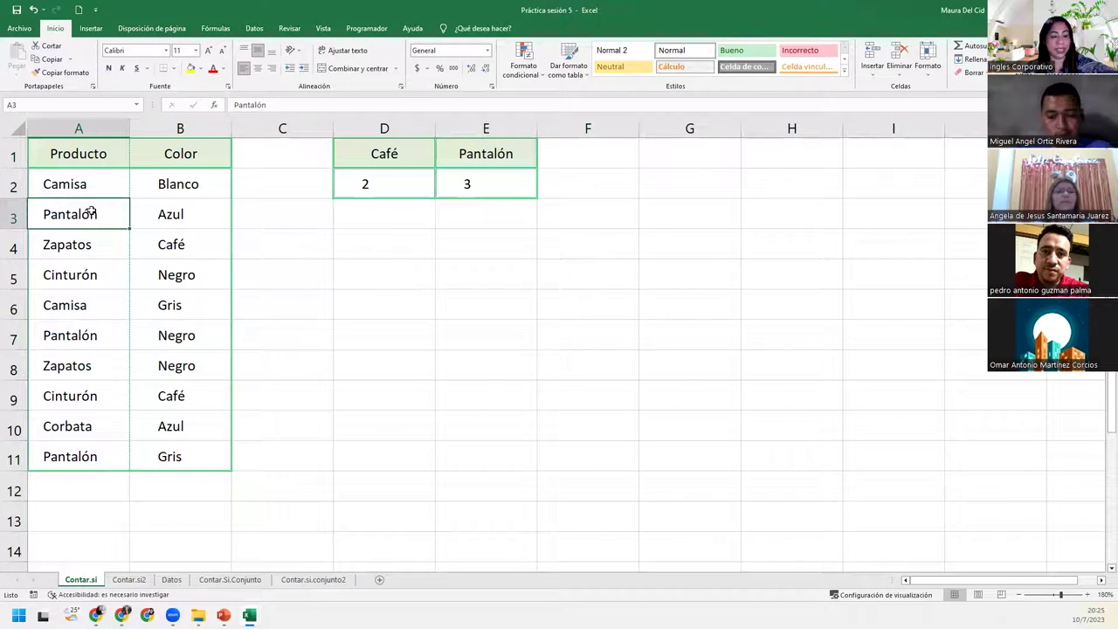
double_click(89, 212)
key(shift+Home)
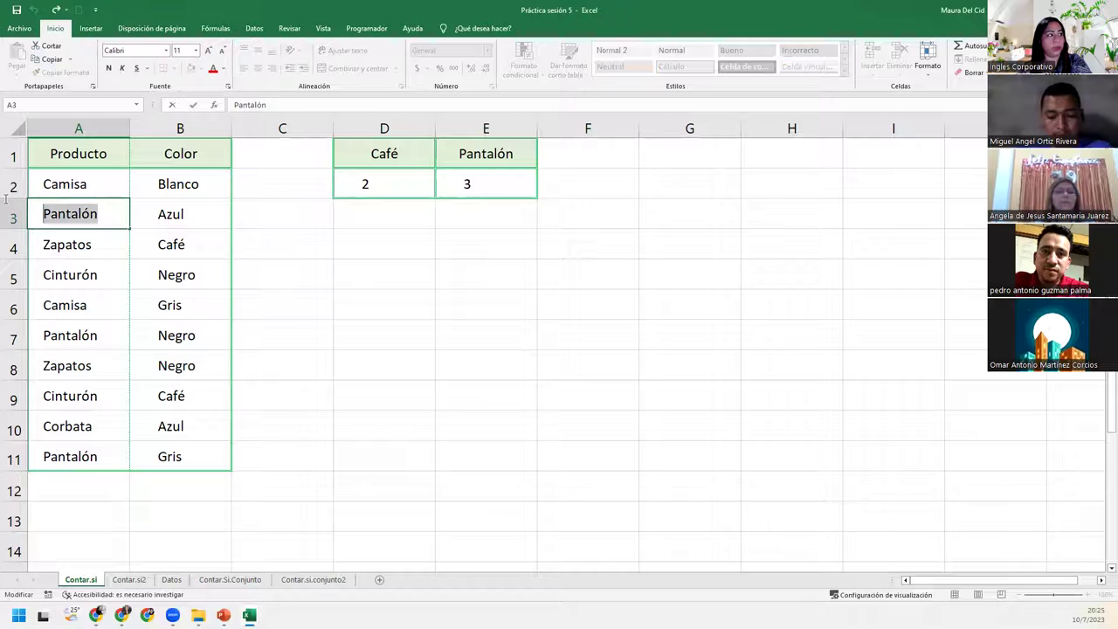
click(461, 154)
double_click(461, 154)
key(ctrl+c)
key(BackSpace)
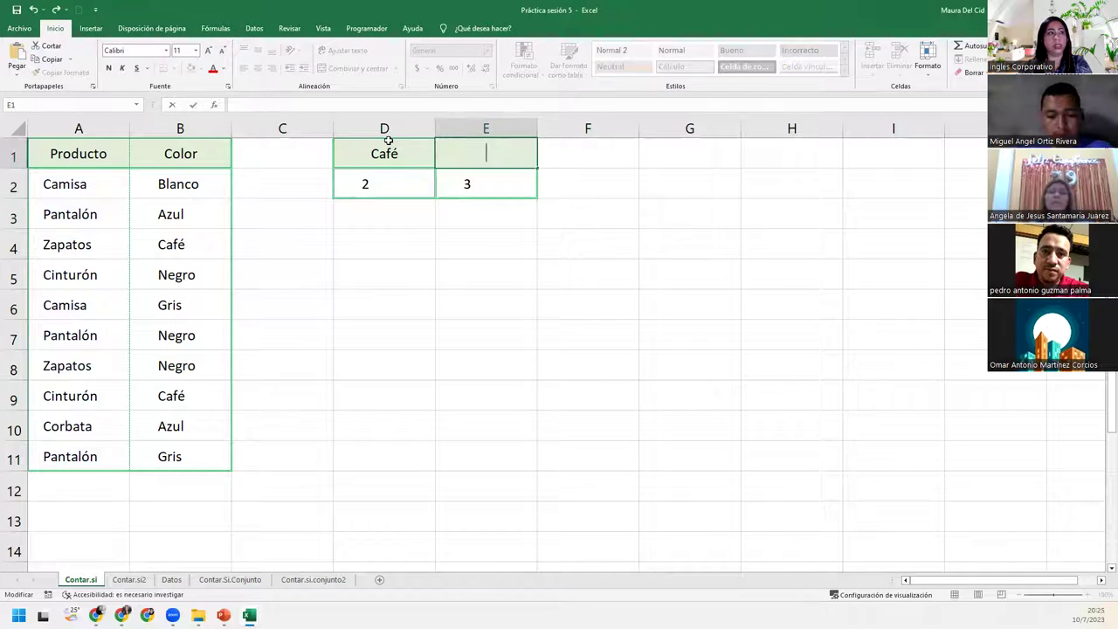
key(ctrl+v)
key(Return)
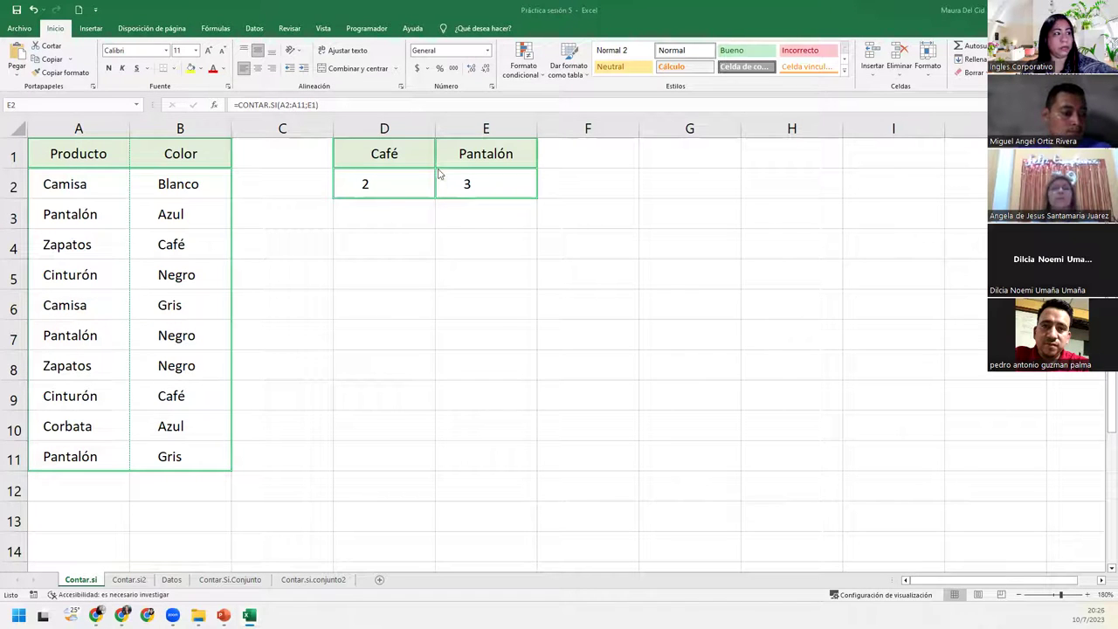
click(129, 580)
click(83, 581)
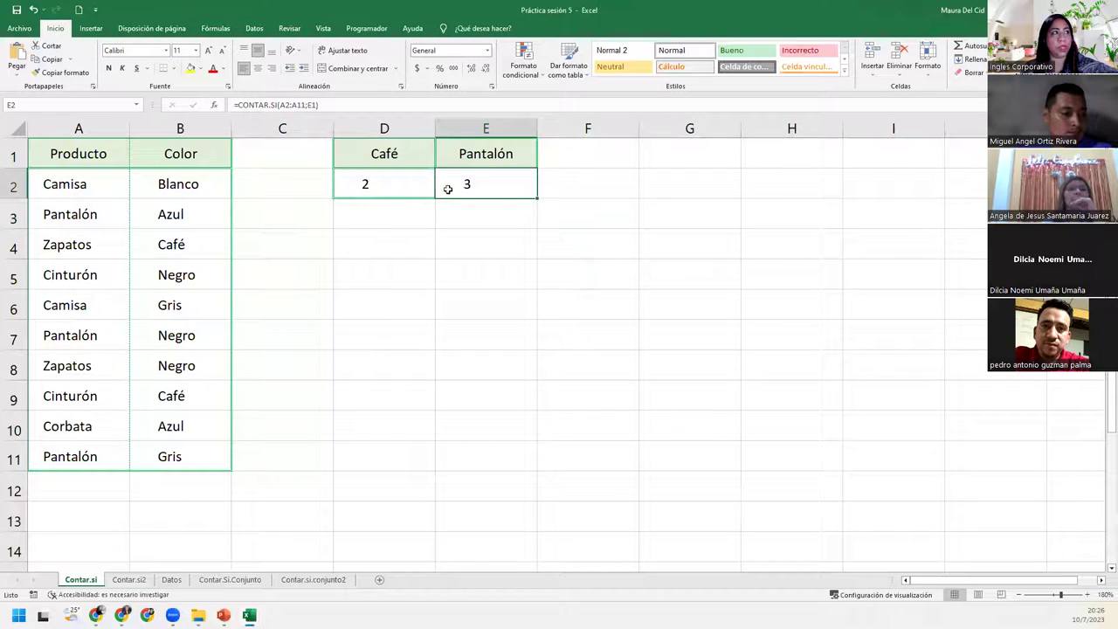
click(417, 194)
click(502, 183)
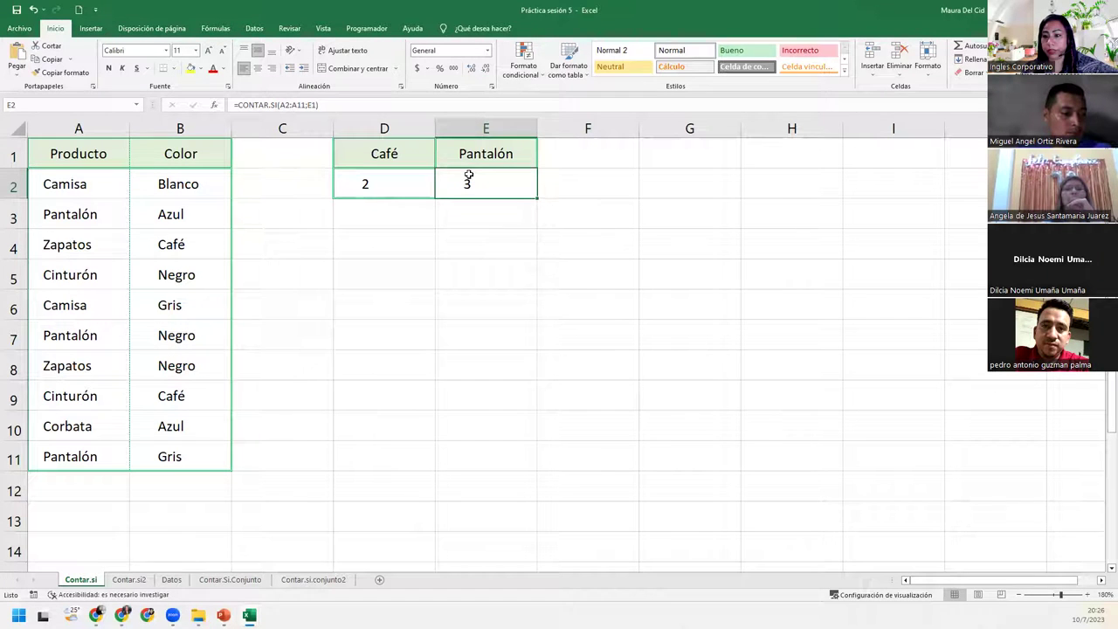
Open the Contar.si2 sheet and examine the teacher tables by Asignatura, Carácter and Departamento
click(128, 579)
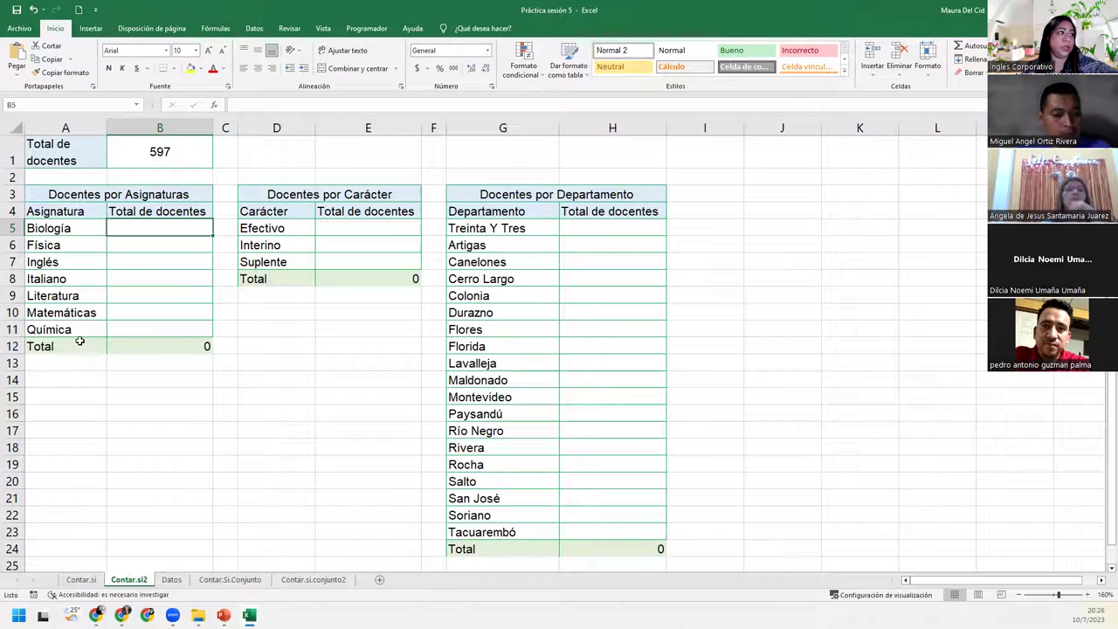
click(372, 228)
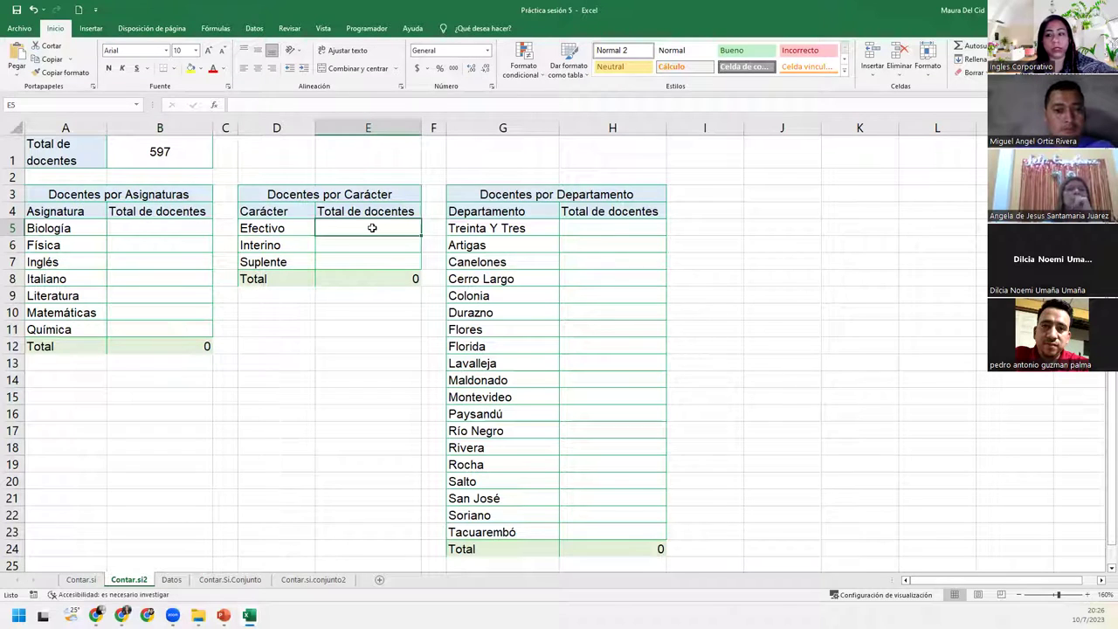
click(289, 248)
click(376, 262)
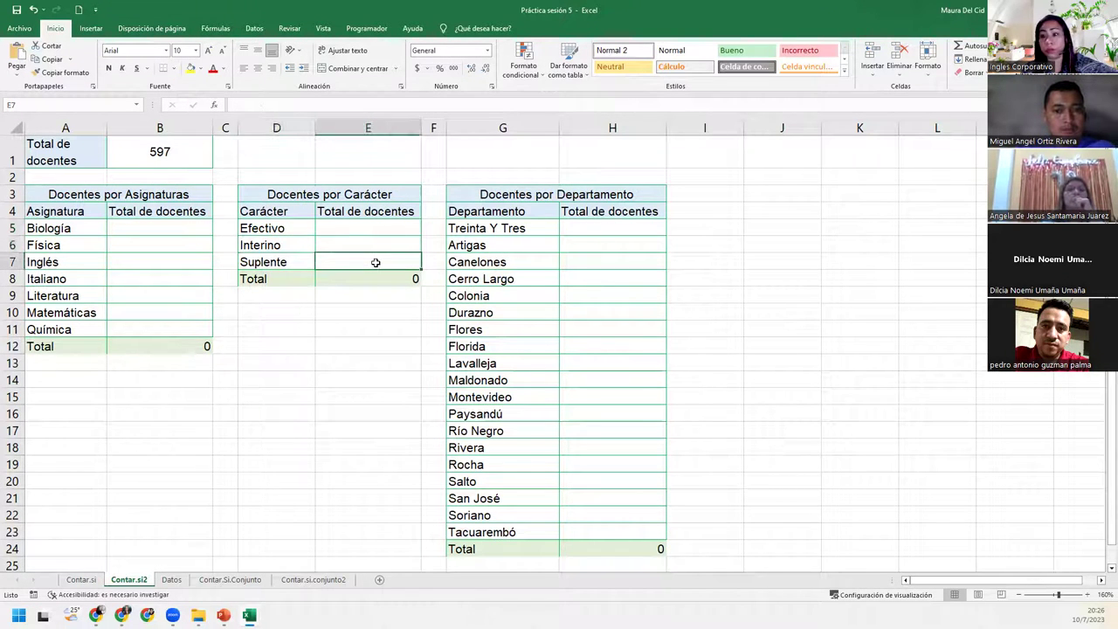
click(619, 245)
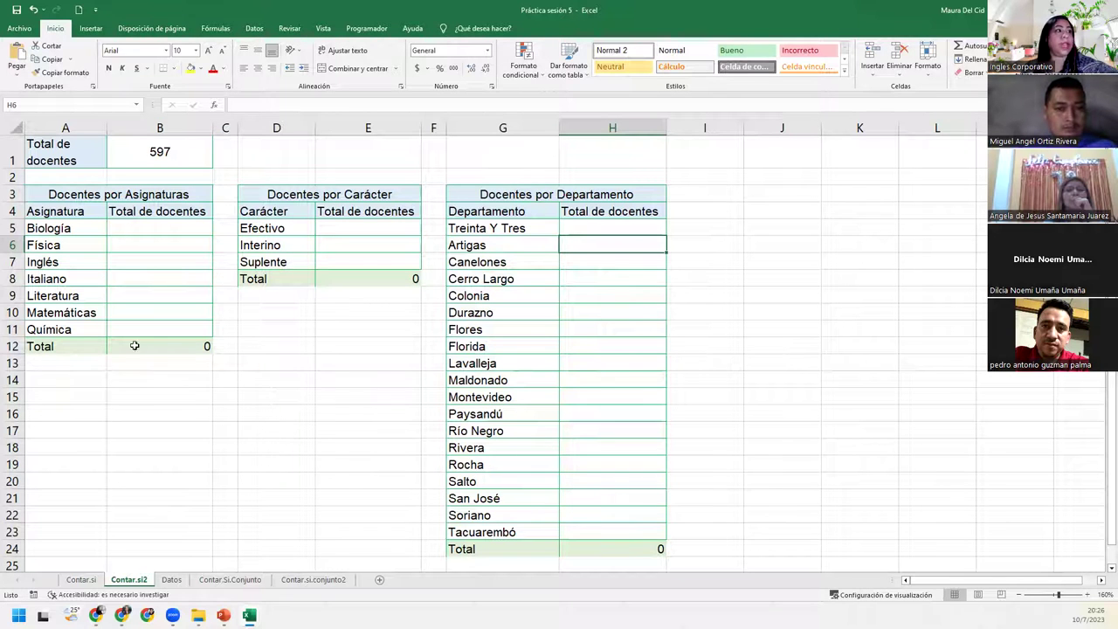
Open the Datos sheet and examine its Departamento, Carácter and Asignatura columns
click(172, 580)
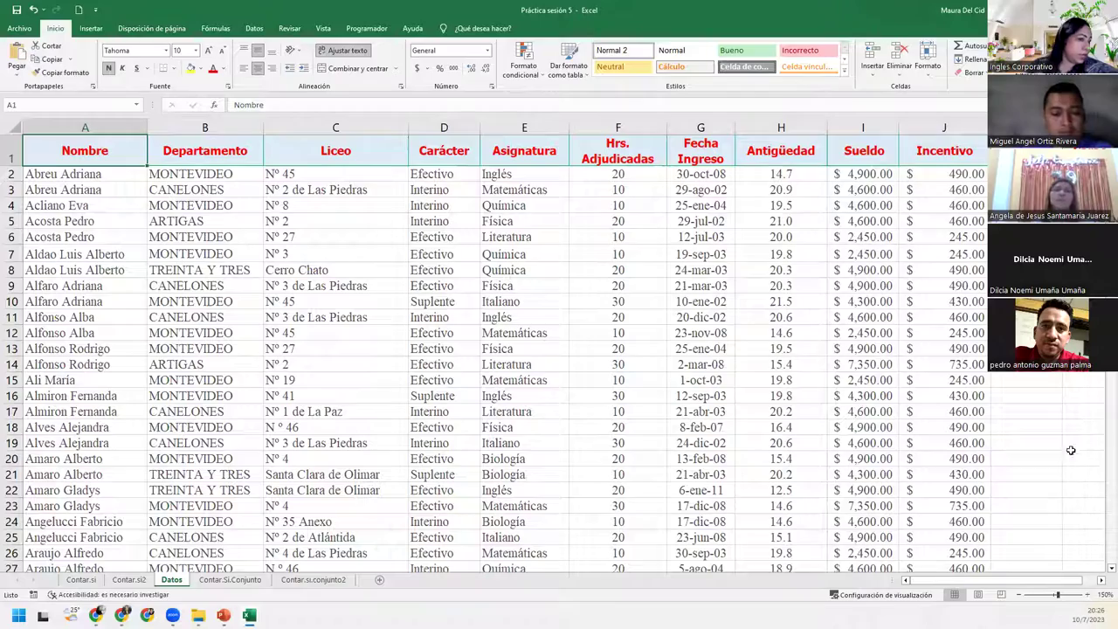
click(1017, 595)
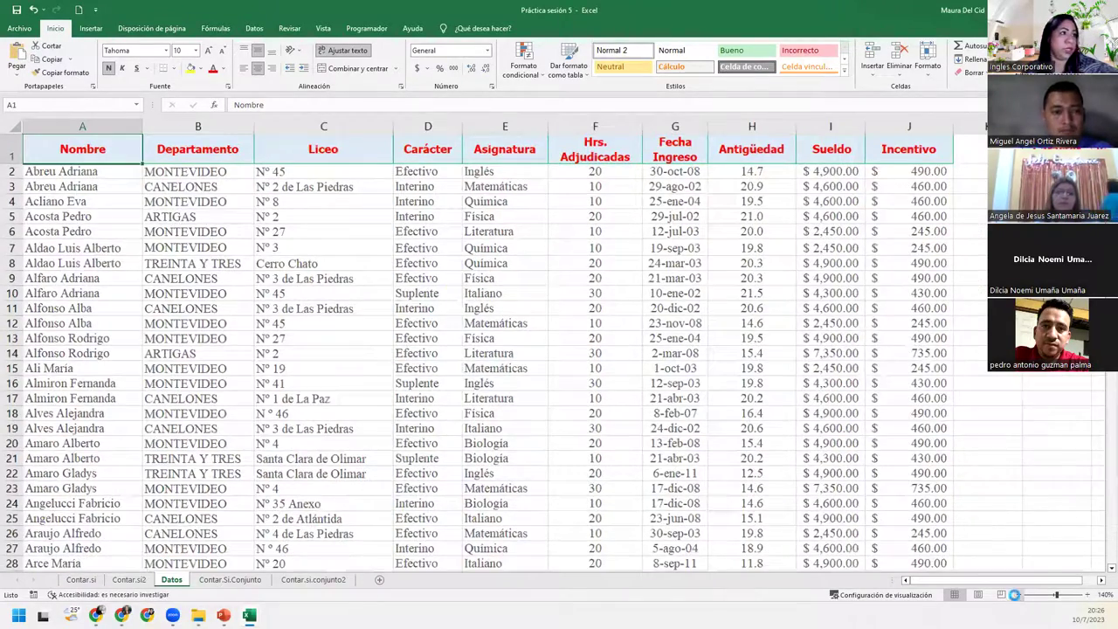
click(1018, 594)
click(1018, 595)
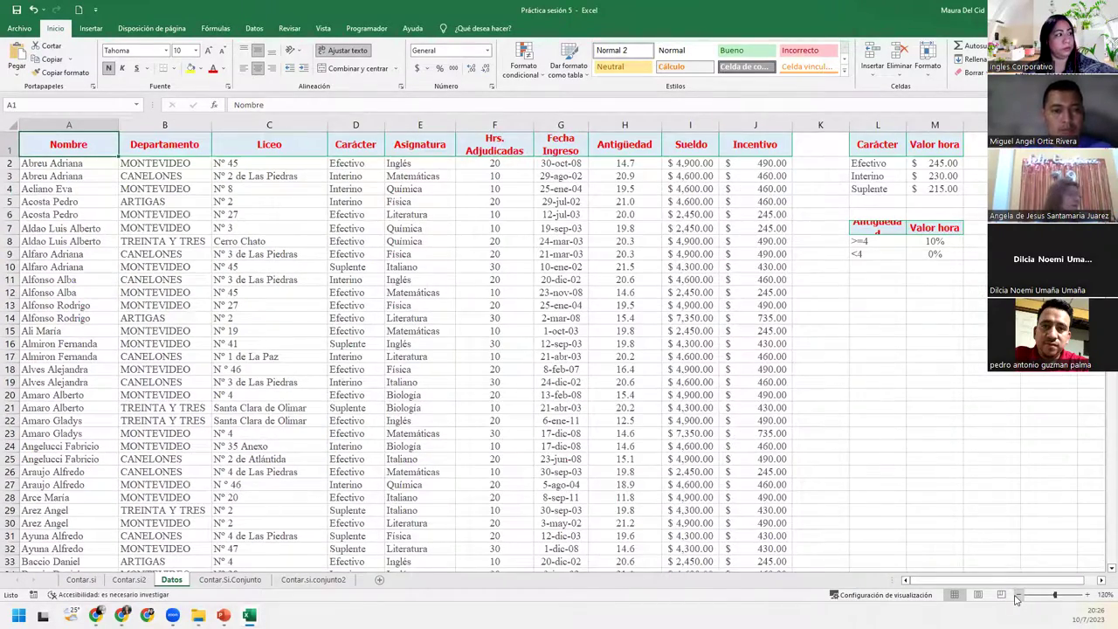
click(1018, 595)
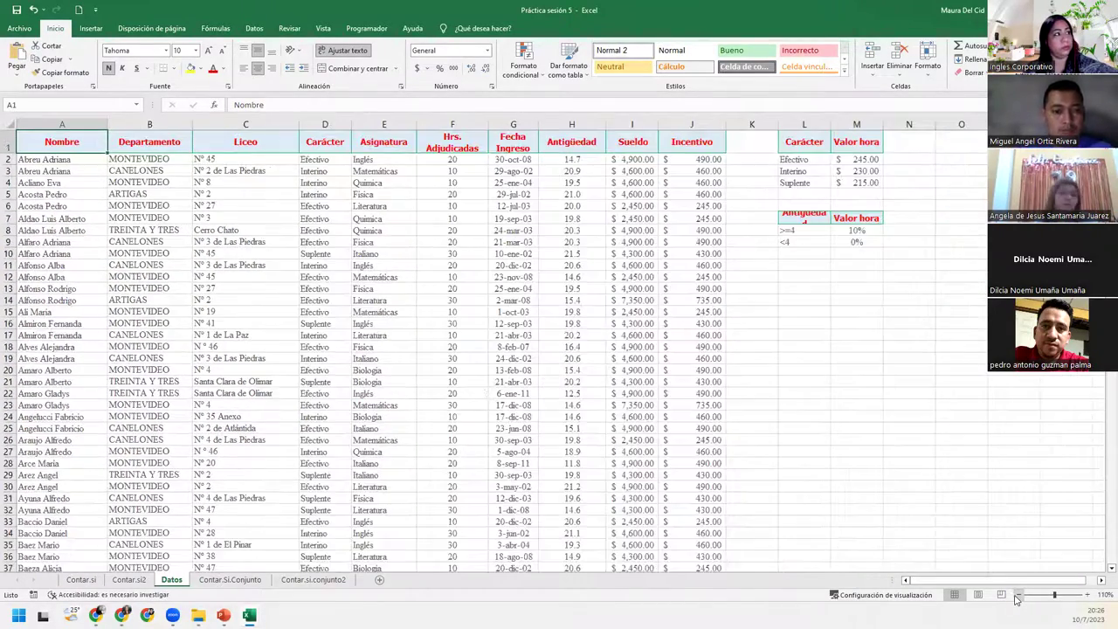
click(136, 124)
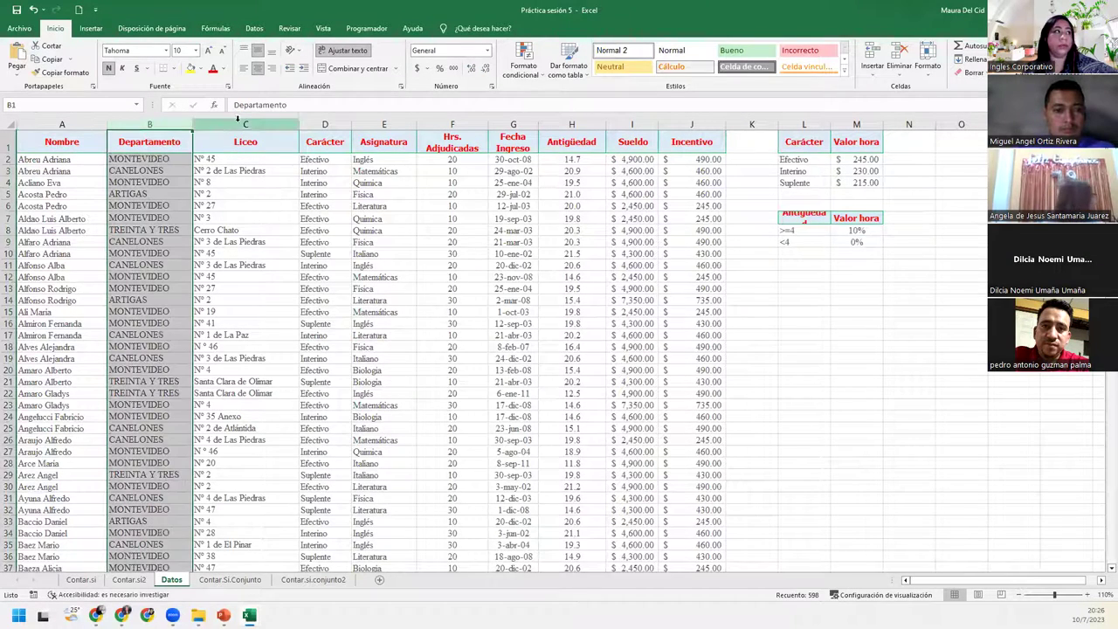
click(326, 124)
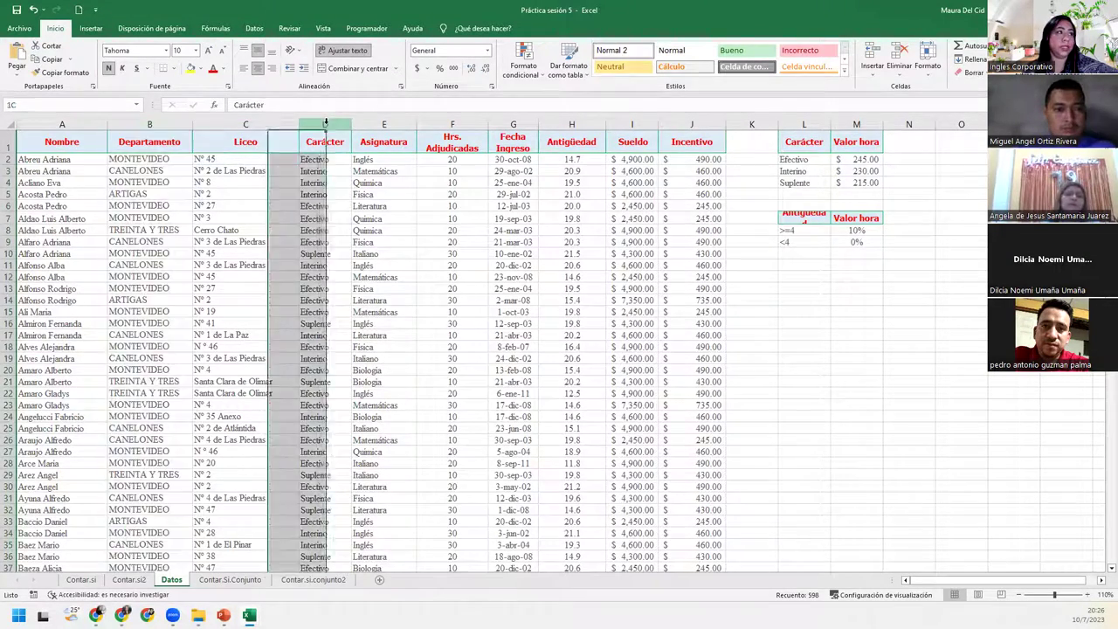
click(392, 120)
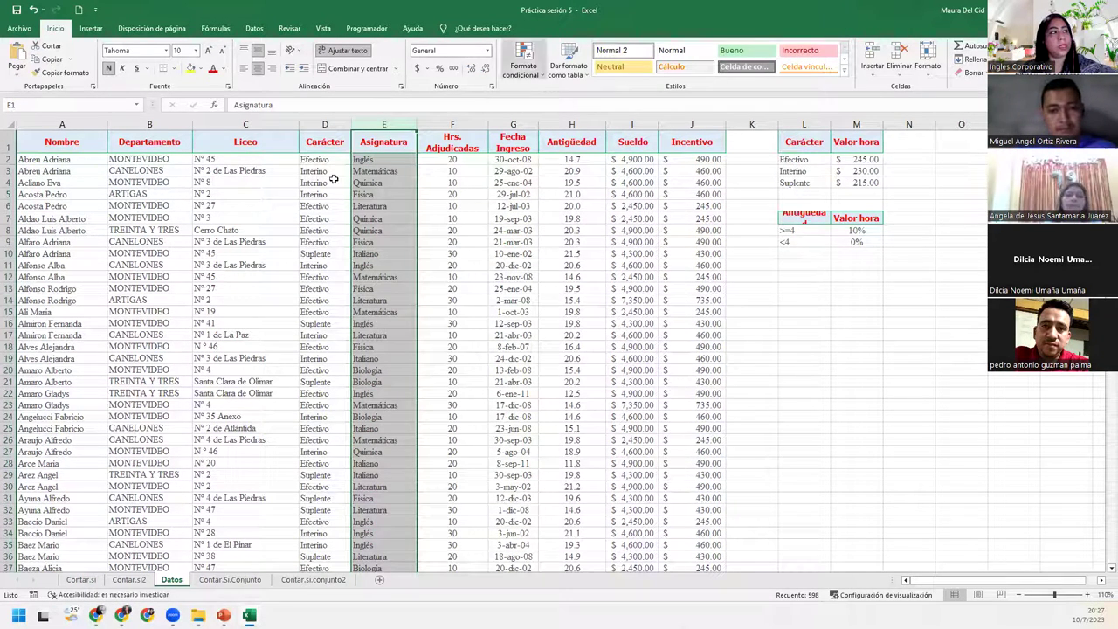
Go through the Asignatura column from E2 down to its last record in E598
click(405, 158)
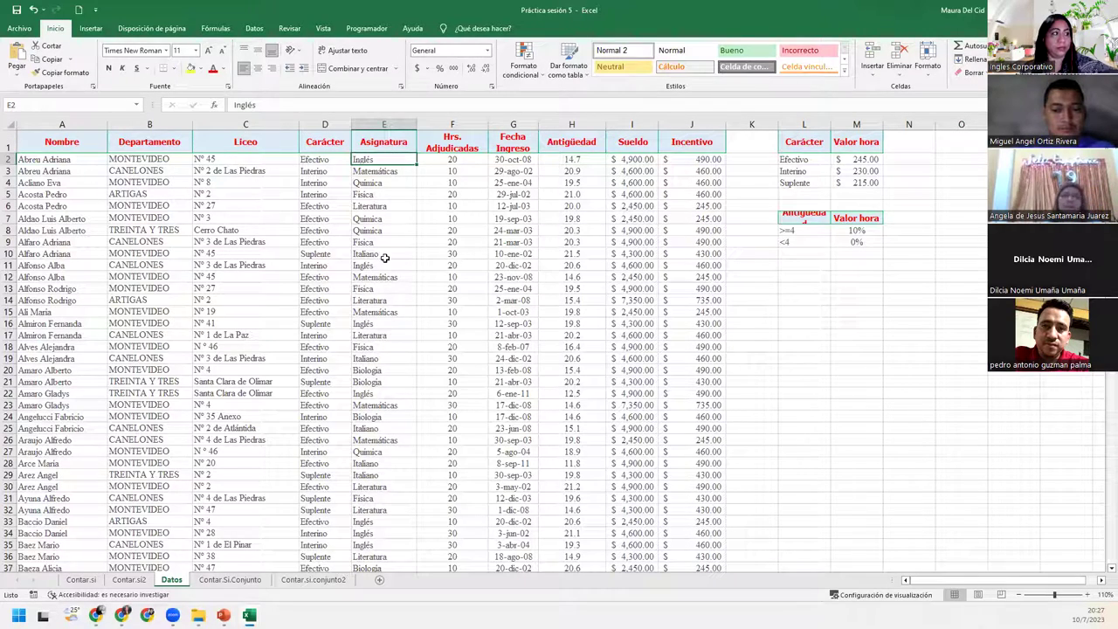
scroll(382, 237, down, 6)
scroll(382, 237, down, 2)
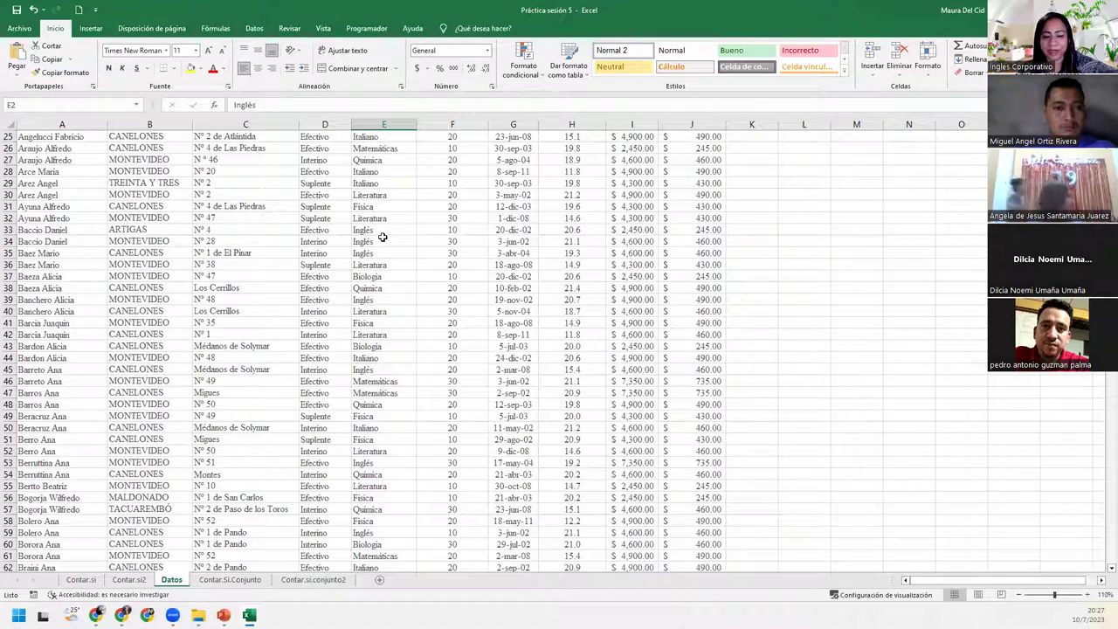
key(ctrl+Down)
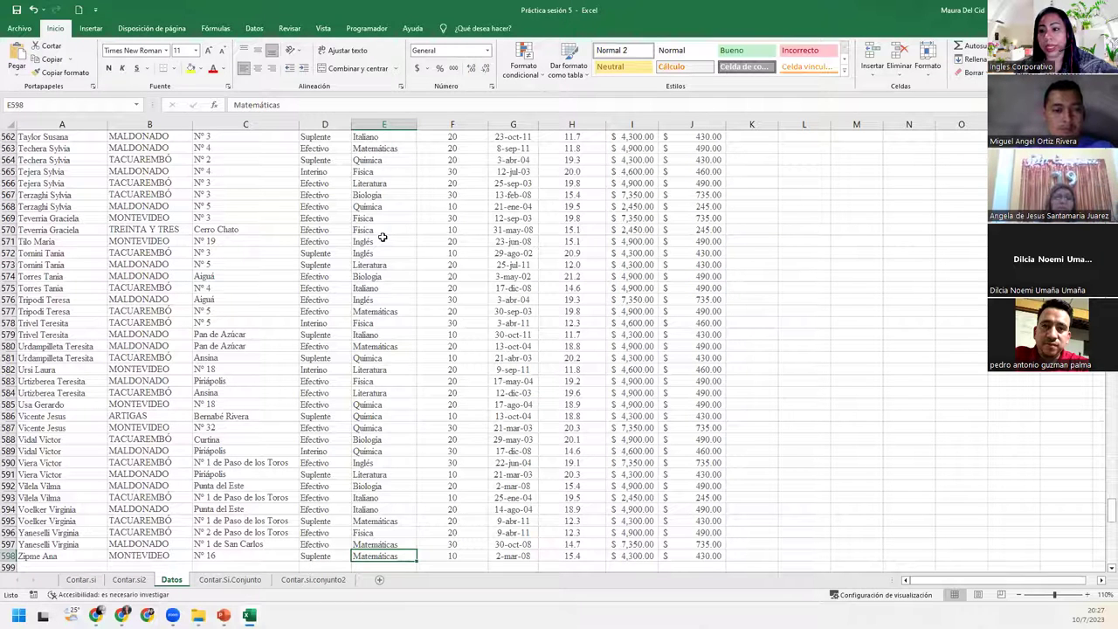
Select the Asignatura column from its last record in E598 back up to the header in E1
key(shift+Up)
key(shift+Up)
key(shift+Up)
key(shift+Up)
key(shift+Up)
key(shift+Up)
key(shift+Up)
key(shift+Up)
key(shift+Up)
key(shift+Up)
key(shift+Up)
key(shift+Up)
key(shift+Up)
key(shift+Up)
key(shift+Up)
key(shift+Up)
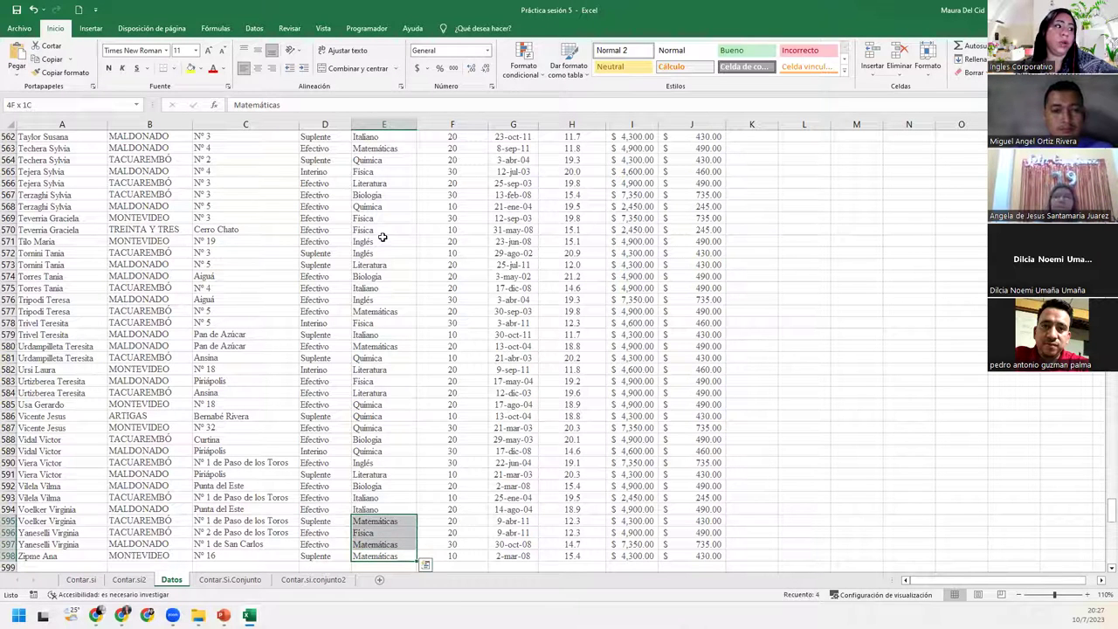
key(ctrl+shift+Up)
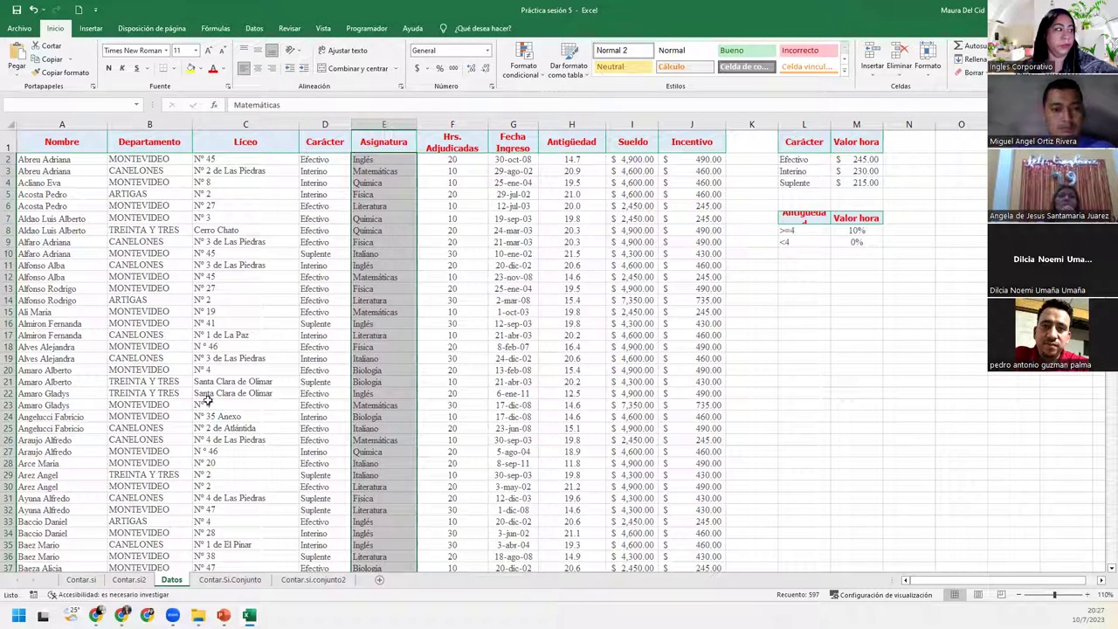
Start a CONTAR.SI formula for Biología in B5 of the Contar.si2 sheet
click(133, 581)
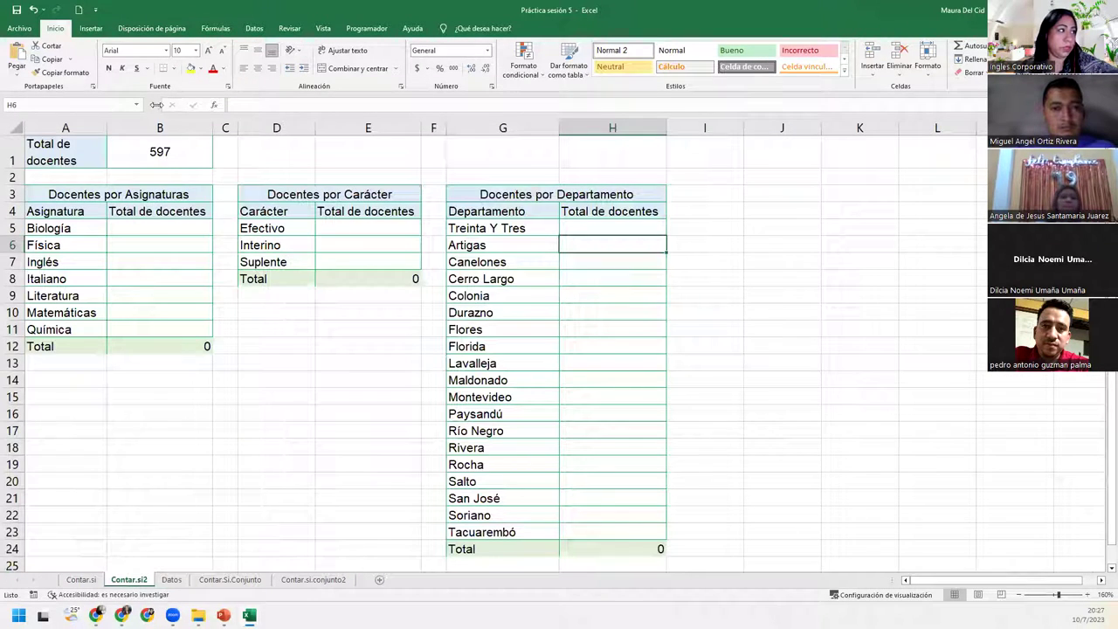
click(167, 225)
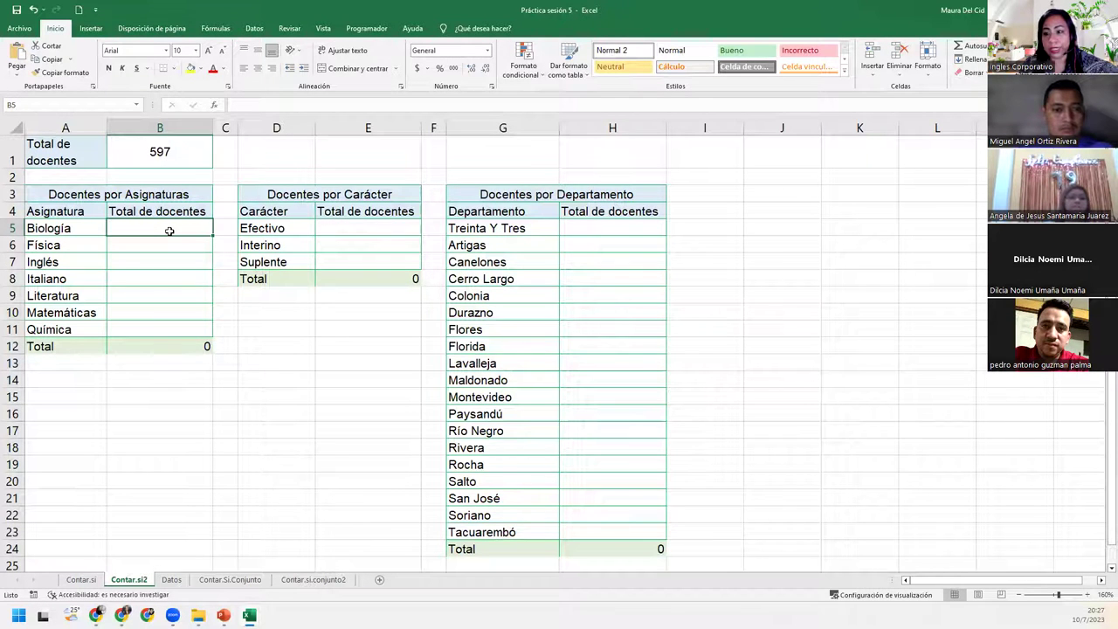
text(=)
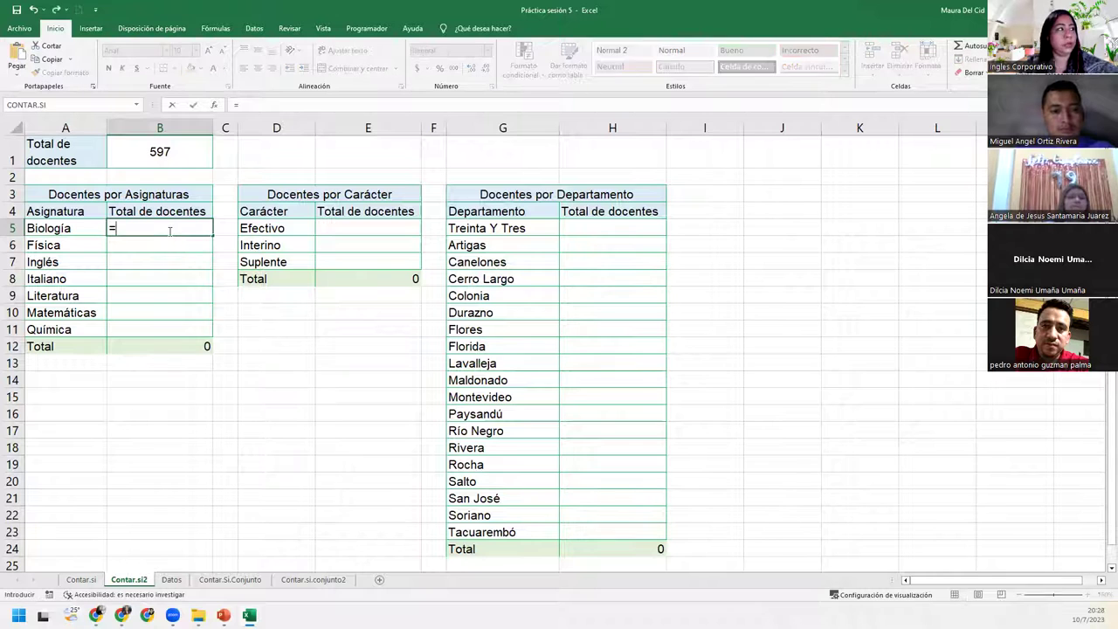
text(contar-s)
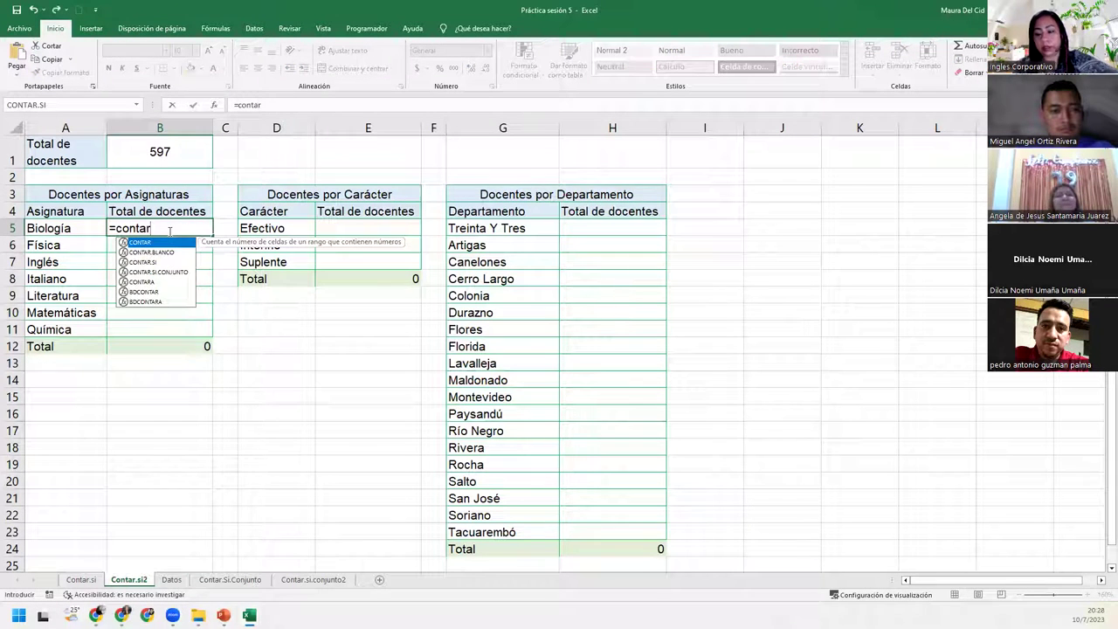
key(Tab)
key(BackSpace)
key(BackSpace)
key(BackSpace)
key(BackSpace)
key(BackSpace)
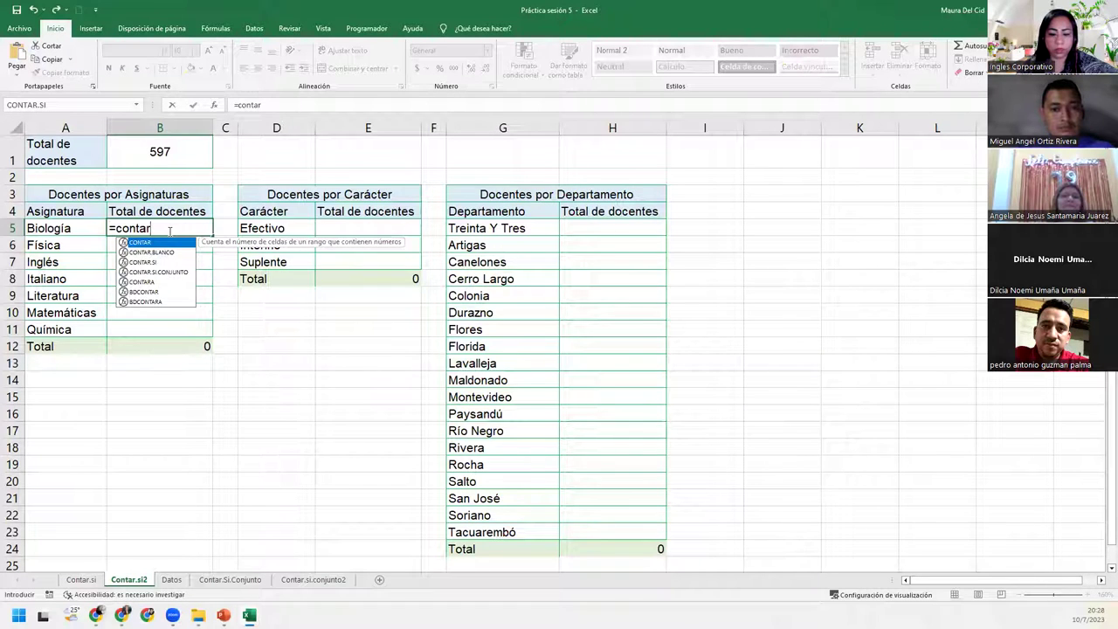
text(,si)
key(Return)
key(Return)
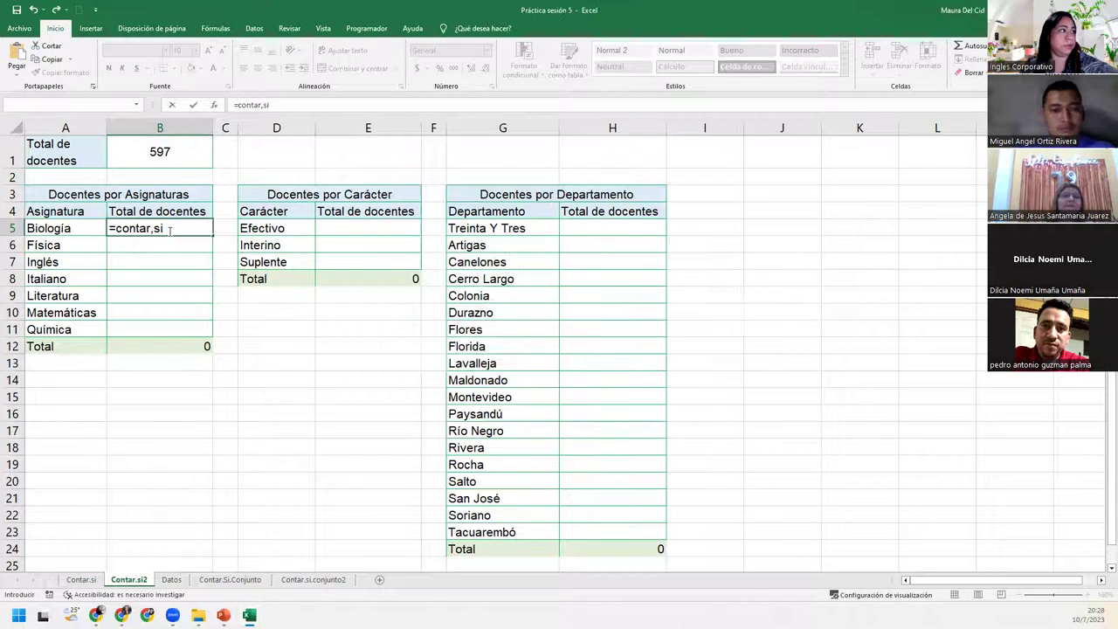
text(c)
key(BackSpace)
text(contar.s)
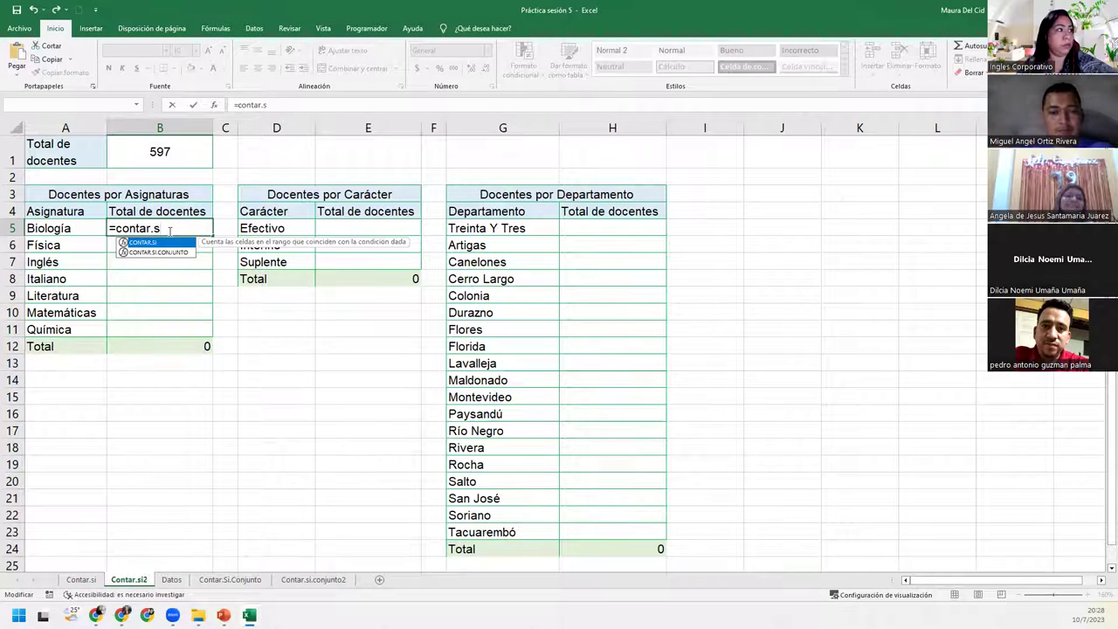
key(Tab)
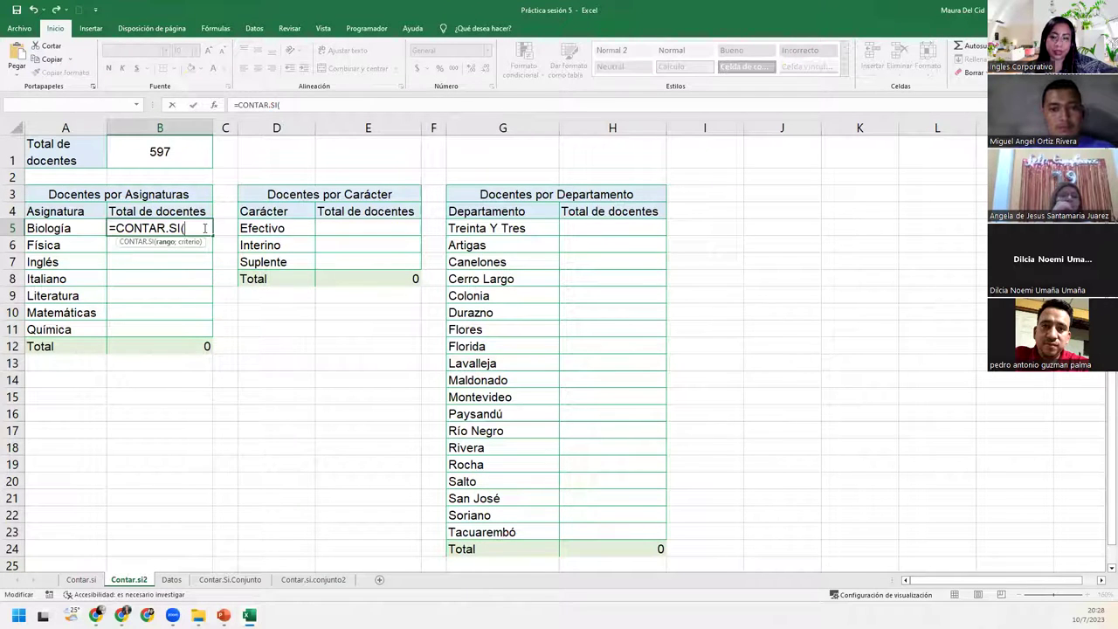
Complete the B5 formula with Datos!E2:E598 as the range and the Biología cell A5 as the criterion
click(172, 580)
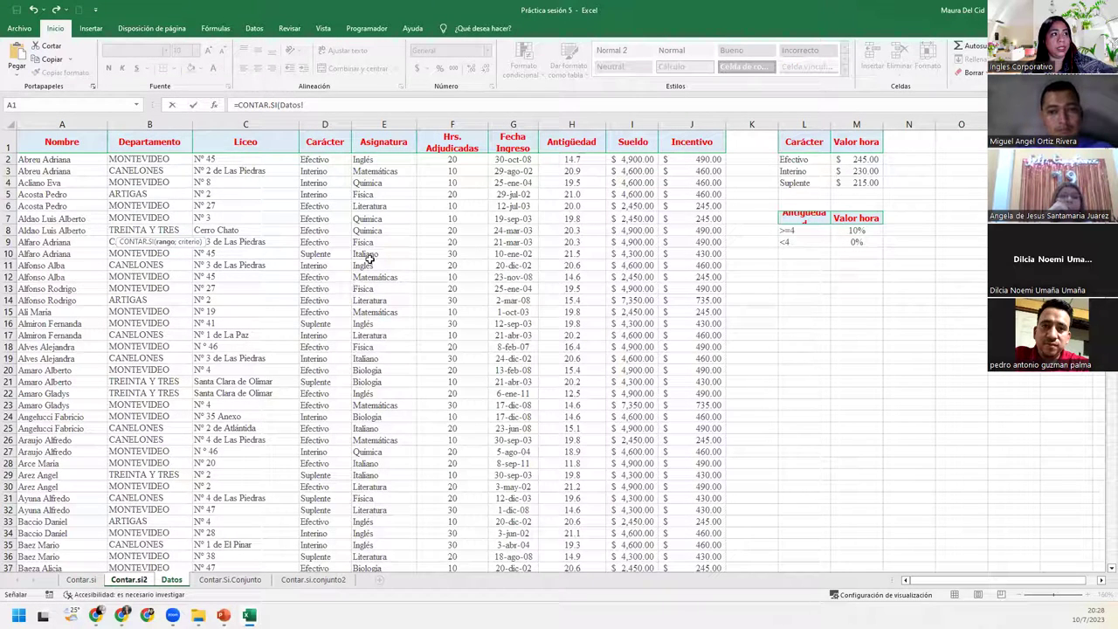
click(376, 158)
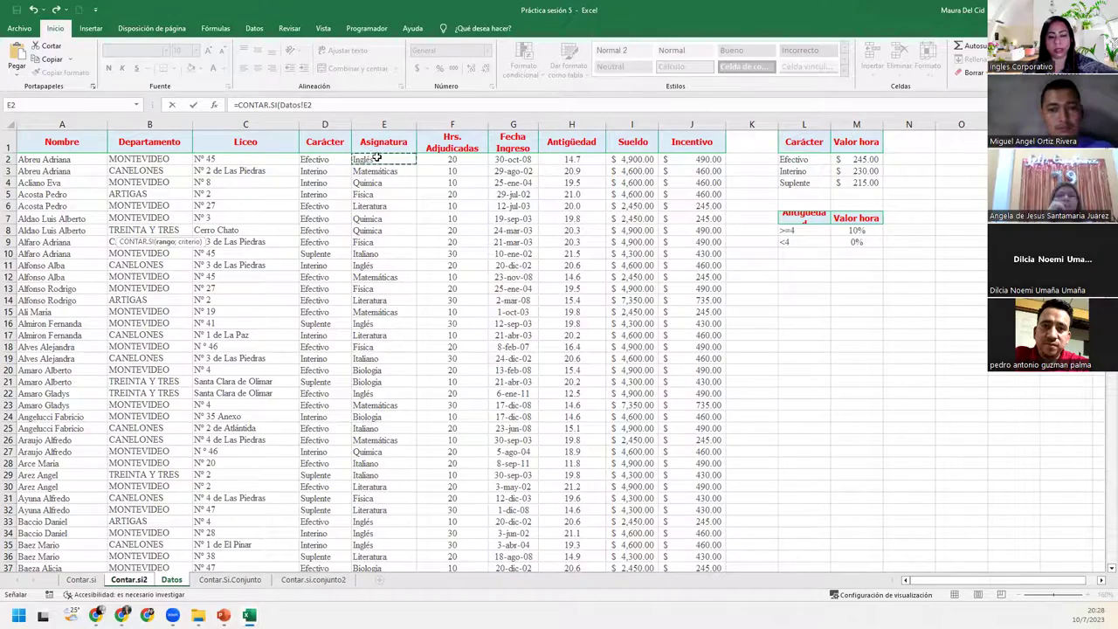
key(ctrl+shift+Down)
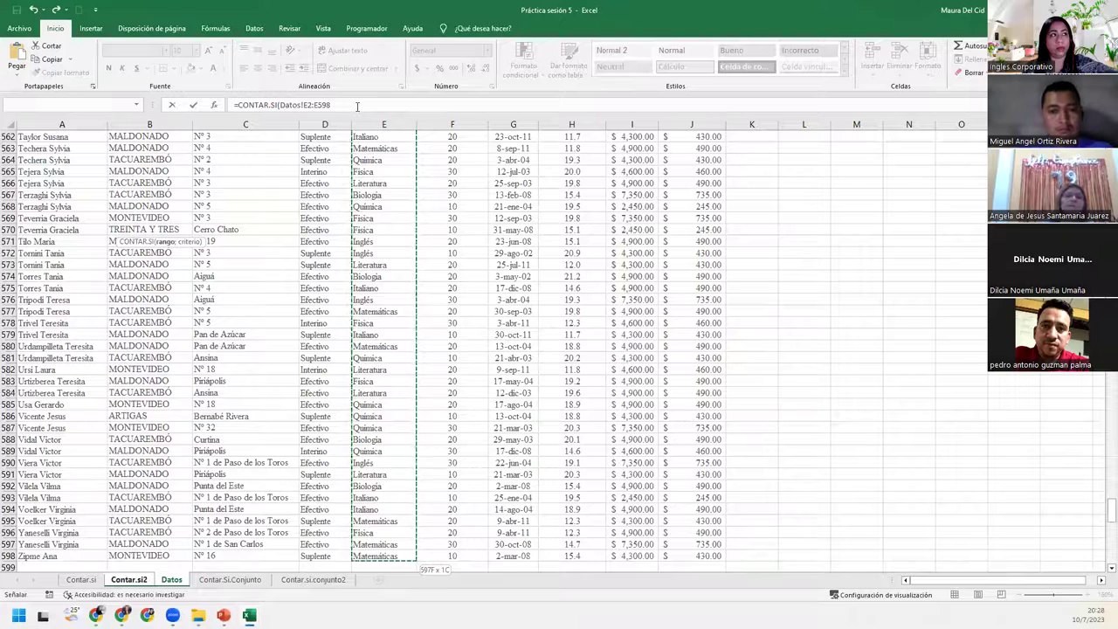
text(;)
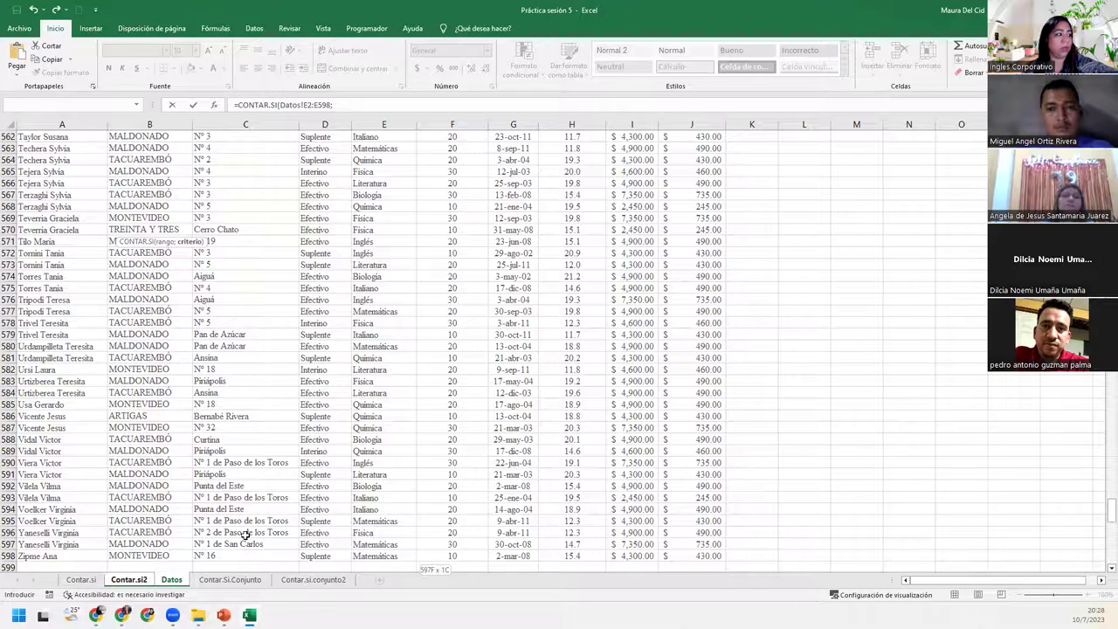
click(129, 581)
click(75, 230)
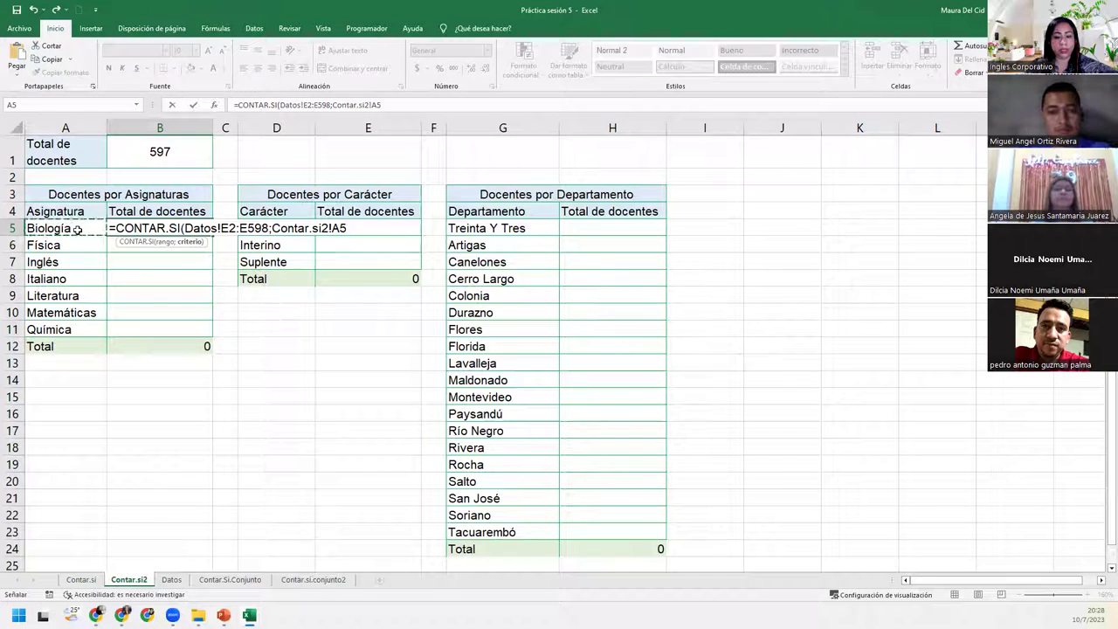
text())
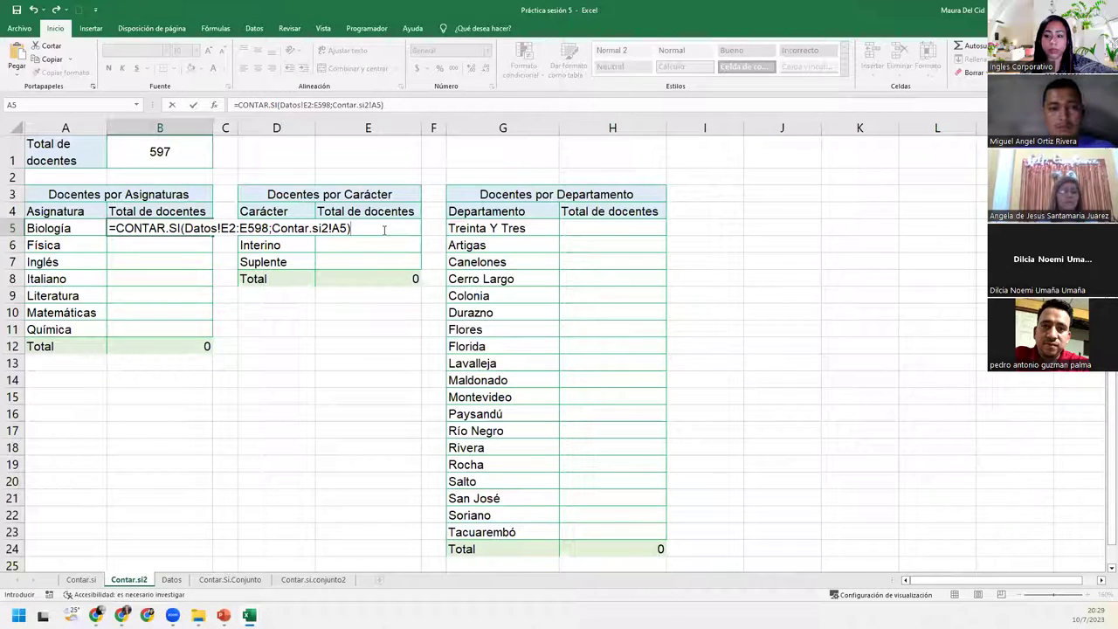
key(Return)
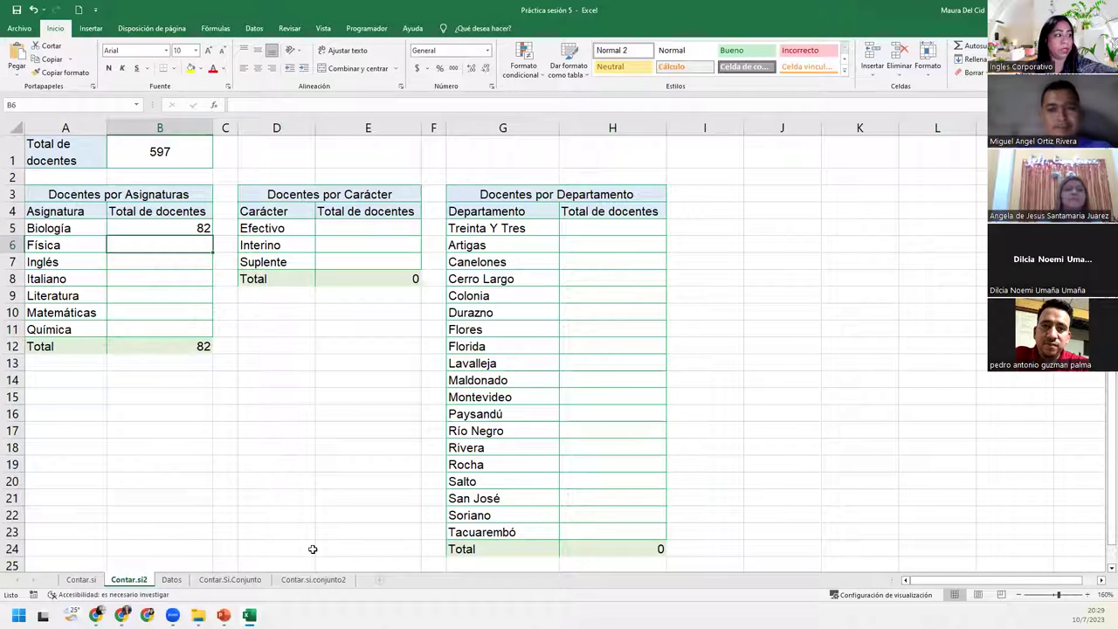
Create named ranges for the whole Datos table, A1:J598, from its top row only, and review them in the Name Manager
click(172, 580)
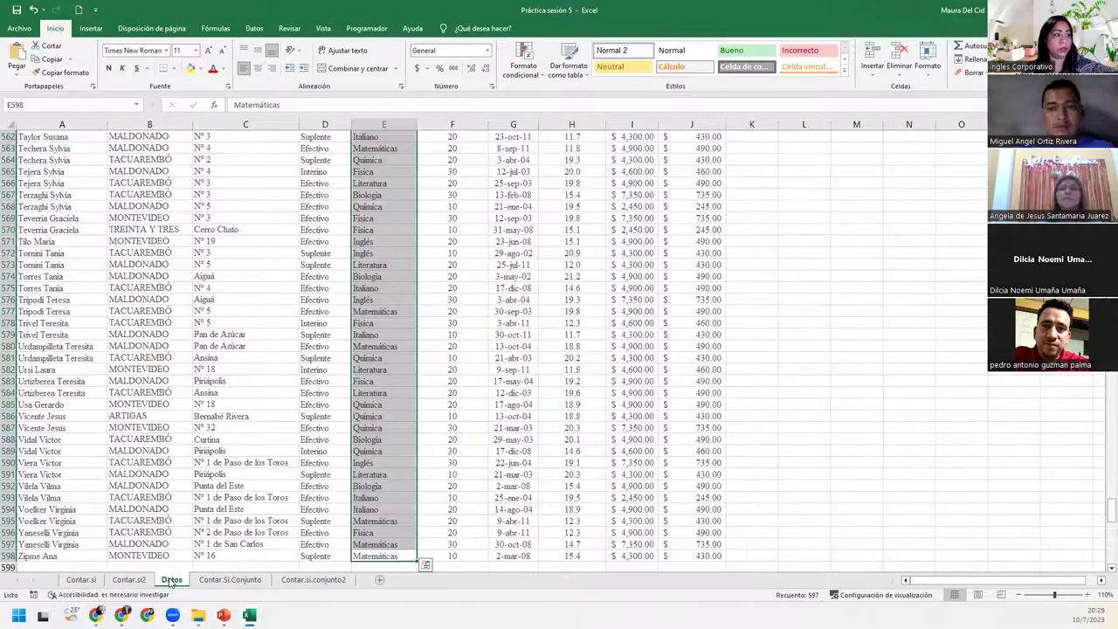
scroll(341, 426, up, 20)
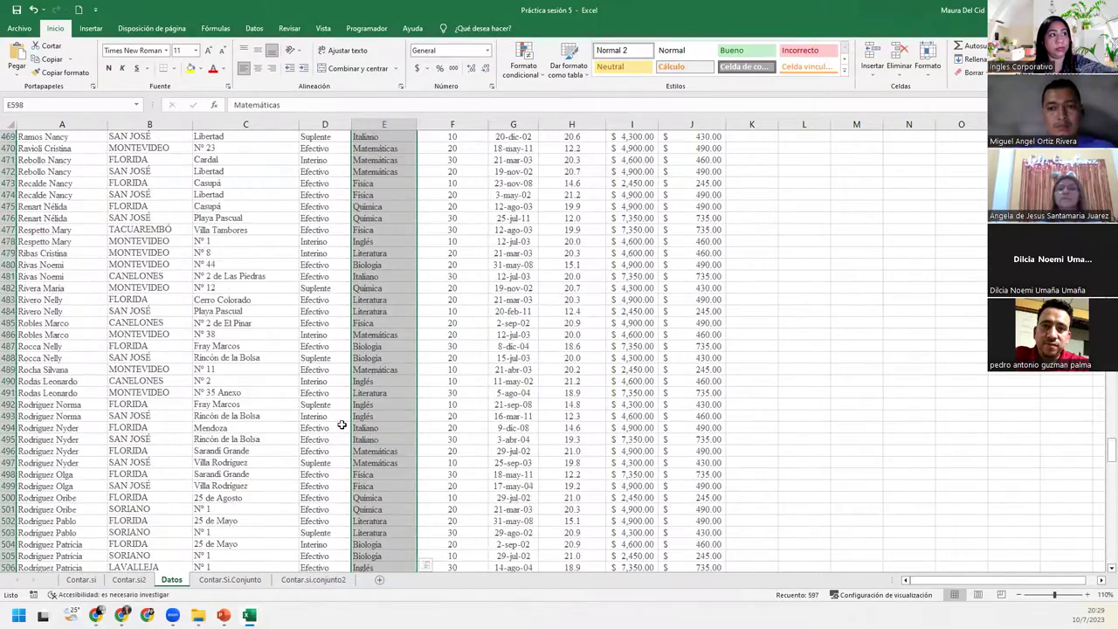
scroll(341, 426, up, 6)
click(402, 158)
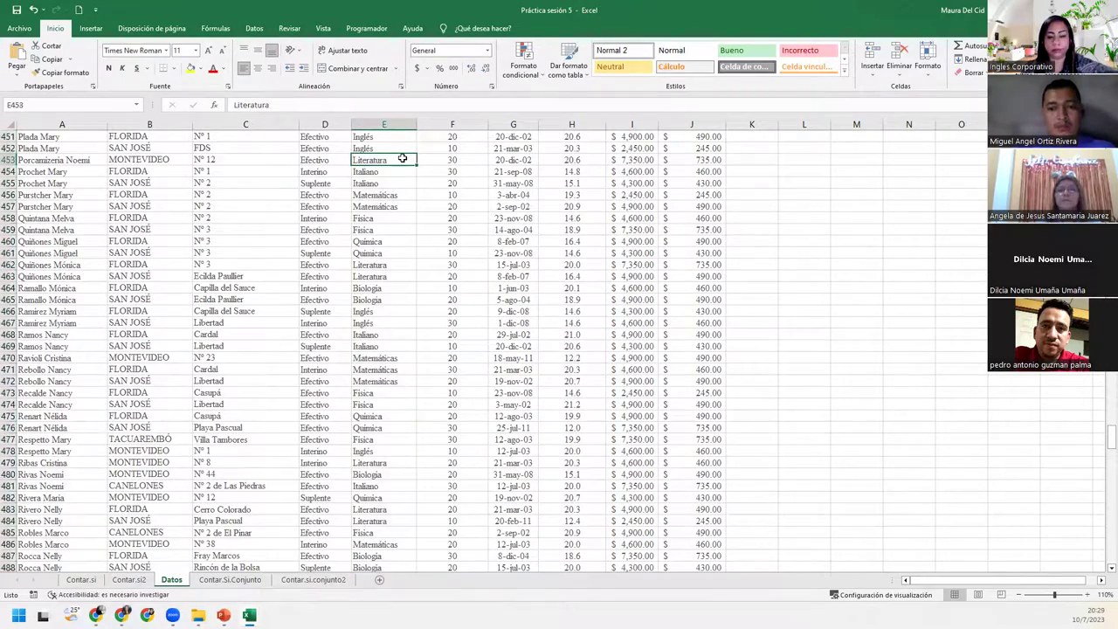
key(ctrl+Up)
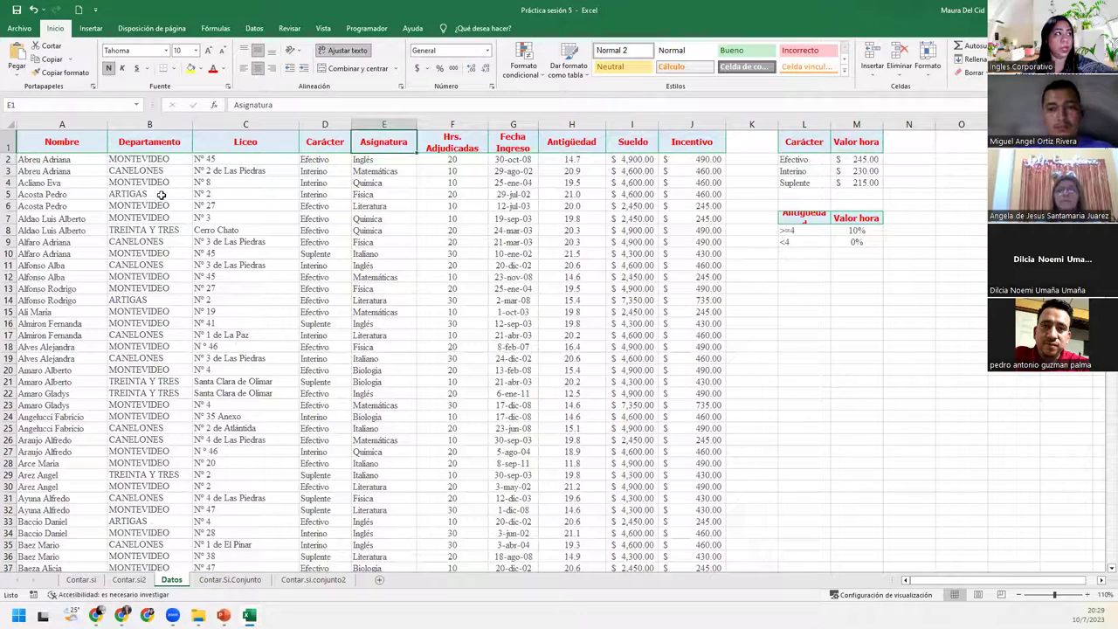
click(68, 142)
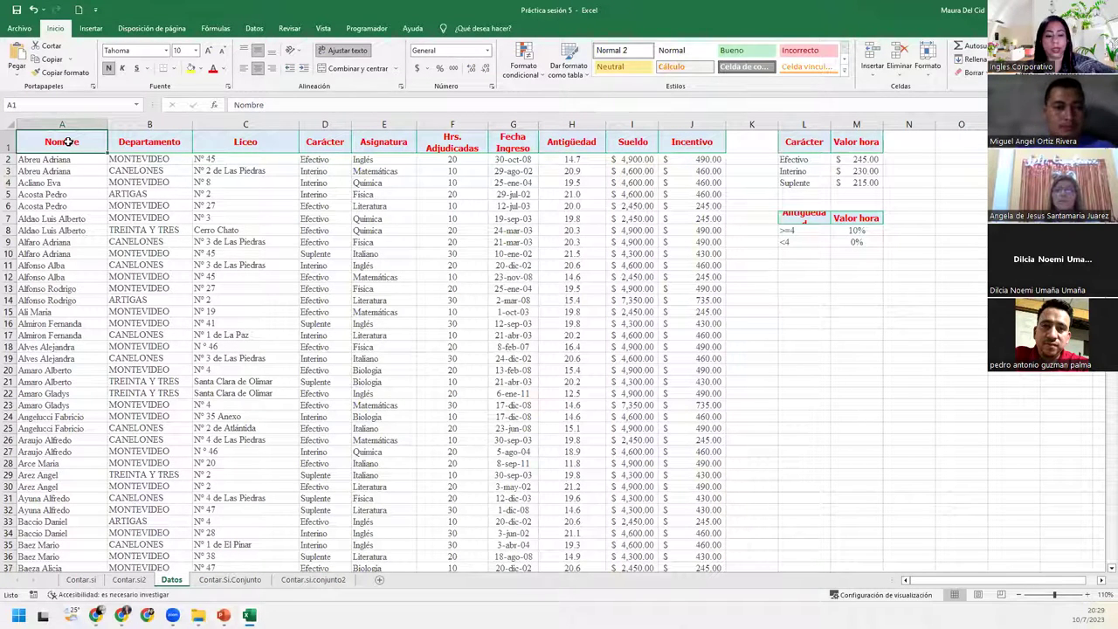
key(ctrl+shift+End)
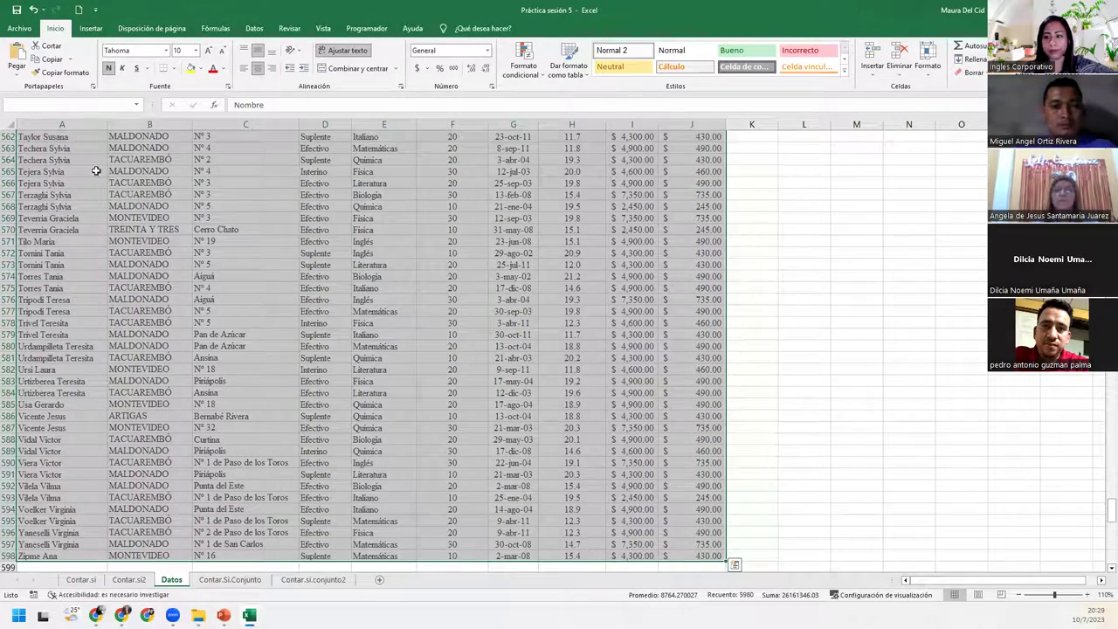
scroll(435, 308, up, 14)
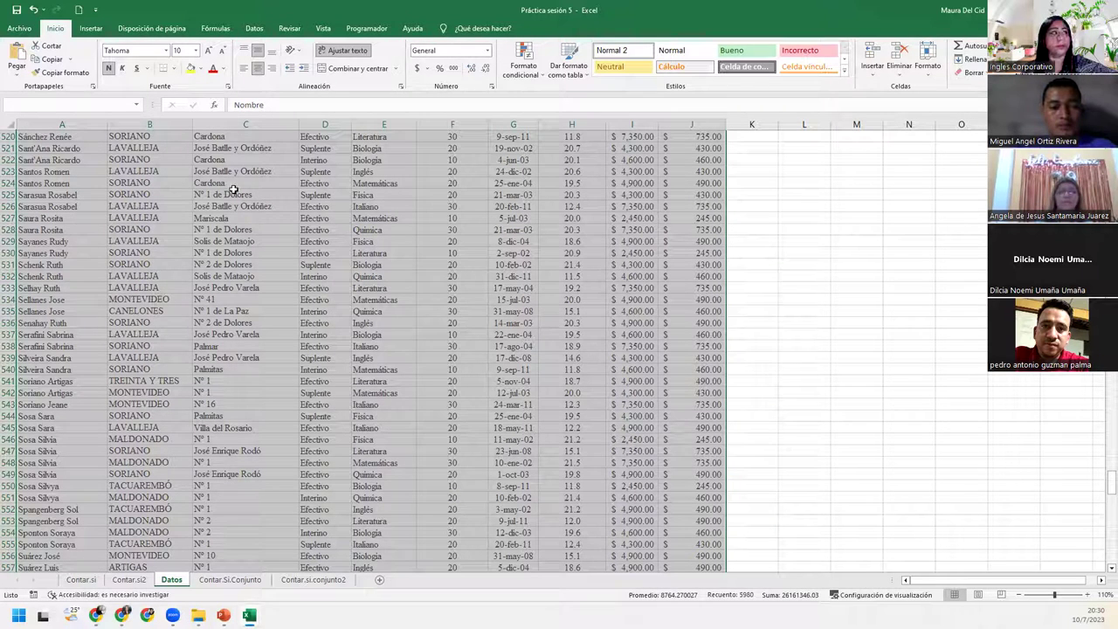
click(219, 29)
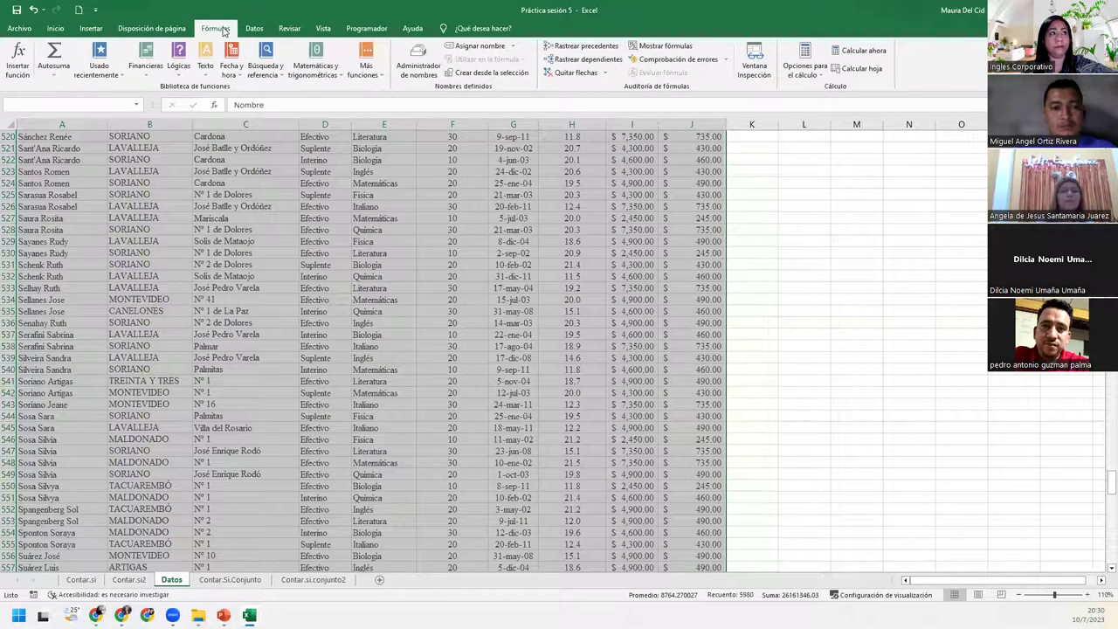
click(515, 75)
click(464, 287)
click(463, 289)
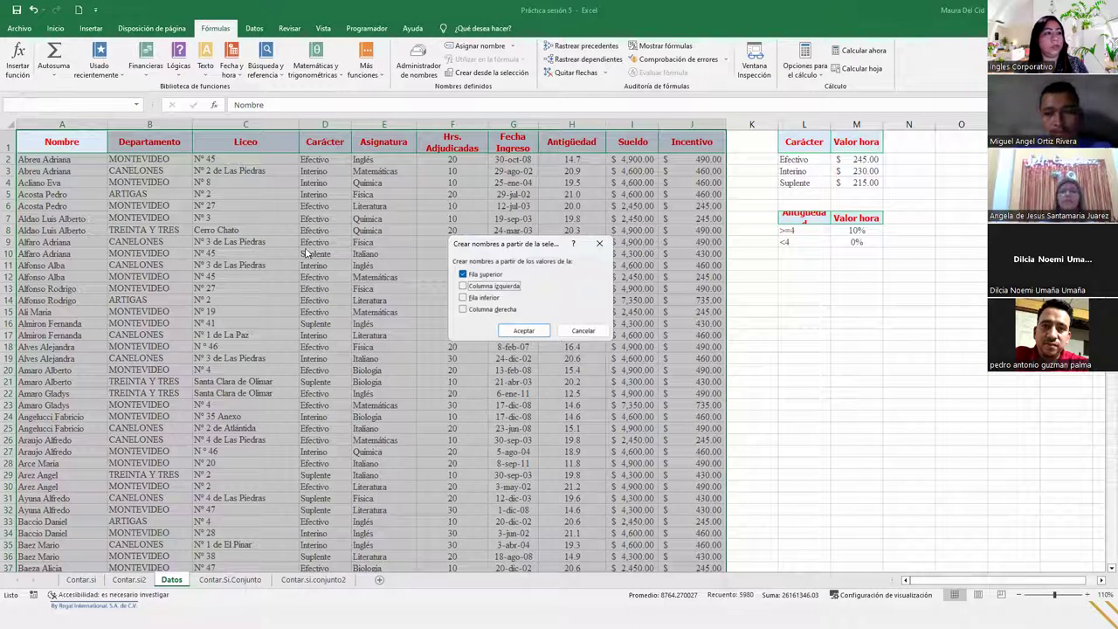
click(533, 329)
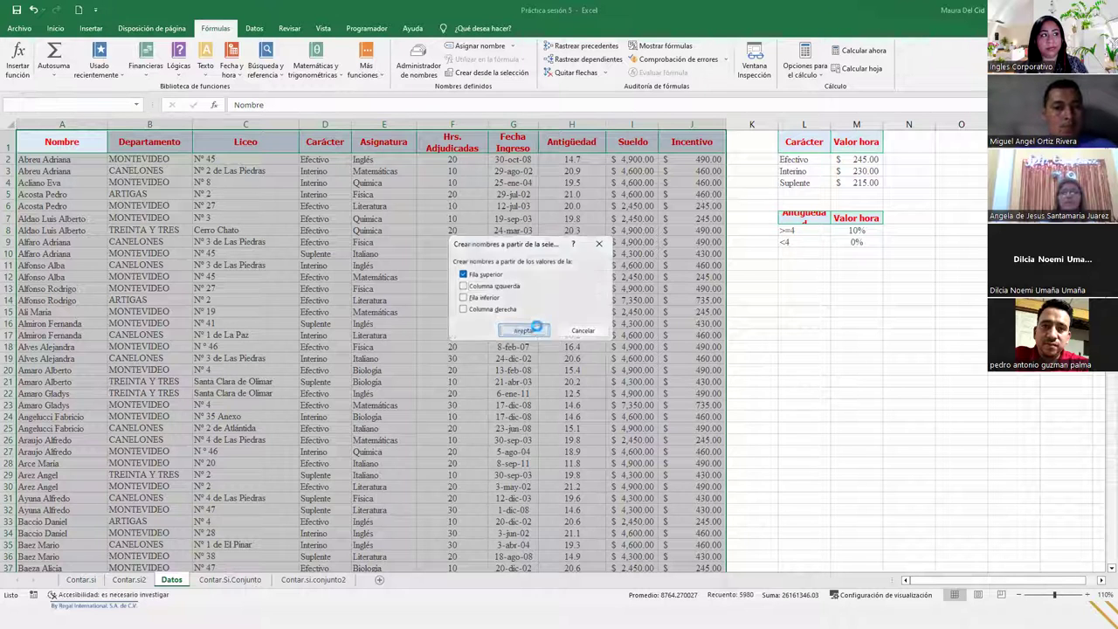
click(418, 53)
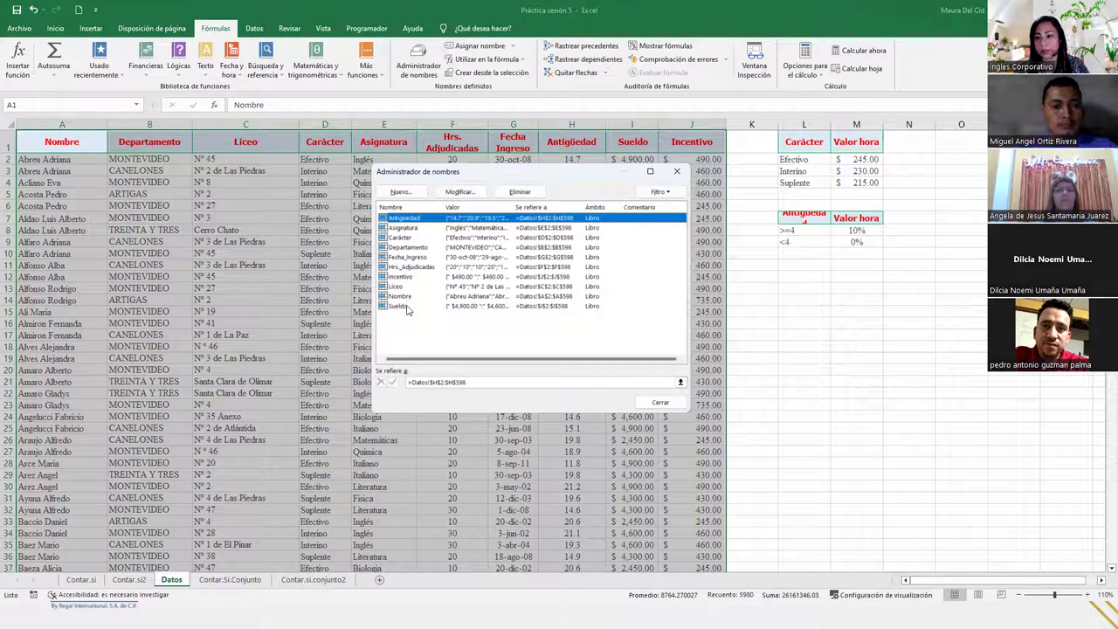
click(676, 171)
Clear the Biología count formula from B5 on the Contar.si2 sheet
click(131, 580)
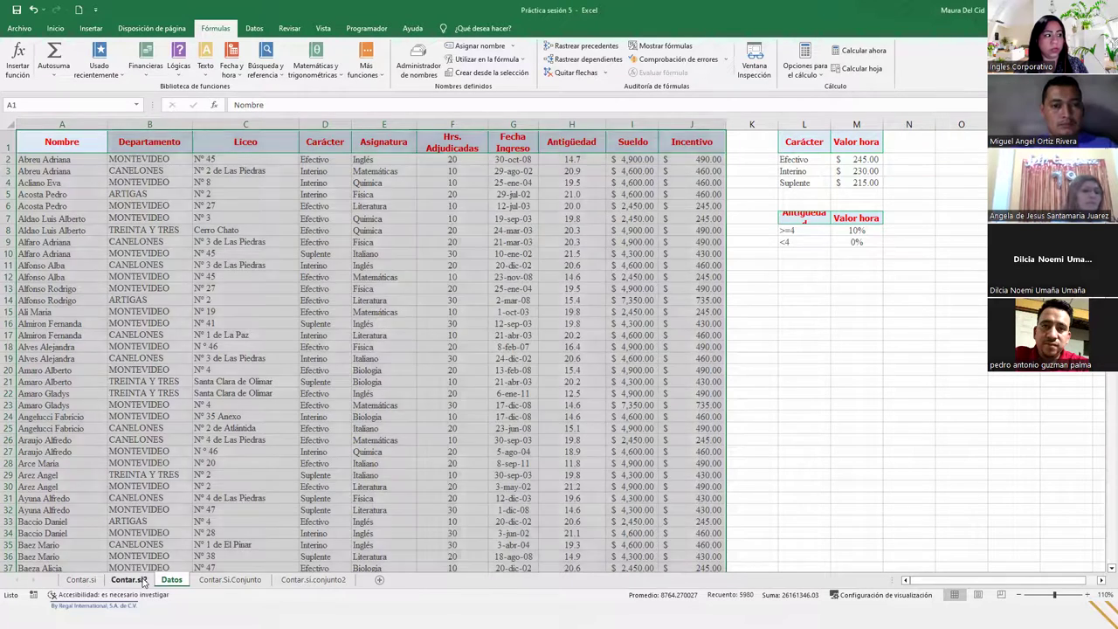
click(158, 228)
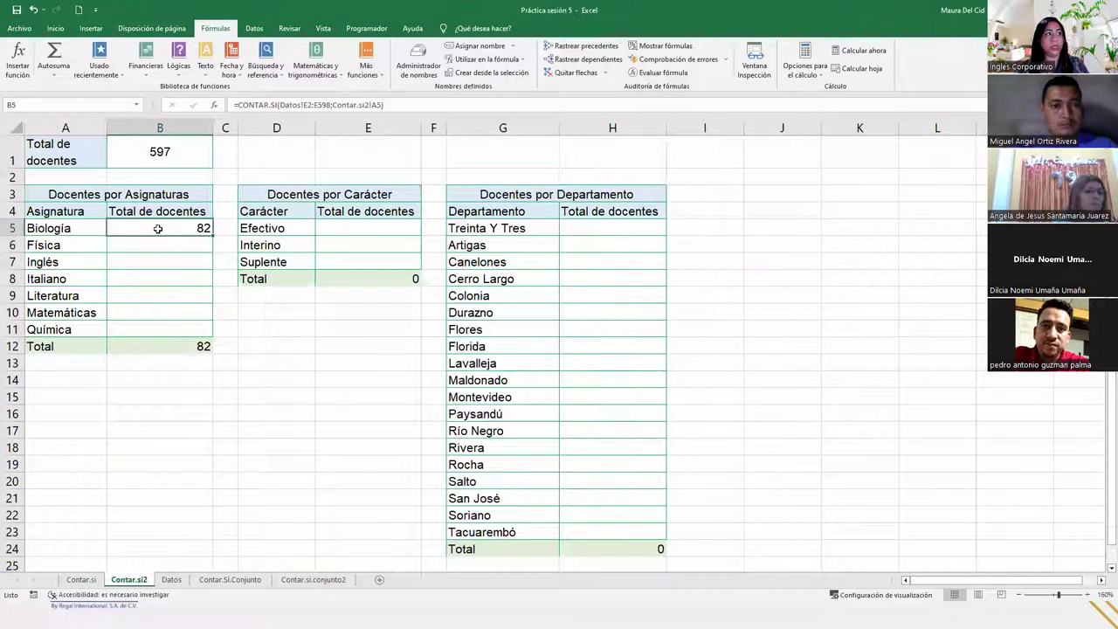
key(Delete)
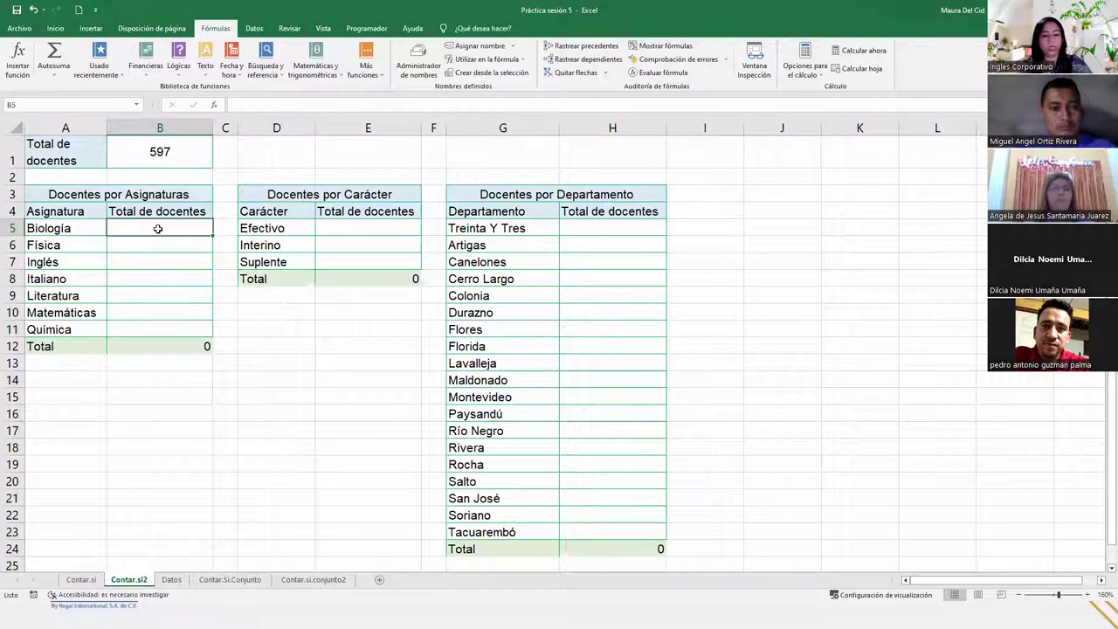
Count the Biología teachers in B5 with CONTAR.SI, using the named range Asignatura and cell A5 as the criterion
text(=contar)
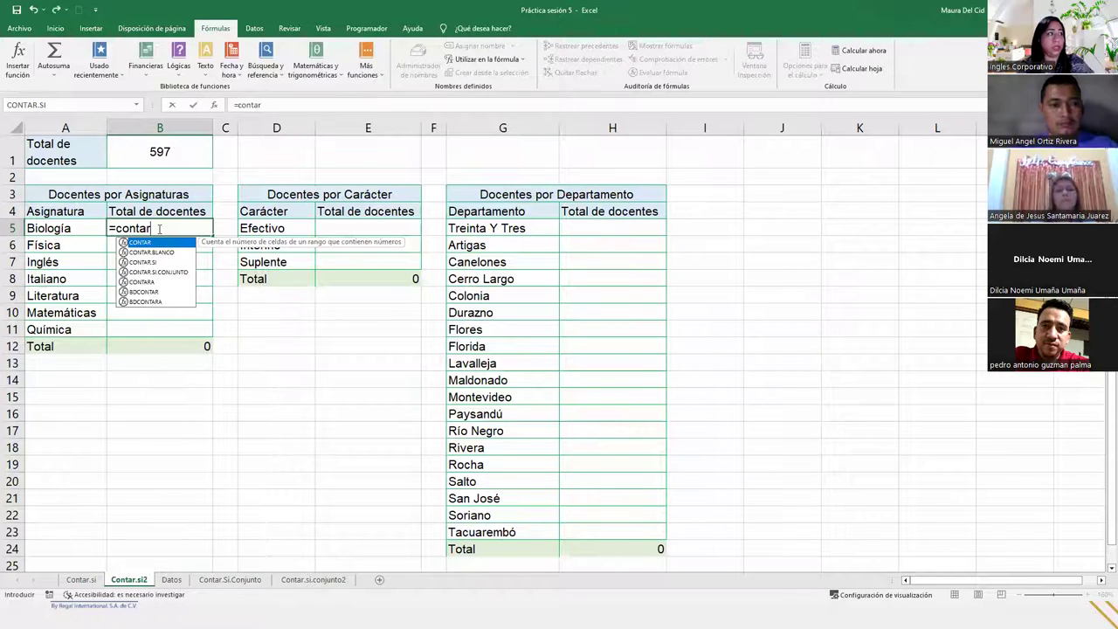
text(.si)
key(Tab)
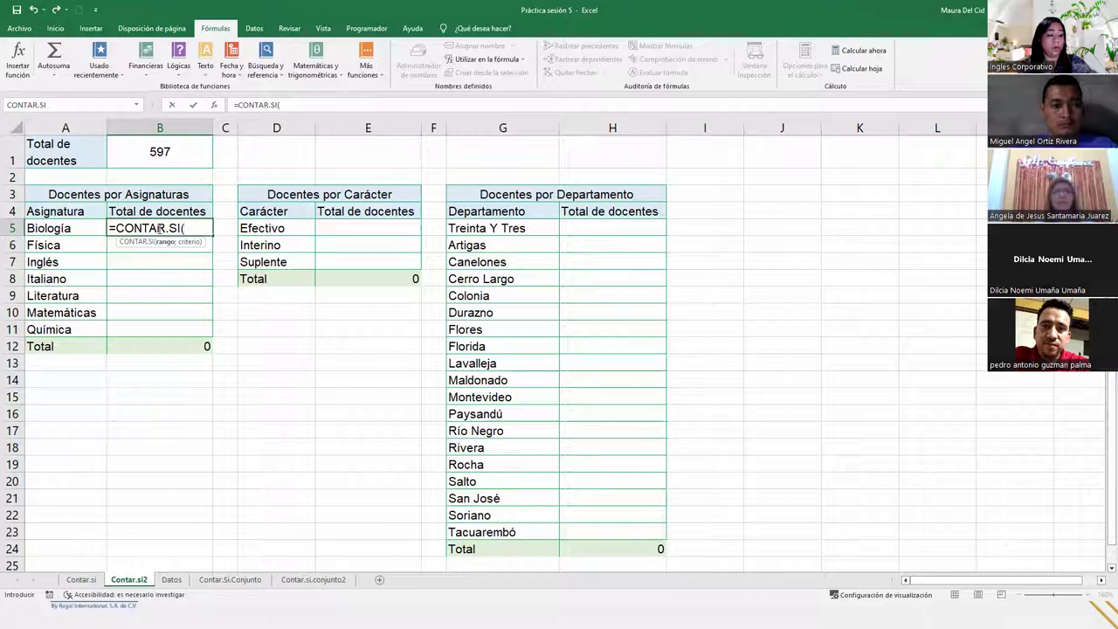
text(asigna)
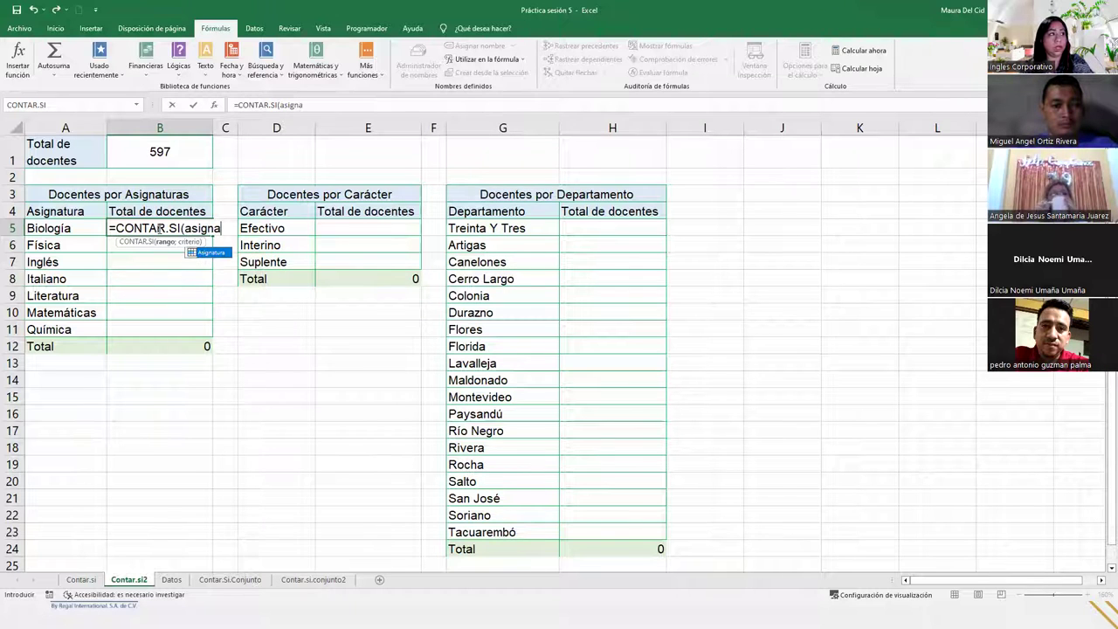
key(Tab)
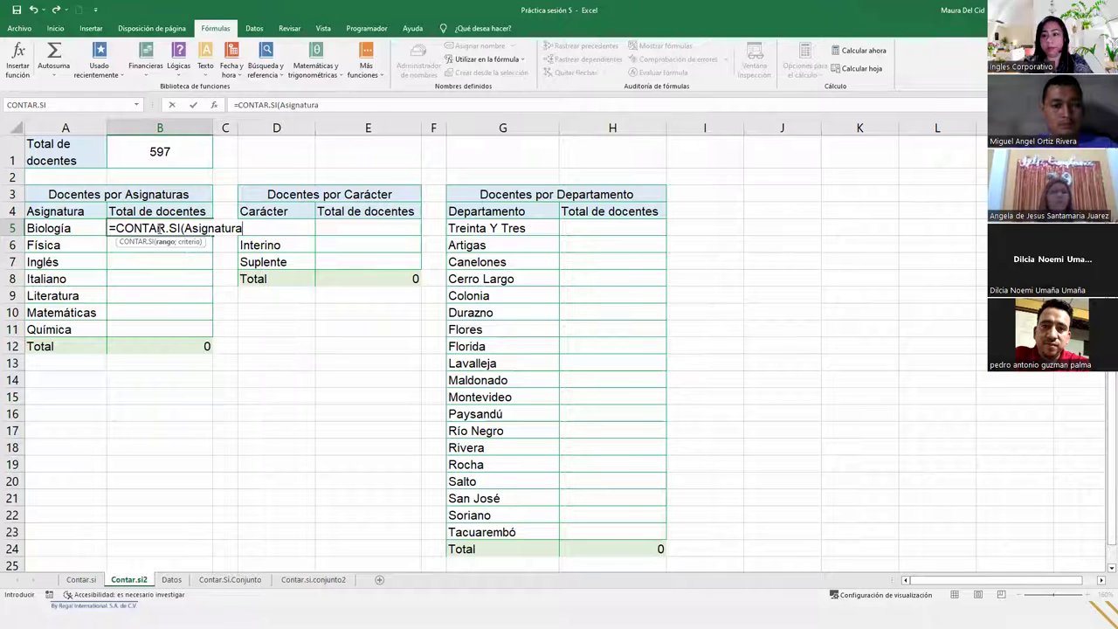
text(;)
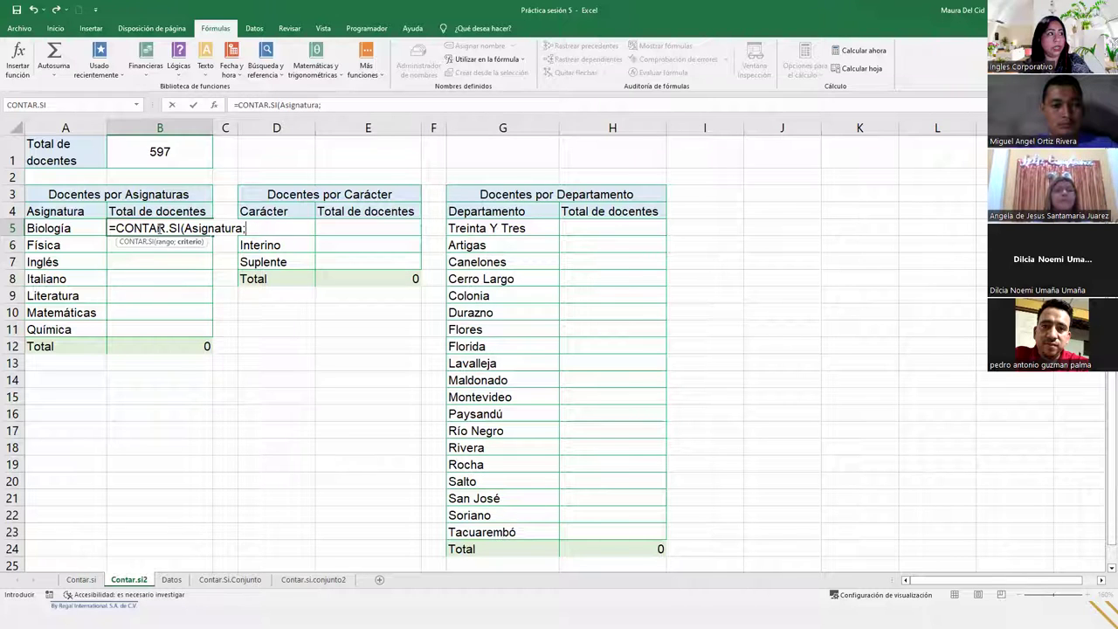
click(75, 227)
text())
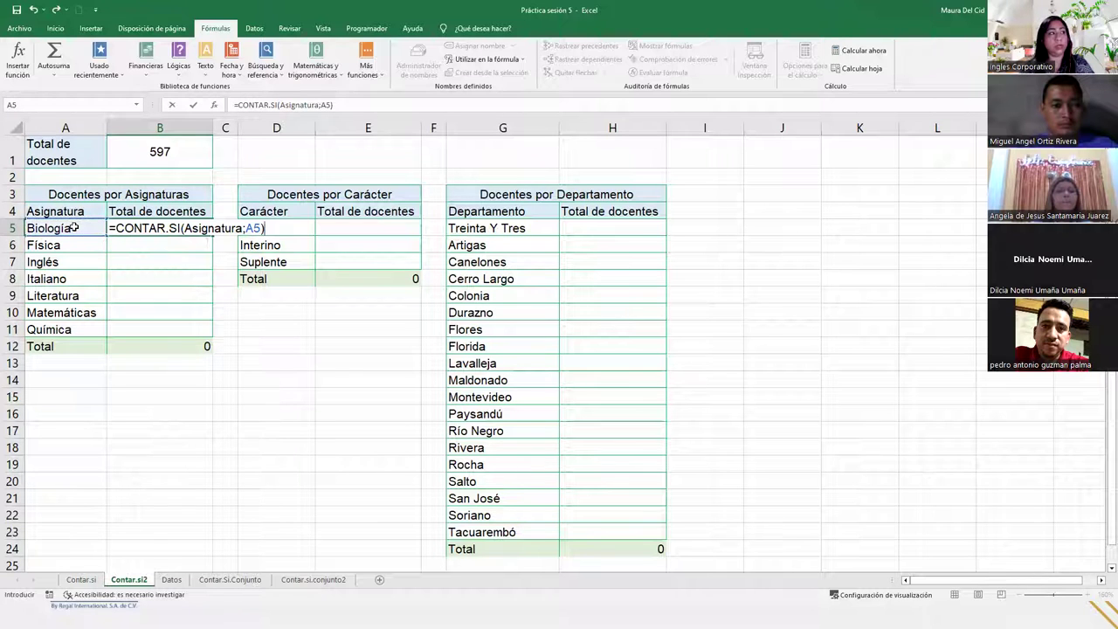
key(Return)
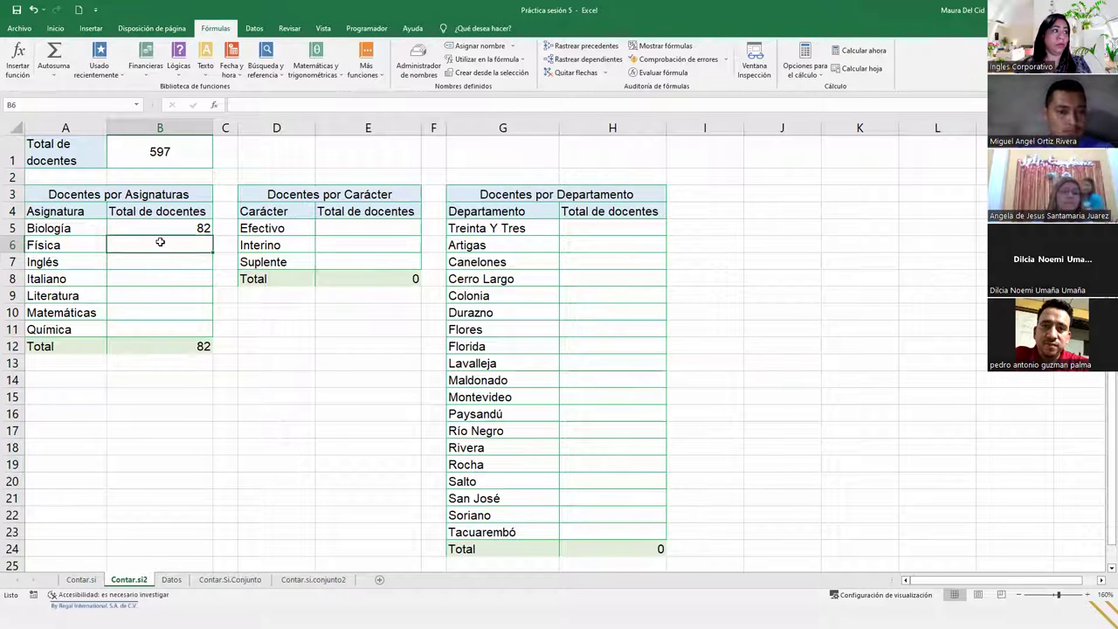
Count the Física teachers in B6 with CONTAR.SI, using the named range Asignatura and cell A6 as the criterion
text(=c)
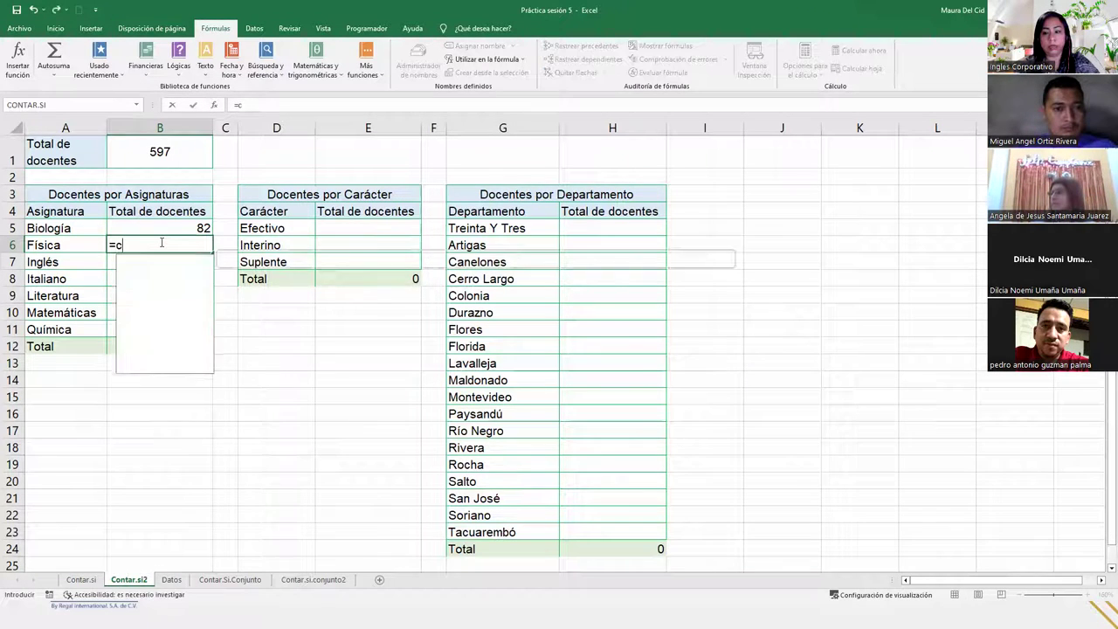
text(ontar)
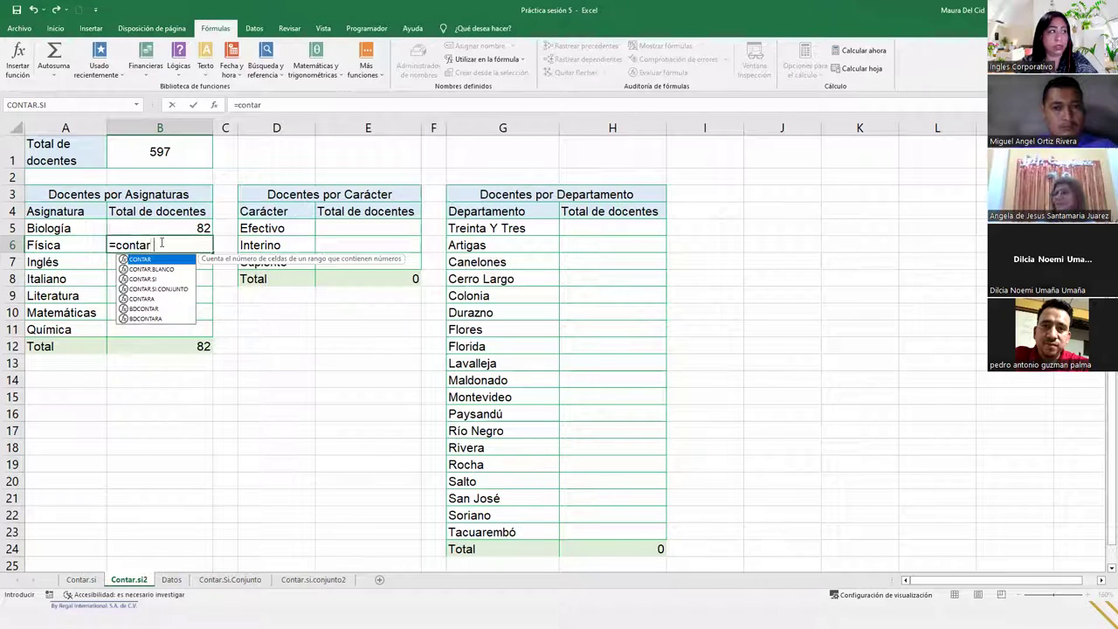
text(.si)
key(Tab)
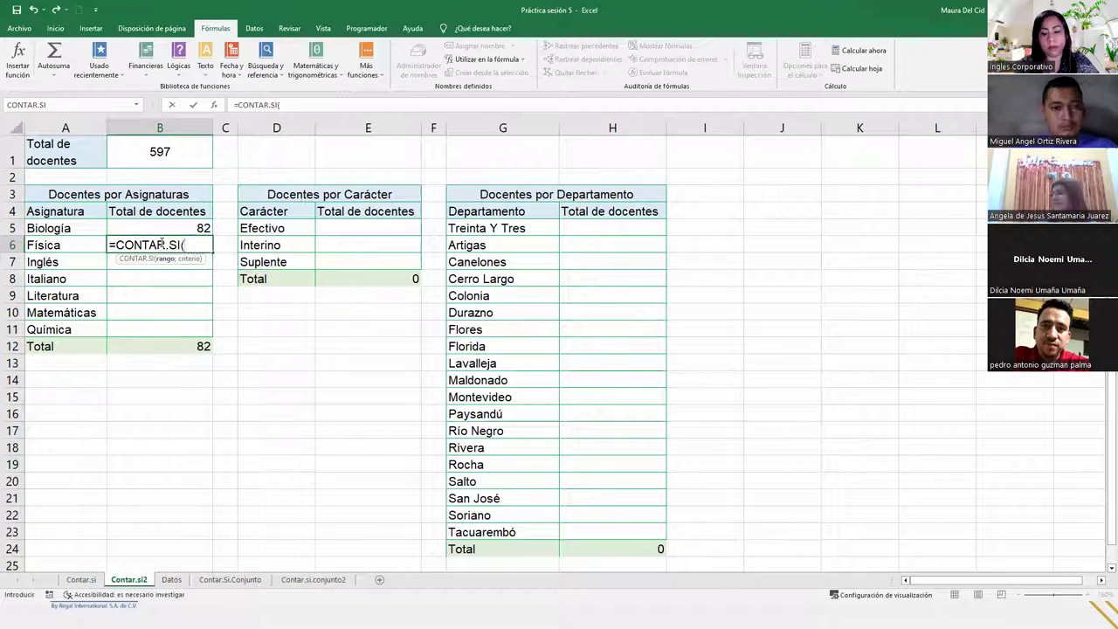
text(asig)
key(Tab)
text(;)
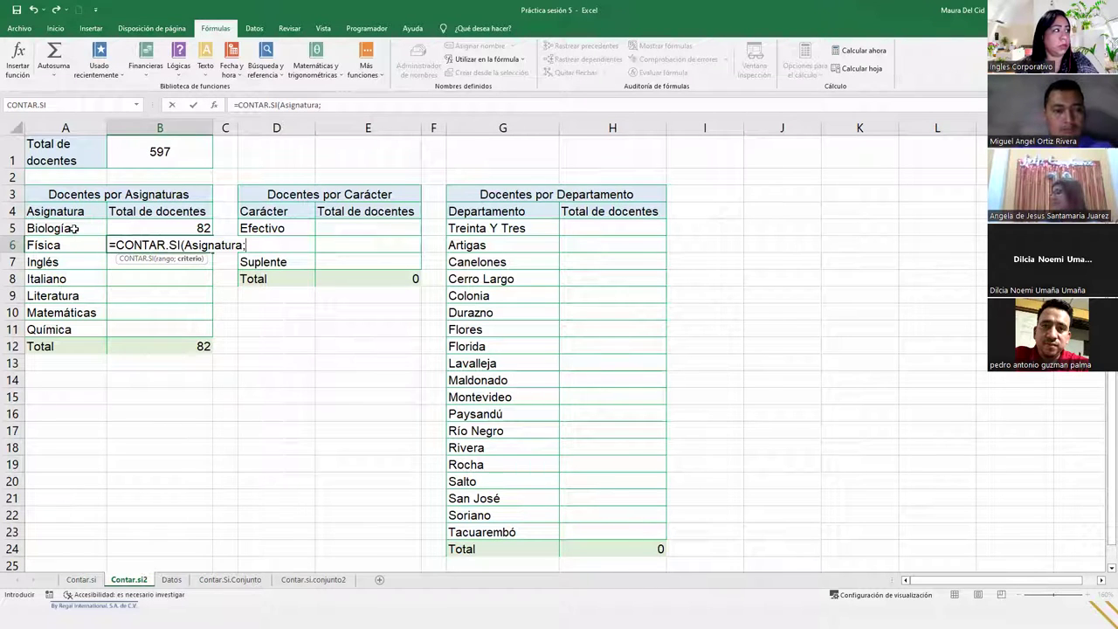
click(74, 243)
text())
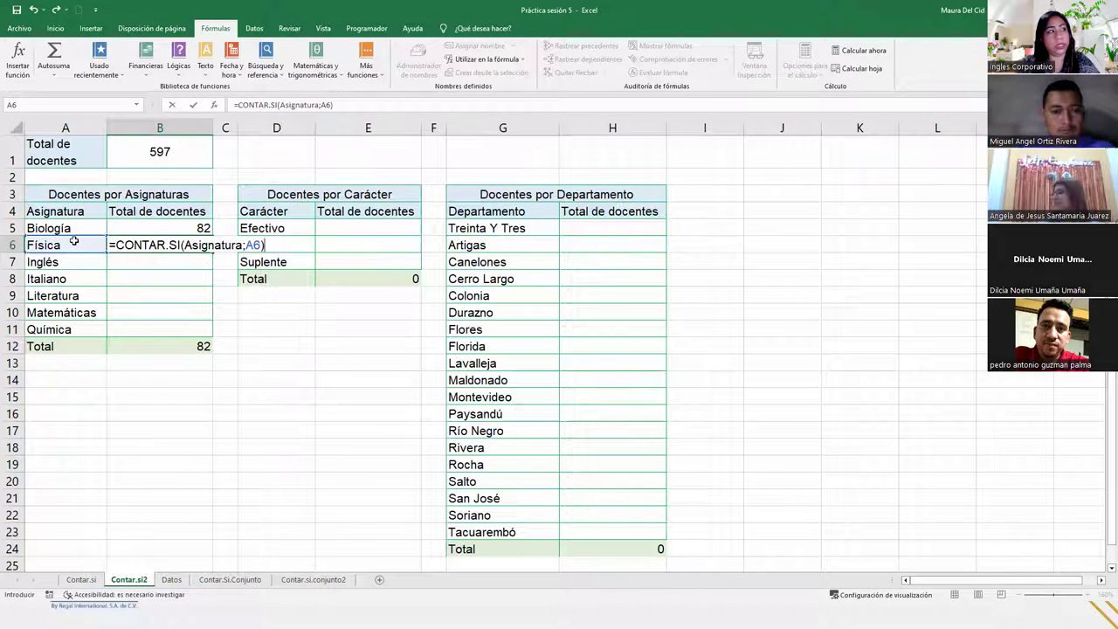
key(Return)
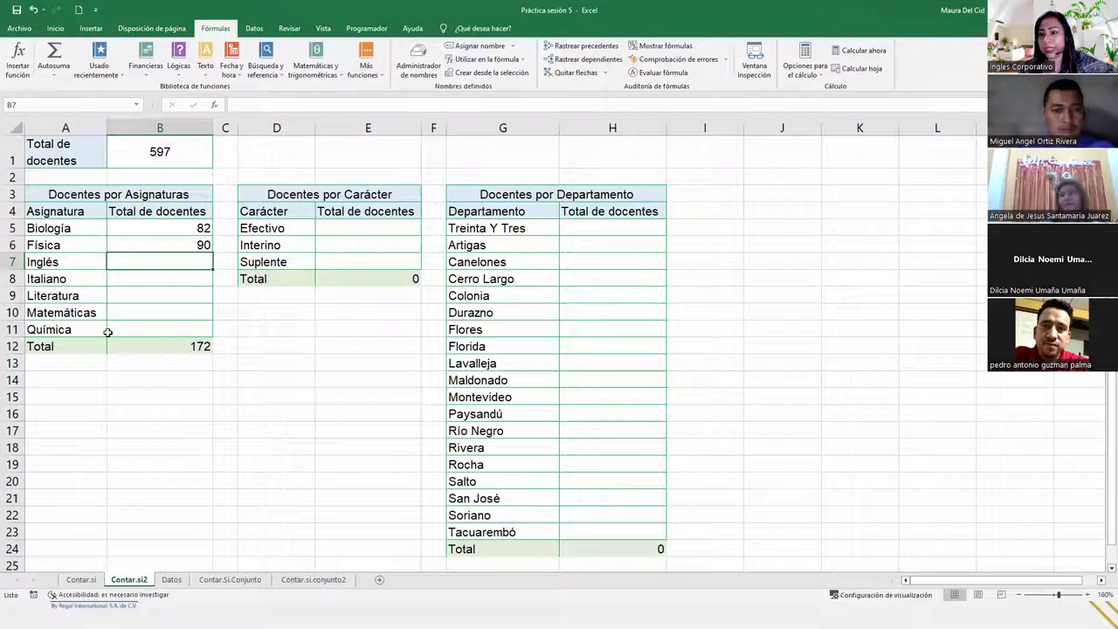
Compare the subject total in B12 with the overall teacher count in B1 and review the subject cells still empty
click(159, 344)
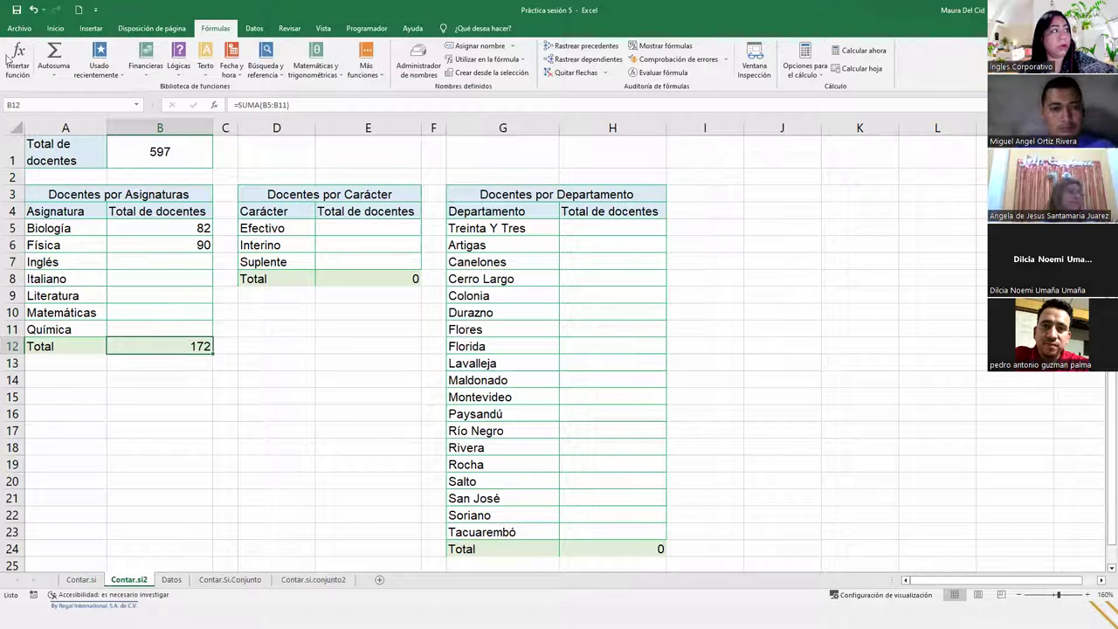
click(192, 152)
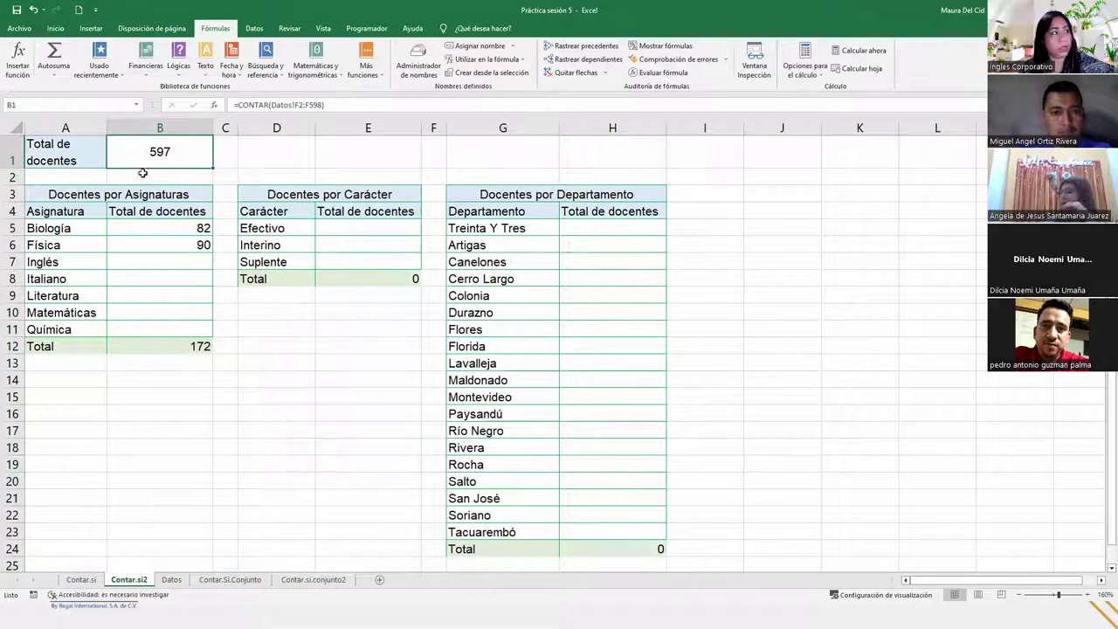
click(152, 353)
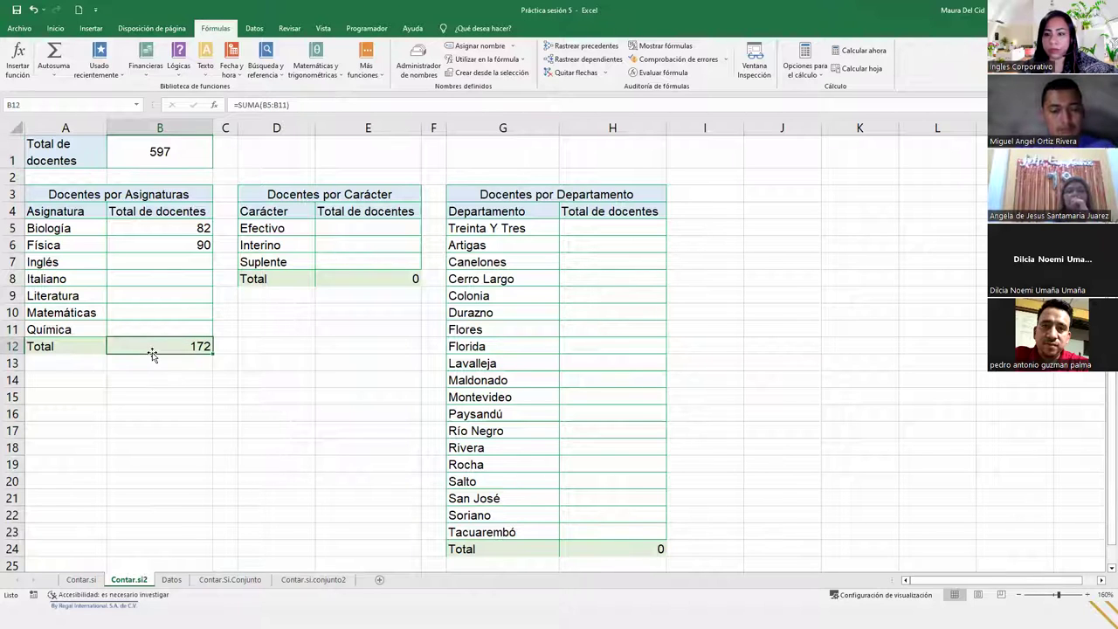
click(187, 265)
key(Down)
key(Down)
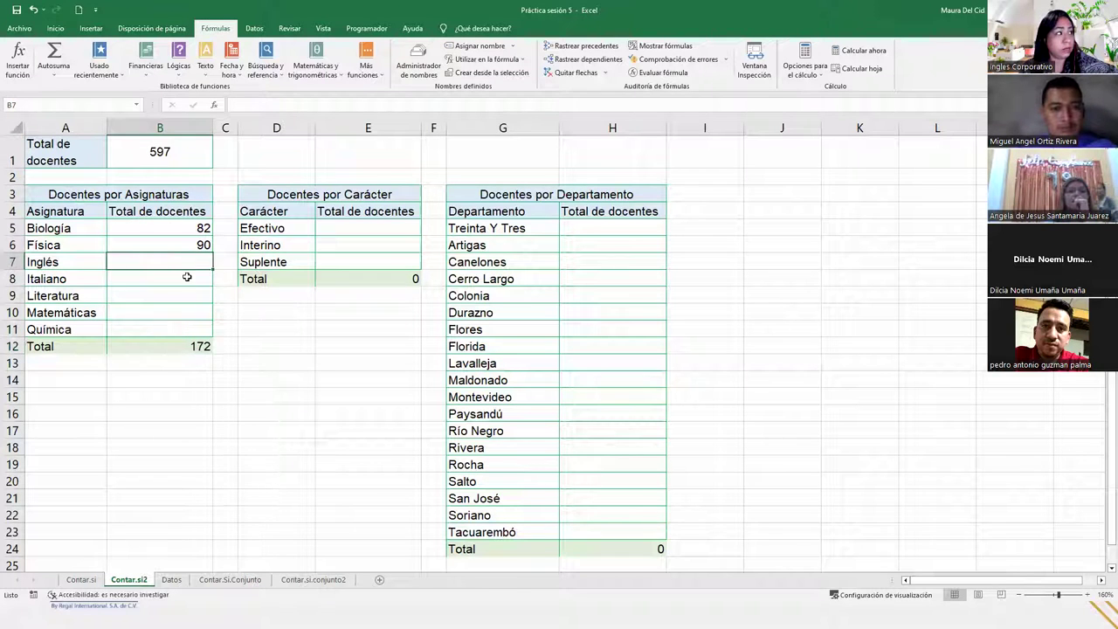
click(180, 276)
click(177, 298)
click(175, 316)
click(174, 326)
click(172, 342)
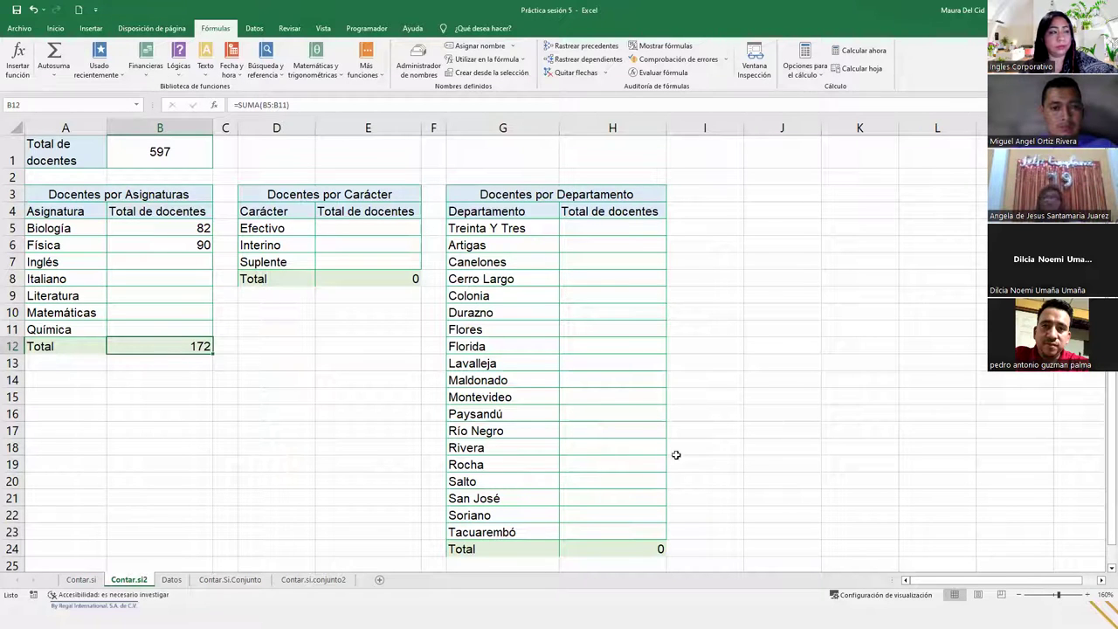
Fill the Física count formula from B6 down to Química in B11 and check the copied formulas
click(189, 262)
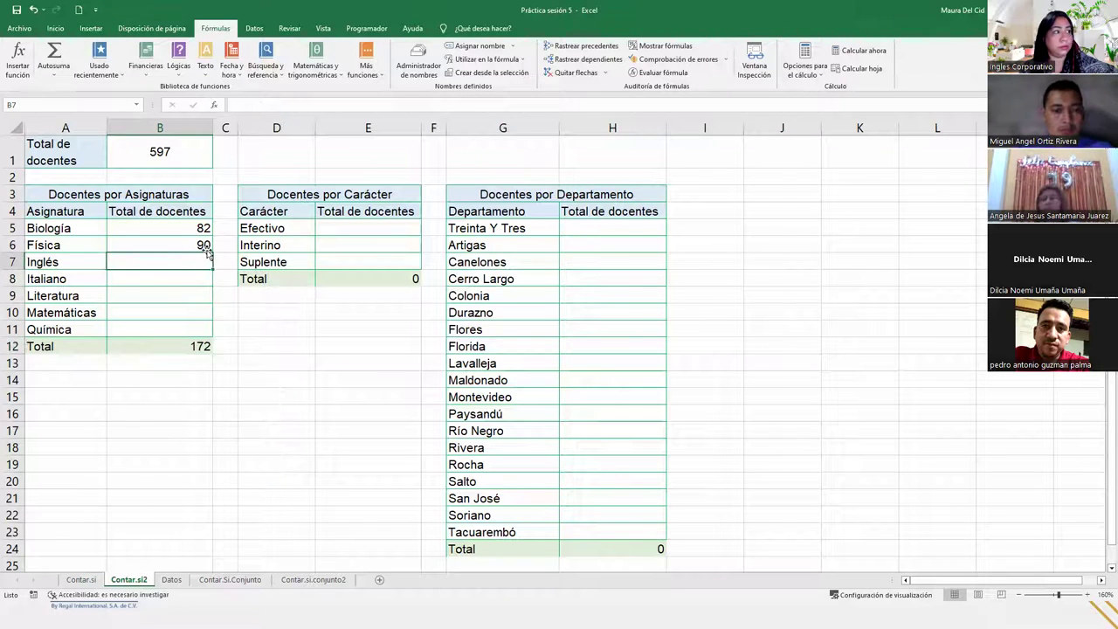
click(205, 245)
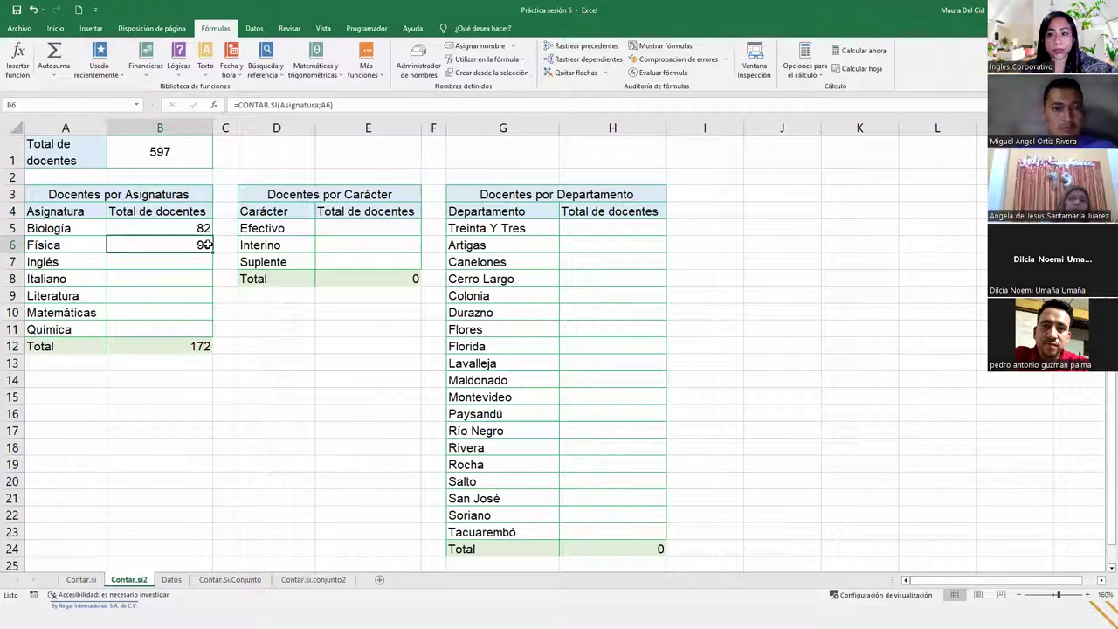
drag(212, 254, 203, 332)
click(180, 314)
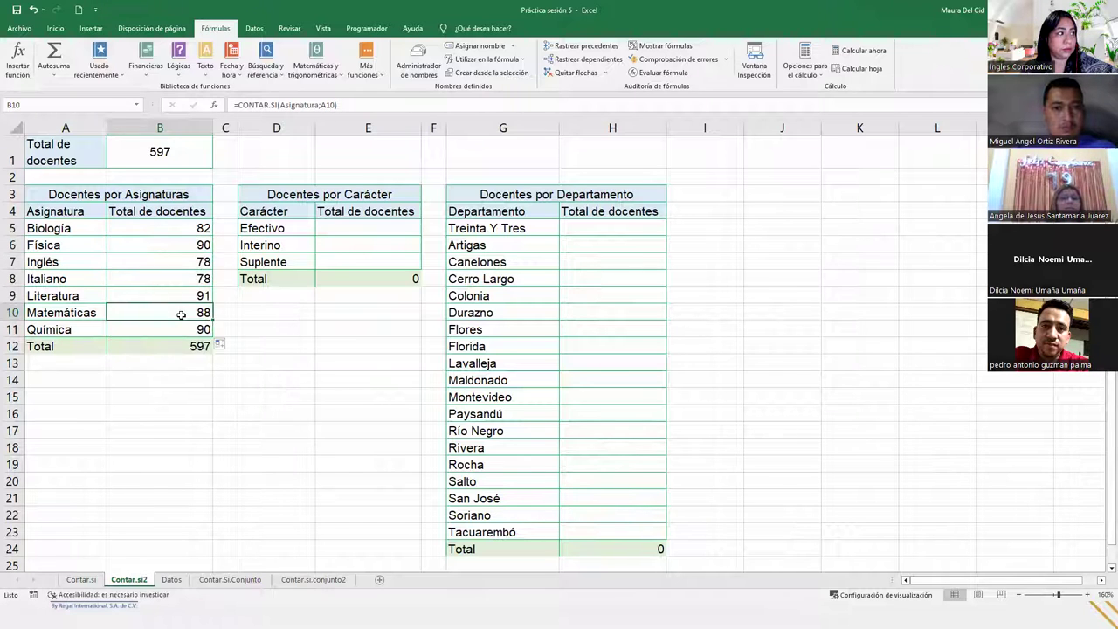
click(181, 261)
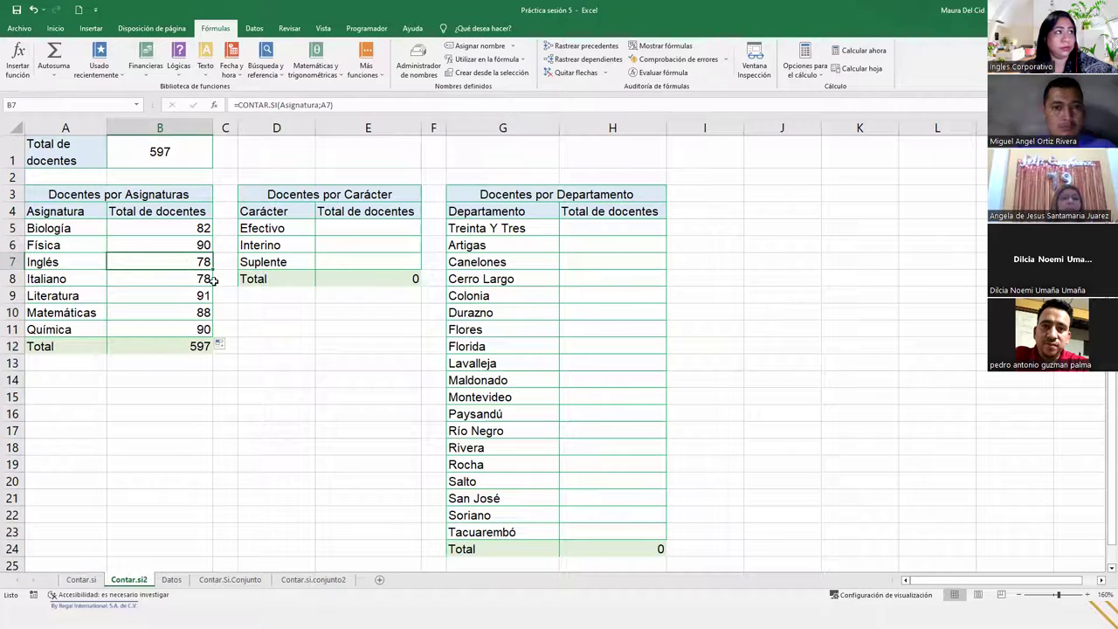
click(319, 345)
click(389, 296)
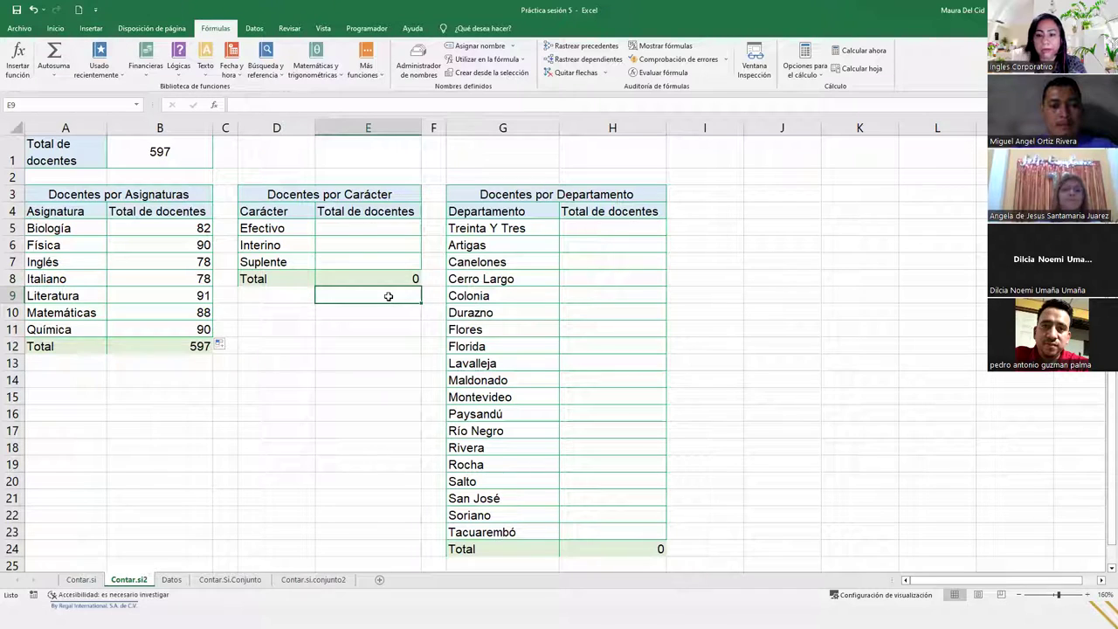
Insert the CONTAR.SI function for Efectivo in E5 through its function arguments dialog, keeping the Carácter table visible
click(349, 228)
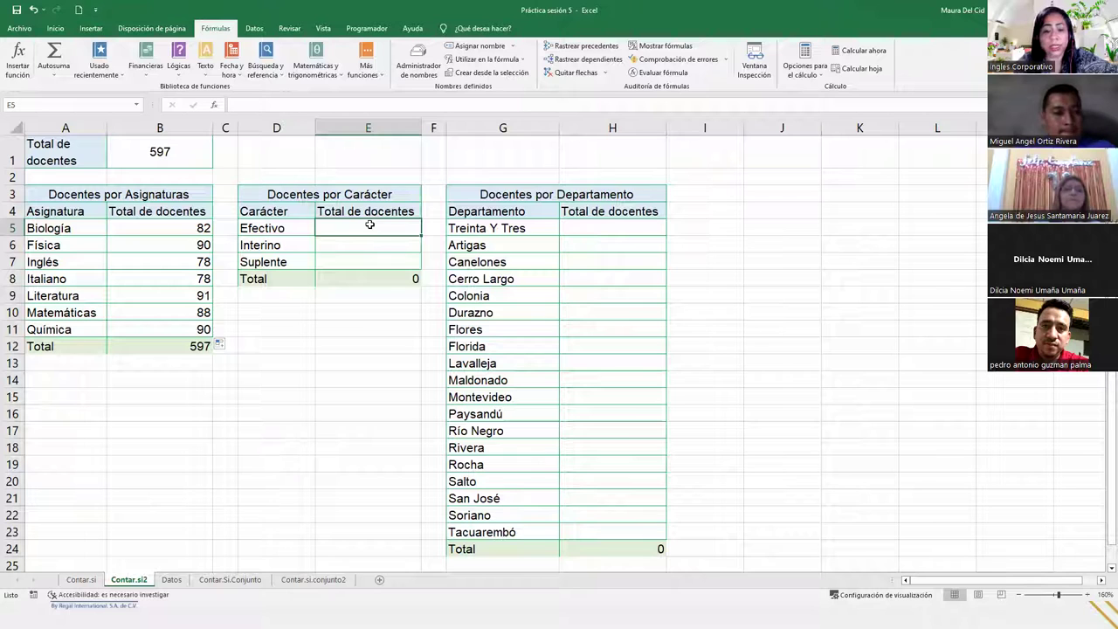
text(=contar)
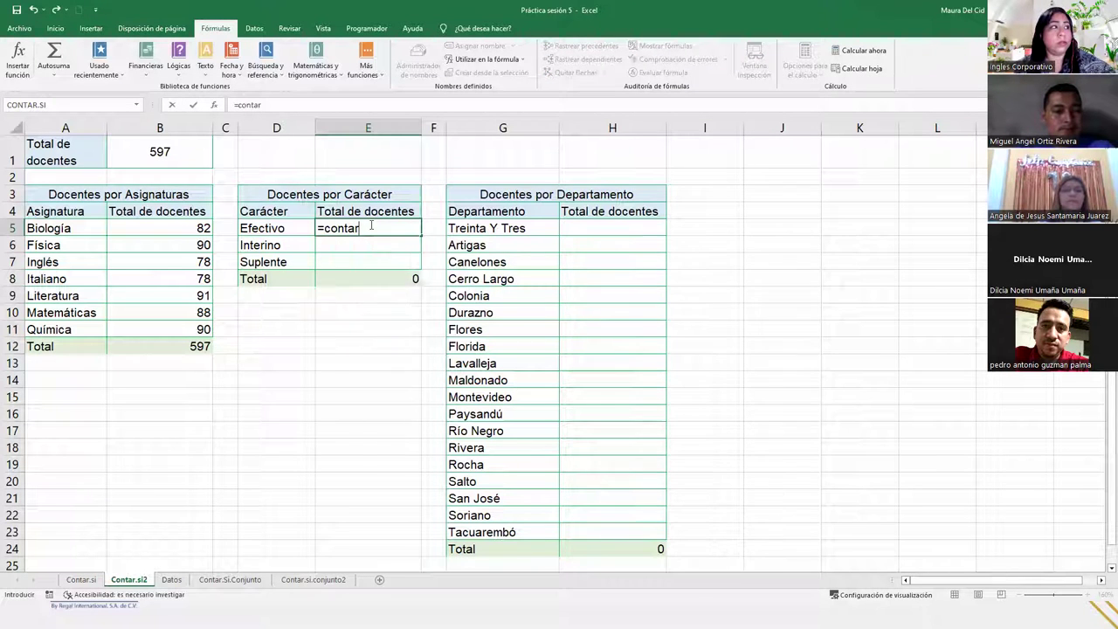
key(Escape)
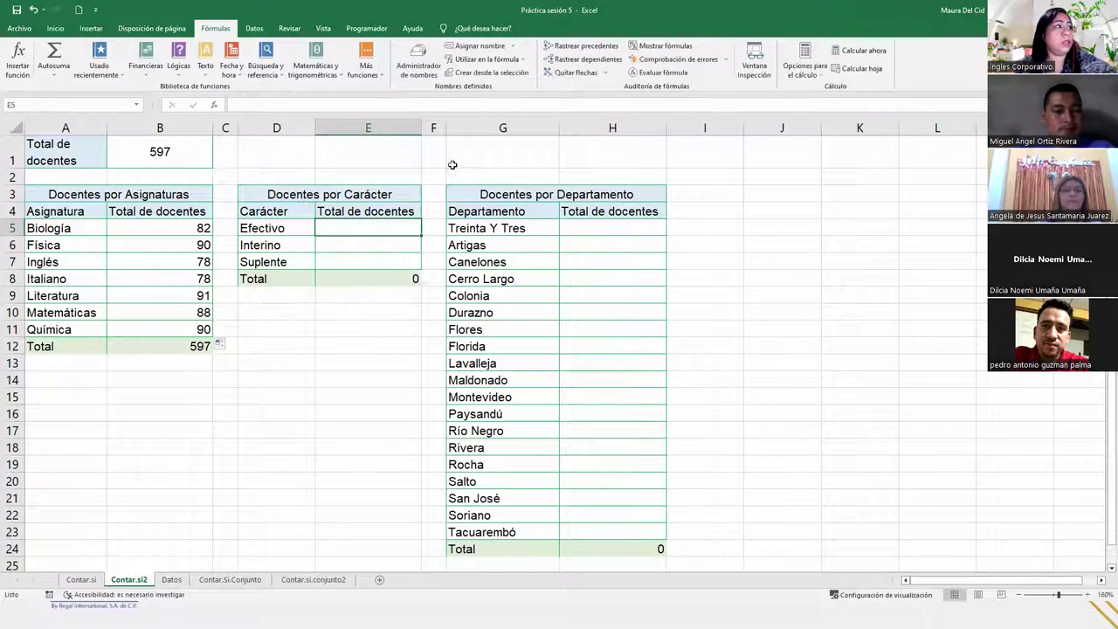
click(376, 76)
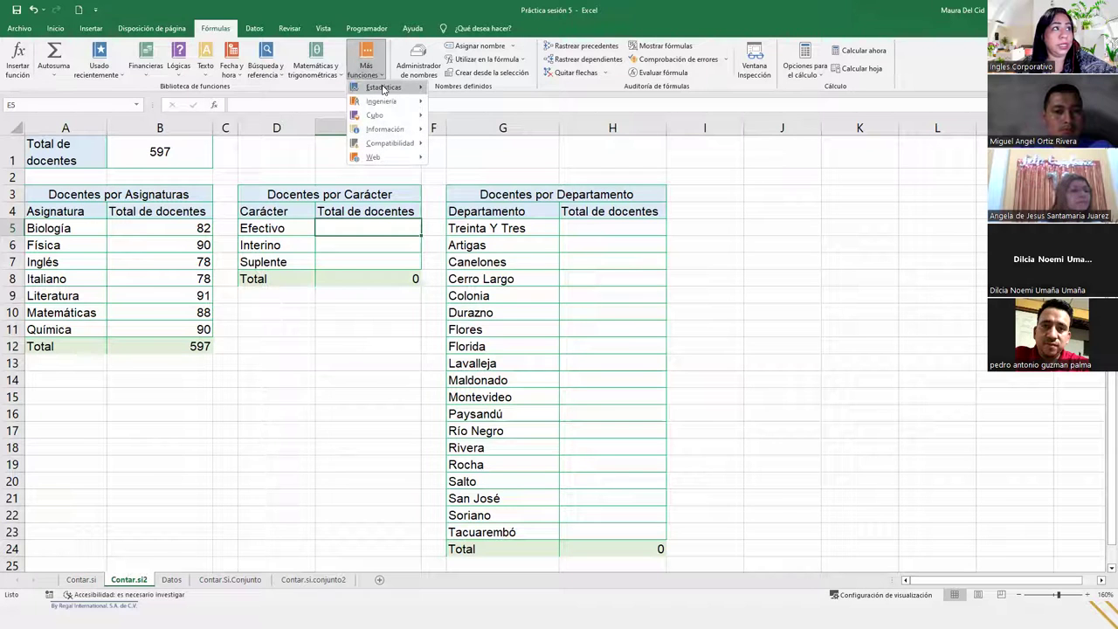
mouse_move(384, 89)
click(506, 172)
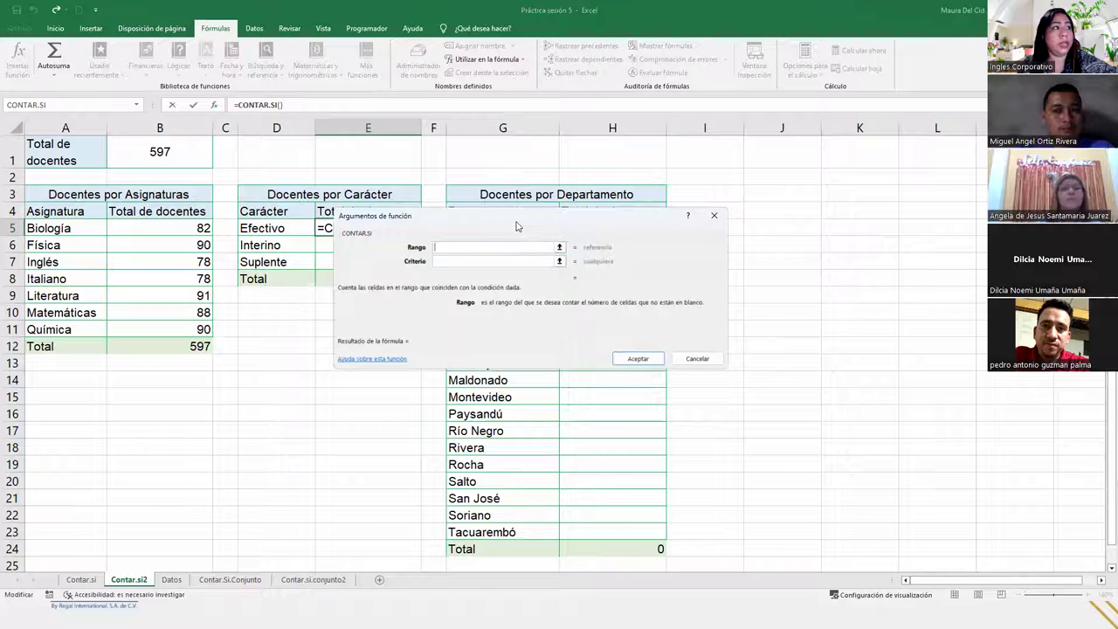
drag(502, 225, 566, 261)
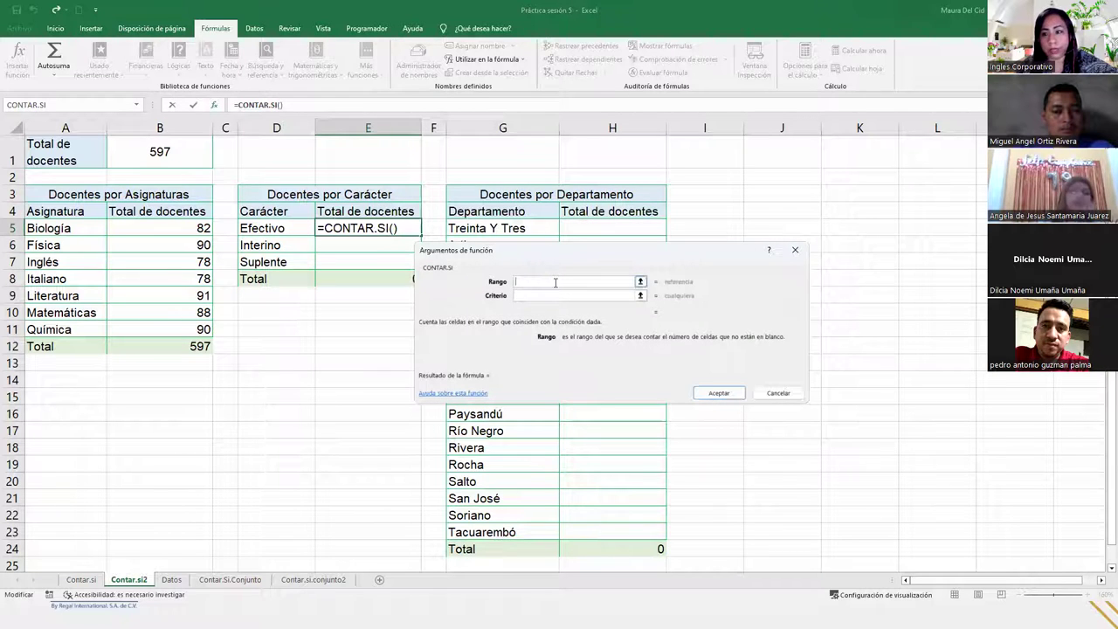
Try to count the Efectivo teachers with the text Carácter as the range and D5 as the criterion
text(Caracter)
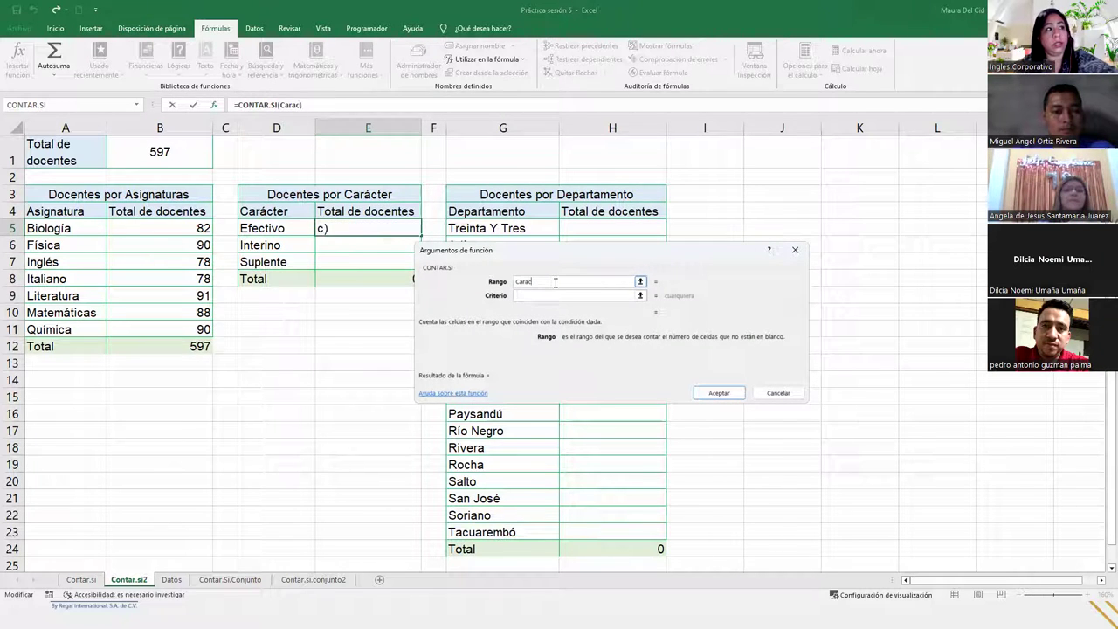
click(557, 297)
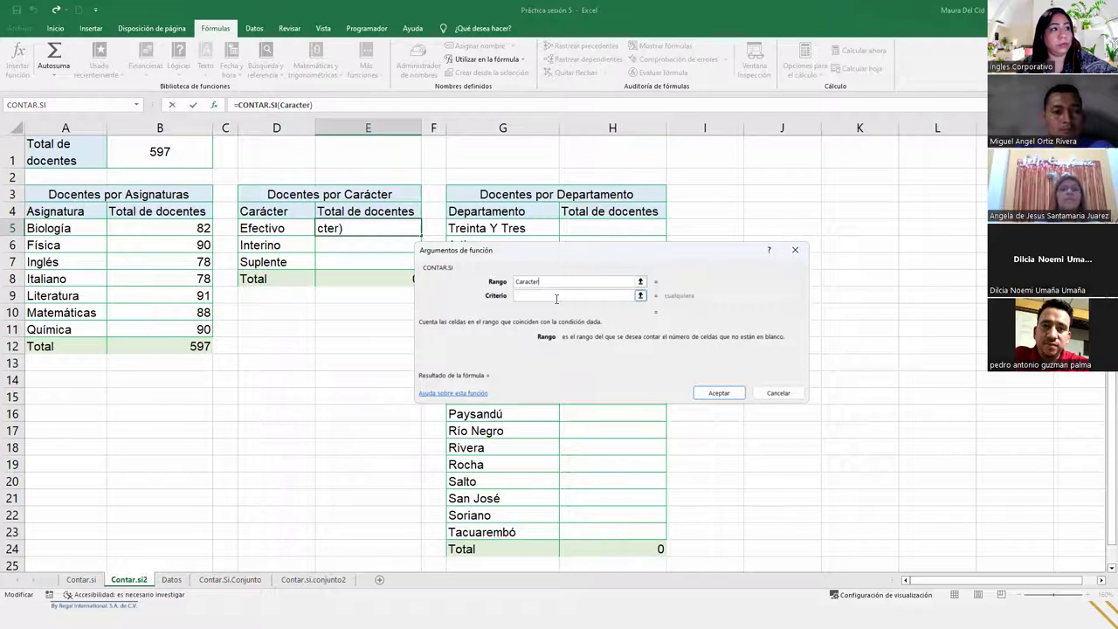
click(556, 297)
click(561, 282)
text(á)
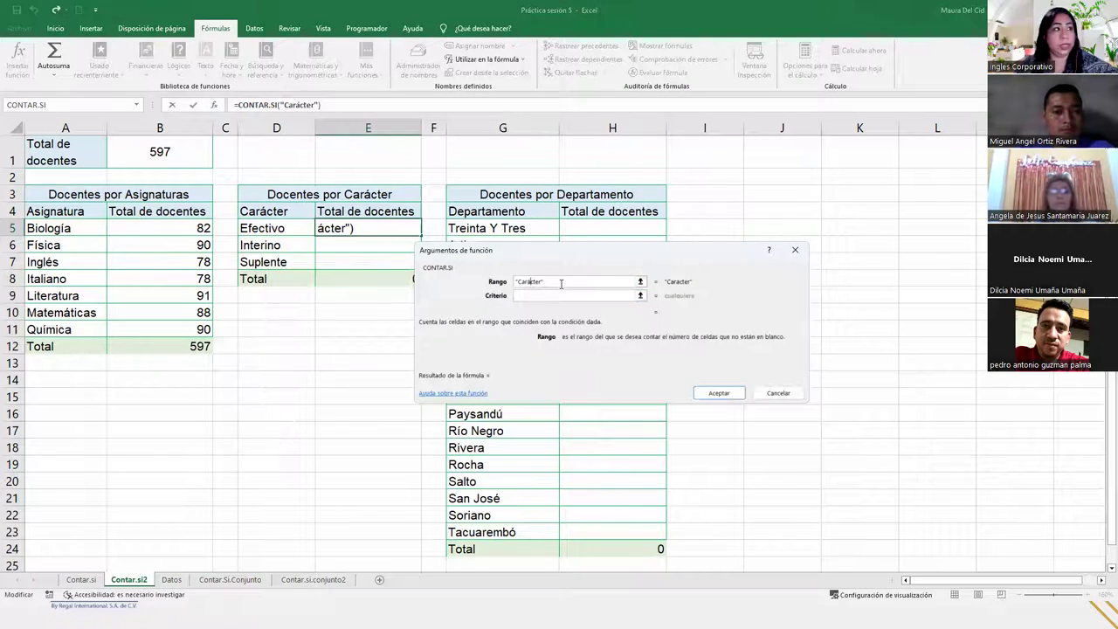
click(552, 294)
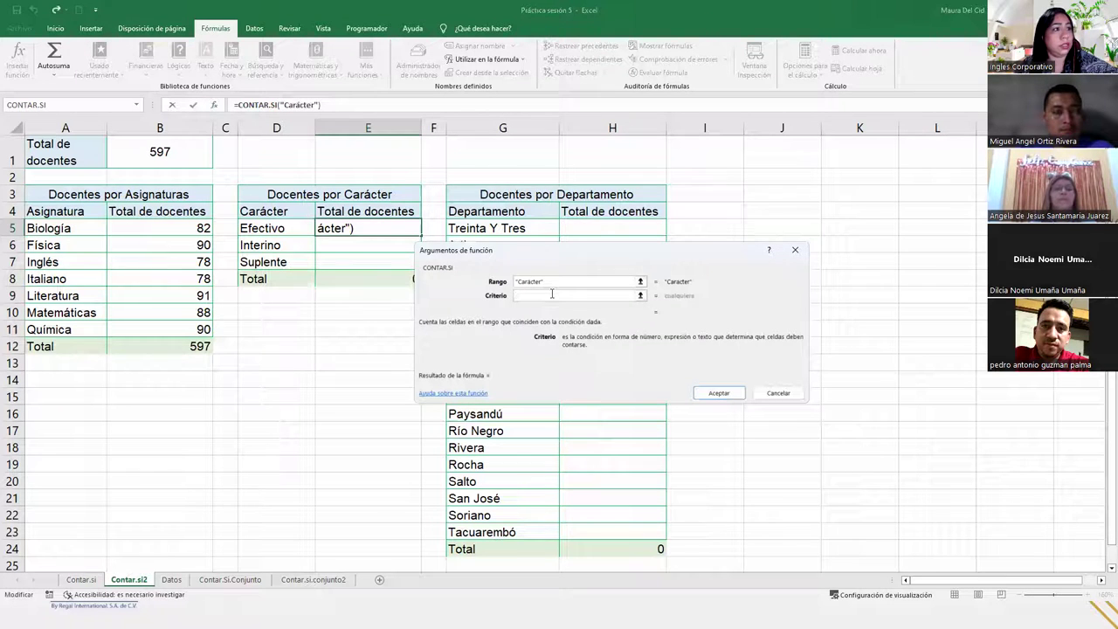
click(273, 232)
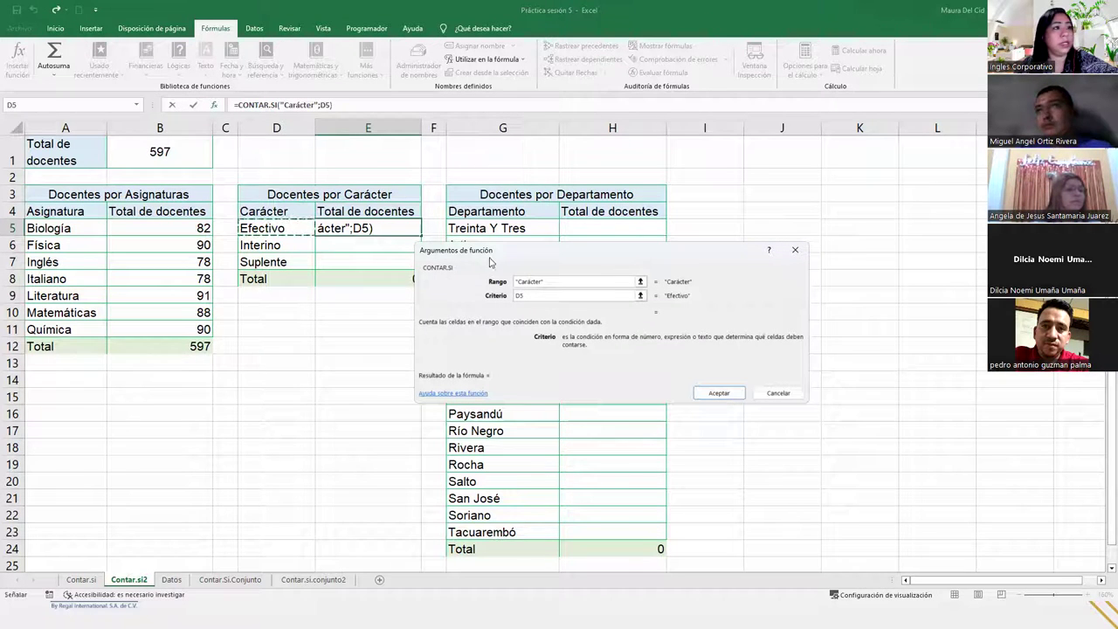
click(555, 292)
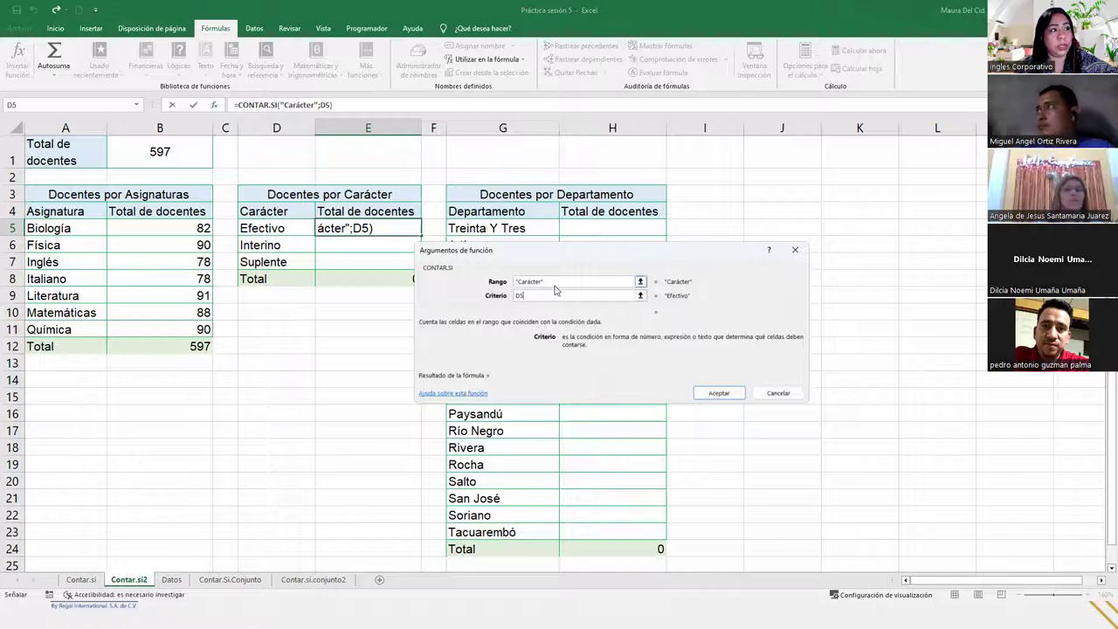
click(553, 292)
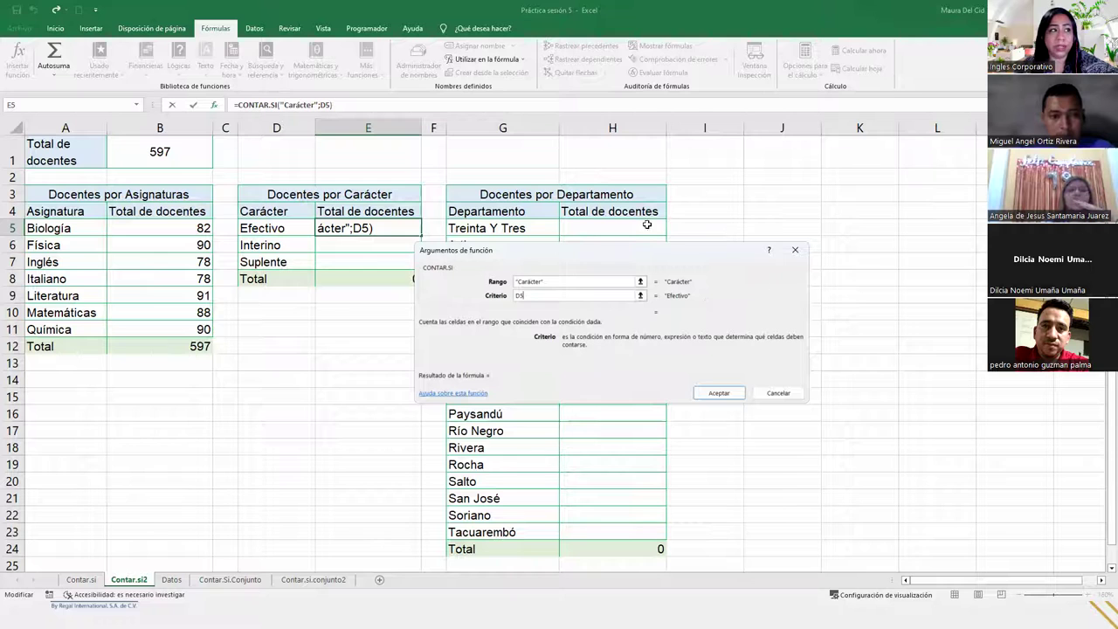
click(795, 250)
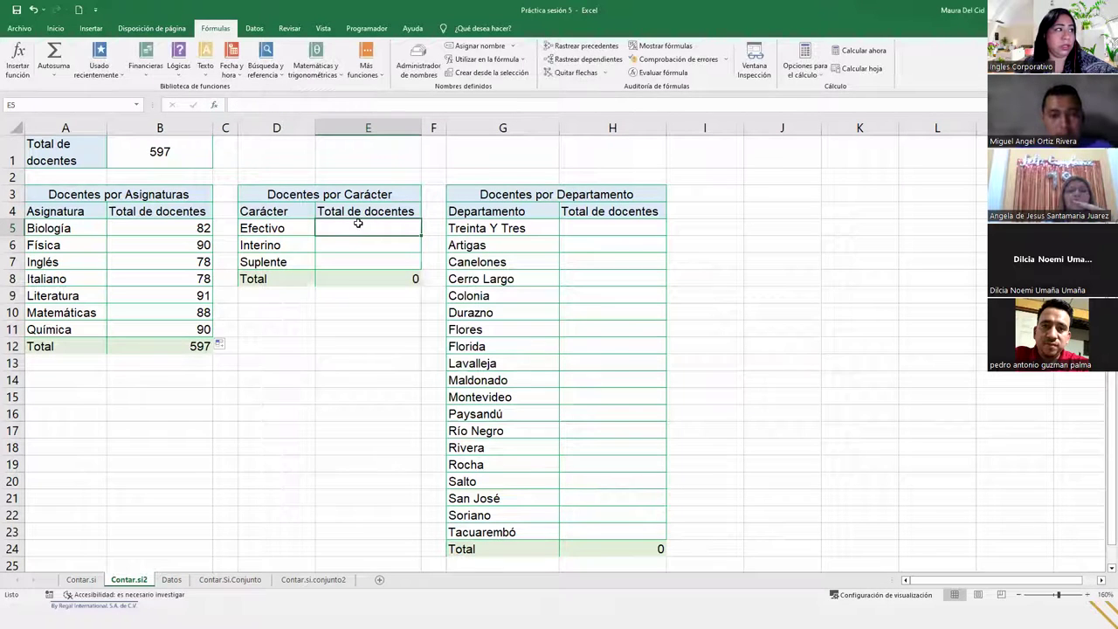
text(=cara)
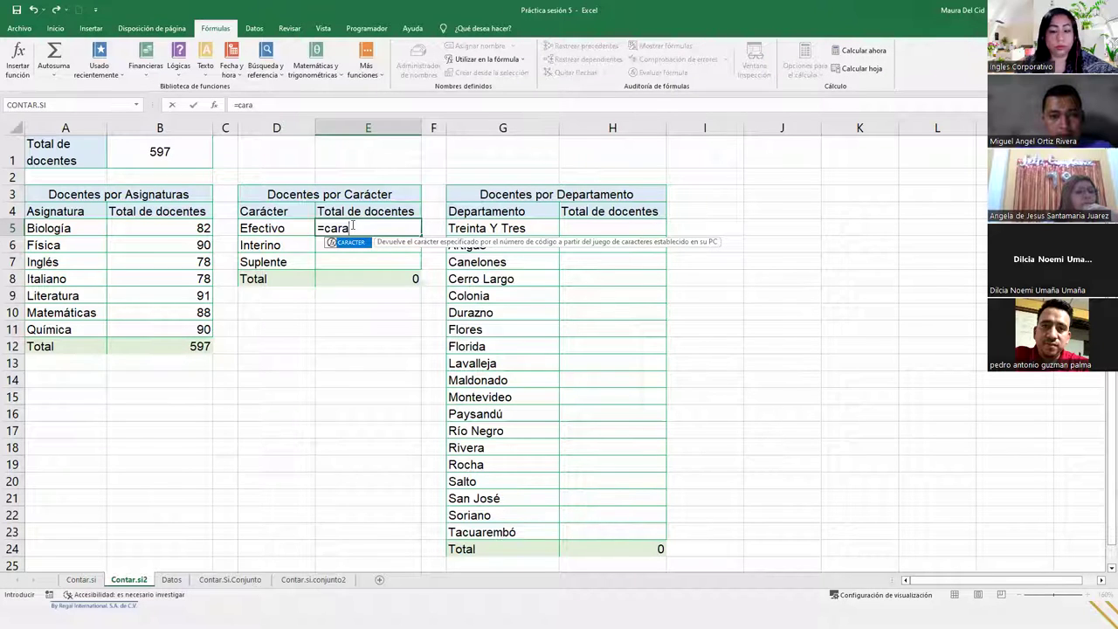
key(BackSpace)
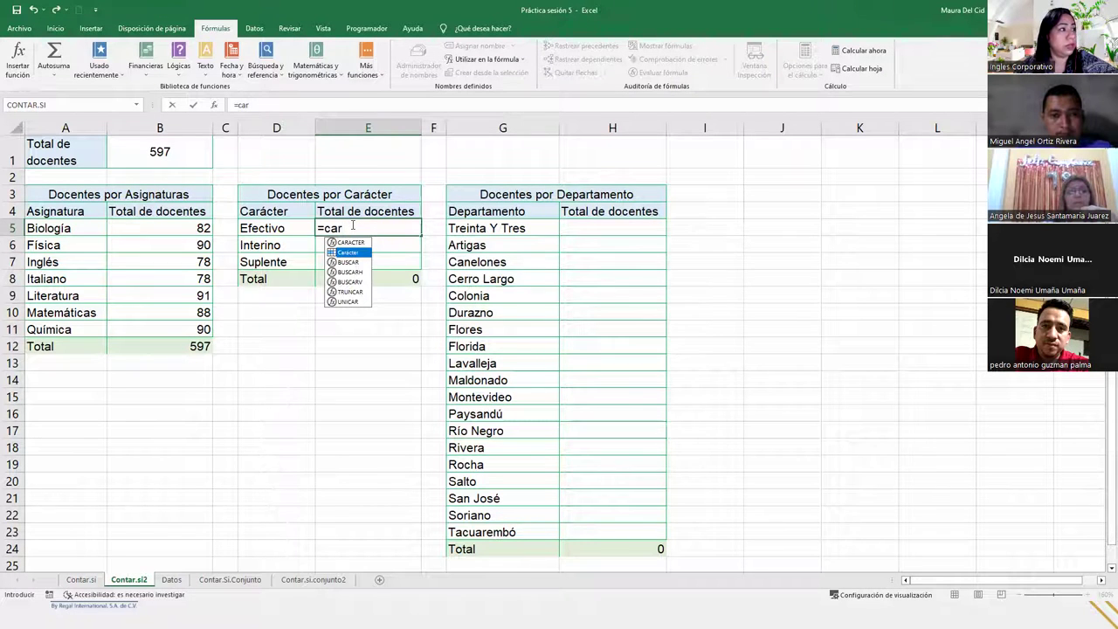
key(Escape)
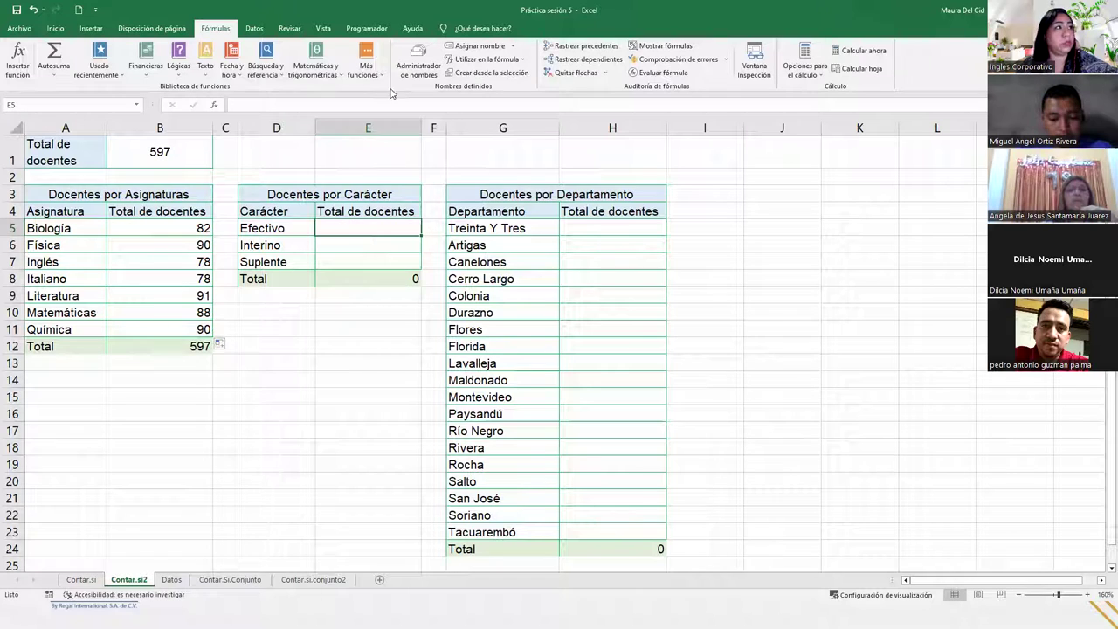
Count the Efectivo teachers in E5 with CONTAR.SI, using the named range Carácter and cell D5 as the criterion
click(365, 63)
mouse_move(385, 87)
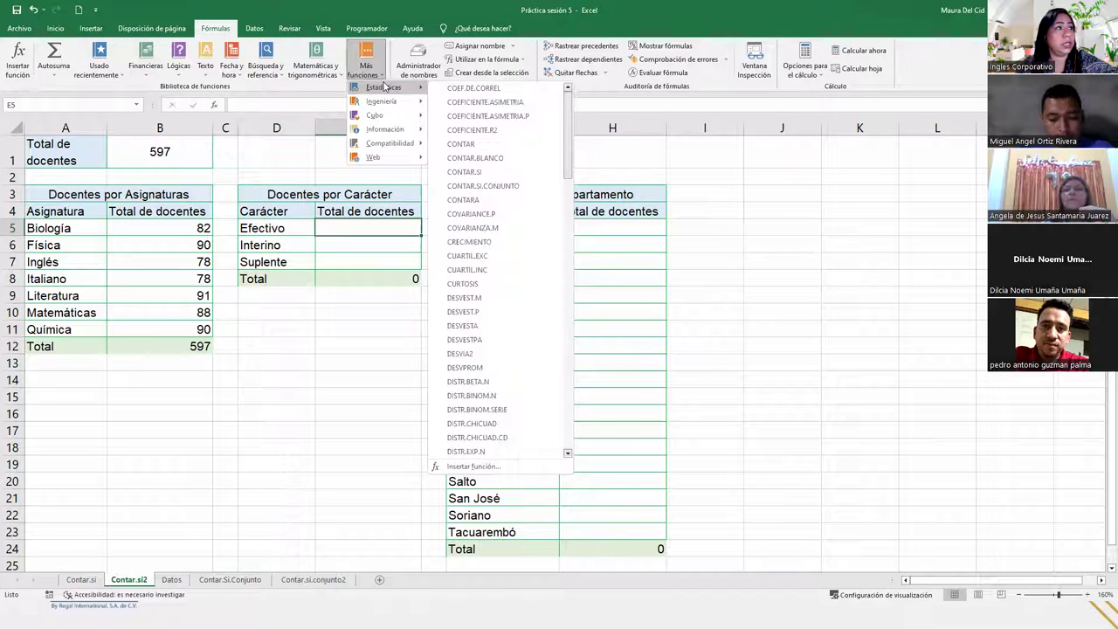
click(500, 172)
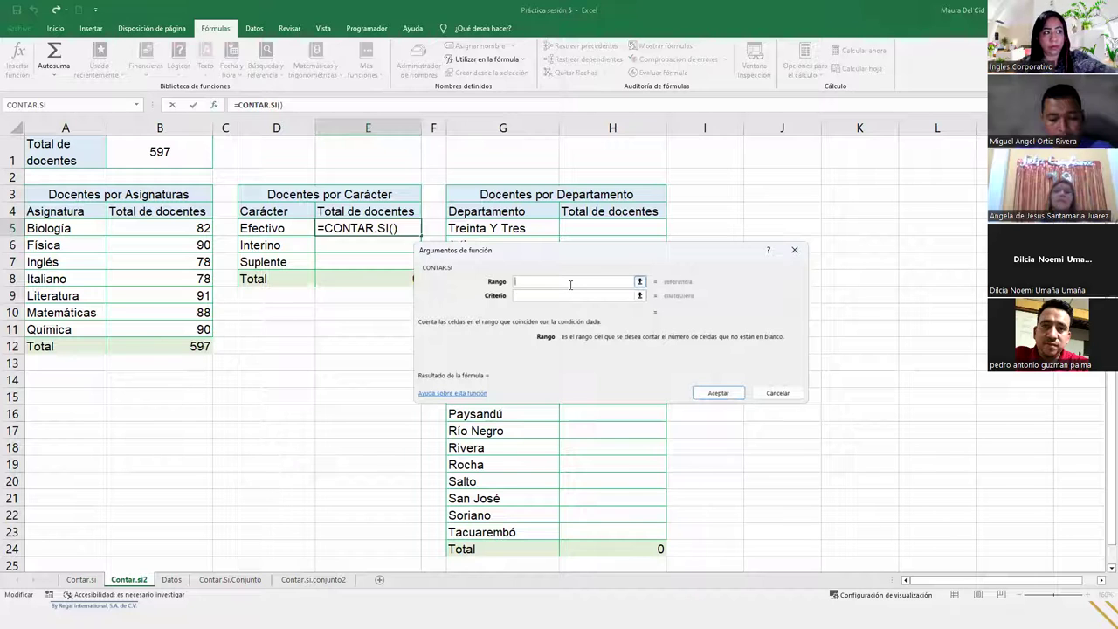
text(CARÁCTER)
key(Tab)
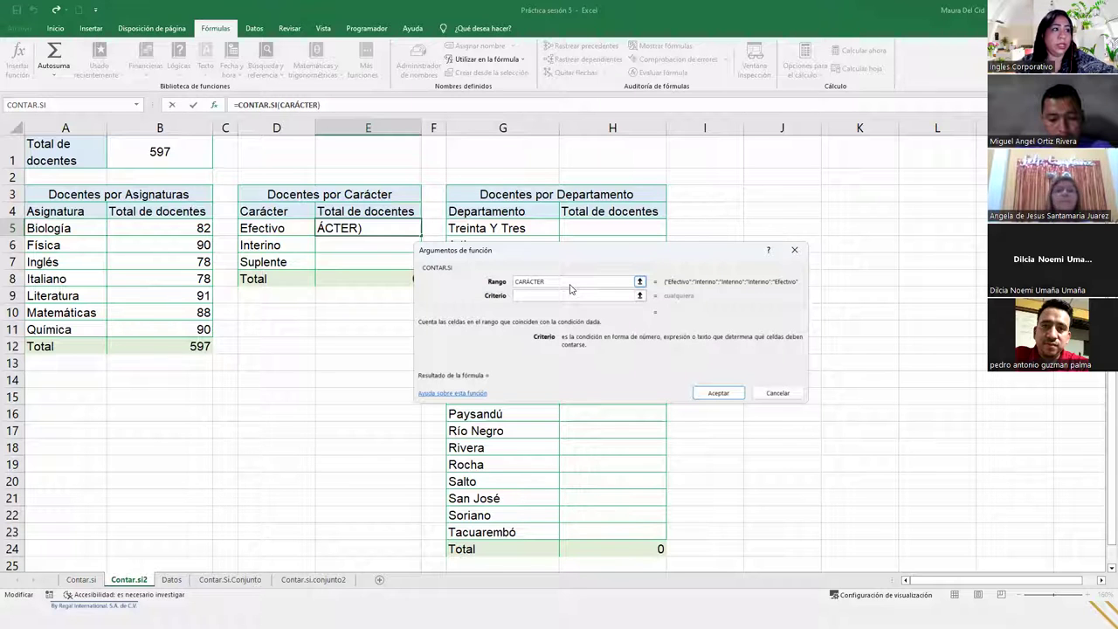
click(293, 228)
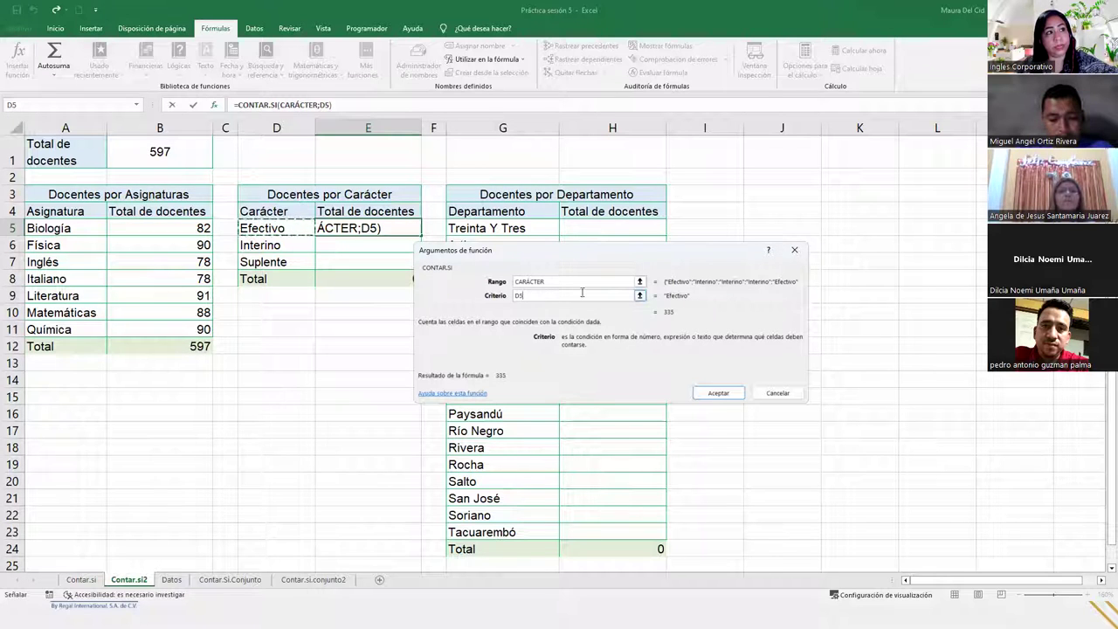
click(738, 395)
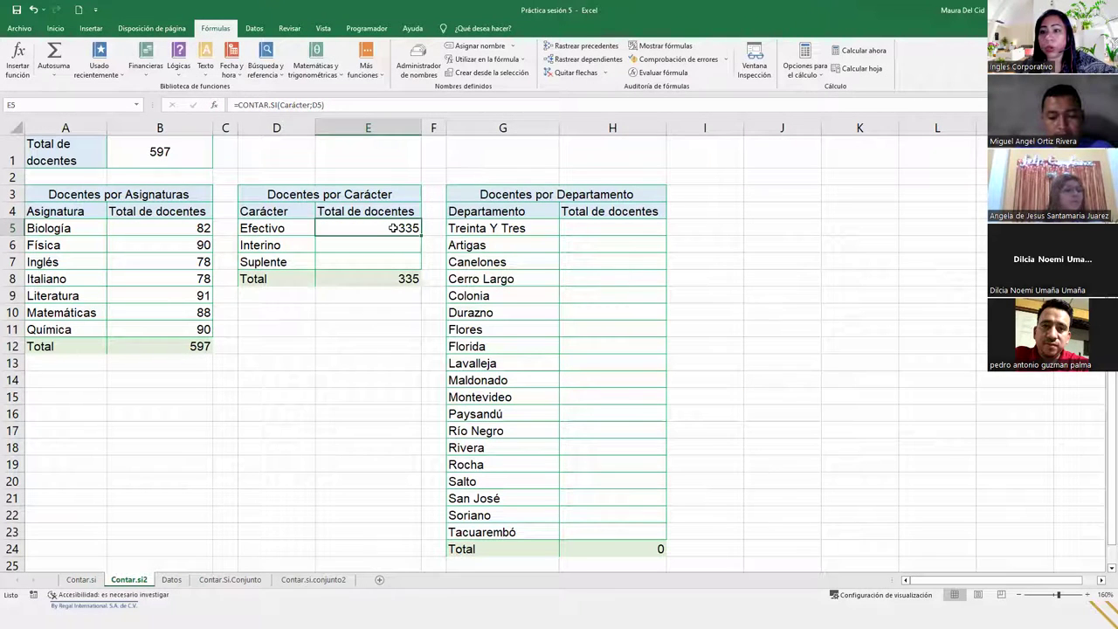
Enter a CONTAR.SI formula in E6 for Interino, with the named range Carácter and cell D6 as the criterion
click(383, 248)
text(=)
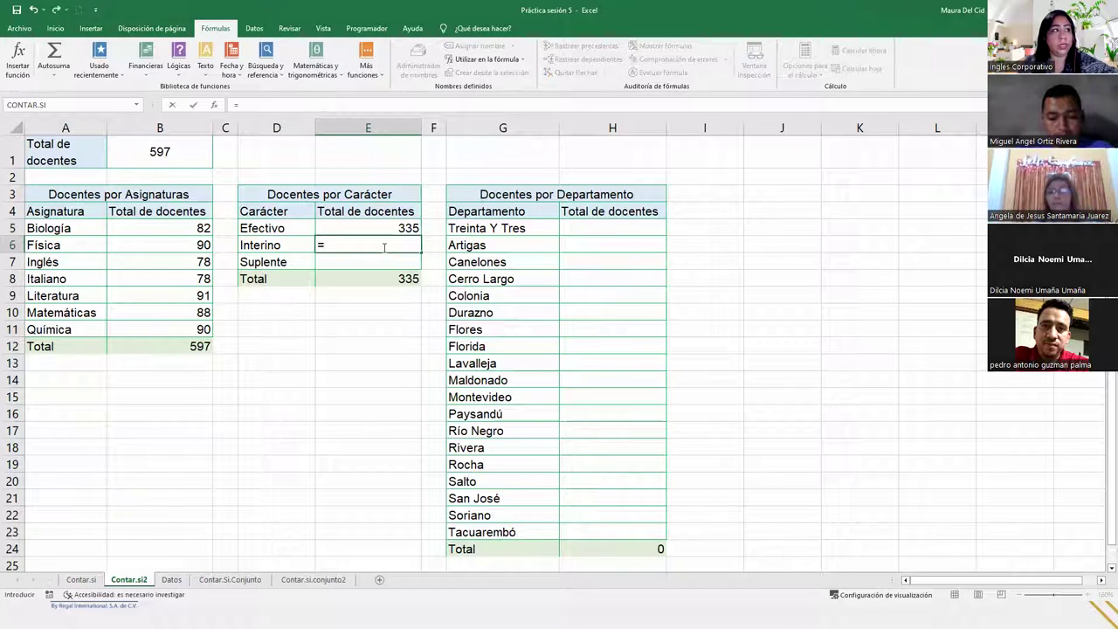
text(CONTAR)
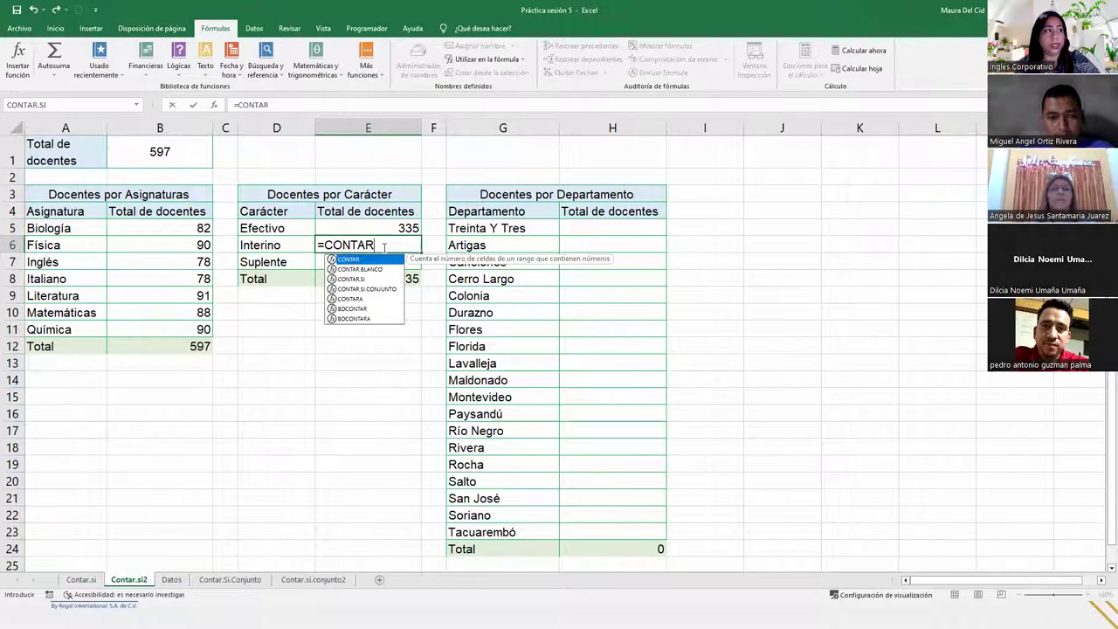
text(.SI()
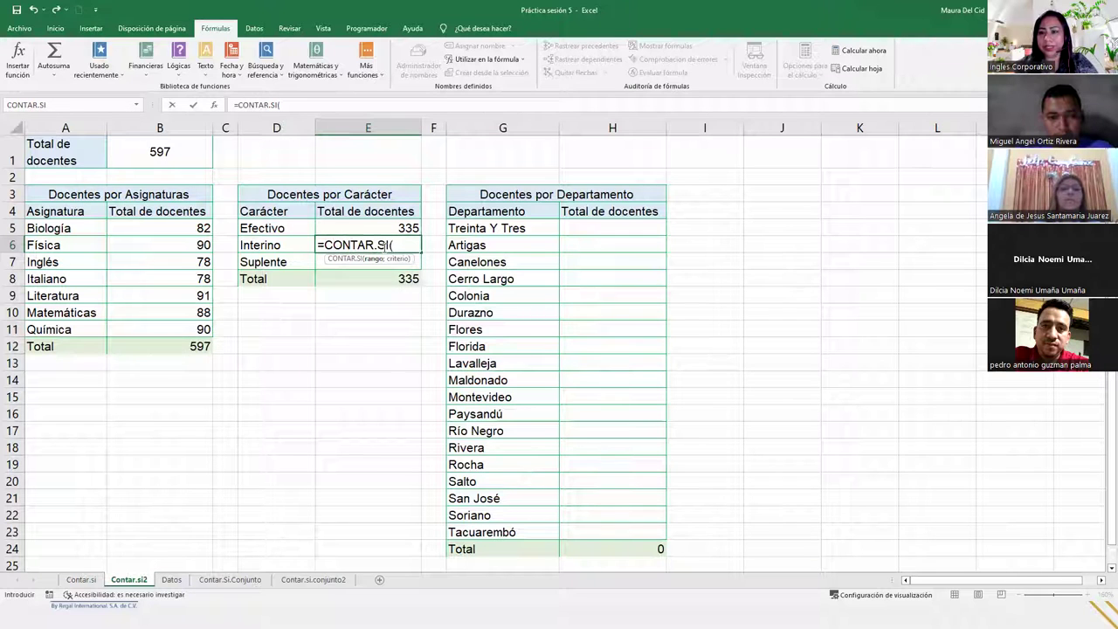
text(CARA)
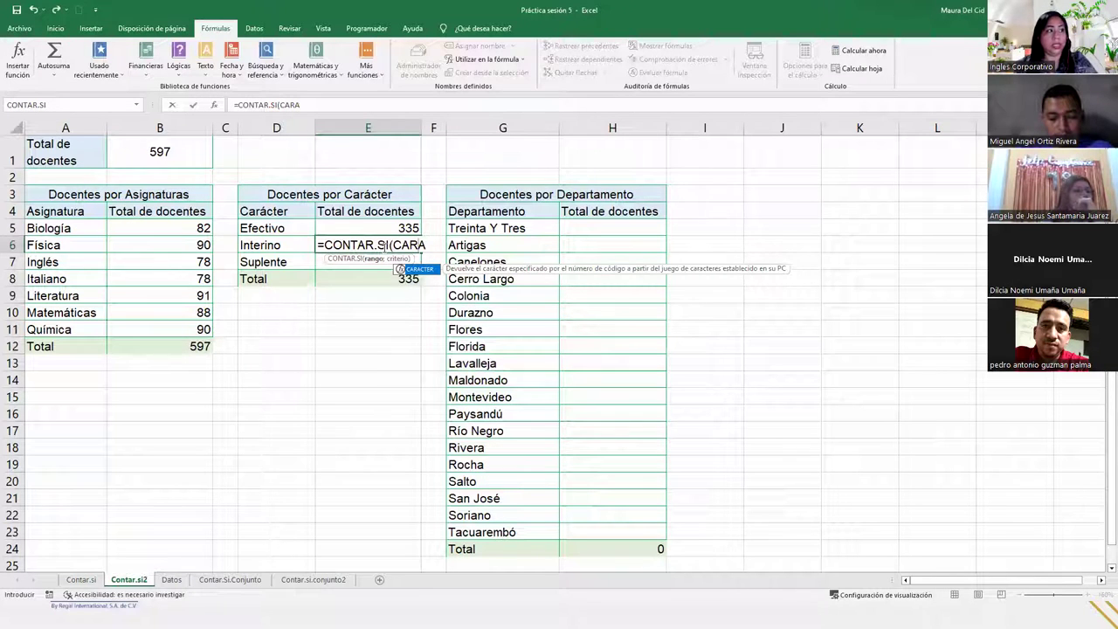
key(Tab)
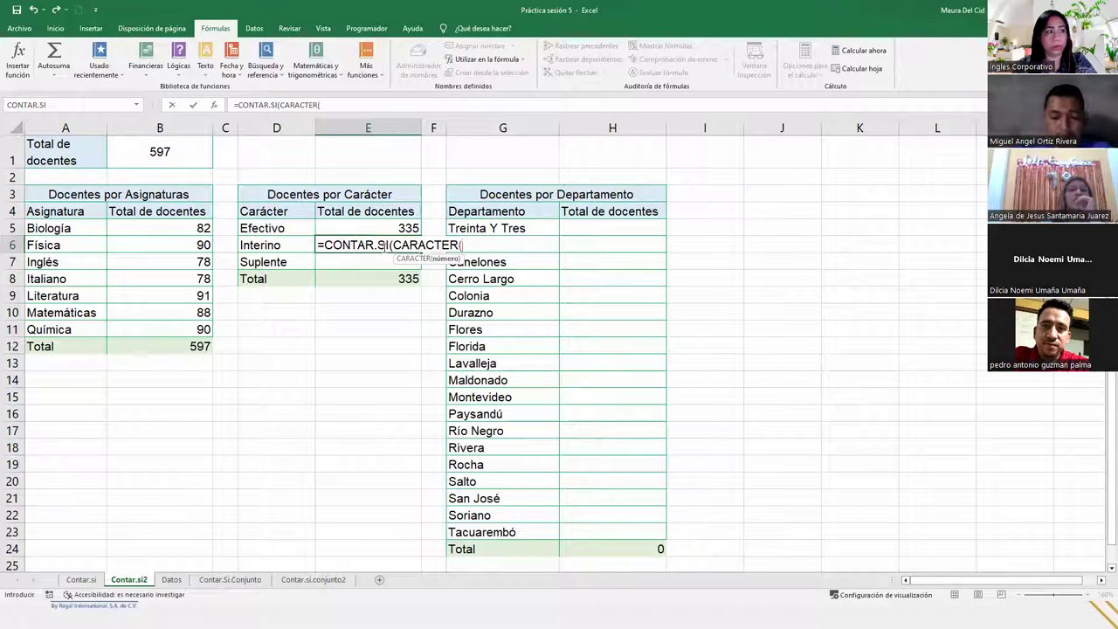
key(BackSpace)
key(BackSpace)
key(BackSpace)
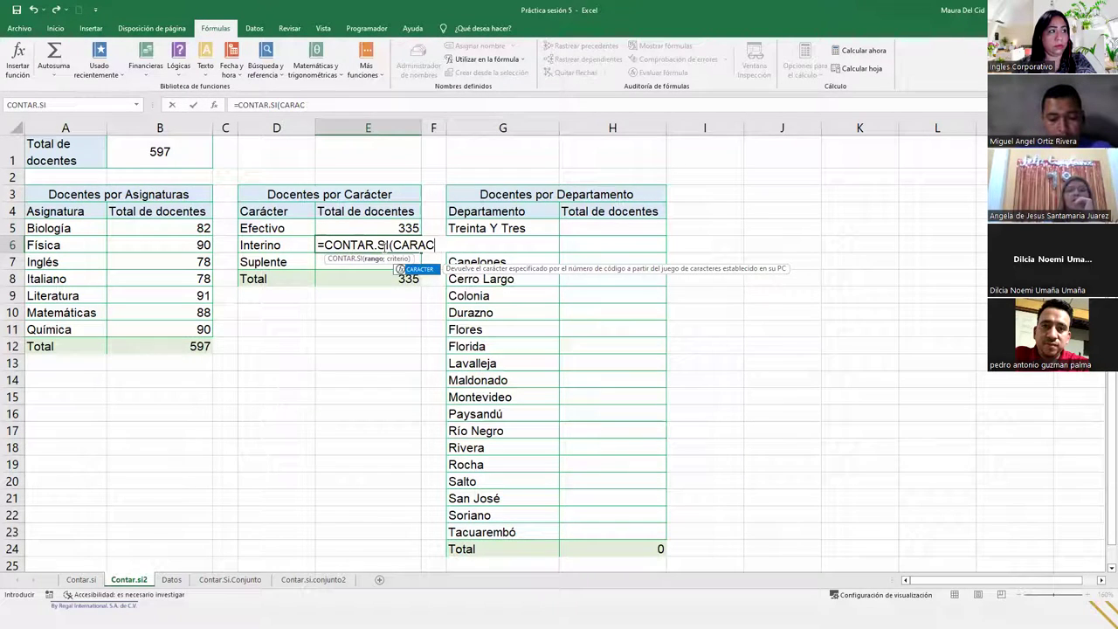
key(BackSpace)
key(BackSpace)
key(Down)
key(Down)
key(Down)
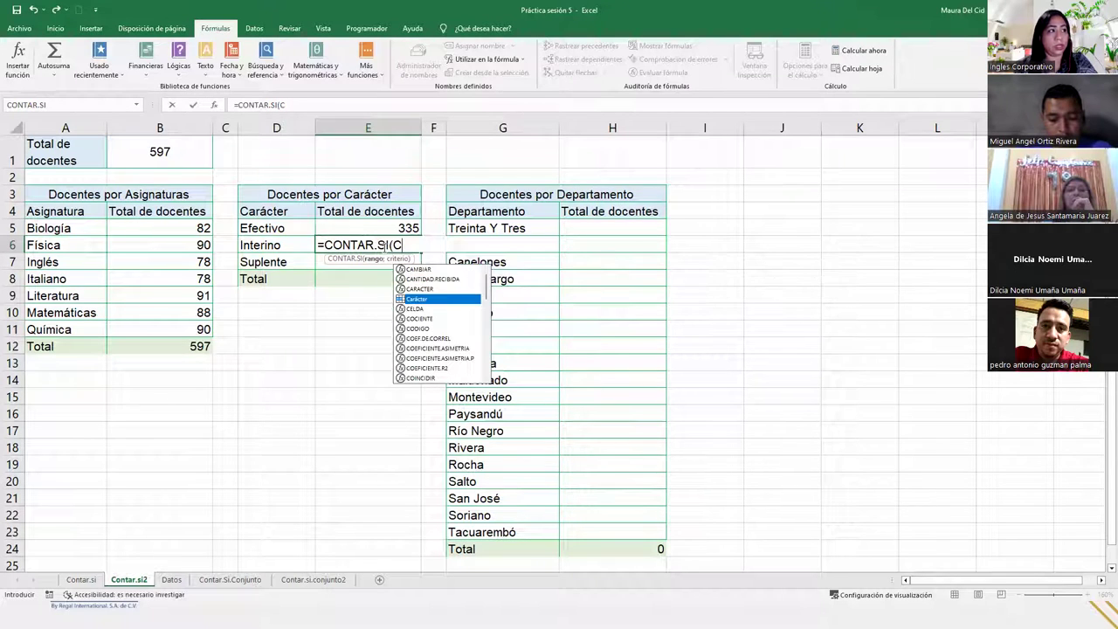
key(Tab)
text(;)
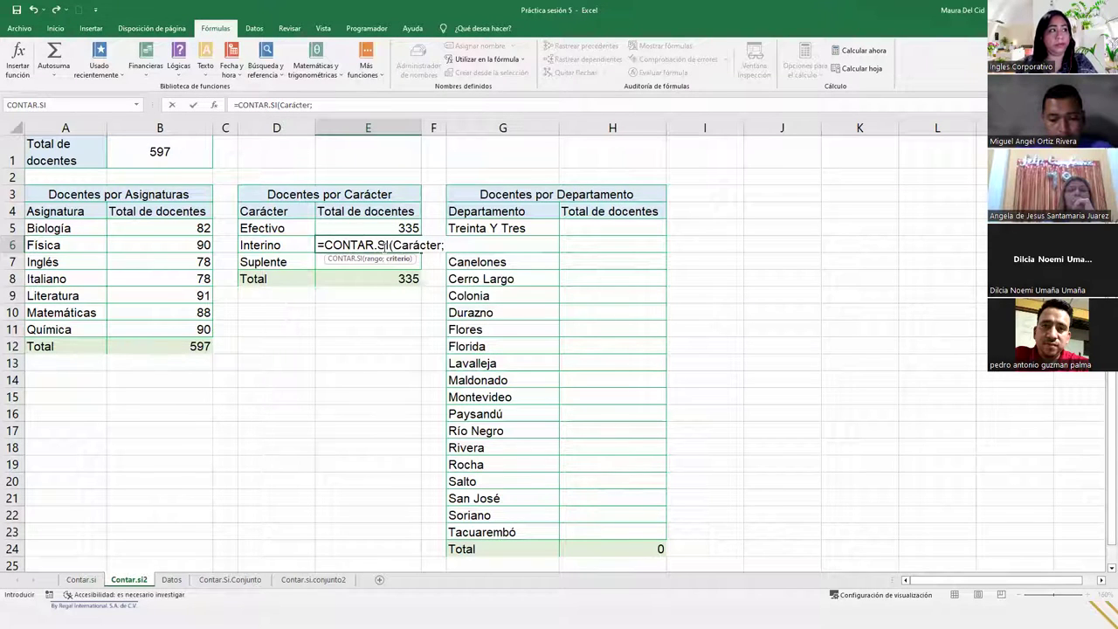
click(298, 247)
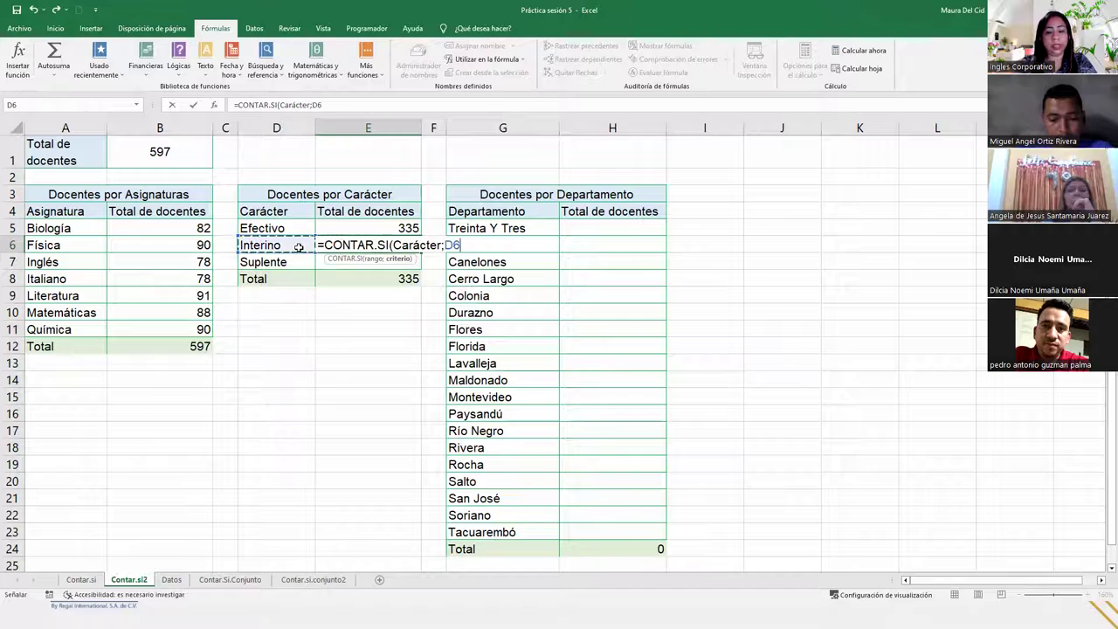
key(Return)
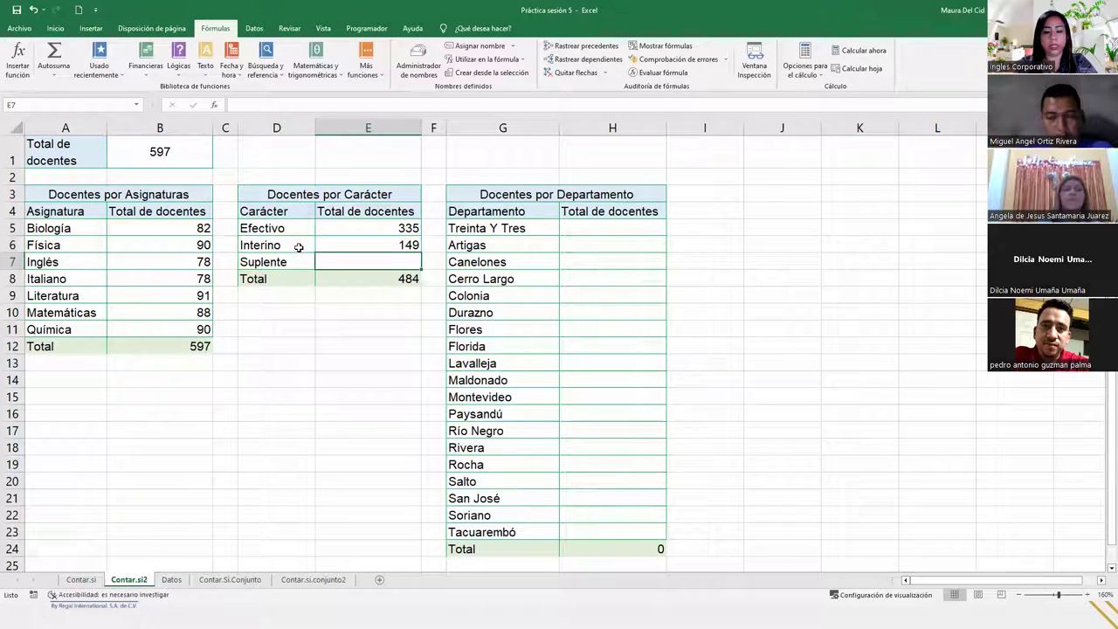
Count the Suplente teachers in E7 with CONTAR.SI, using the named range Carácter and cell D7 as the criterion
text(=CONTAR.SI()
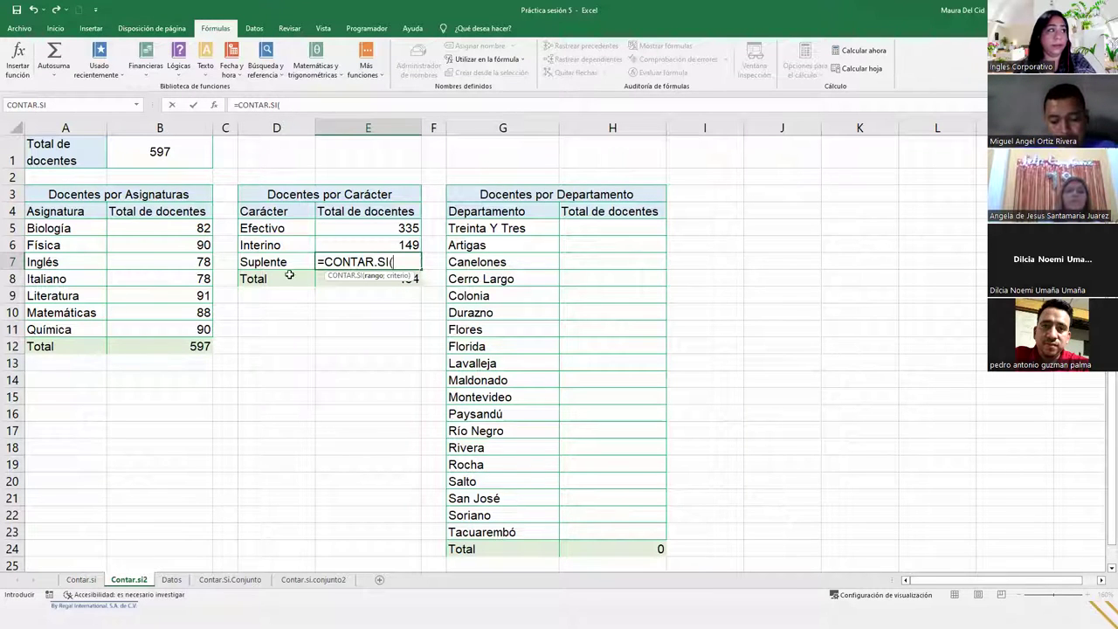
text(CARÁ)
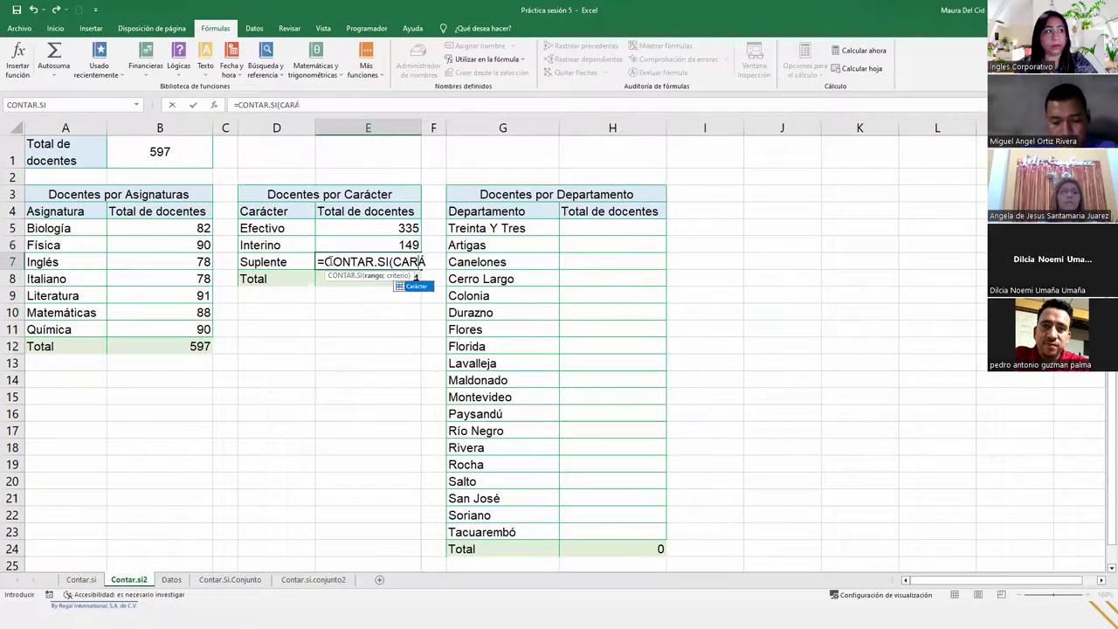
key(Tab)
text(;)
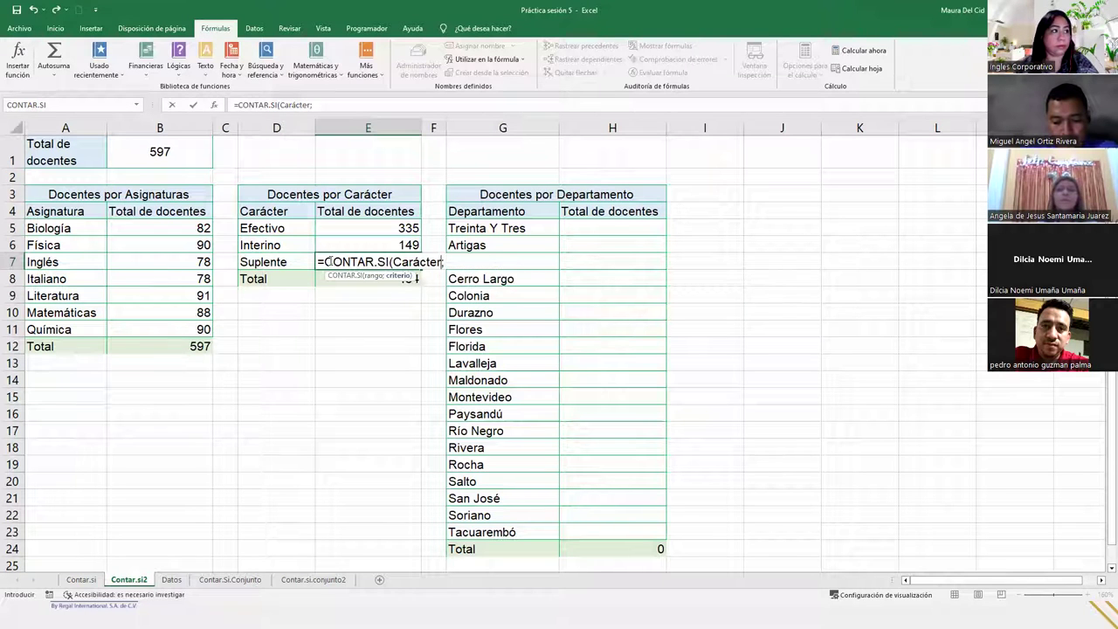
click(254, 257)
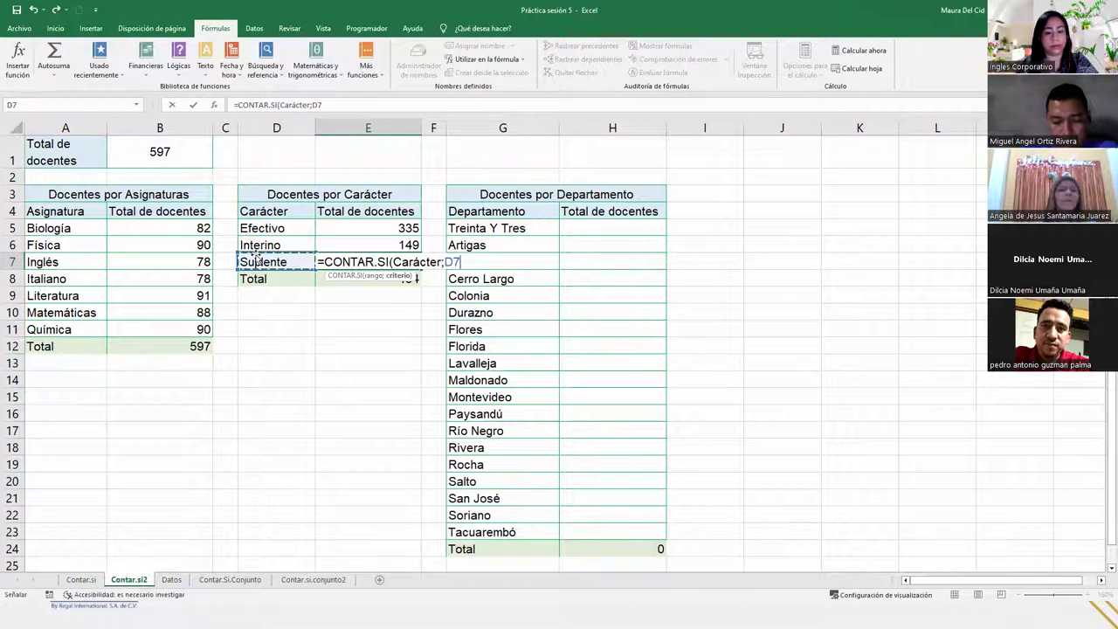
key(Return)
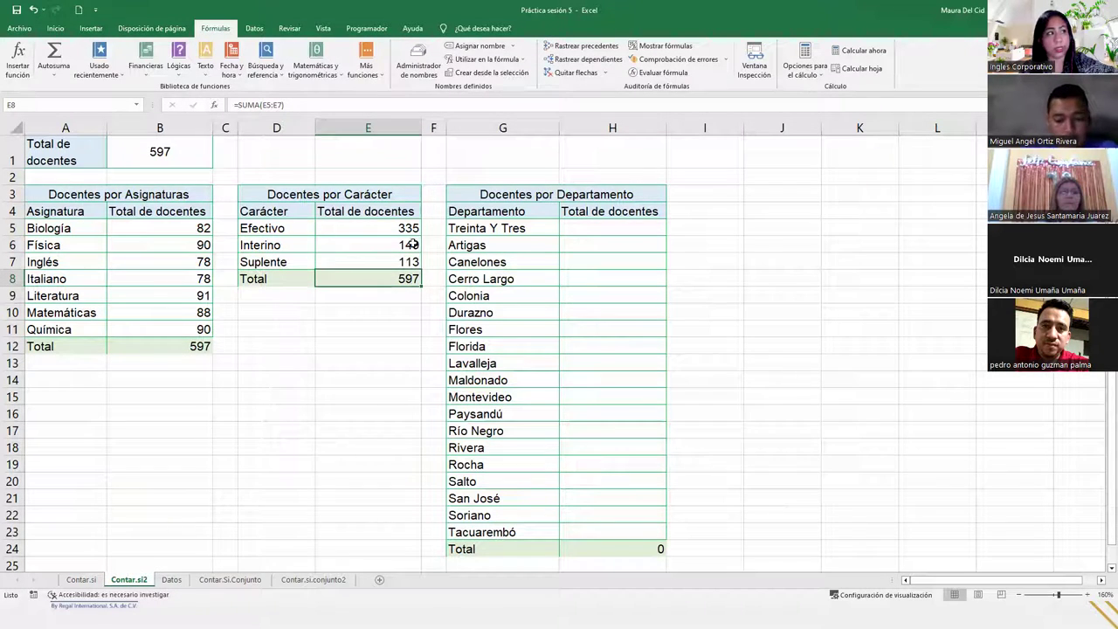
click(640, 227)
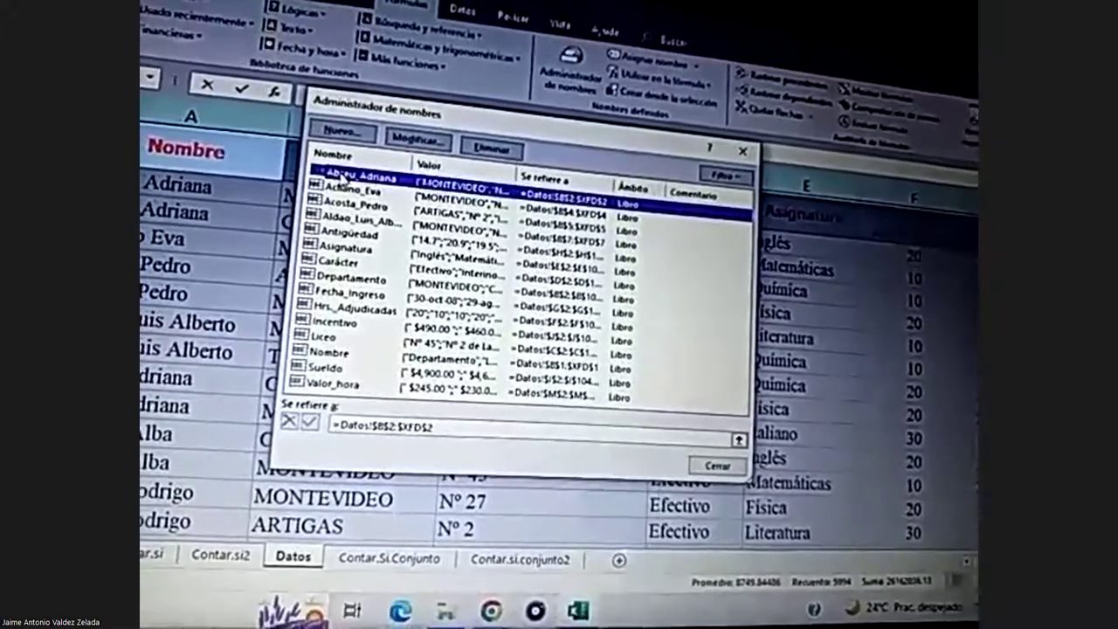
Select all the defined names listed in the name manager and delete them from the workbook
click(345, 188)
click(340, 175)
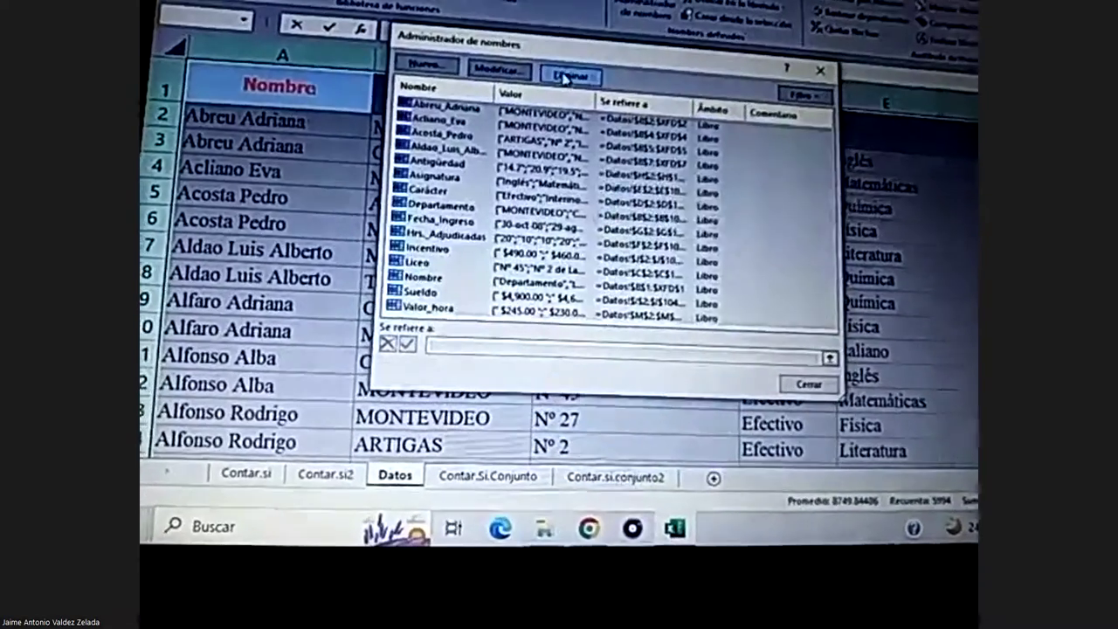
click(556, 99)
click(690, 267)
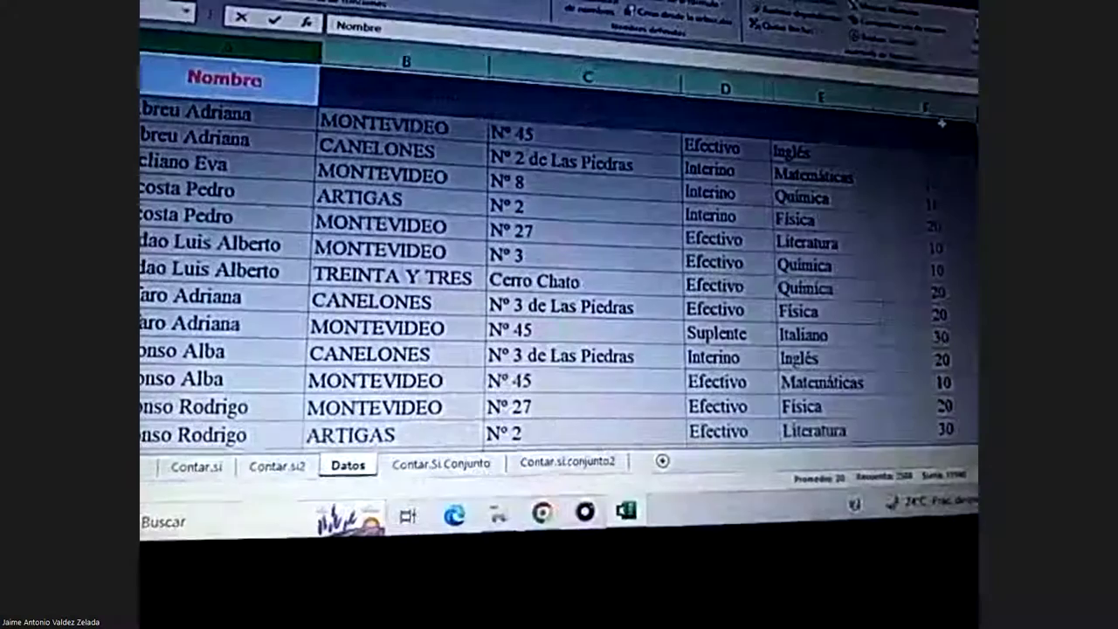
scroll(559, 279, right, 3)
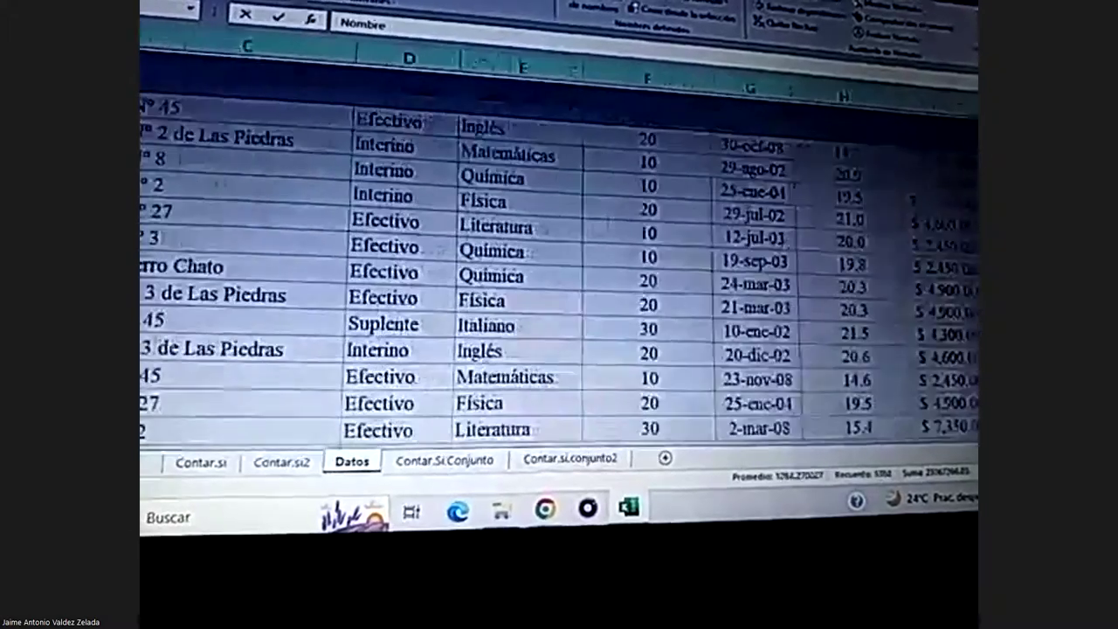
scroll(795, 218, down, 5)
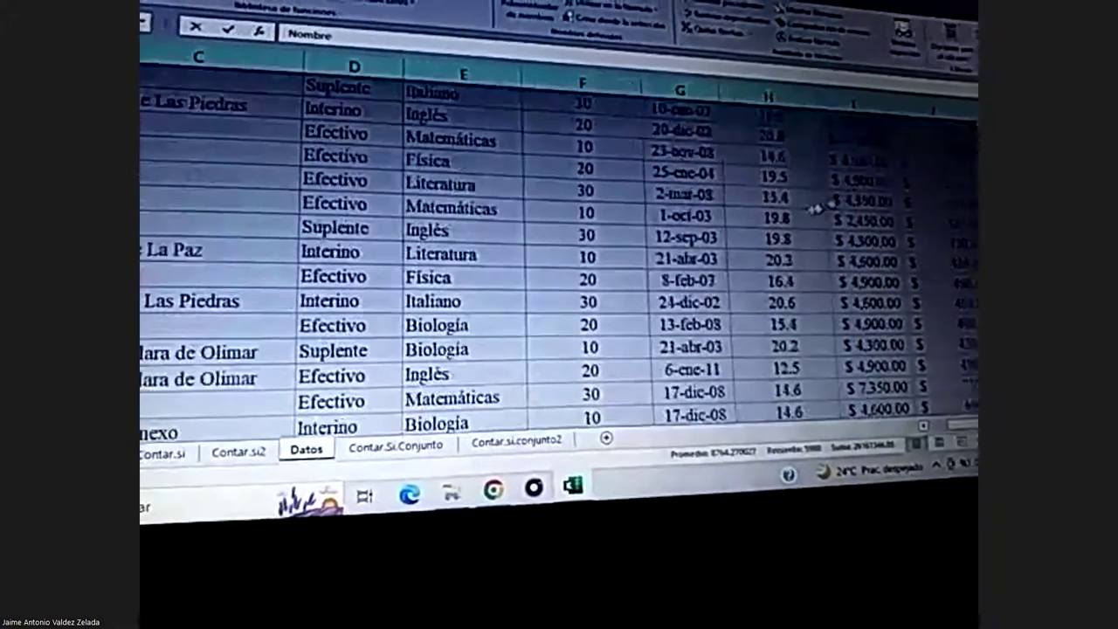
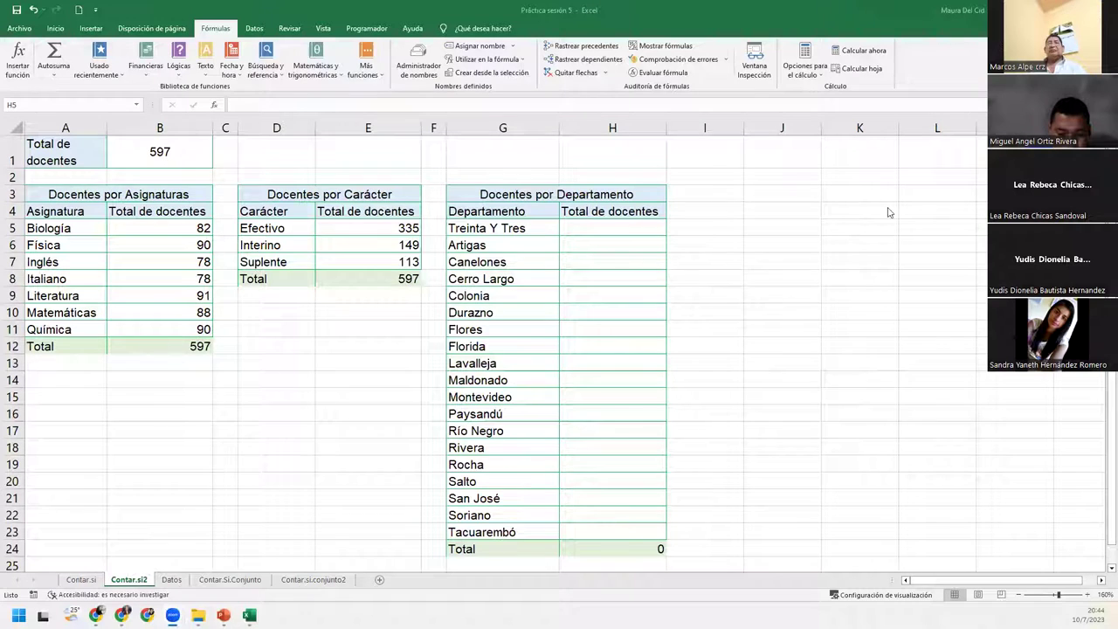
Count the Treinta Y Tres teachers in H5 with CONTAR.SI, using the named range Departamento and criterion G5, and fill the formula down to H23
click(615, 234)
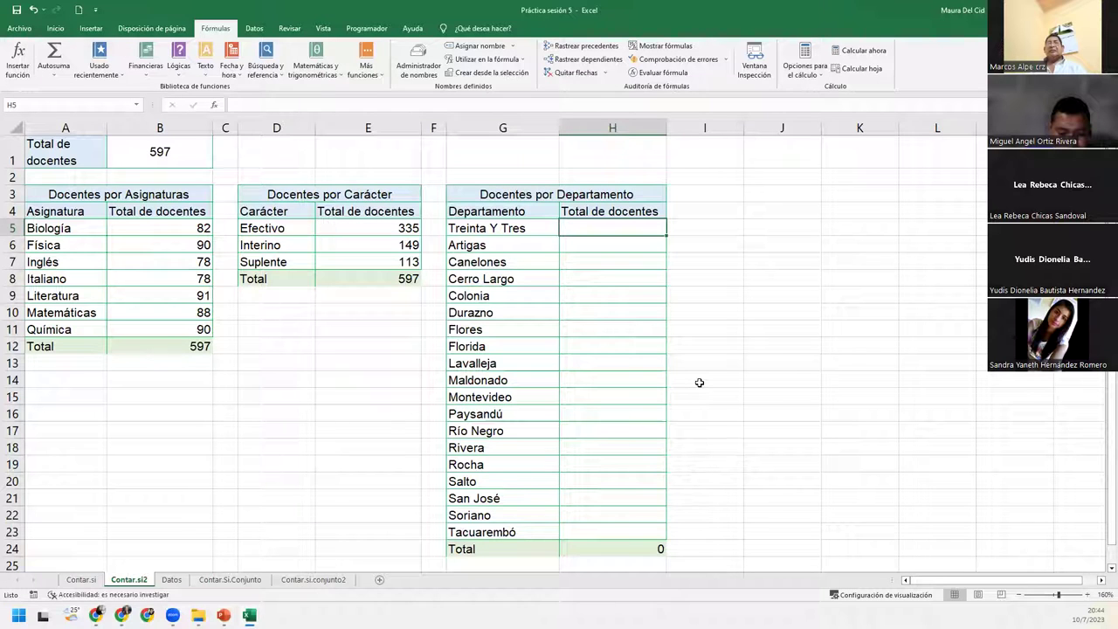
text(=)
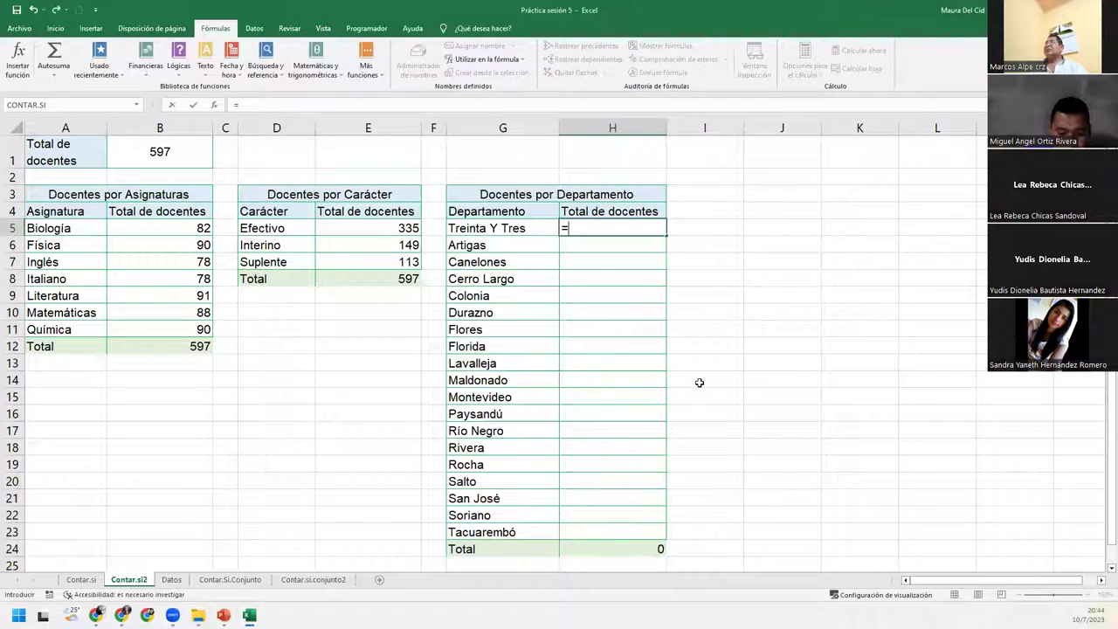
text(contar.si()
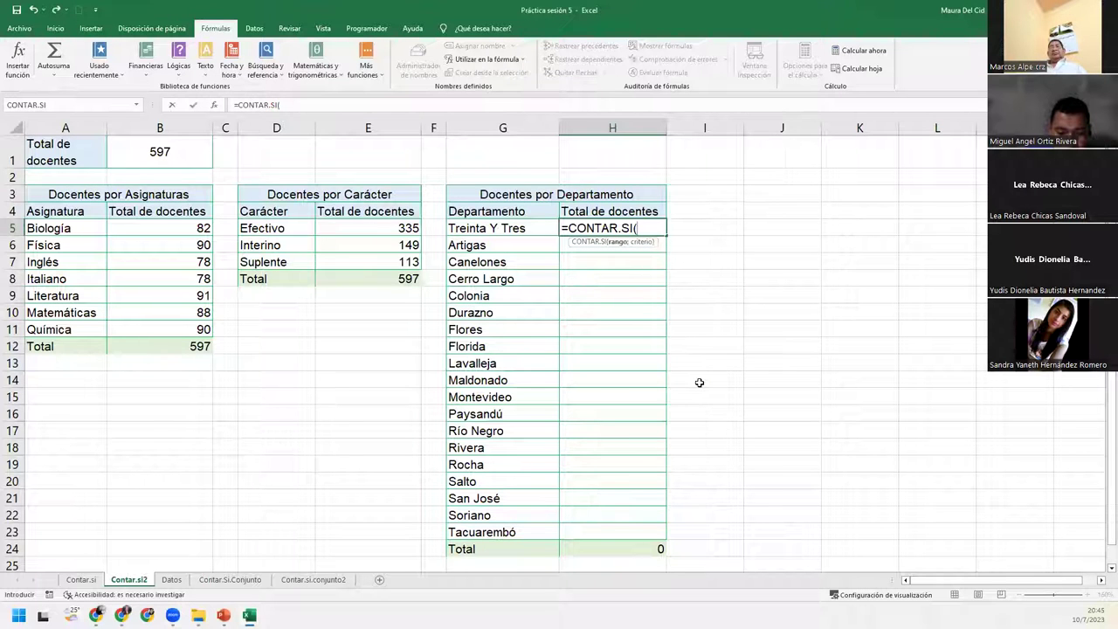
text(depar)
key(Tab)
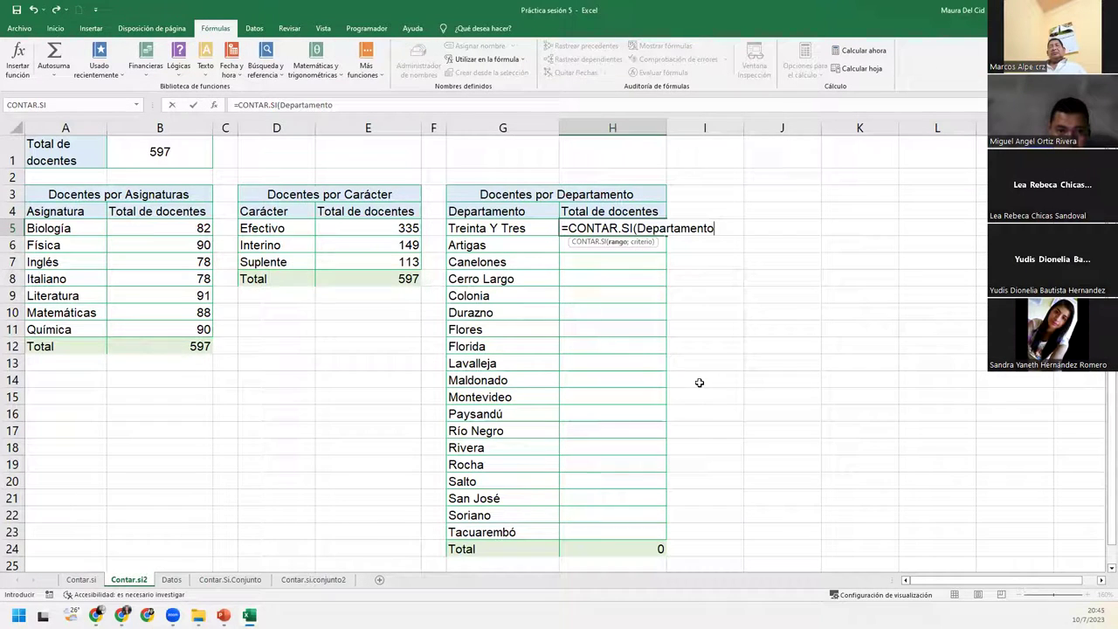
text(;)
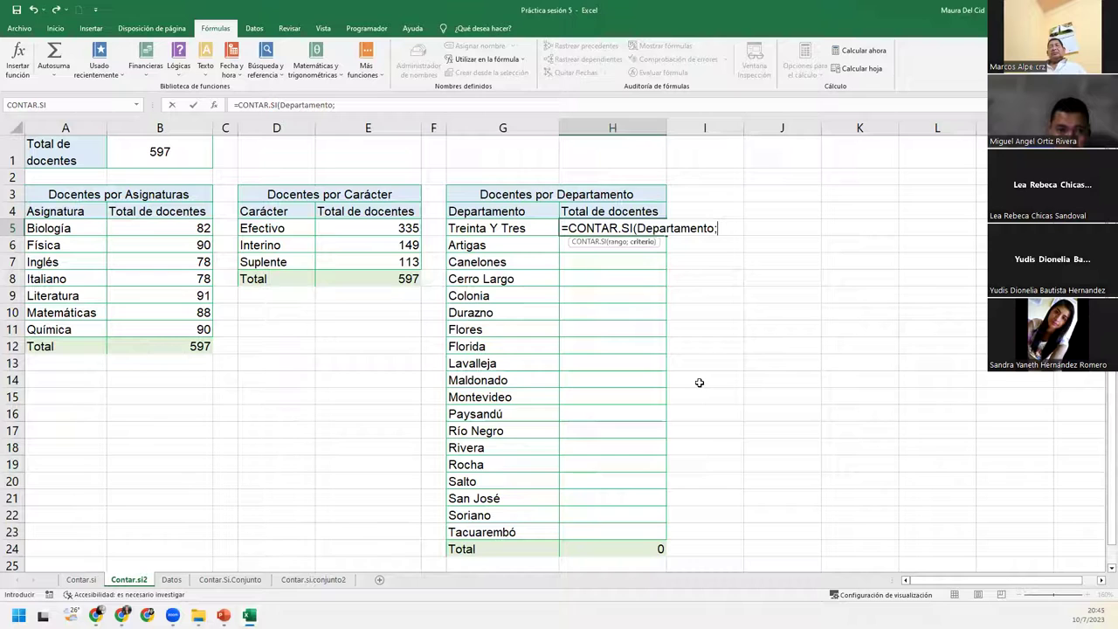
click(531, 226)
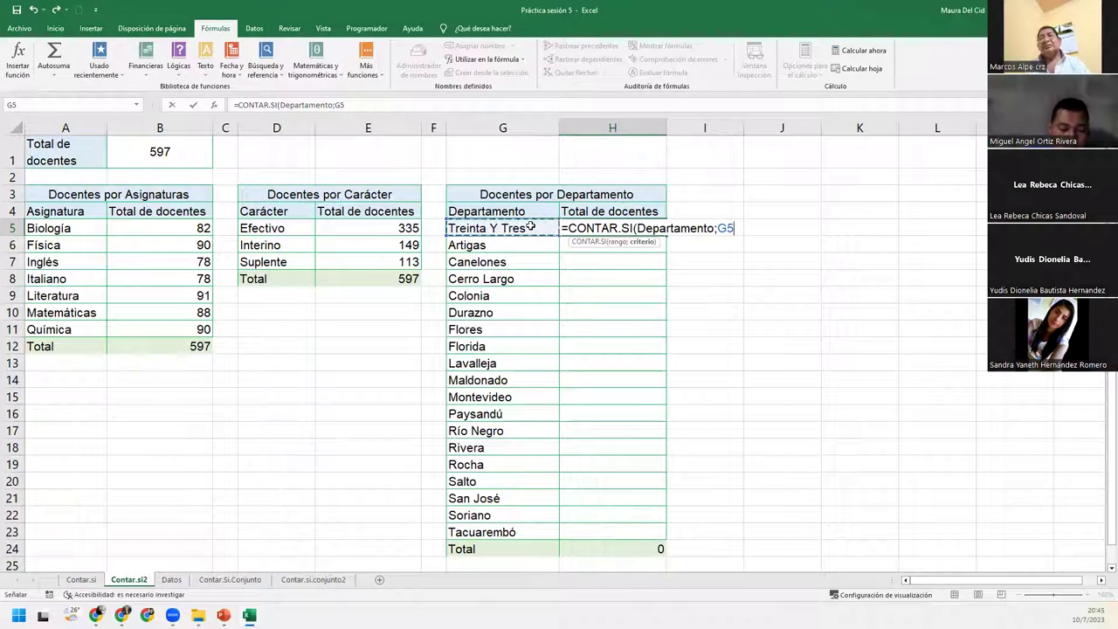
text())
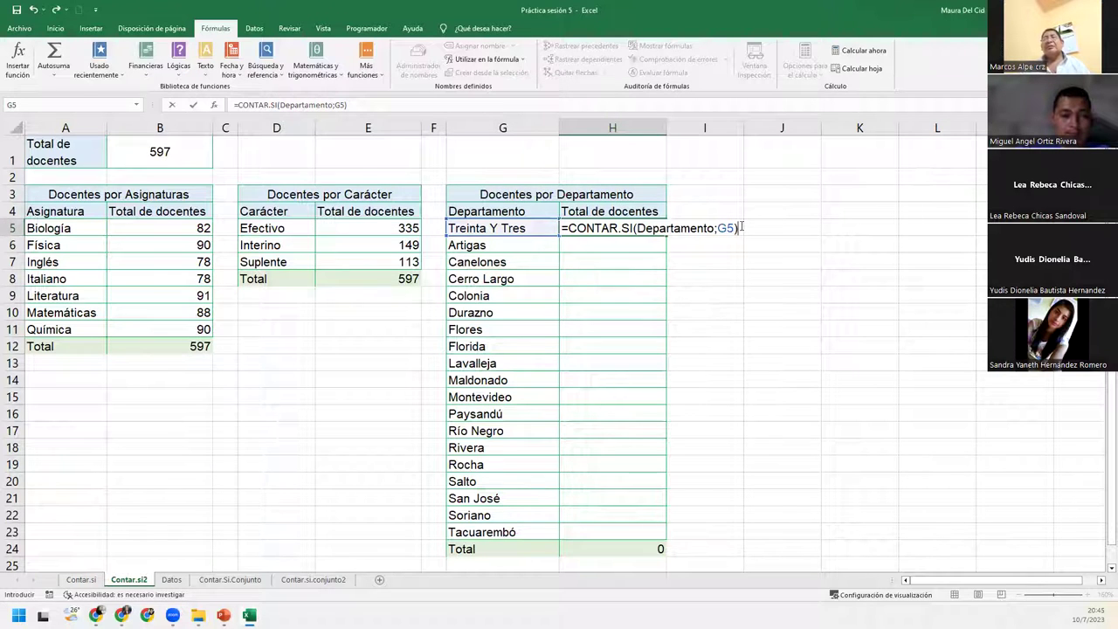
key(ctrl+Return)
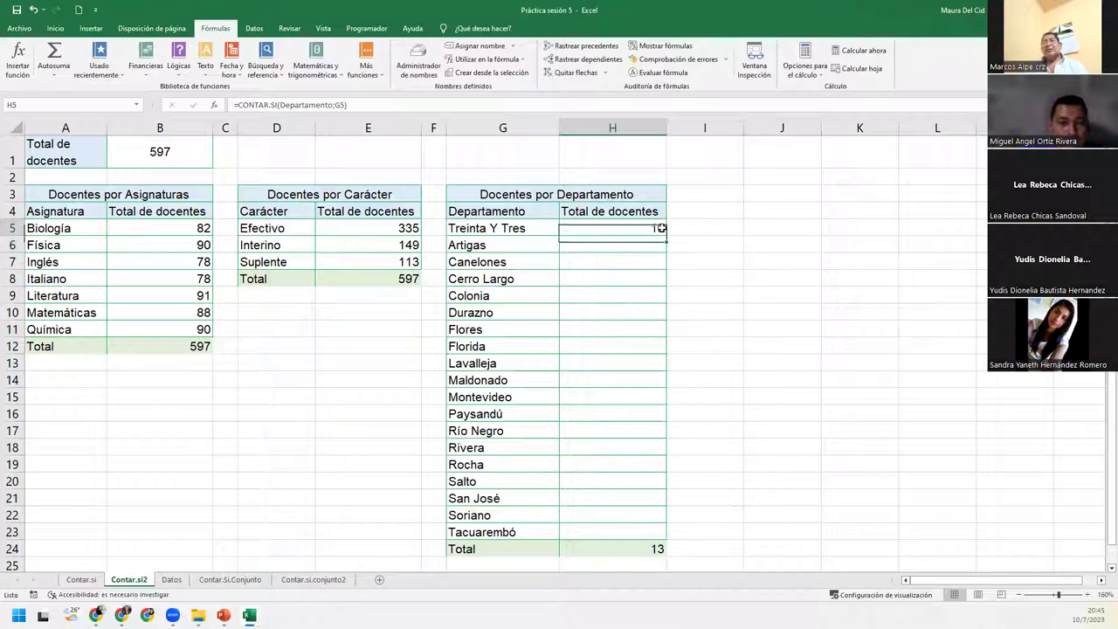
double_click(669, 237)
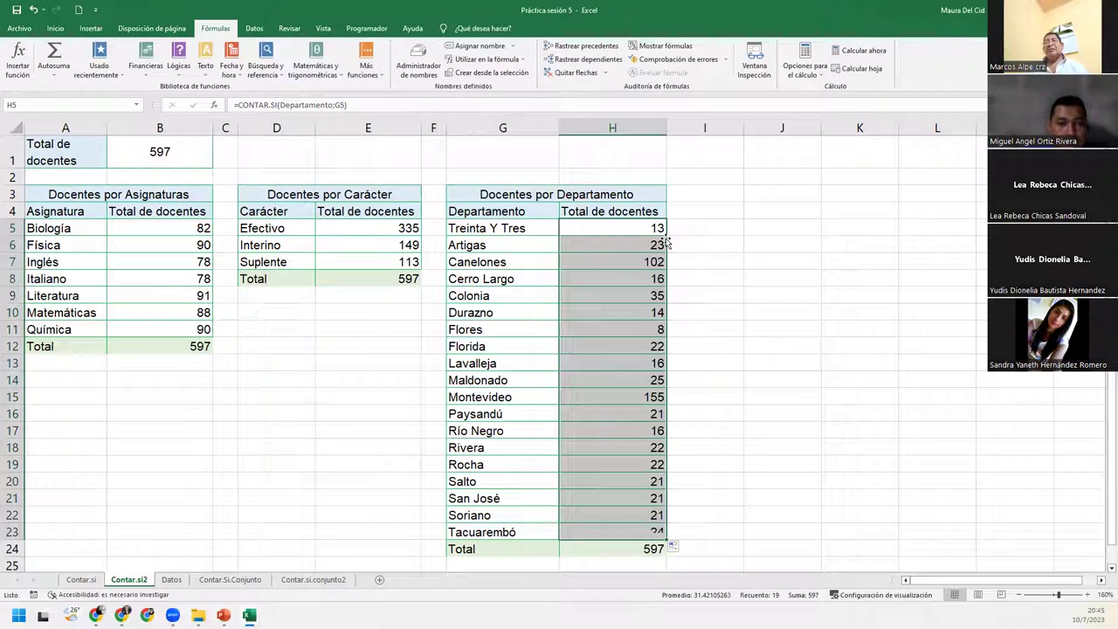
Examine the range and criterion arguments of the CONTAR.SI formula in H5
double_click(617, 228)
double_click(655, 229)
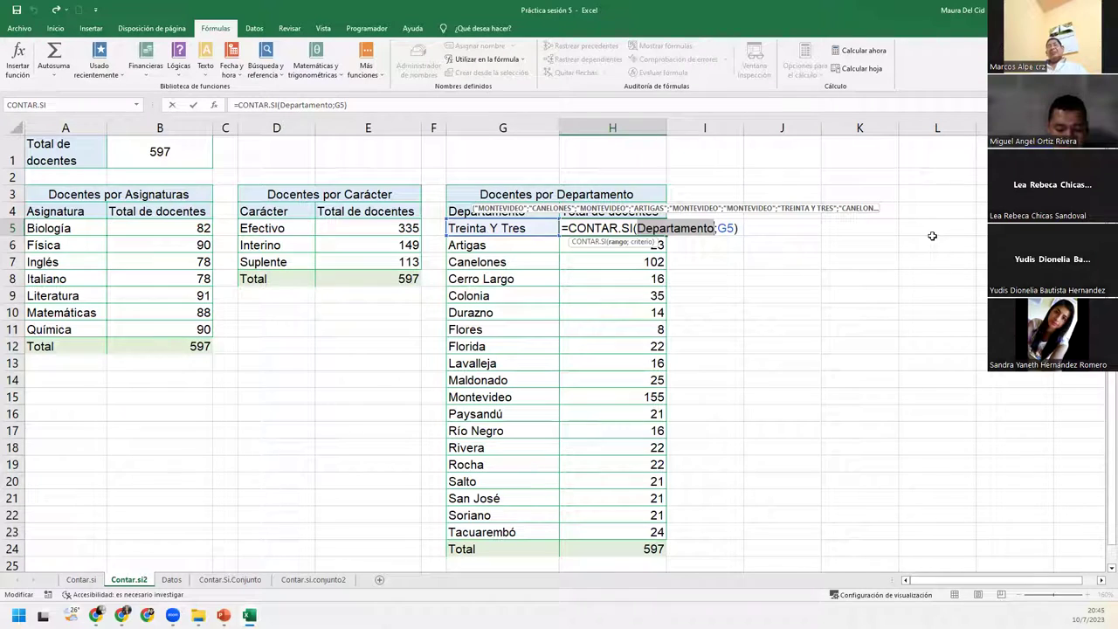
click(727, 228)
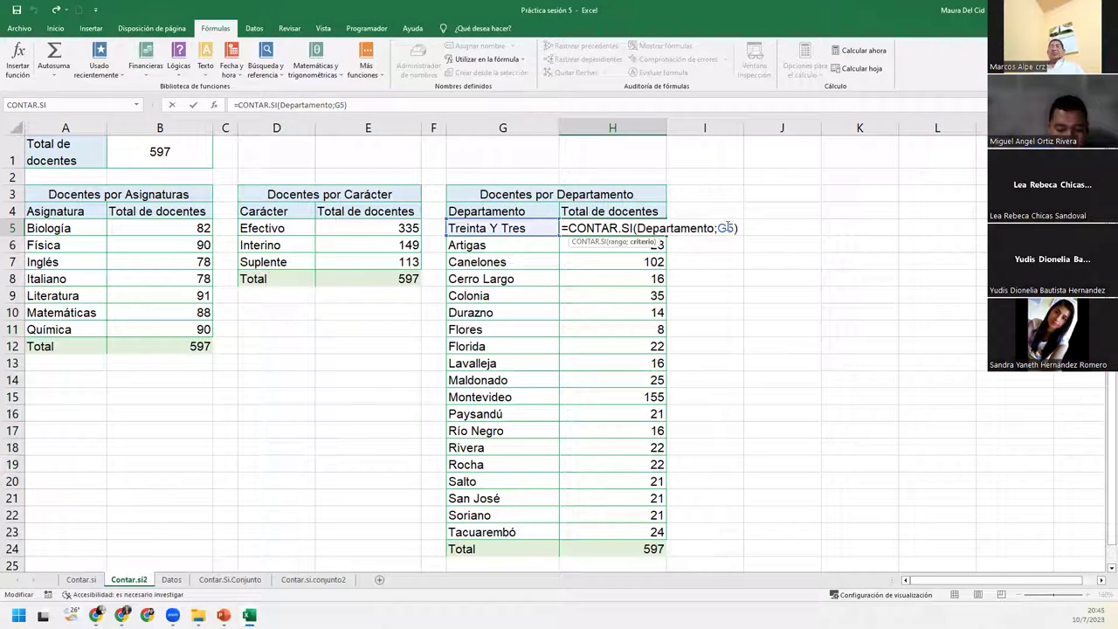
triple_click(736, 227)
click(729, 228)
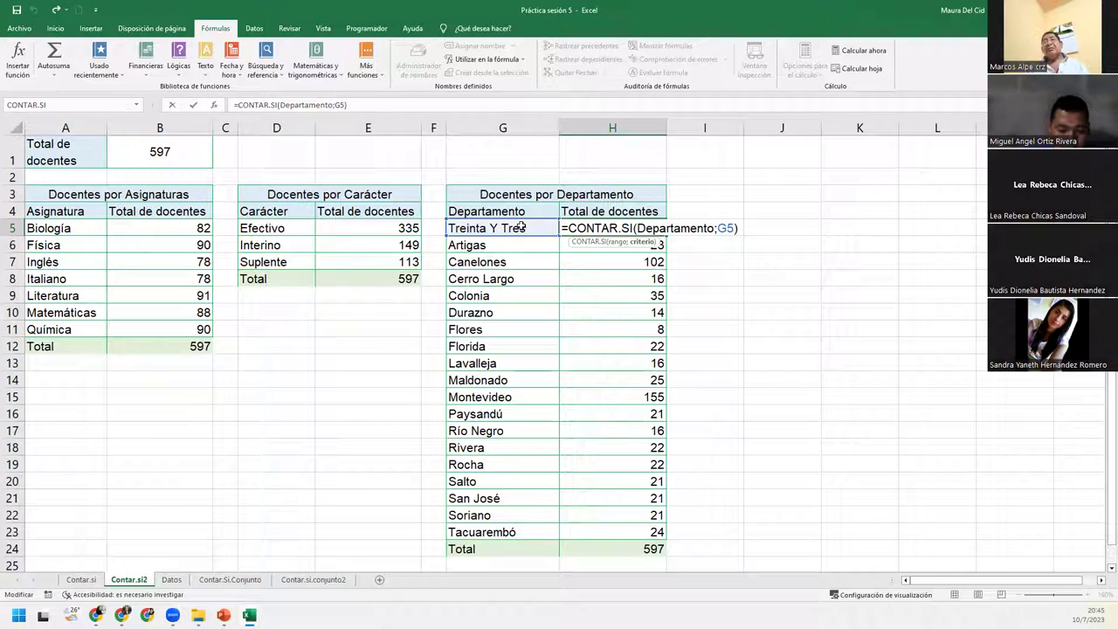
key(Return)
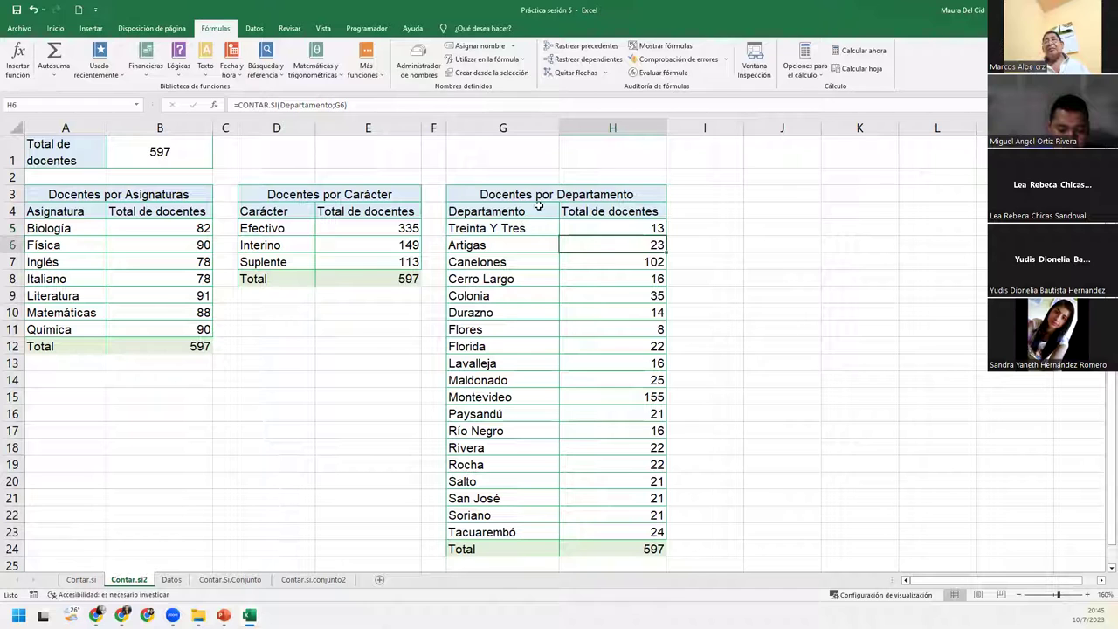
Check the criterion references in the copied department formulas, including those in H6, H17 and H23, and return to H5
double_click(605, 245)
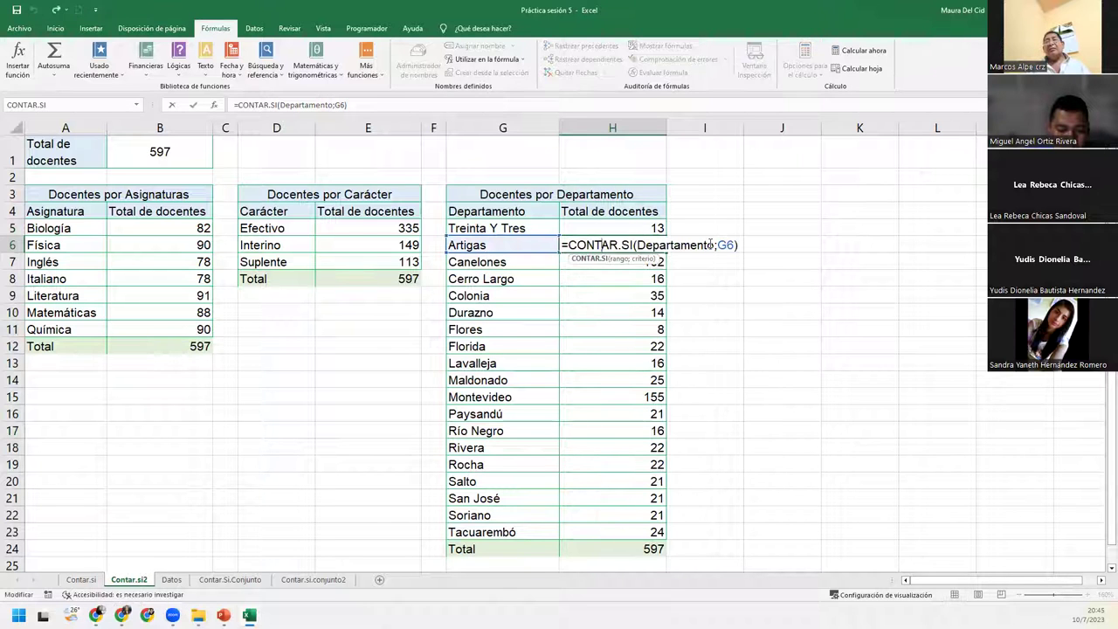
key(Escape)
key(Up)
key(Up)
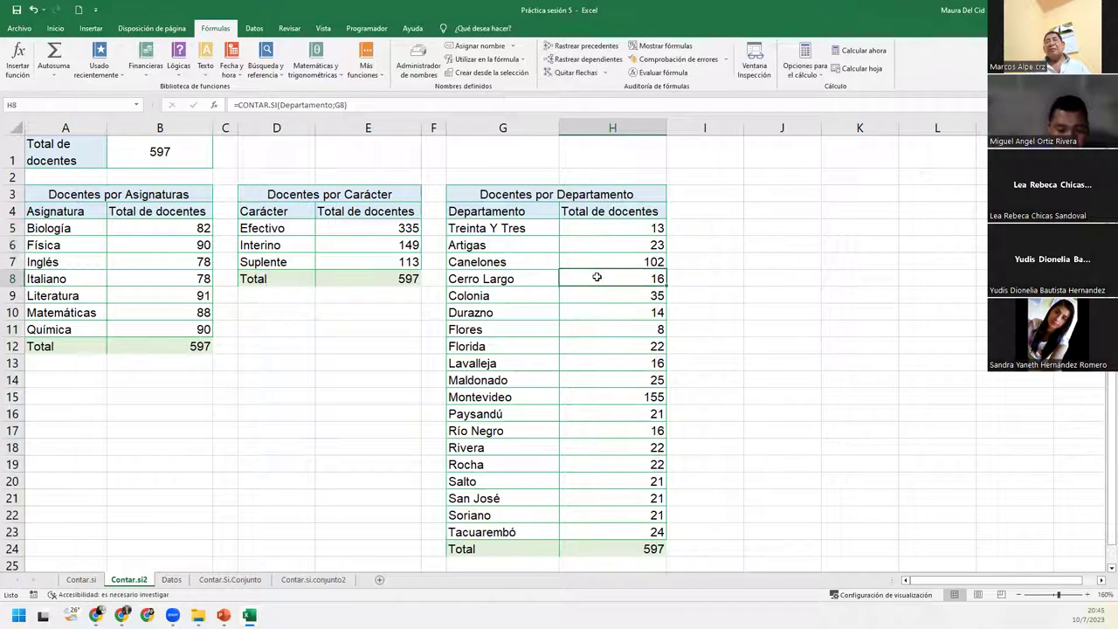
double_click(593, 274)
click(629, 424)
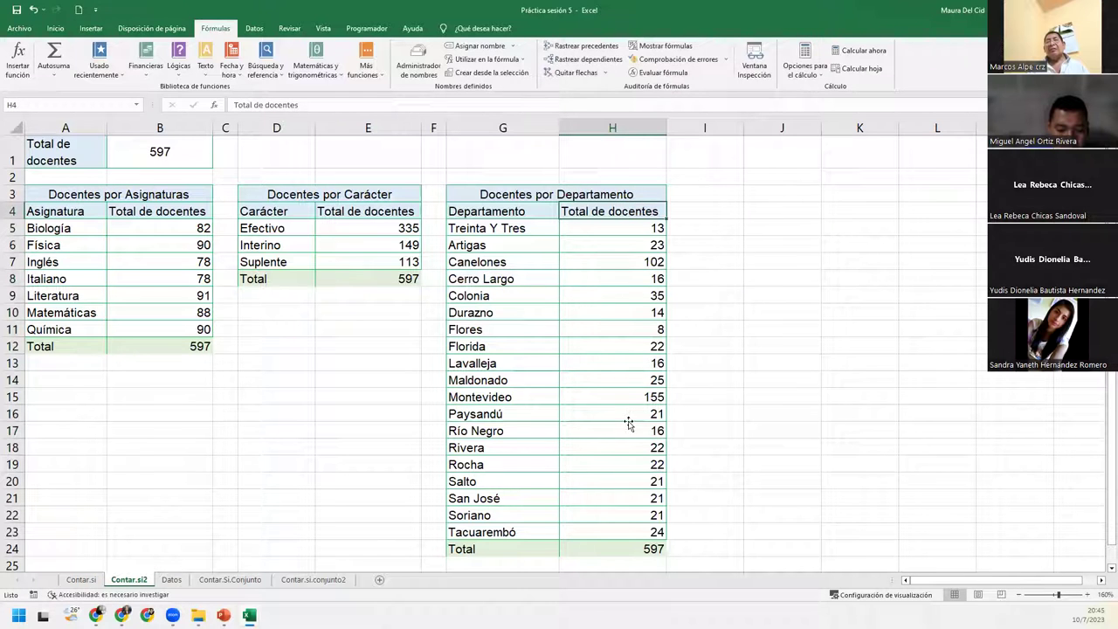
double_click(629, 427)
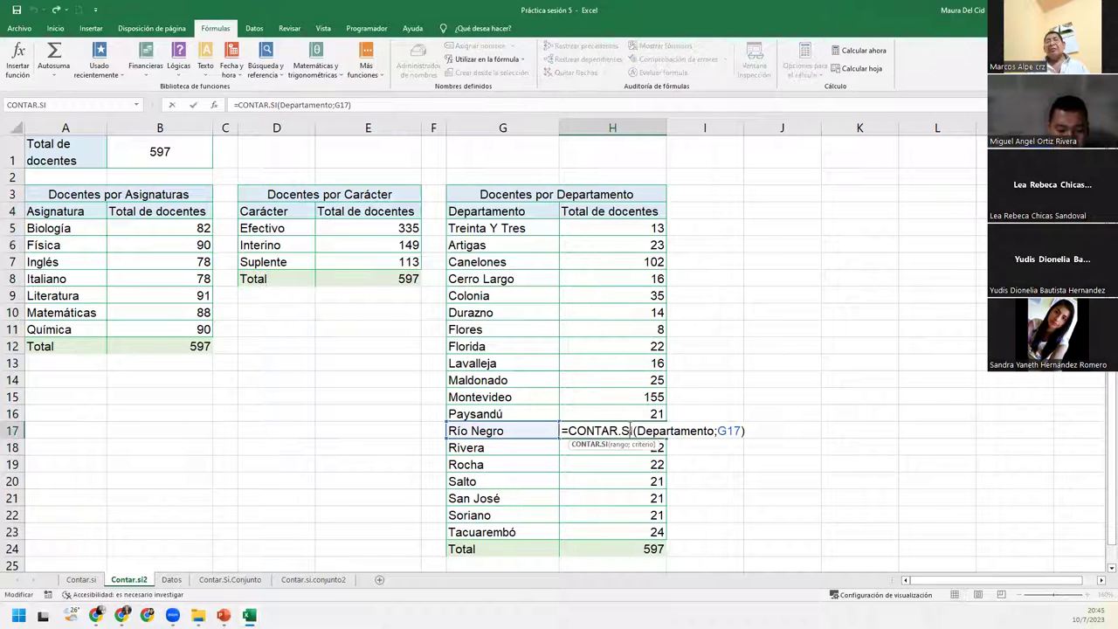
double_click(641, 532)
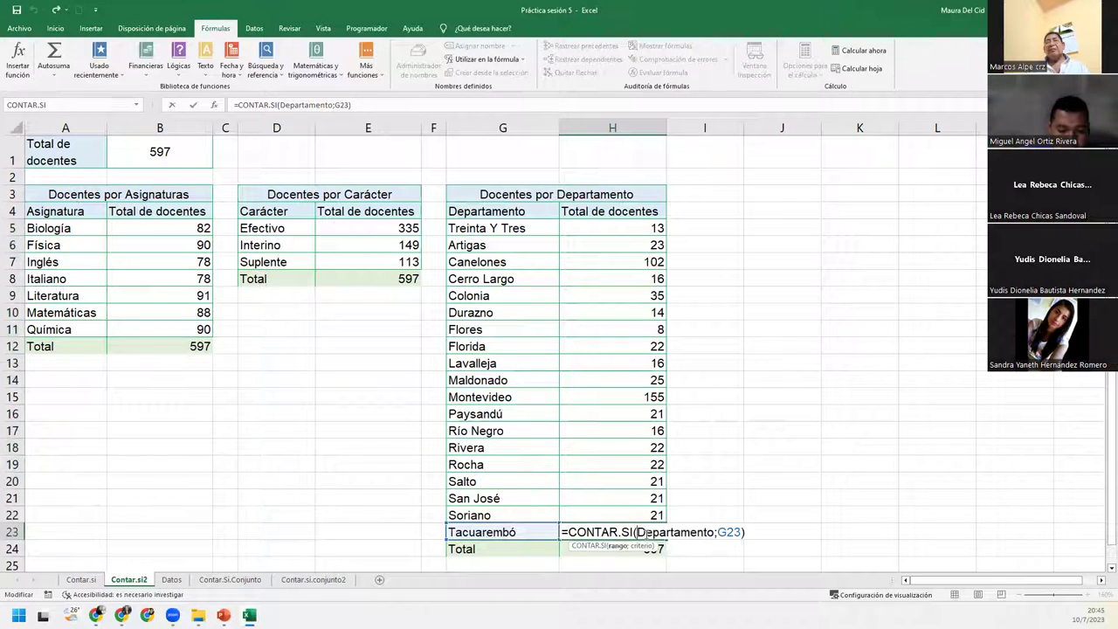
key(Escape)
click(643, 230)
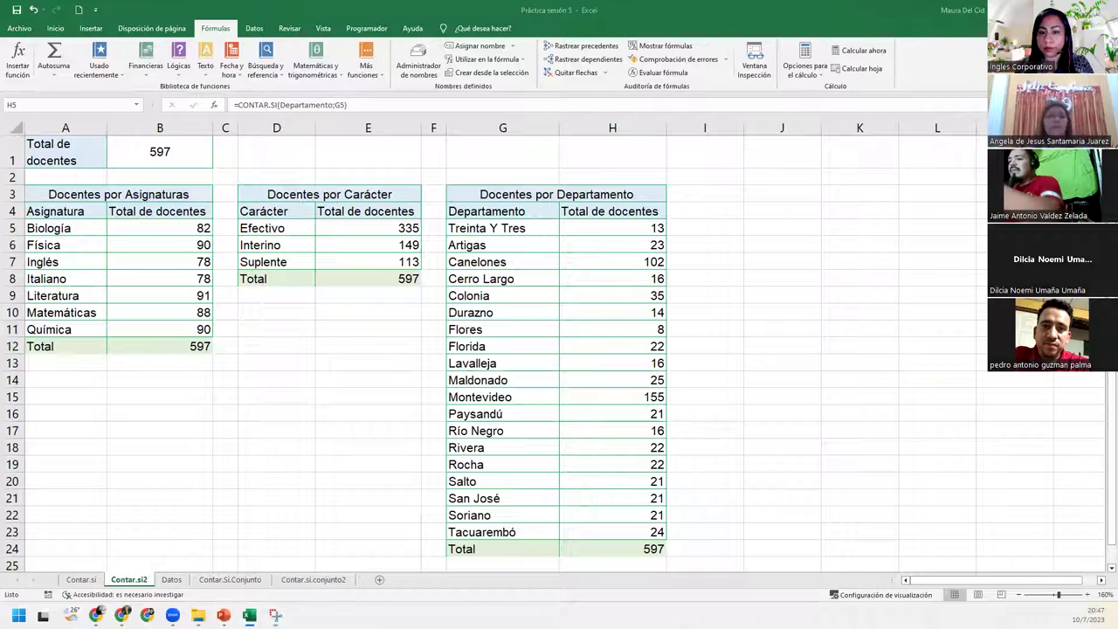
click(612, 228)
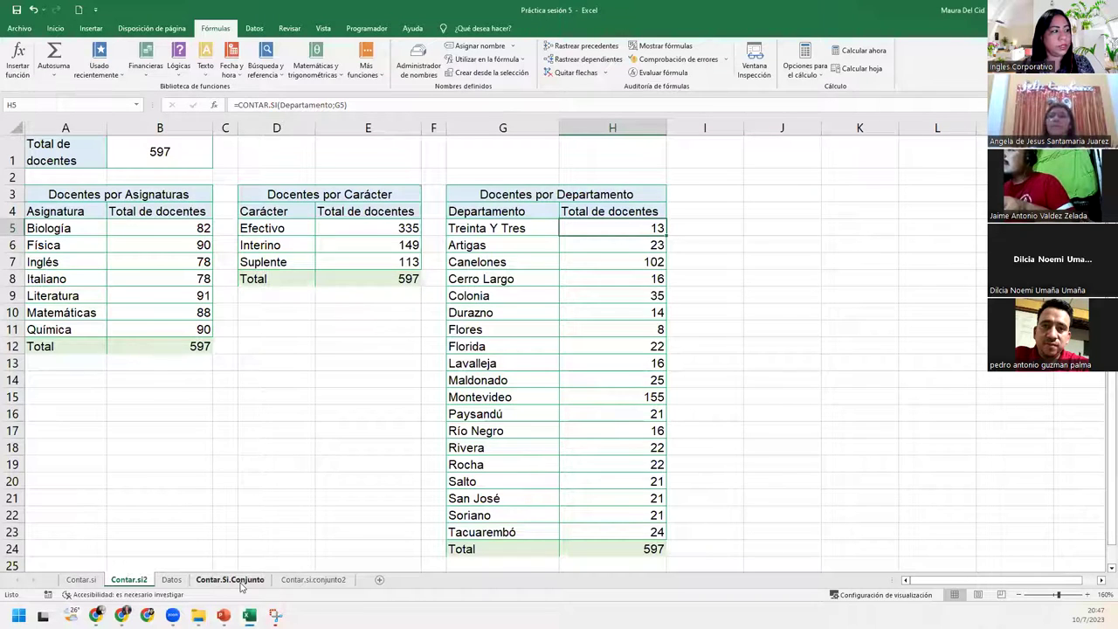
Open the Contar.Si.Conjunto sheet and review the result cells for HOMBRES and HOMBRES MAYORES DE 18
click(243, 581)
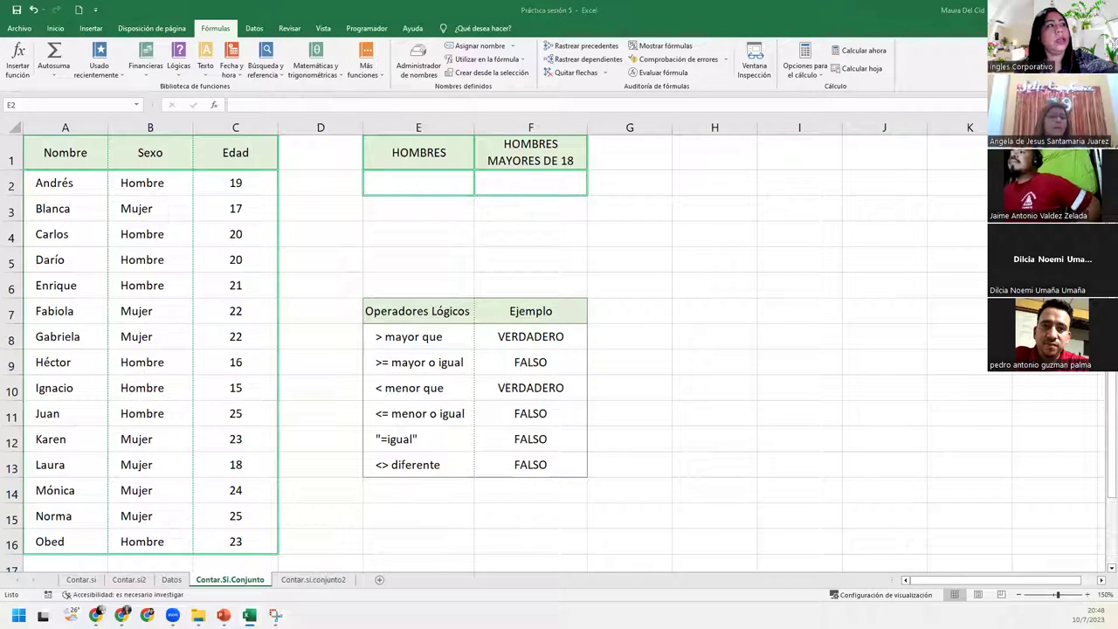
click(444, 174)
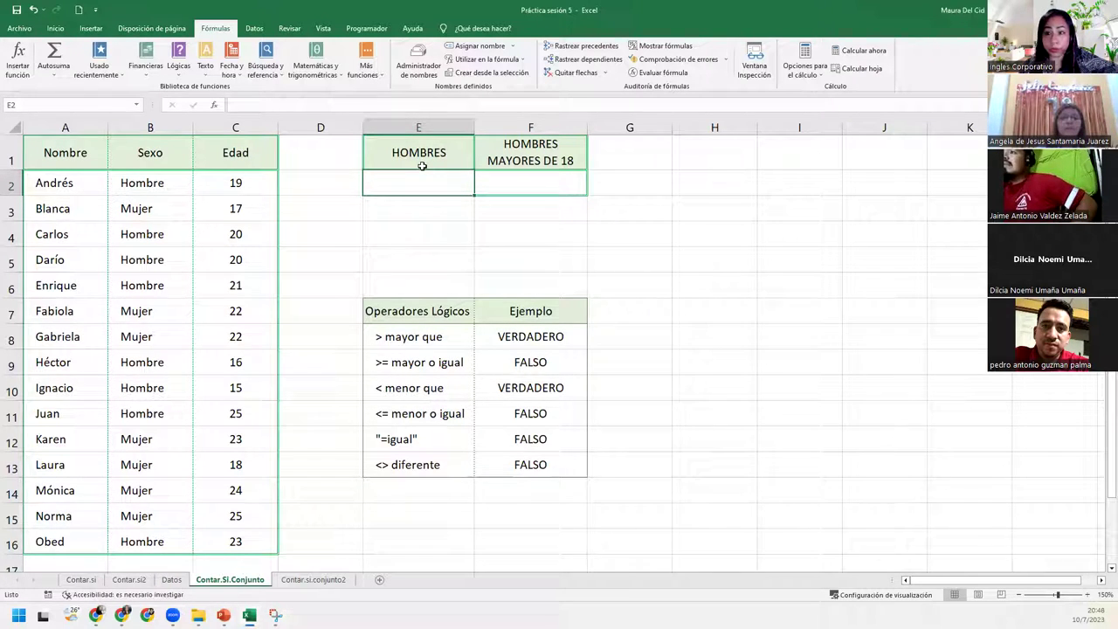
click(521, 176)
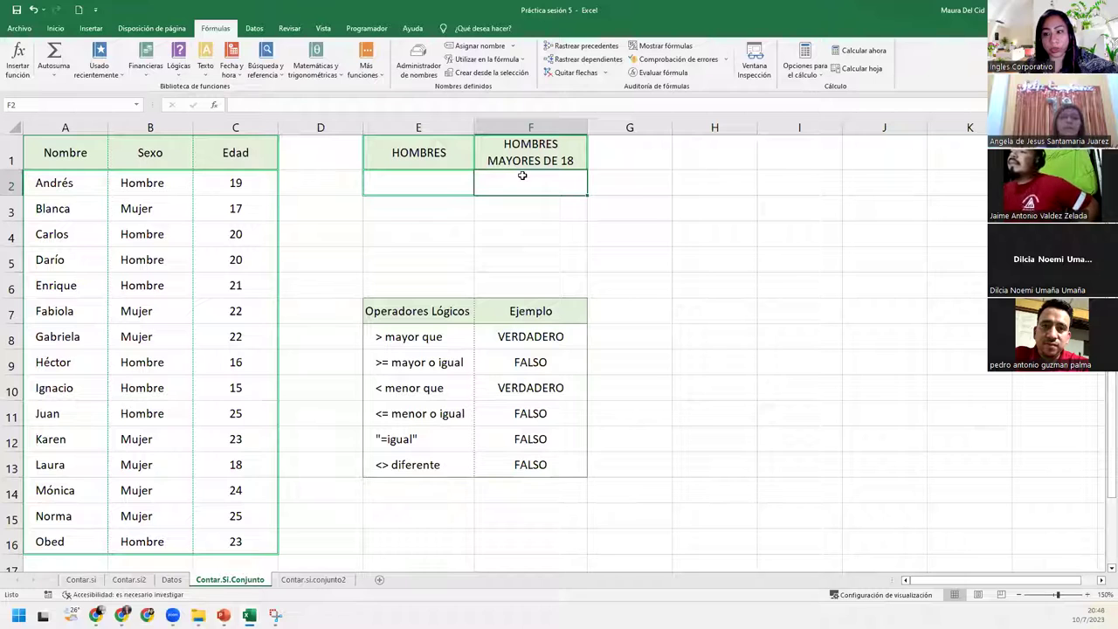
click(563, 154)
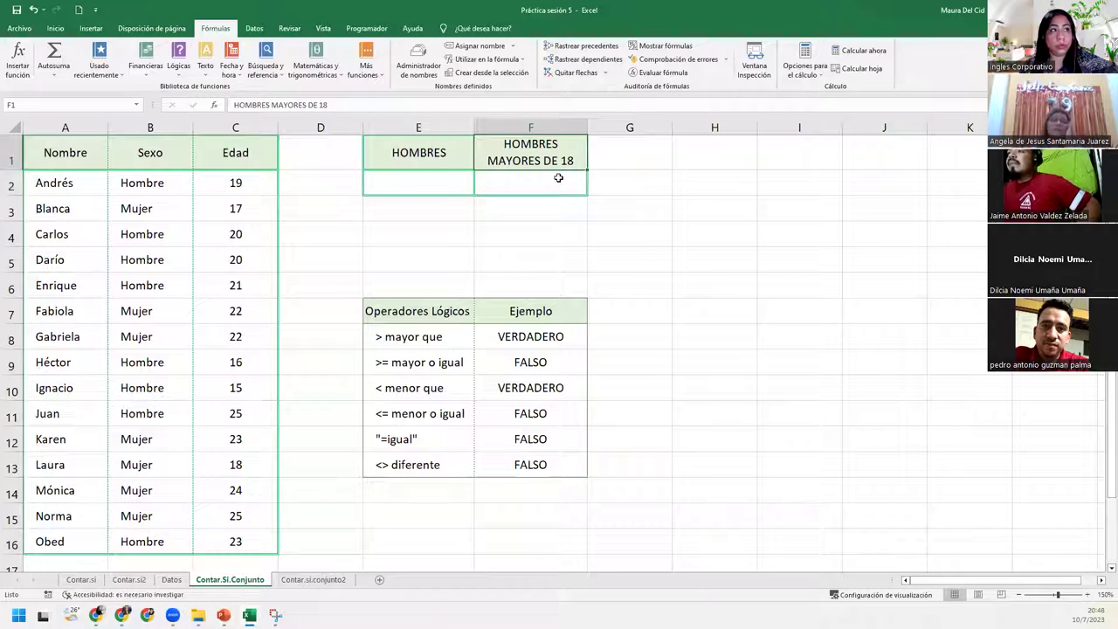
click(513, 183)
click(458, 180)
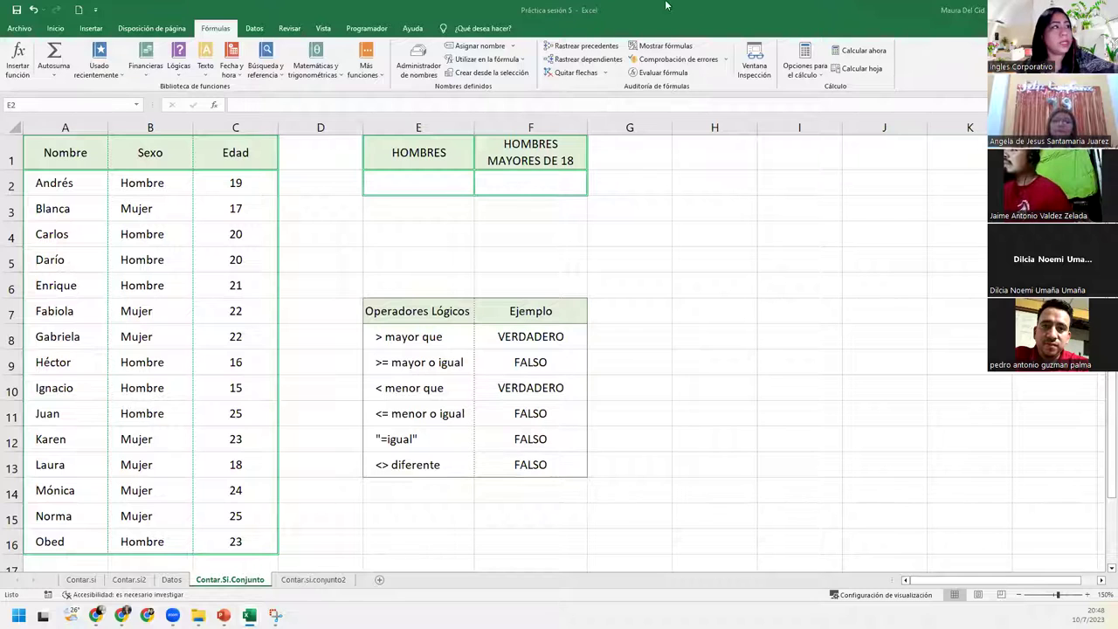
Start a CONTAR.SI formula in E2 under HOMBRES, with the Sexo cells B2:B16 as its range
click(414, 183)
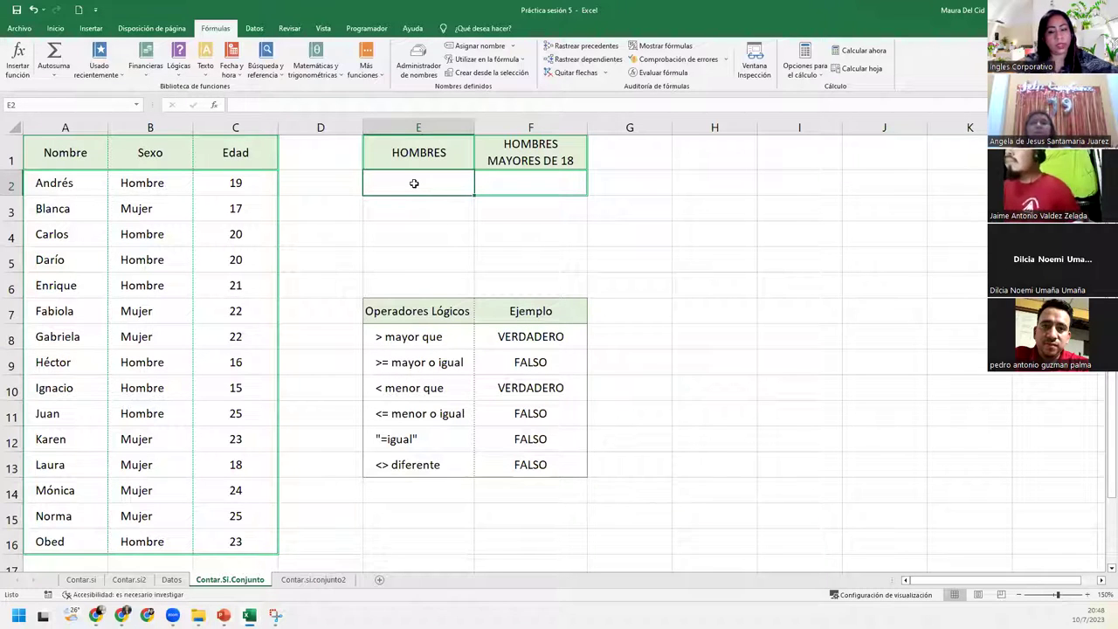
double_click(414, 183)
text(=)
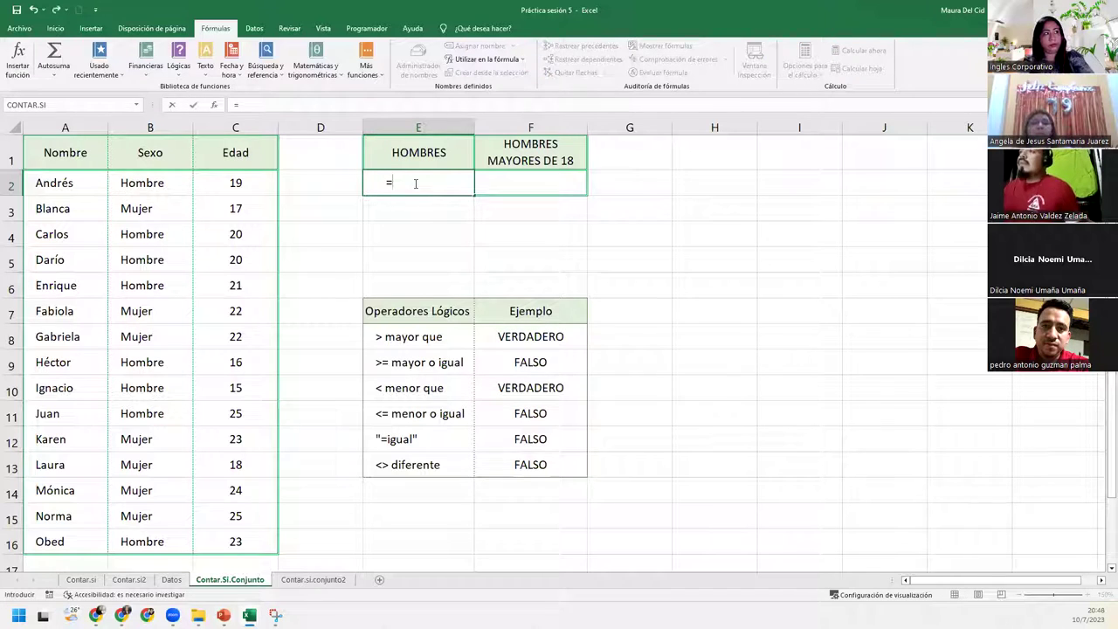
text(contar)
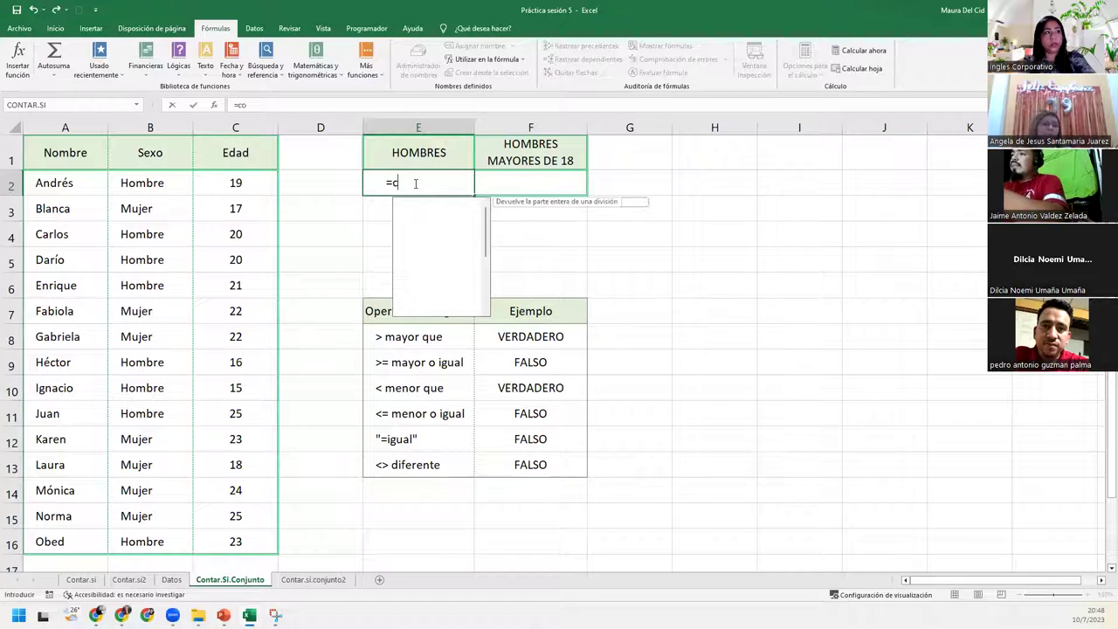
key(Down)
key(Down)
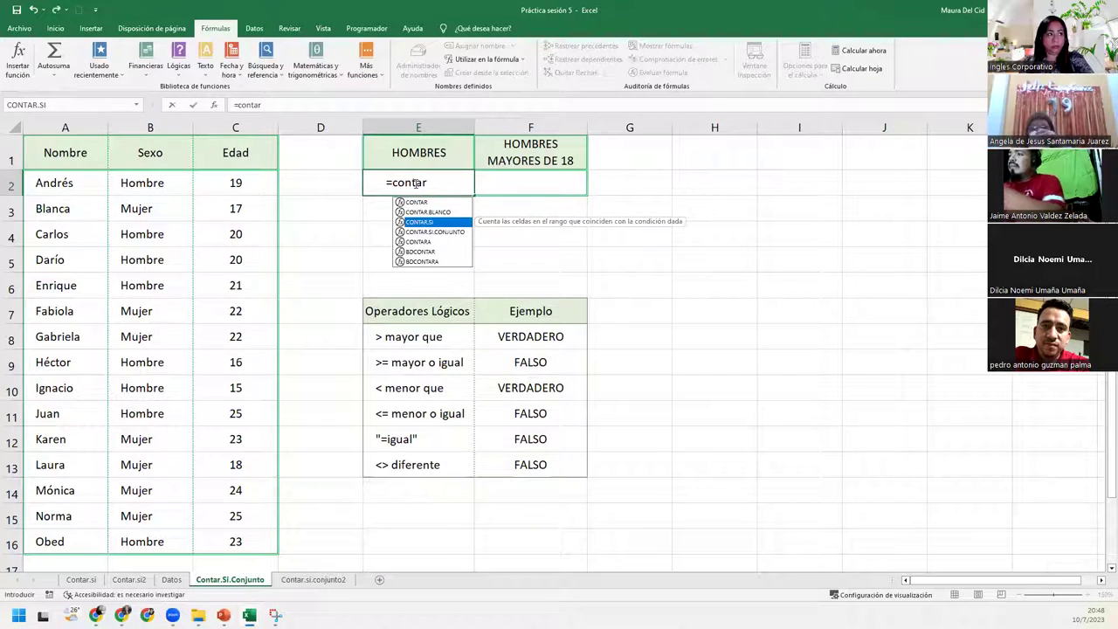
key(Tab)
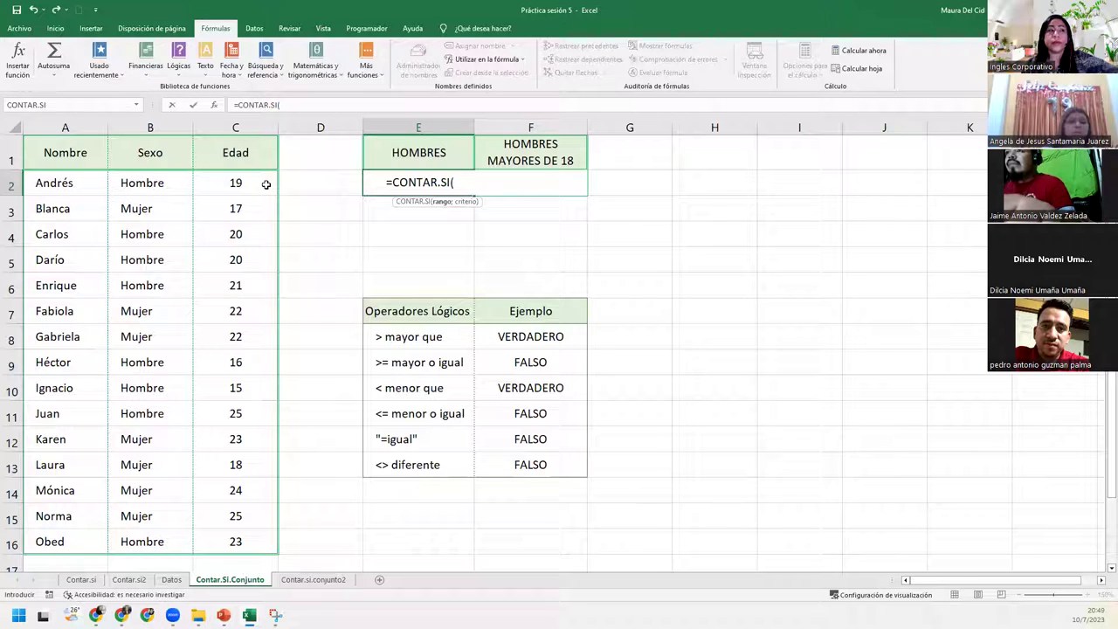
click(156, 174)
key(ctrl+shift+Down)
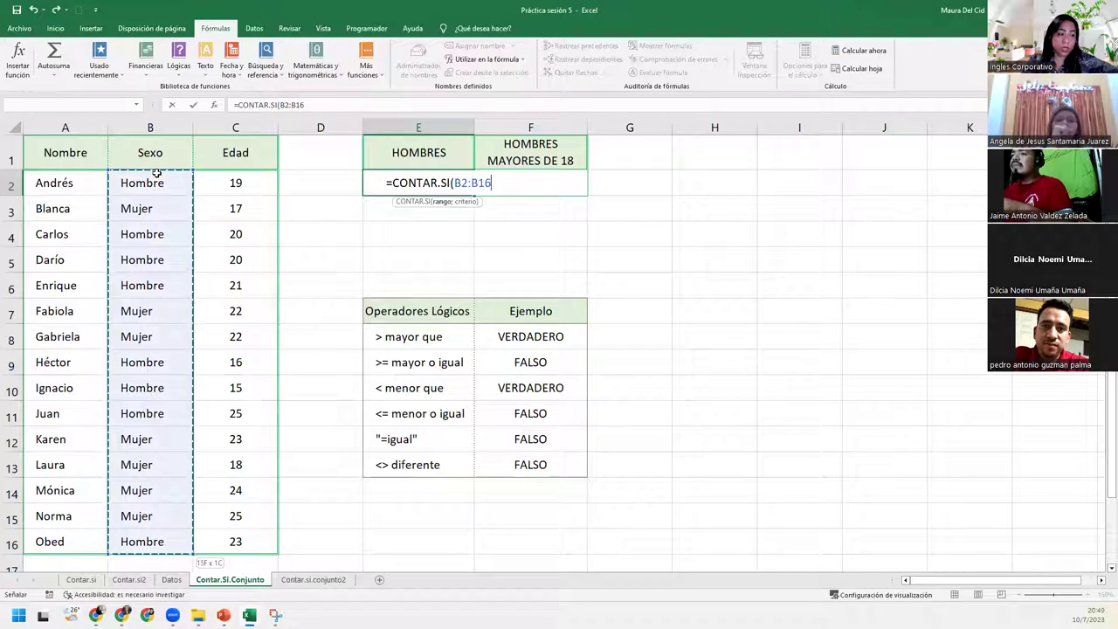
Complete the E2 formula with the criterion "Hombre" so it counts the men
text(;)
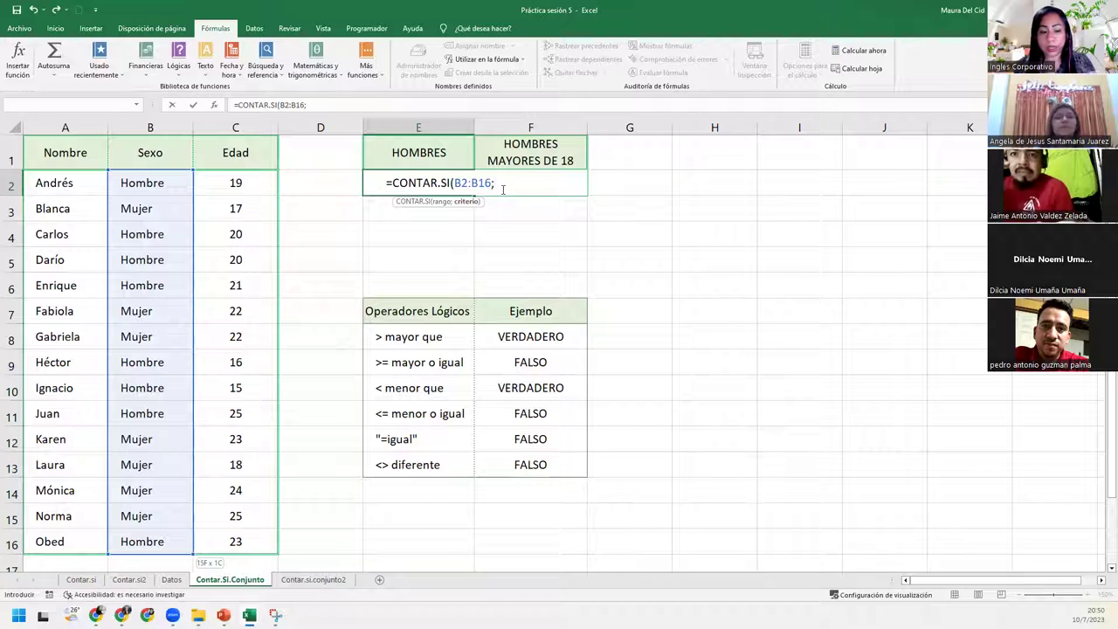
text(")
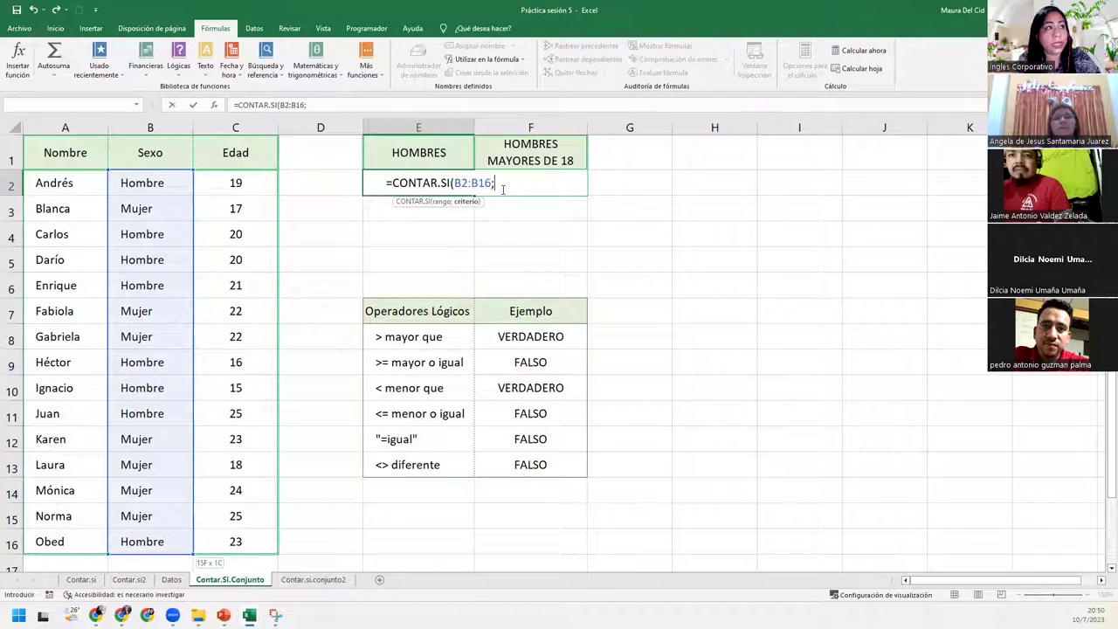
text(Hombe)
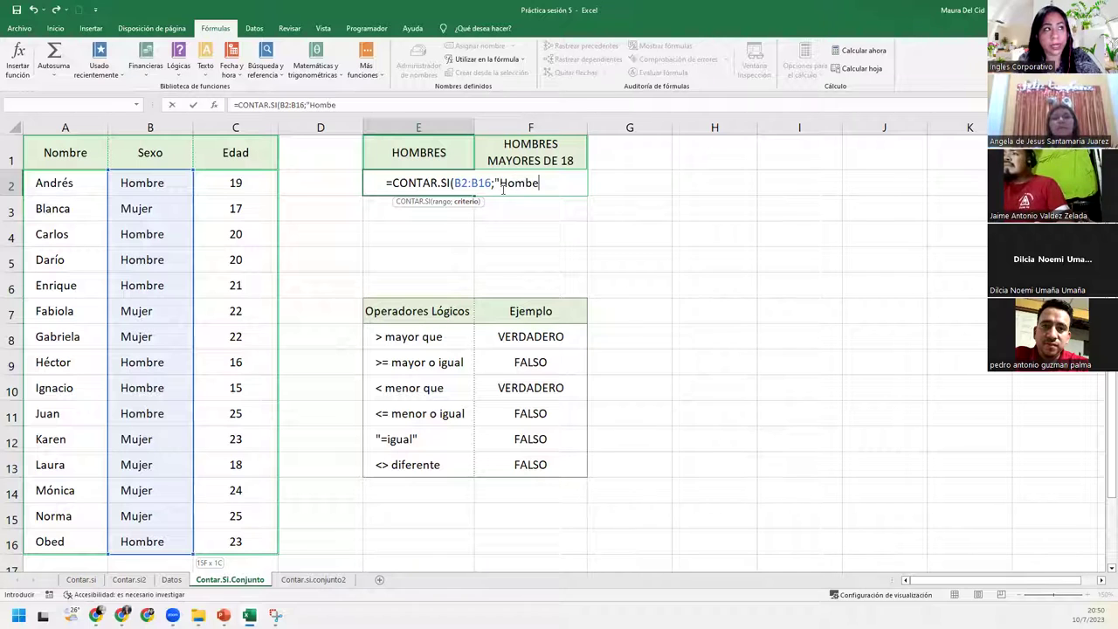
key(BackSpace)
text(re")
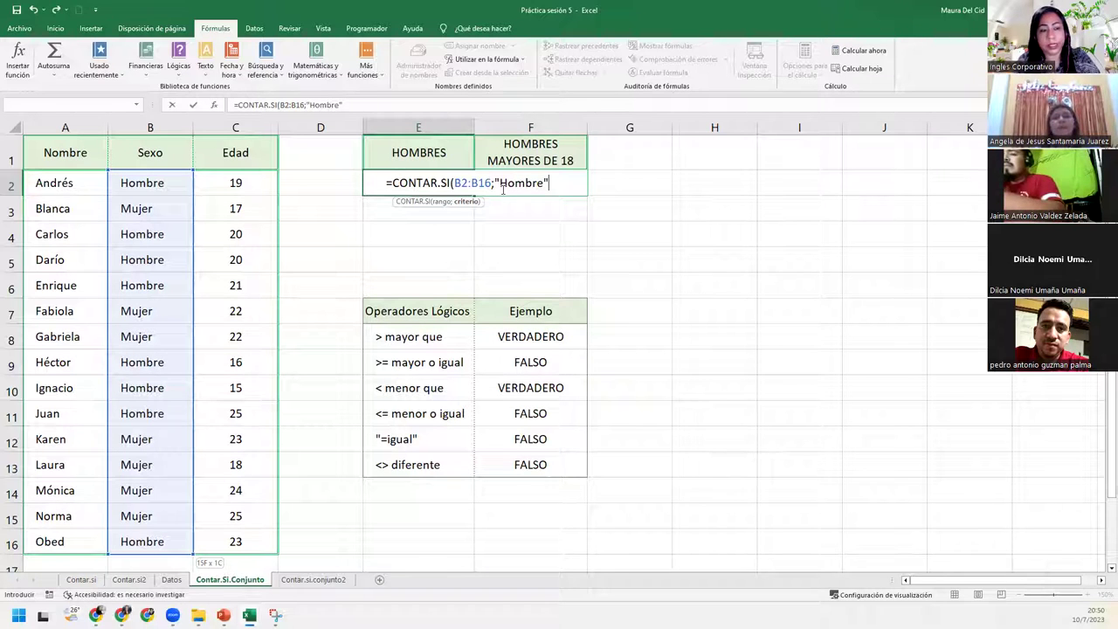
text())
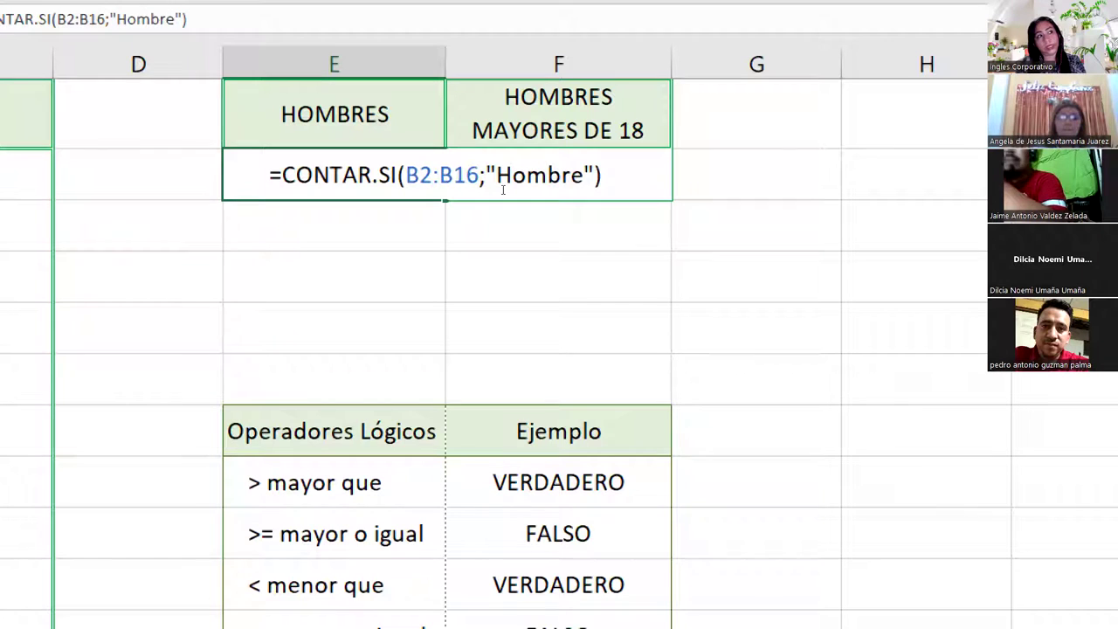
key(Return)
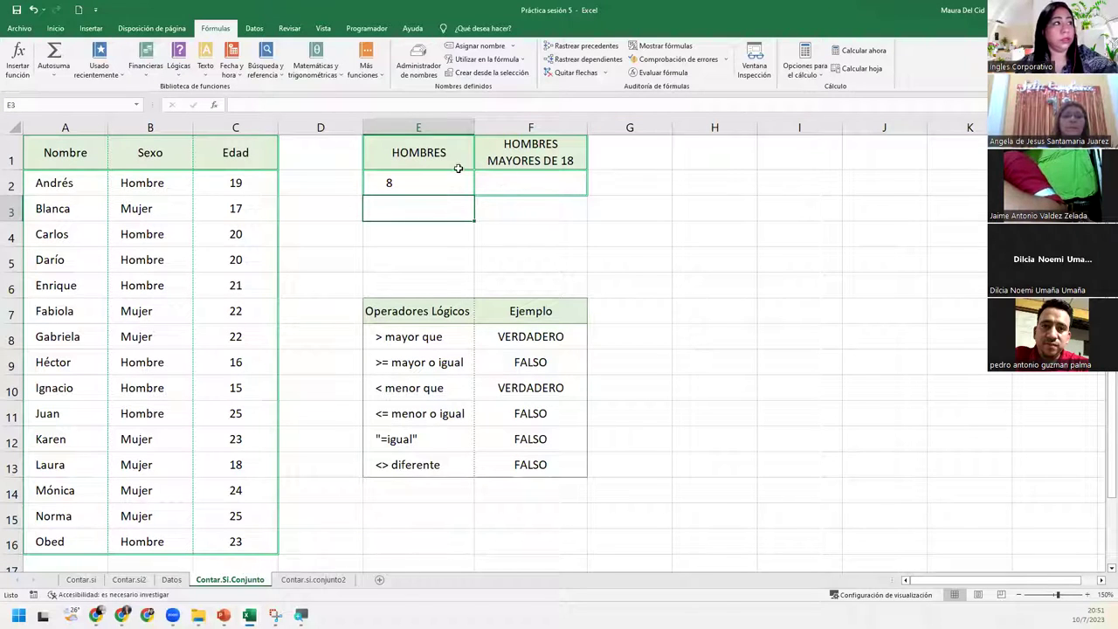
Examine the arguments of the CONTAR.SI formula in E2, especially its text criterion in quotation marks
click(520, 172)
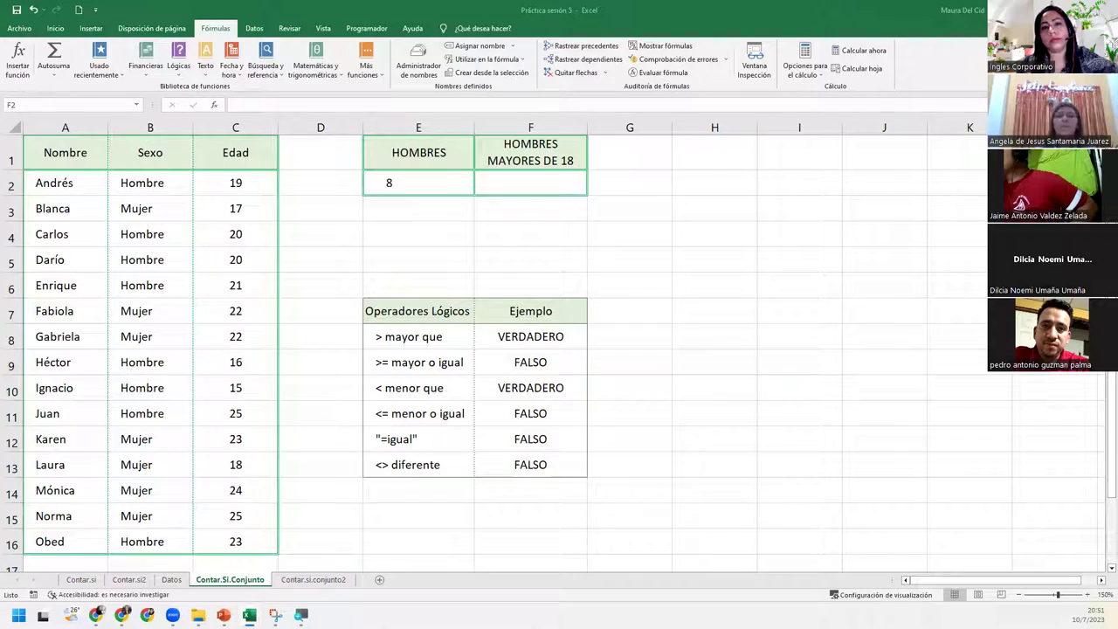
key(F2)
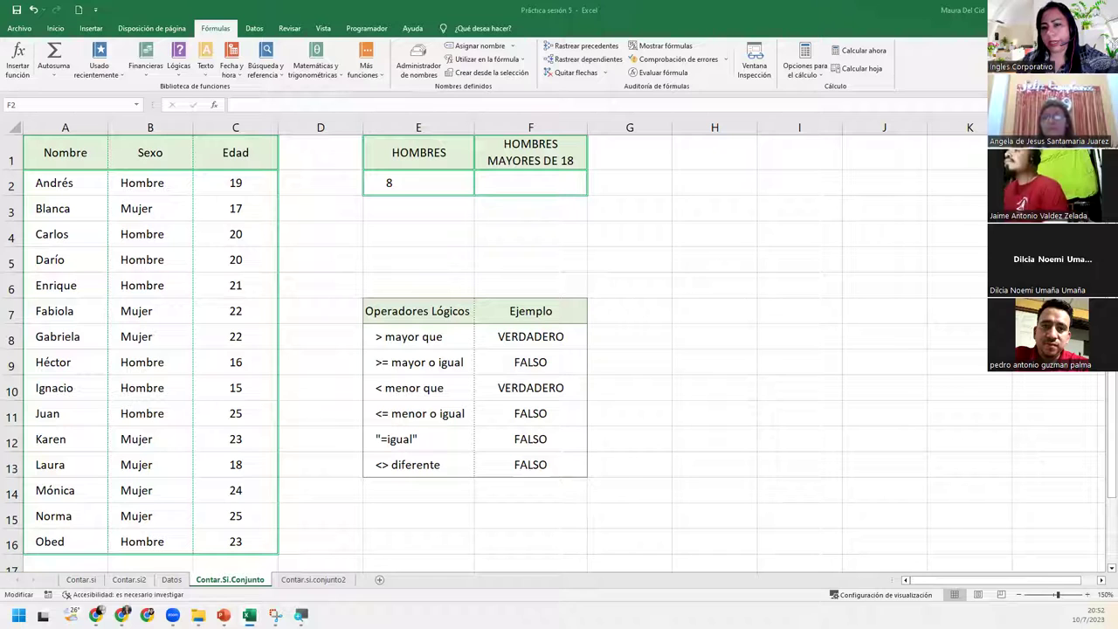
key(Escape)
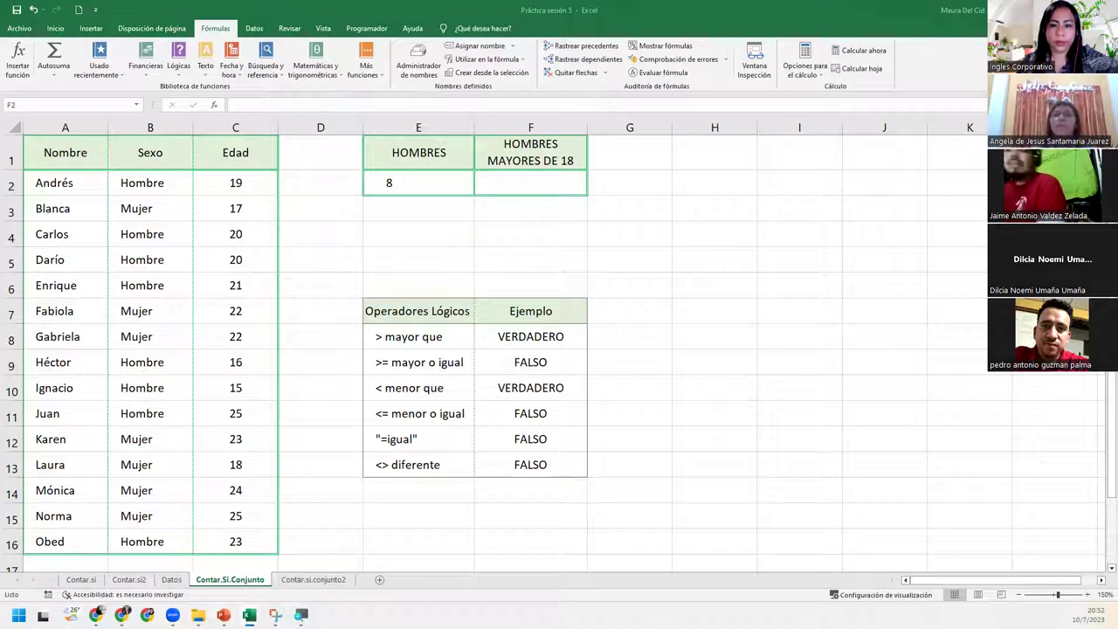
click(414, 179)
double_click(428, 186)
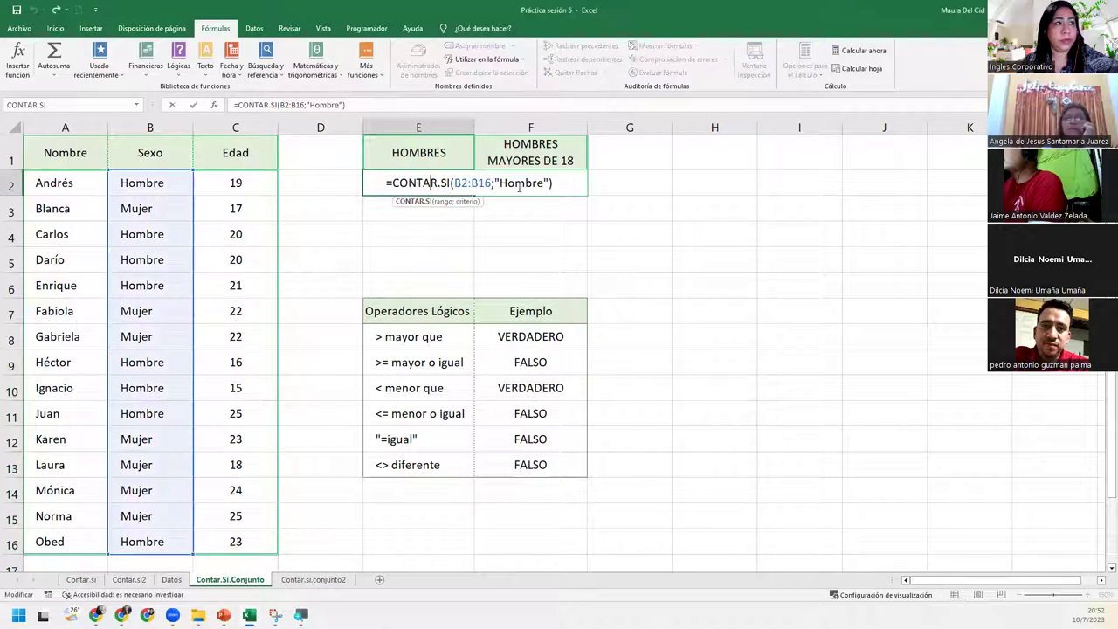
double_click(534, 185)
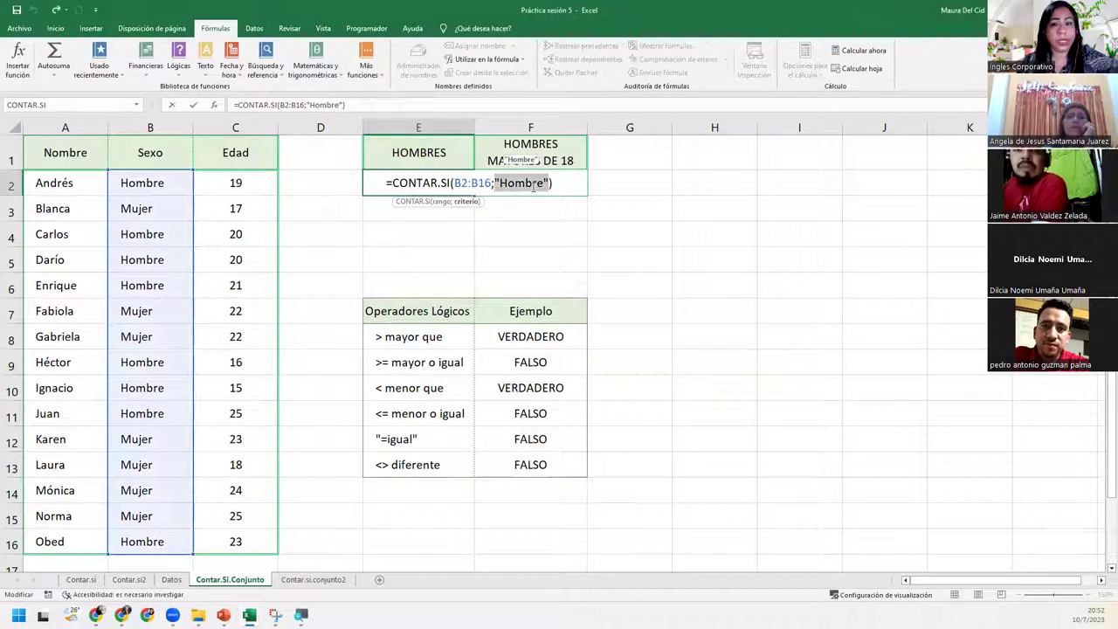
key(Tab)
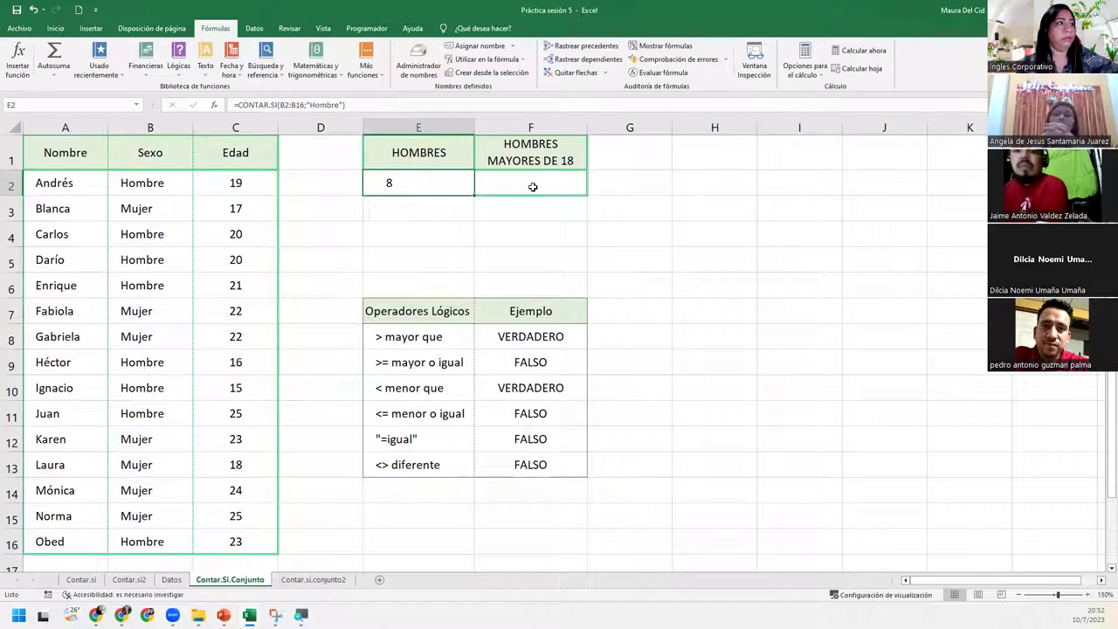
click(526, 183)
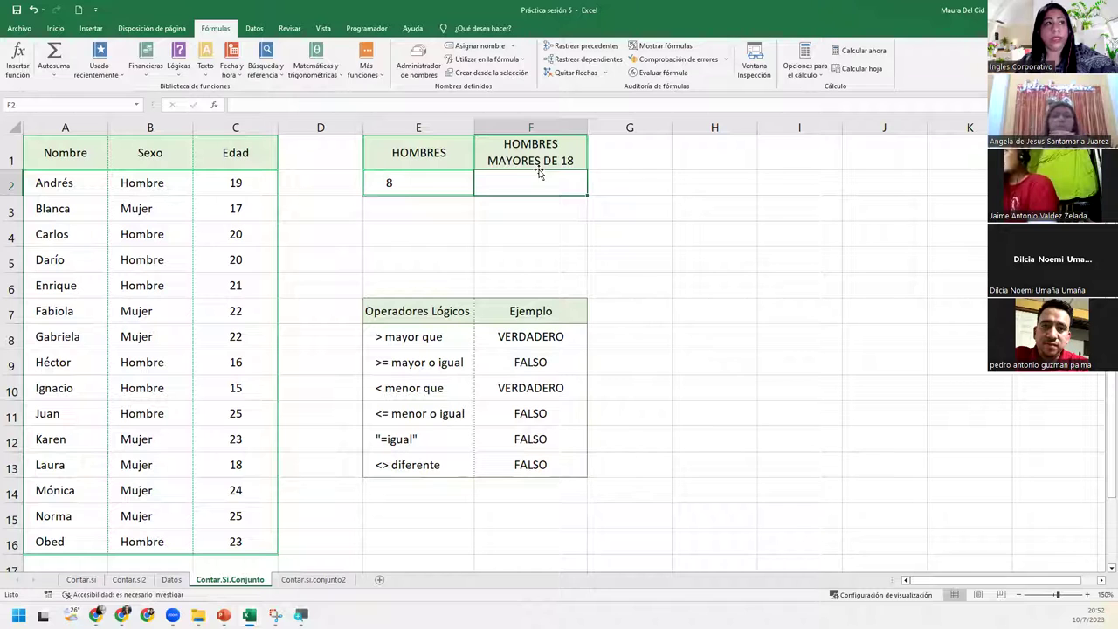
click(366, 65)
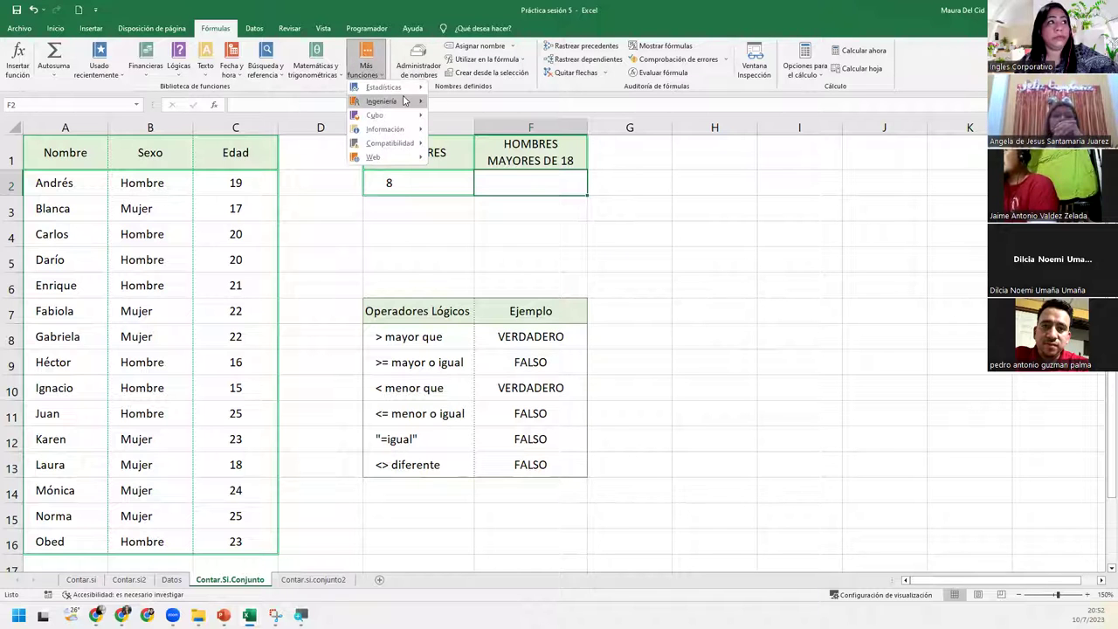
mouse_move(384, 87)
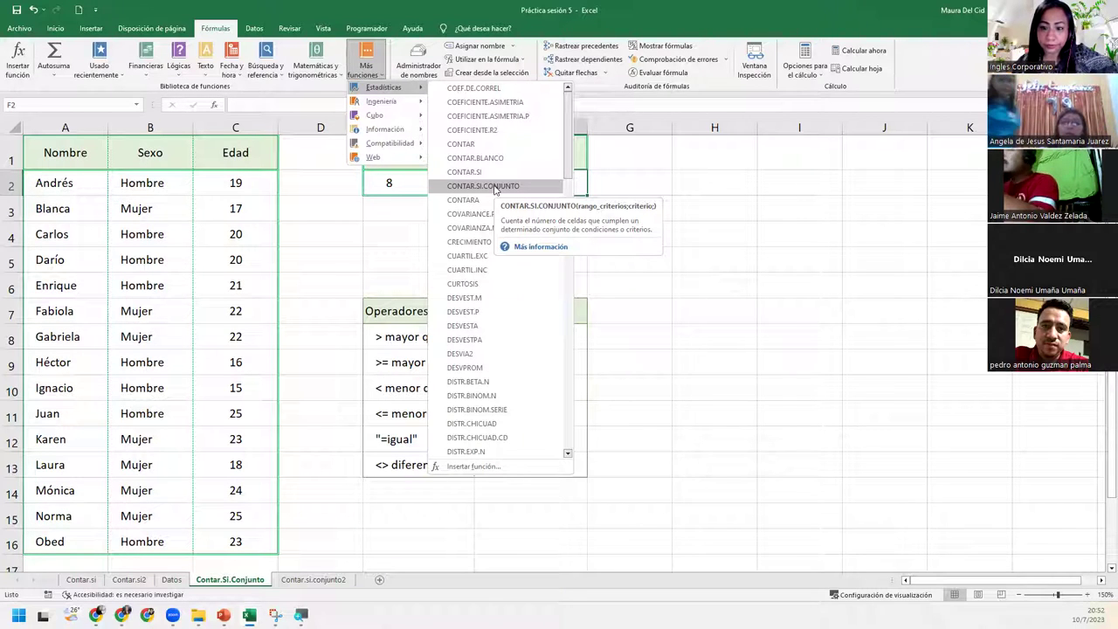
click(483, 187)
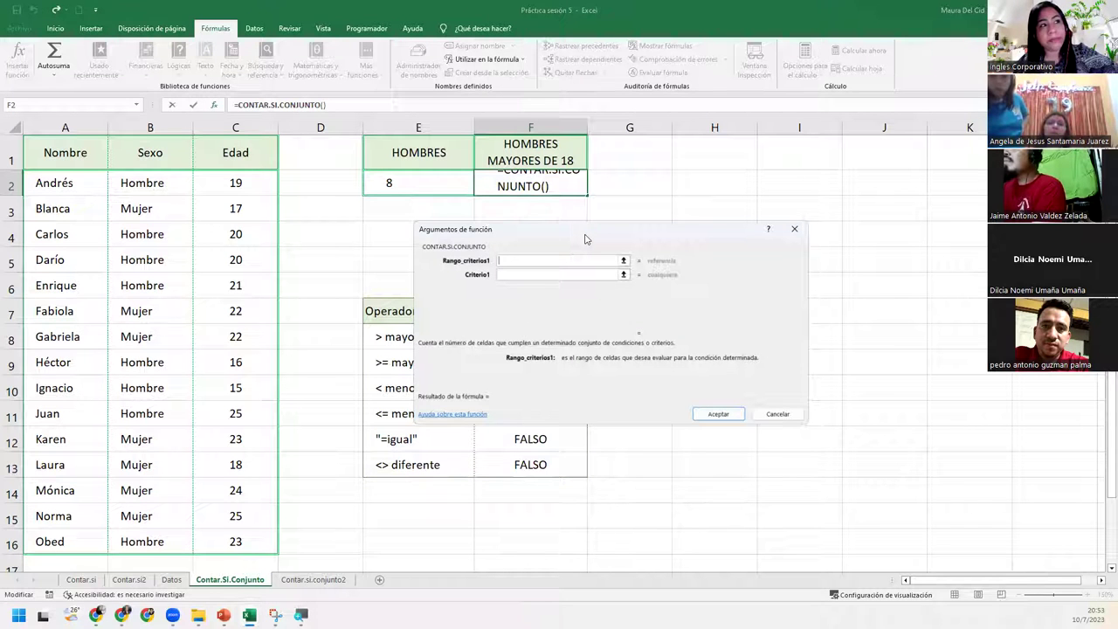
drag(585, 239, 757, 191)
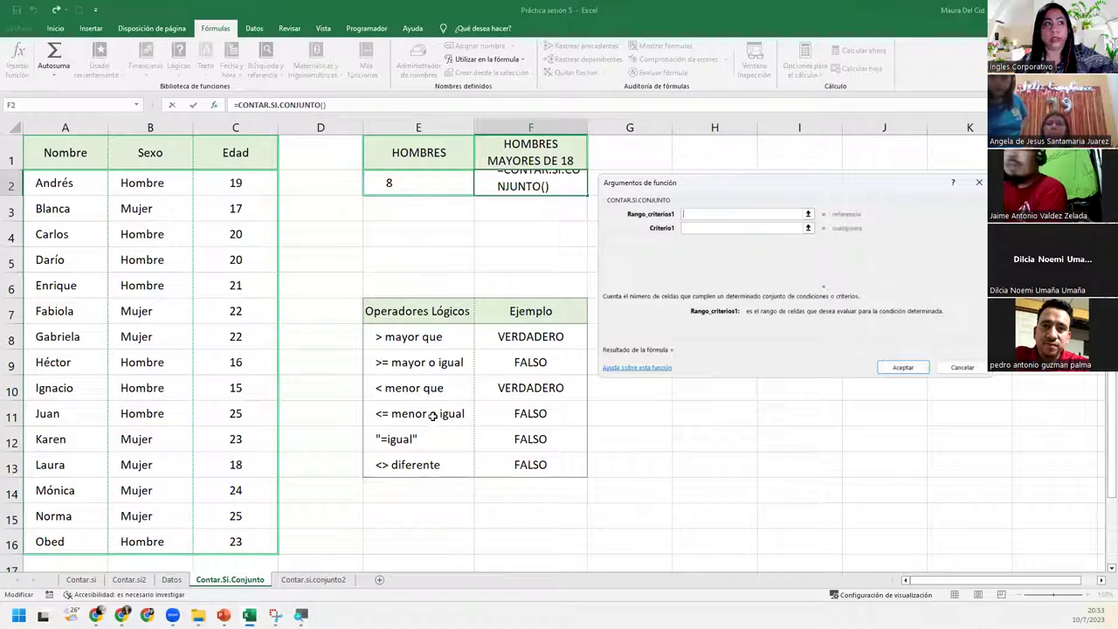
drag(150, 182, 170, 533)
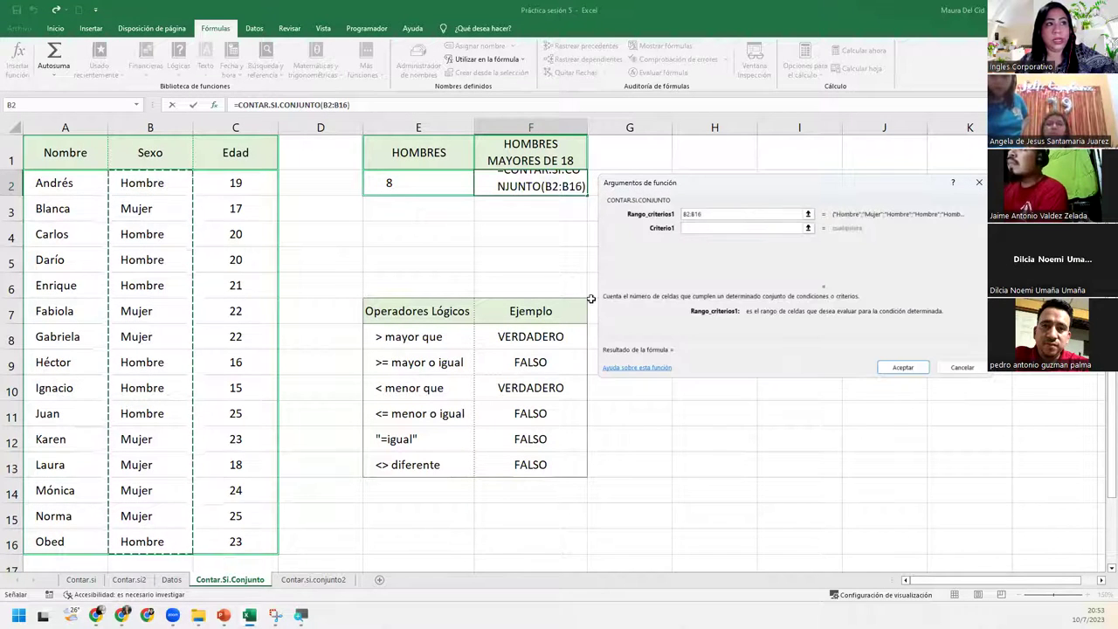
click(737, 228)
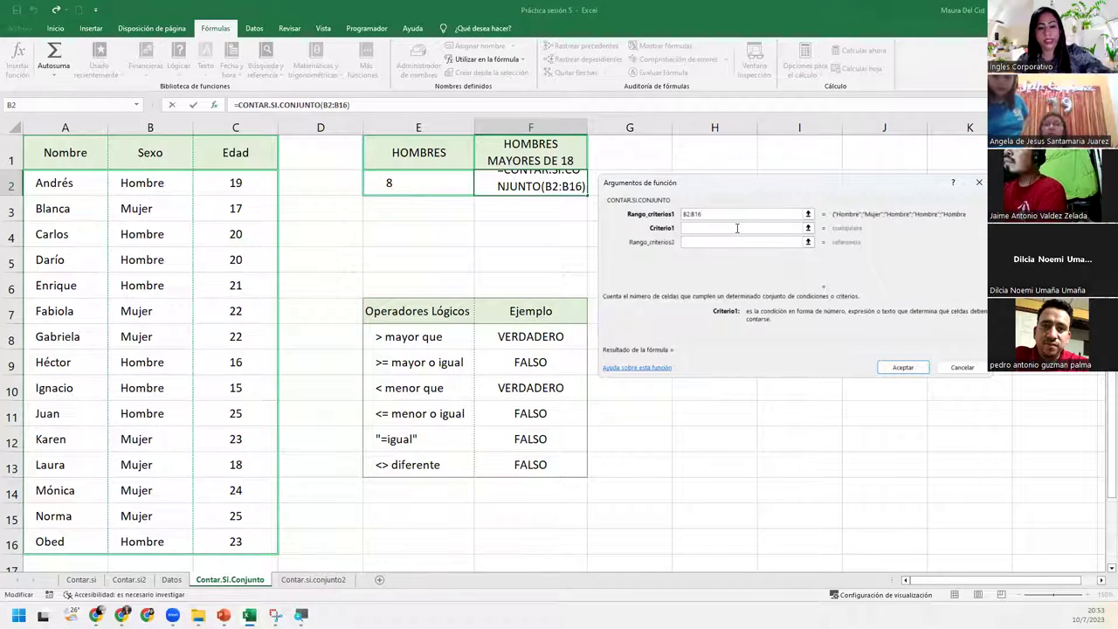
text("Hombre")
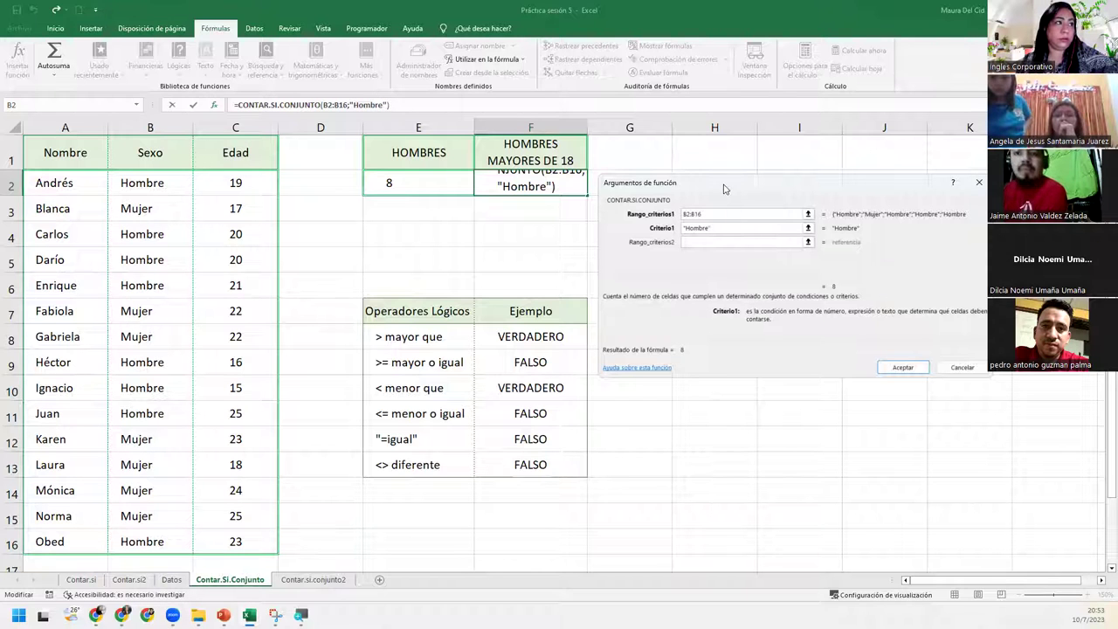
drag(723, 188, 488, 227)
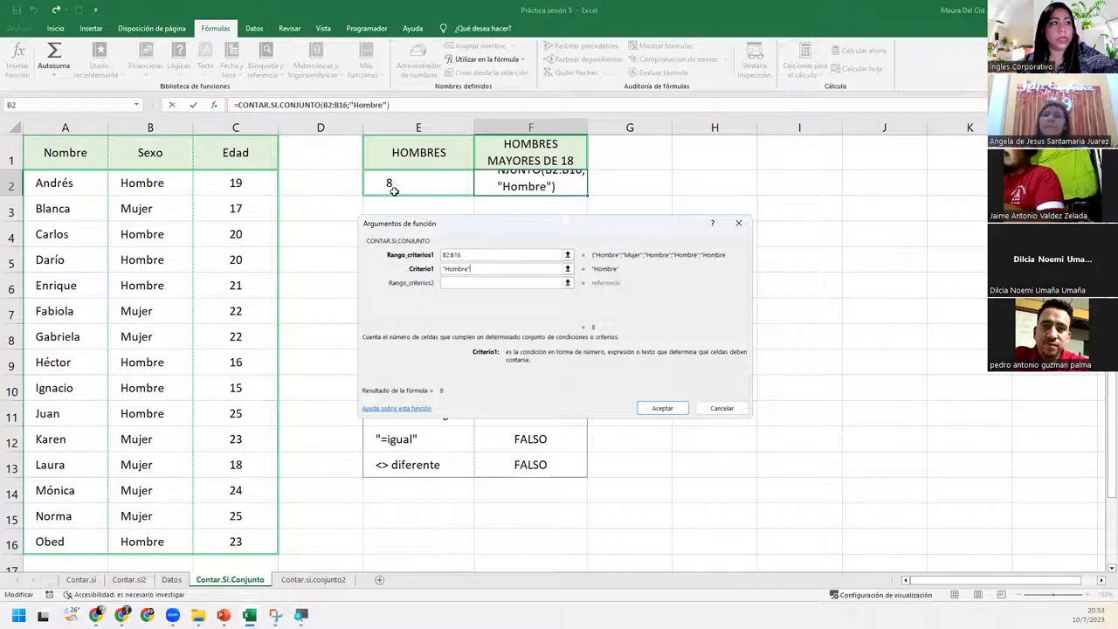
click(484, 269)
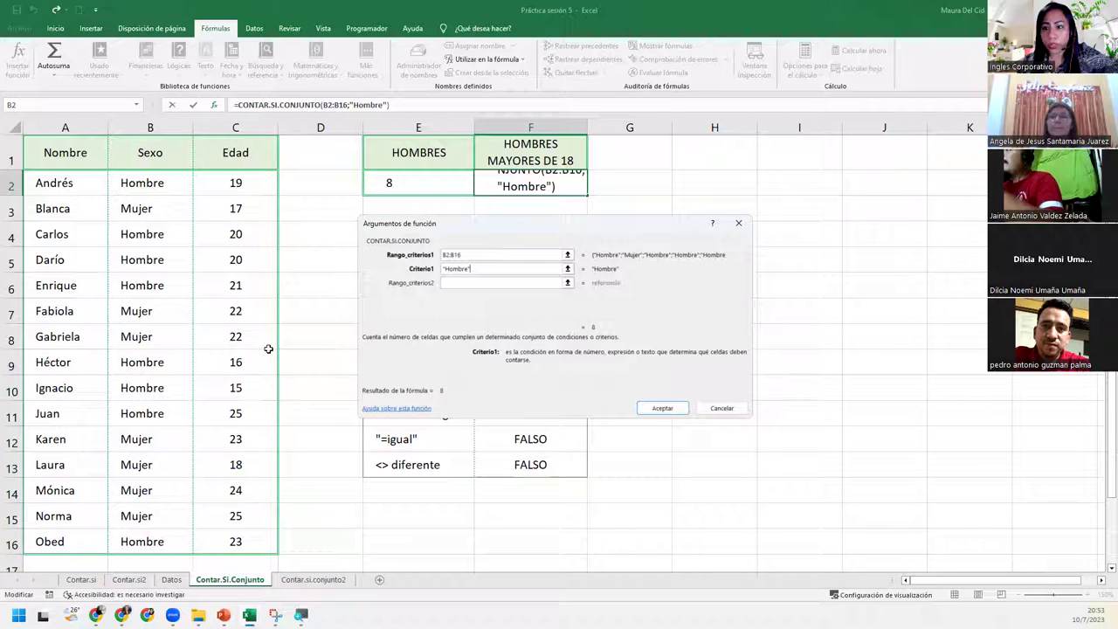
click(459, 284)
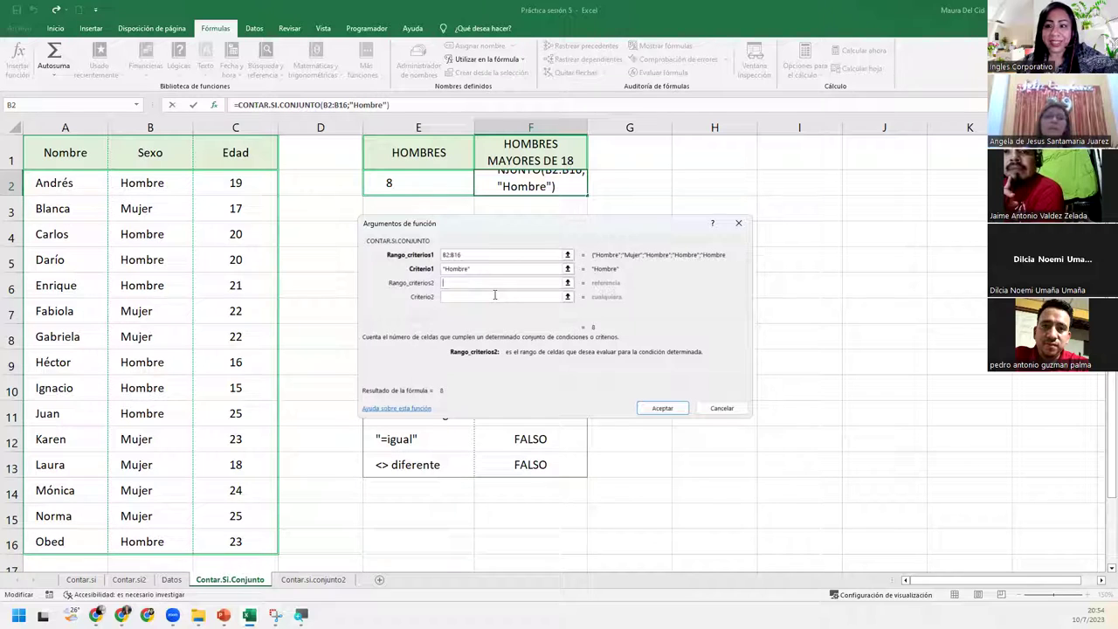
drag(210, 188, 262, 544)
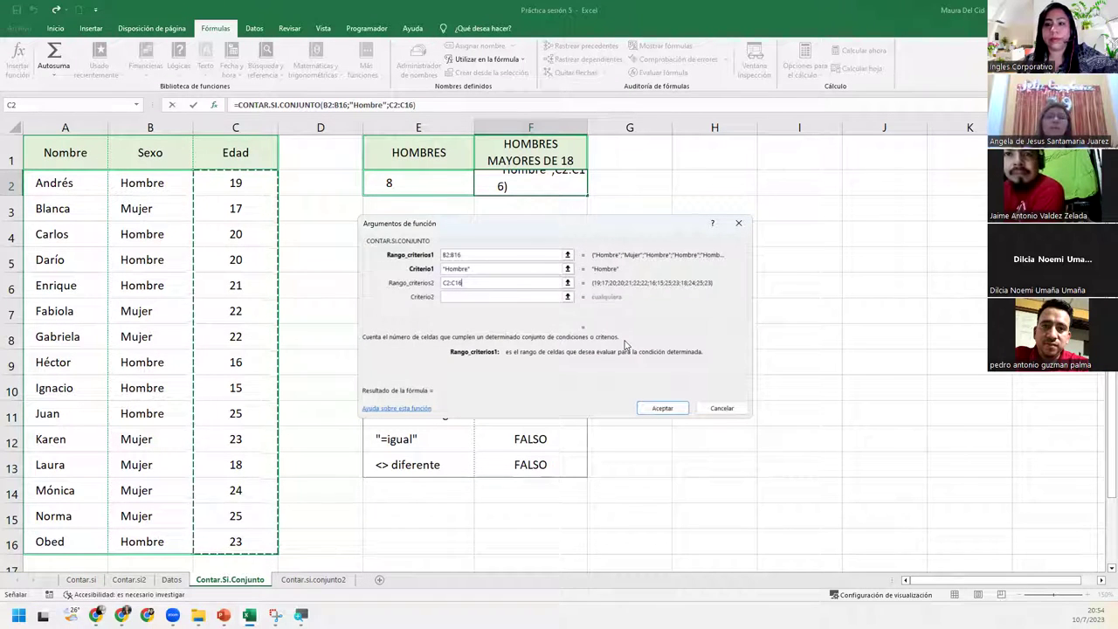
click(470, 297)
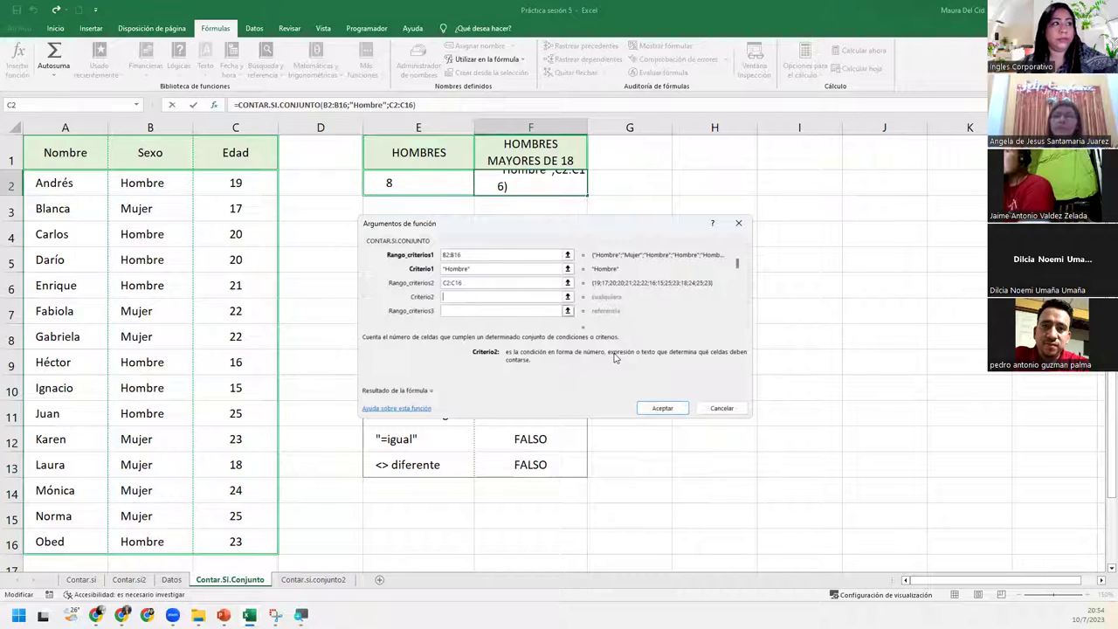
click(738, 223)
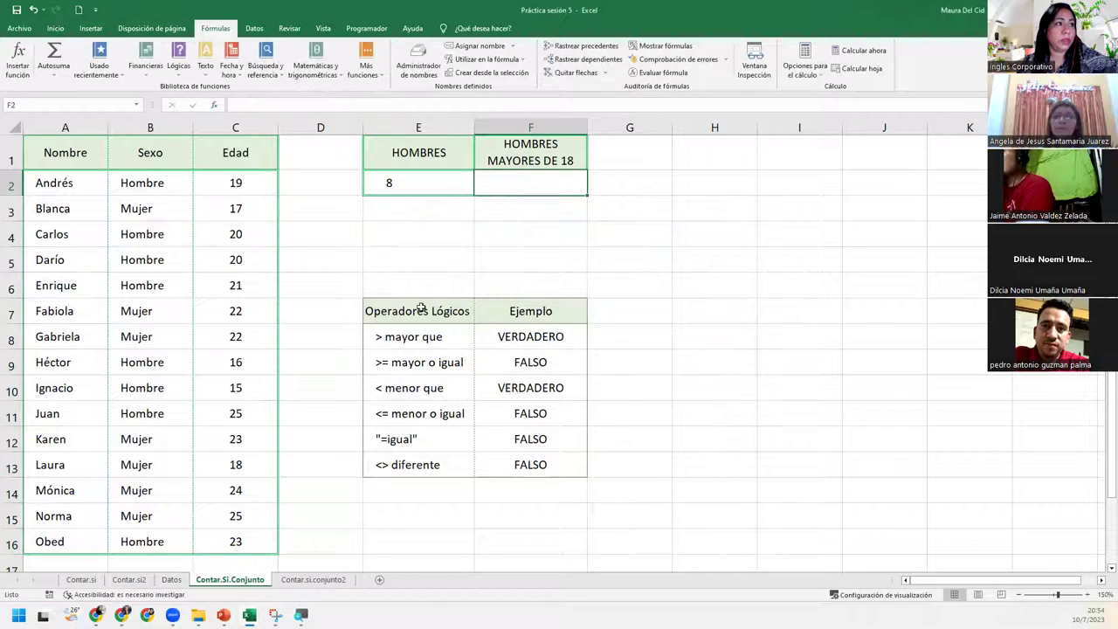
Start a CONTAR.SI.CONJUNTO formula in F2 with the Sexo cells B2:B16 as the first range and "hombre" as its criterion
click(366, 63)
mouse_move(410, 94)
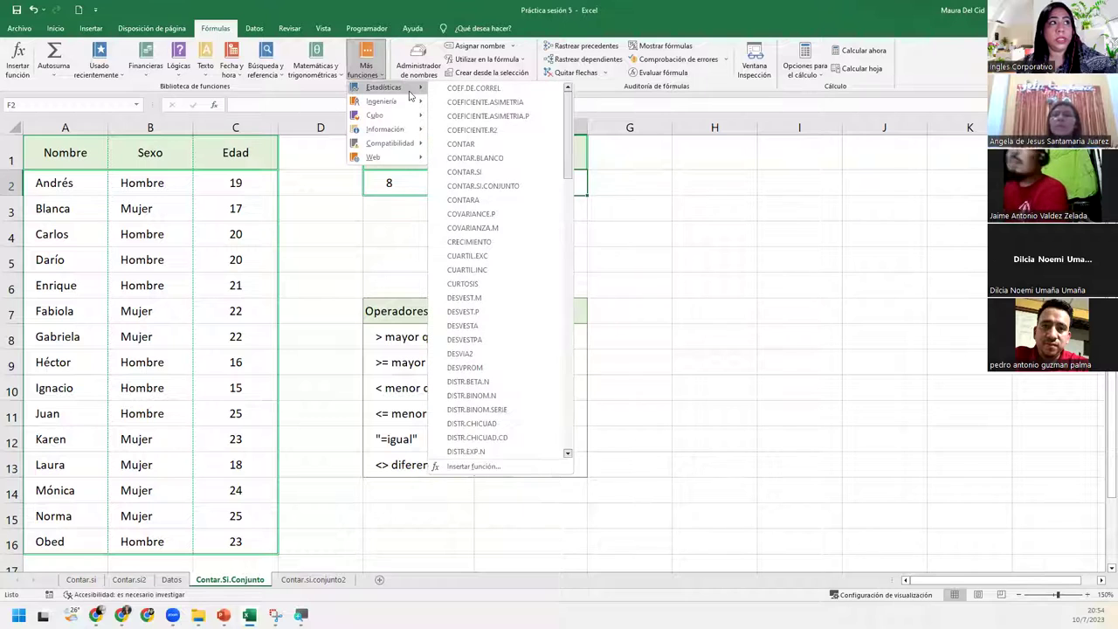
click(527, 187)
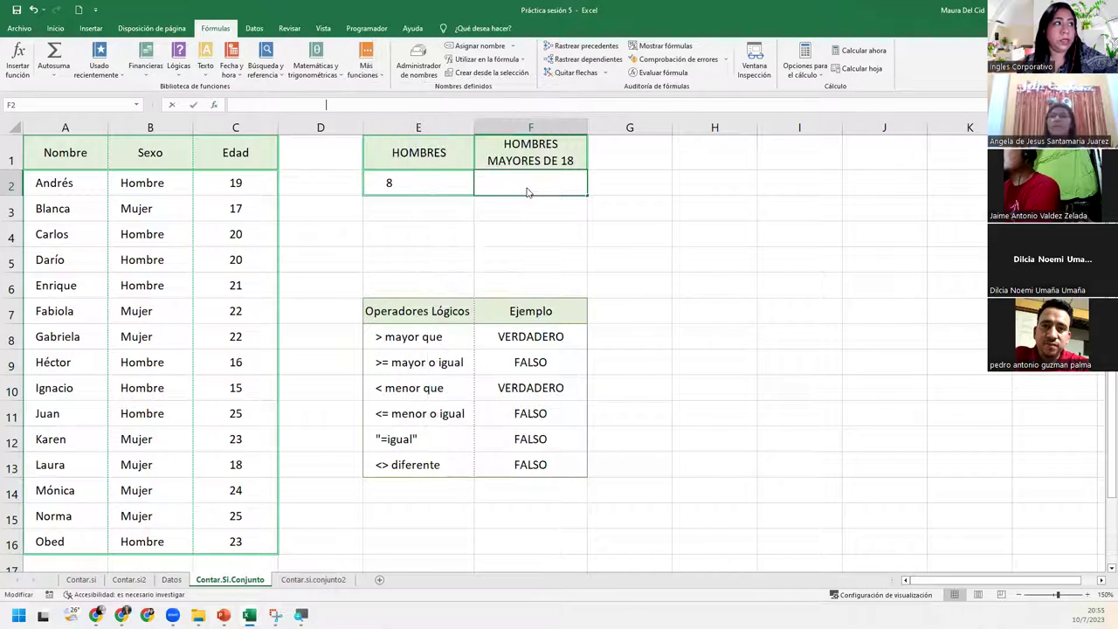
drag(149, 188, 171, 542)
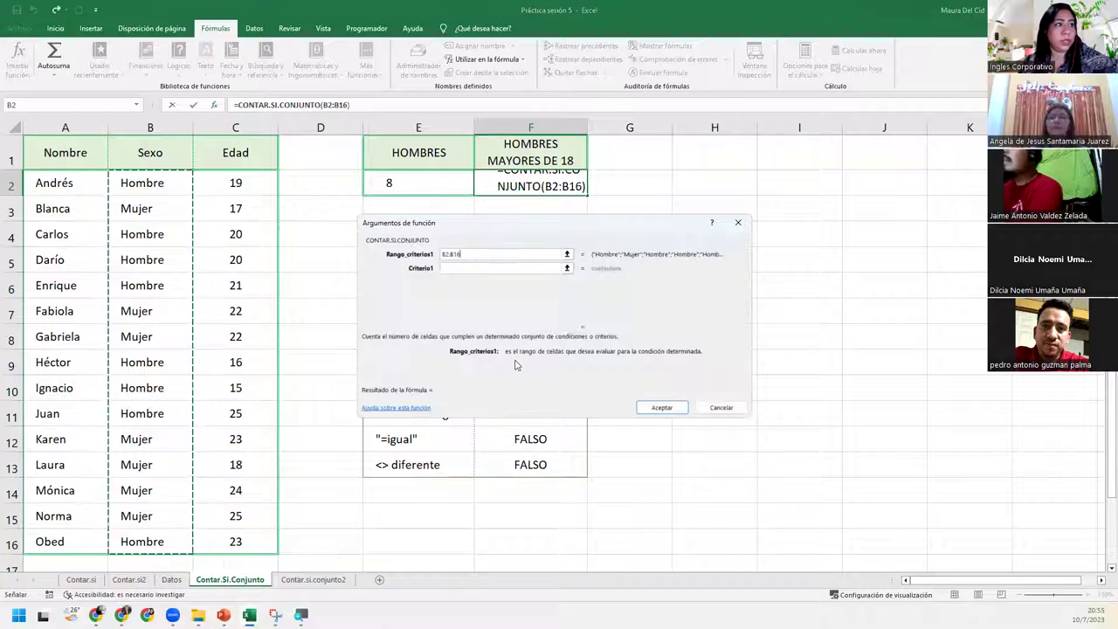
click(501, 267)
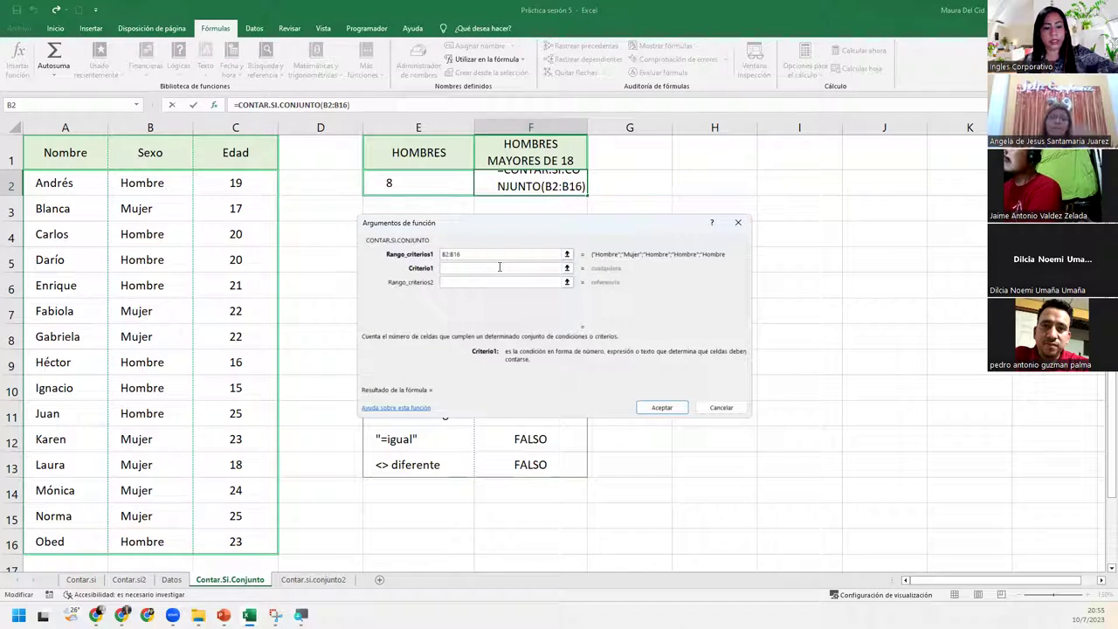
text("hombre")
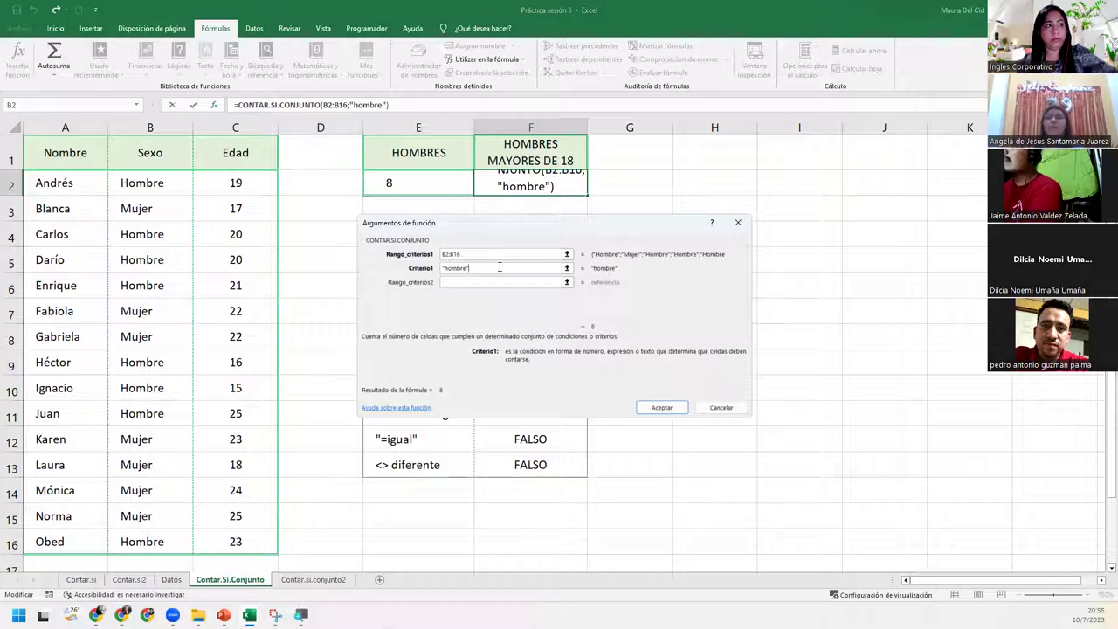
Complete the F2 formula with the Edad cells C2:C16 as the second range and ">18" as its criterion
click(480, 281)
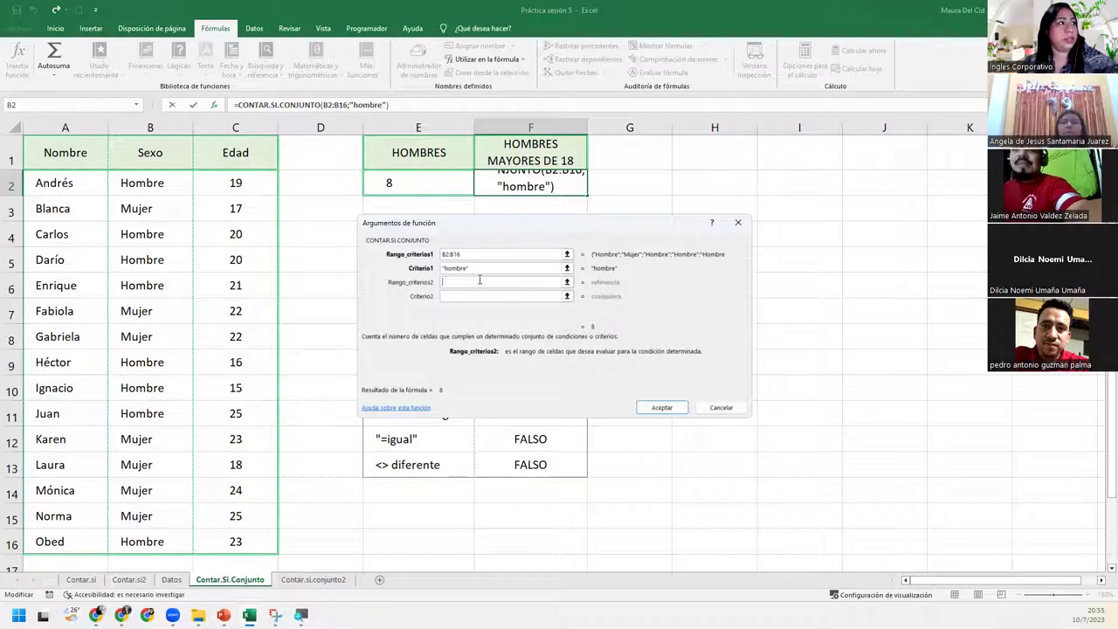
drag(249, 185, 242, 542)
click(497, 295)
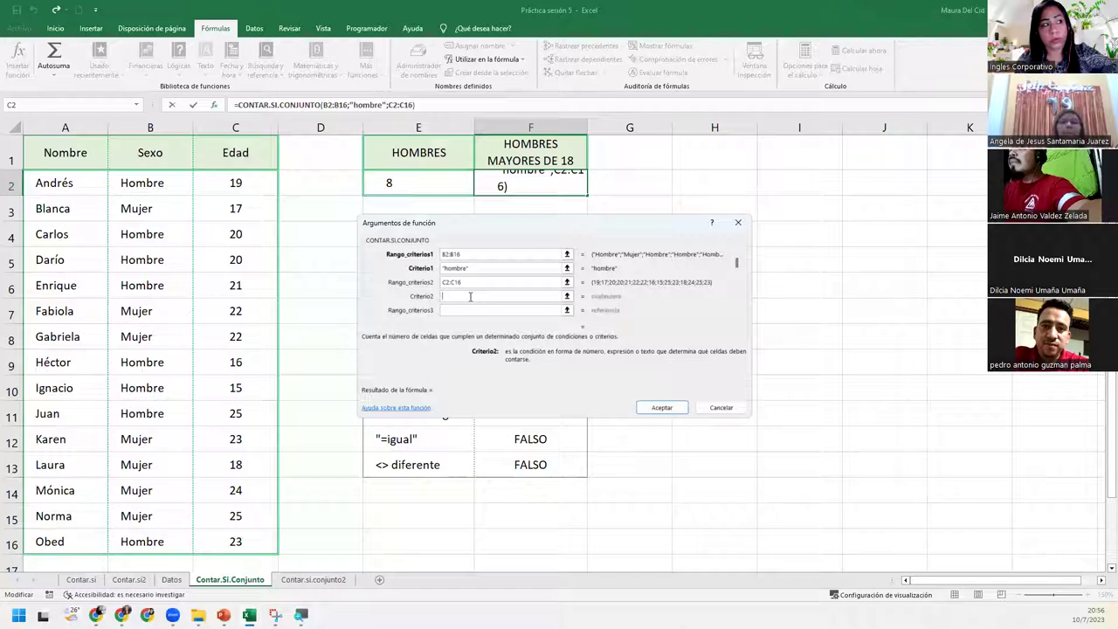
text(")
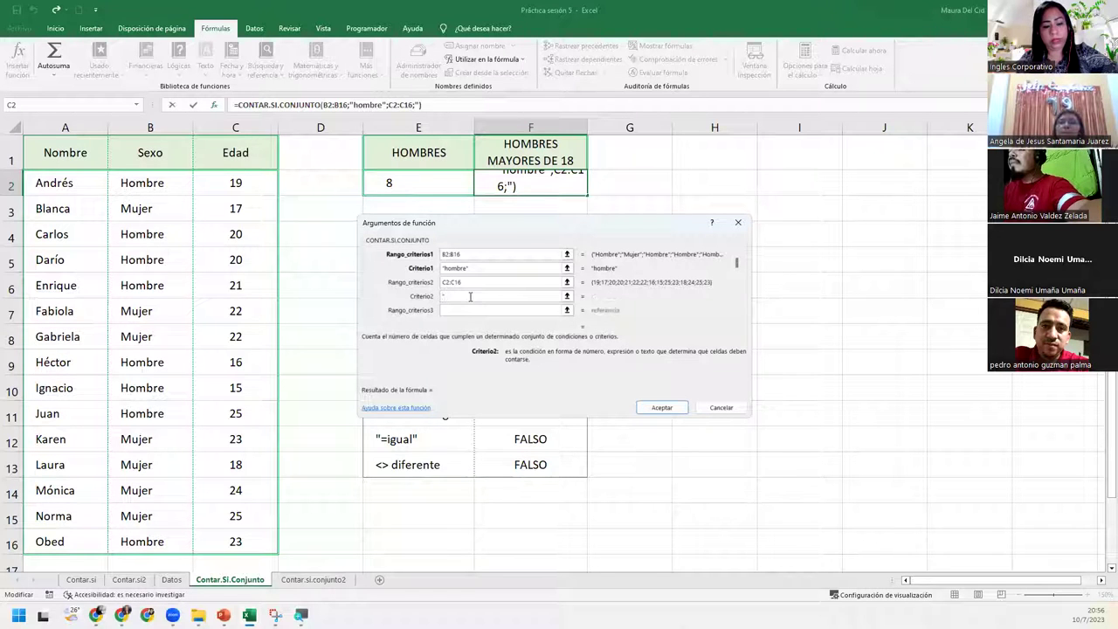
text(>18)
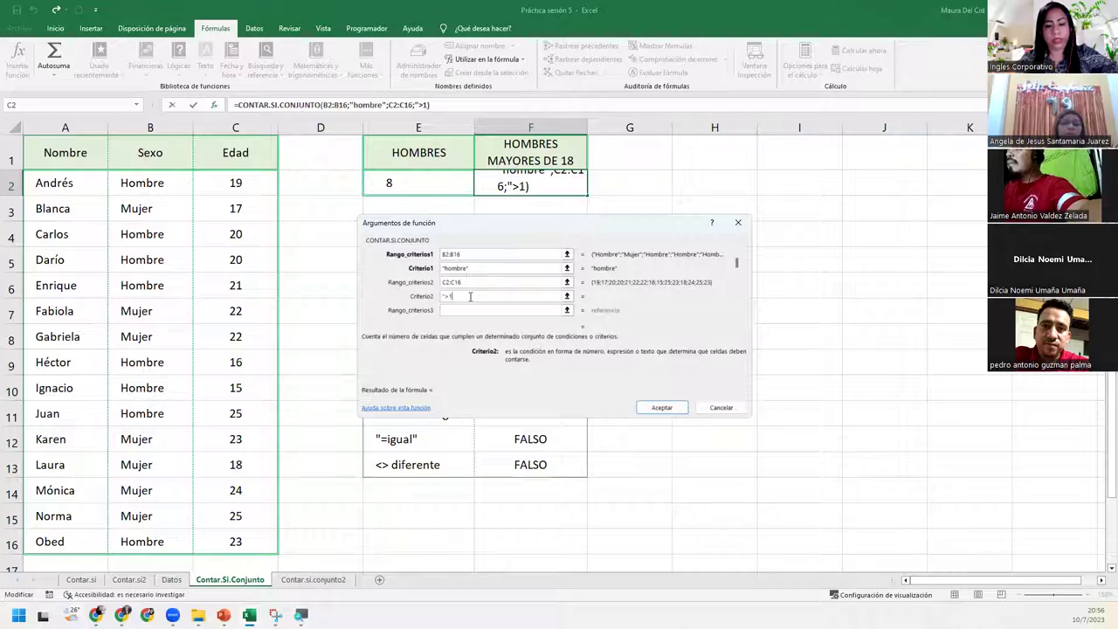
text(")
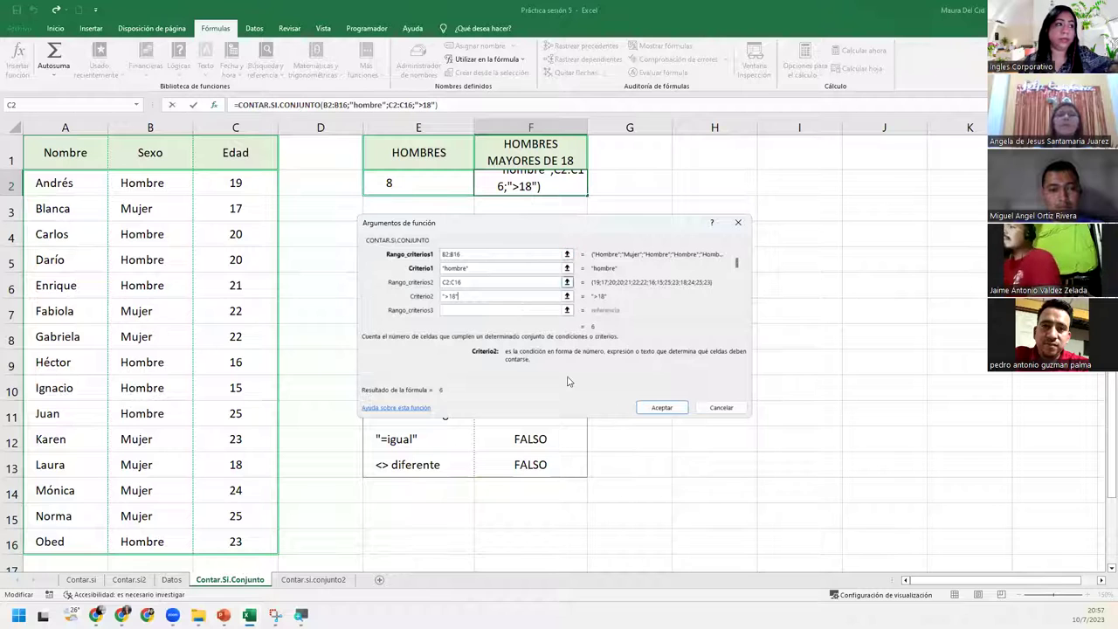
click(660, 408)
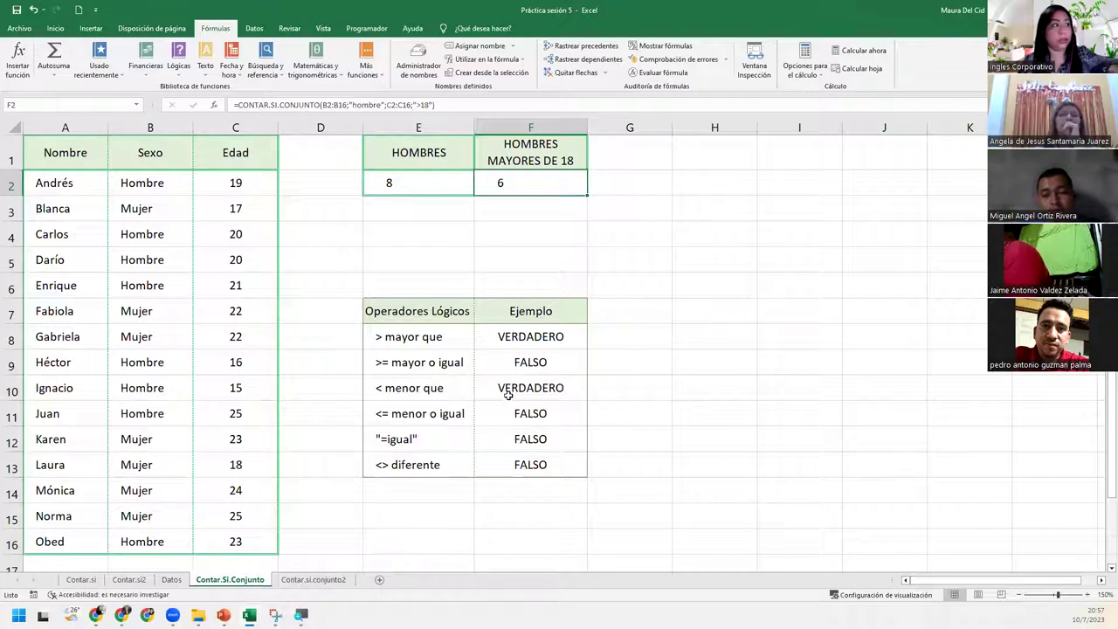
Check the F2 count by highlighting the Sexo and Edad cells of every man older than 18 in the table
click(157, 182)
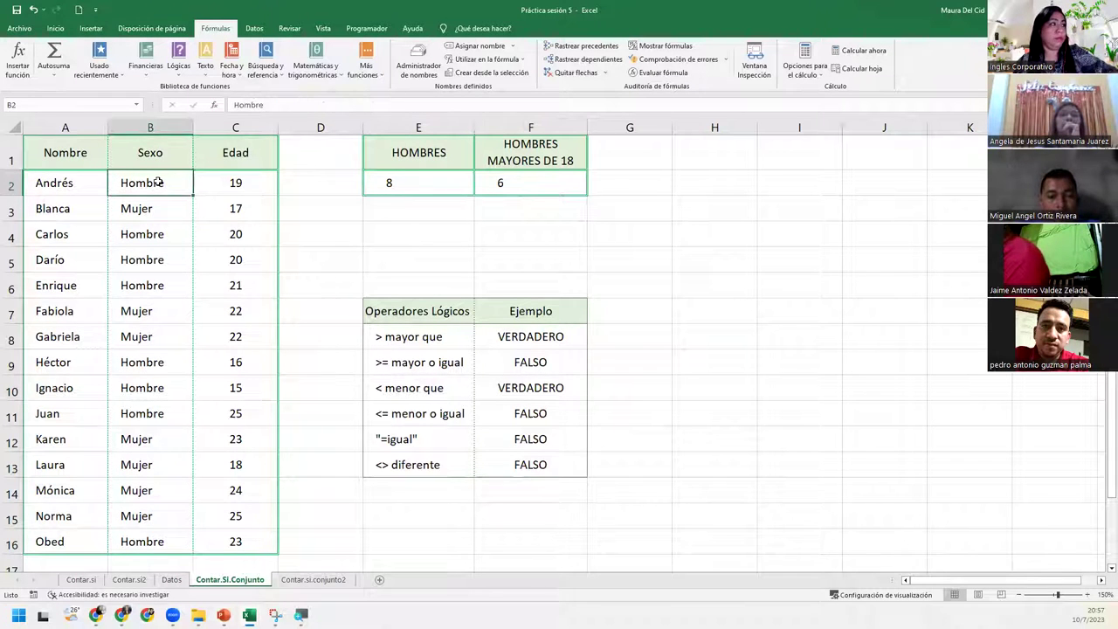
drag(157, 181, 220, 184)
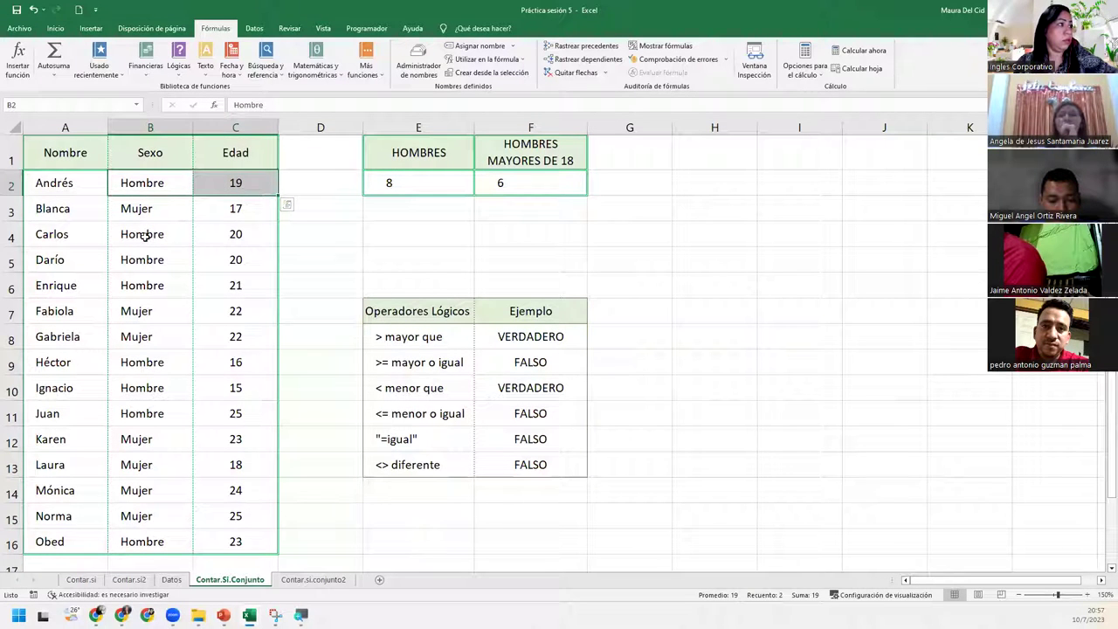
ctrl+drag(166, 237, 234, 236)
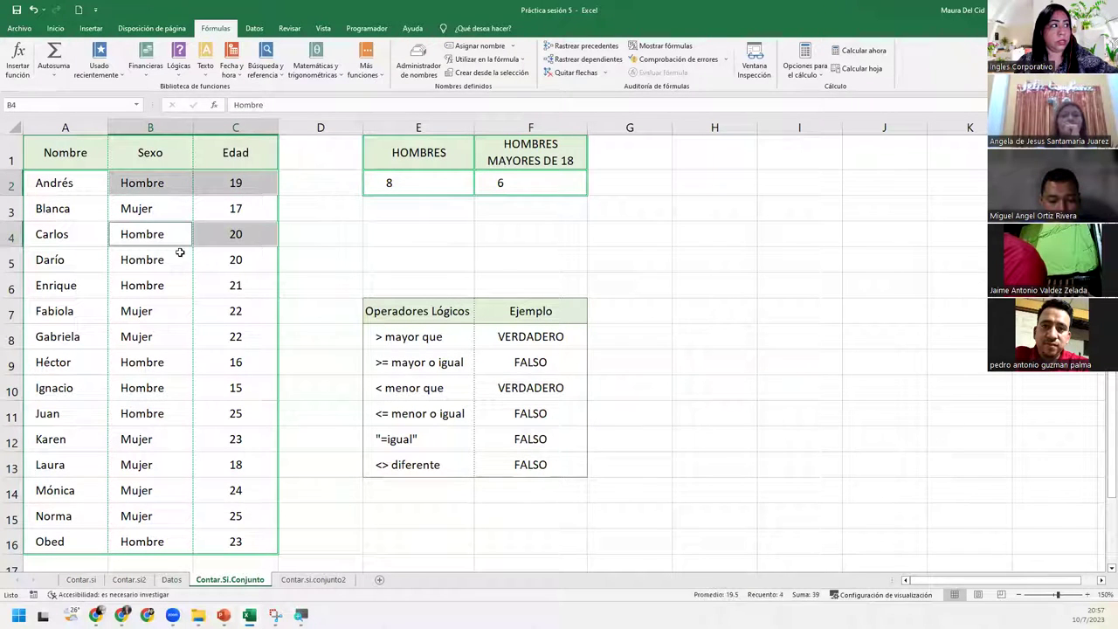
ctrl+drag(163, 260, 215, 284)
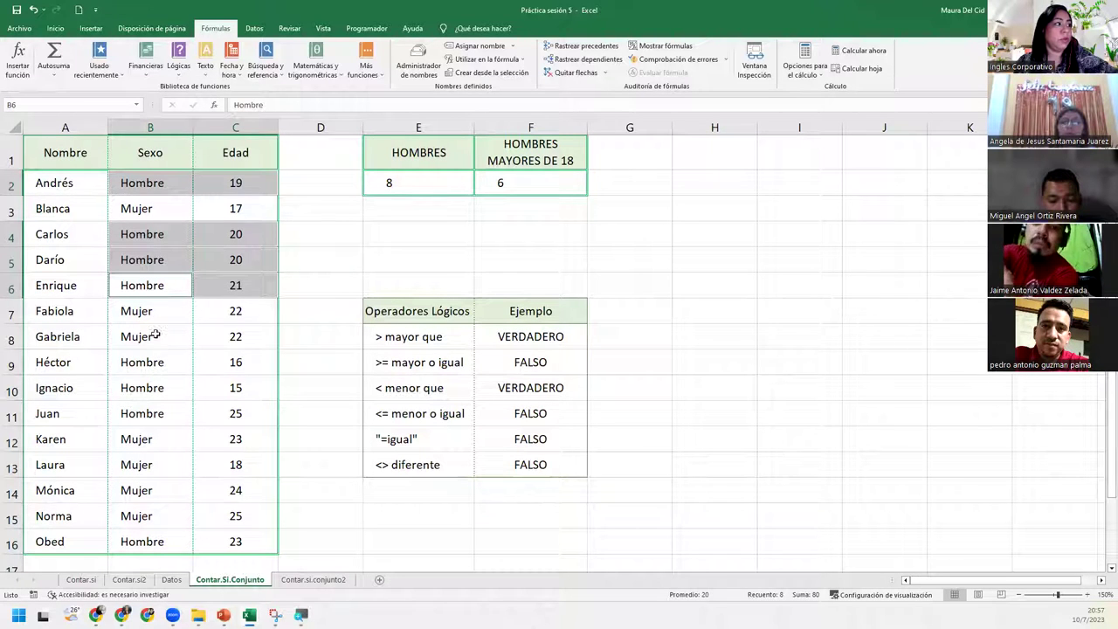
ctrl+click(129, 415)
drag(129, 416, 207, 417)
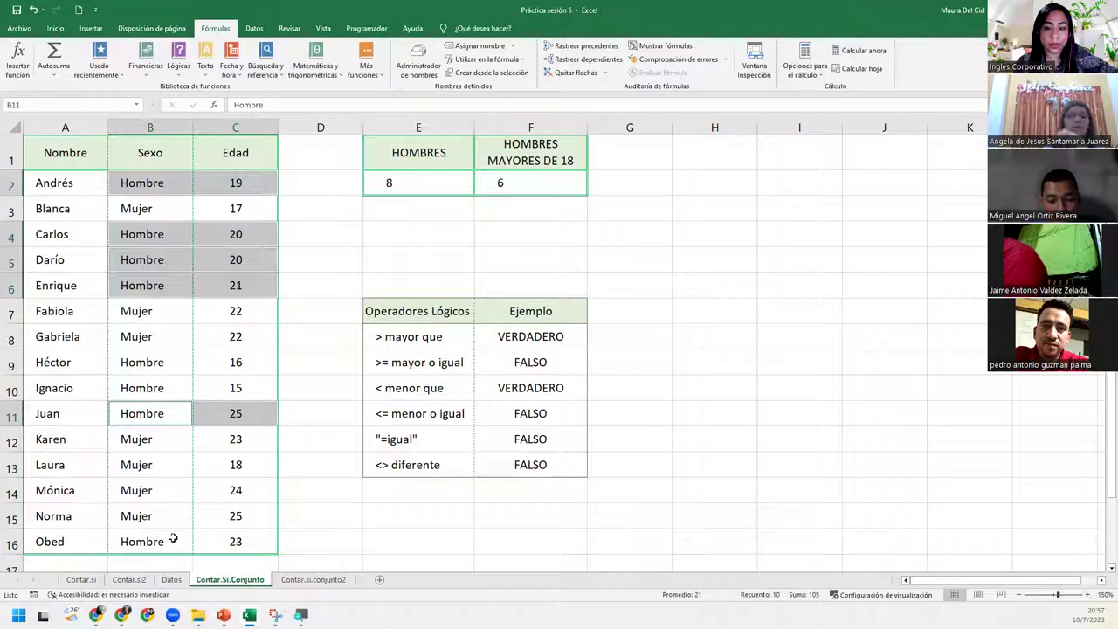
ctrl+drag(173, 539, 218, 539)
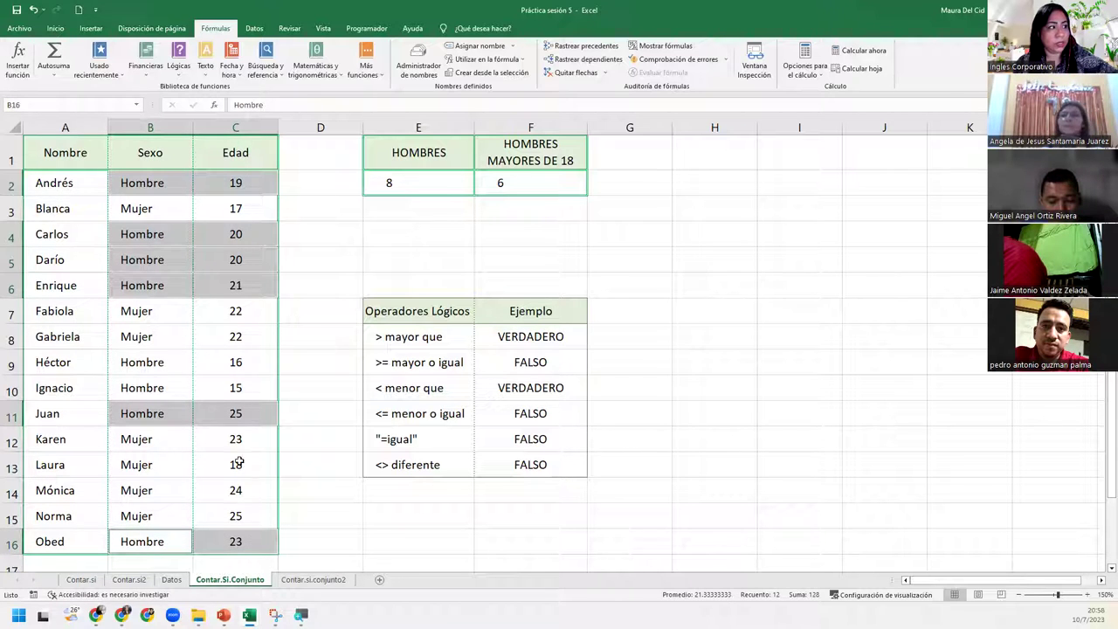
ctrl+click(536, 179)
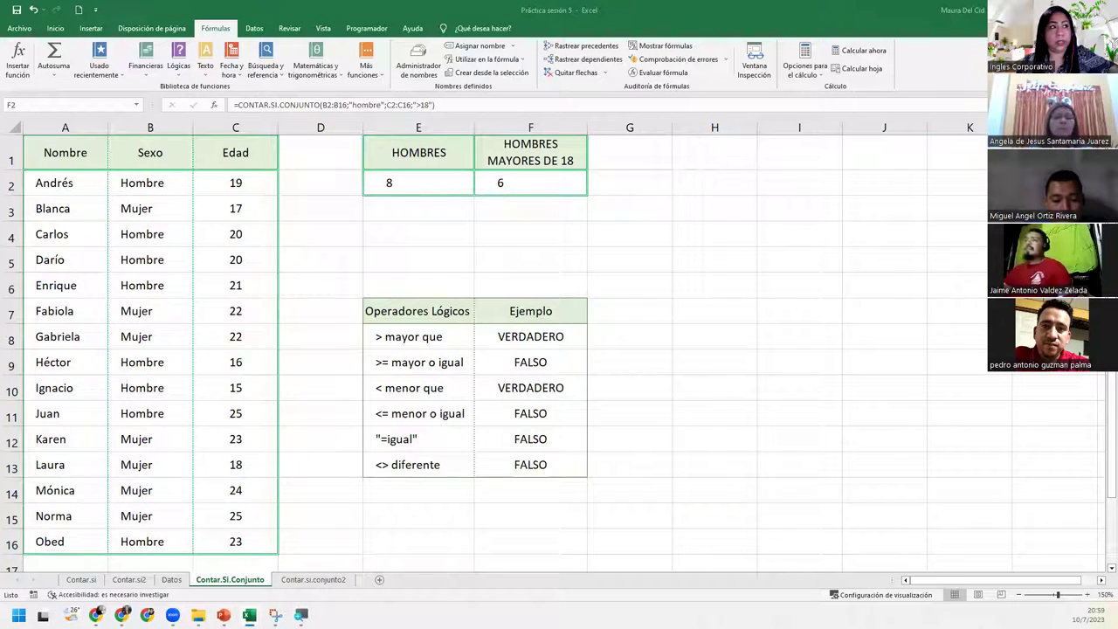
Copy the formatting of the HOMBRES MAYORES DE 18 cells F1:F2 to G1:G2
click(541, 194)
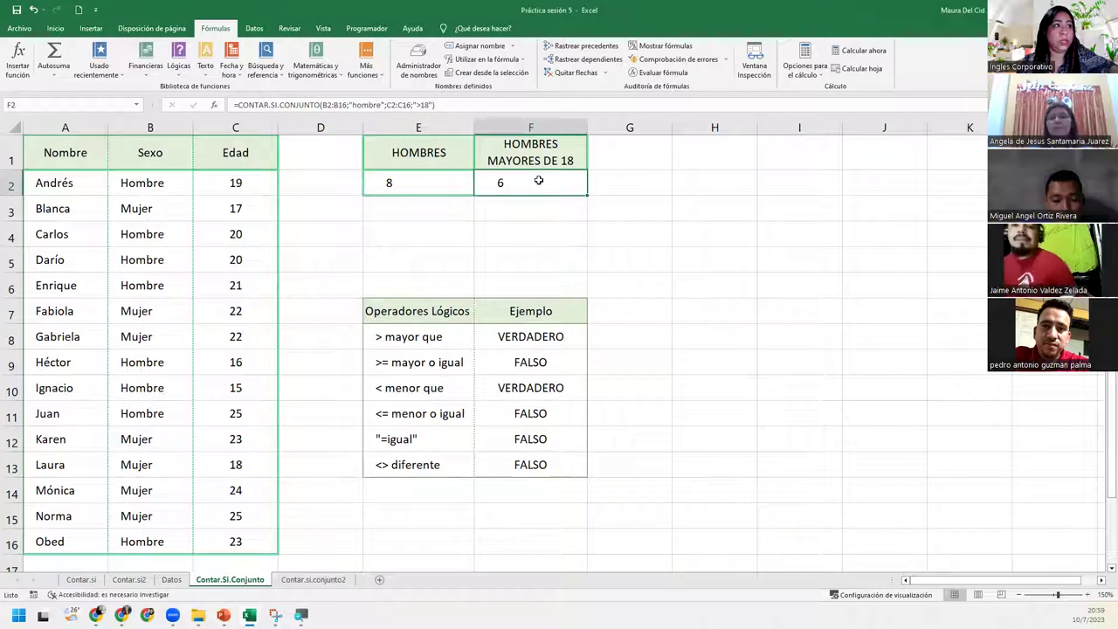
click(612, 185)
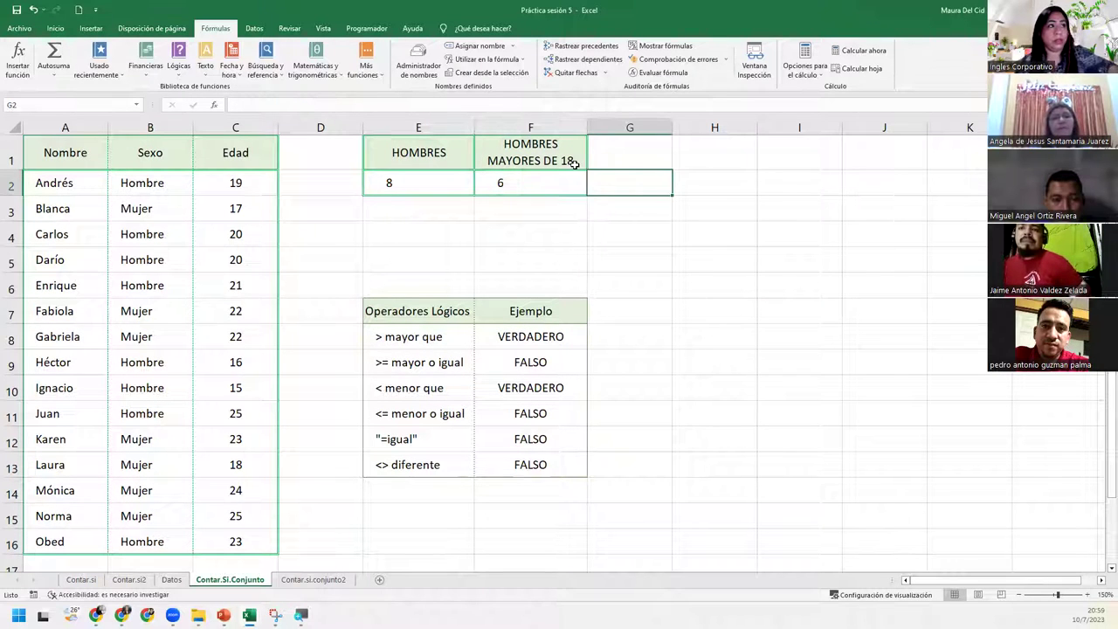
click(572, 159)
drag(573, 176, 592, 200)
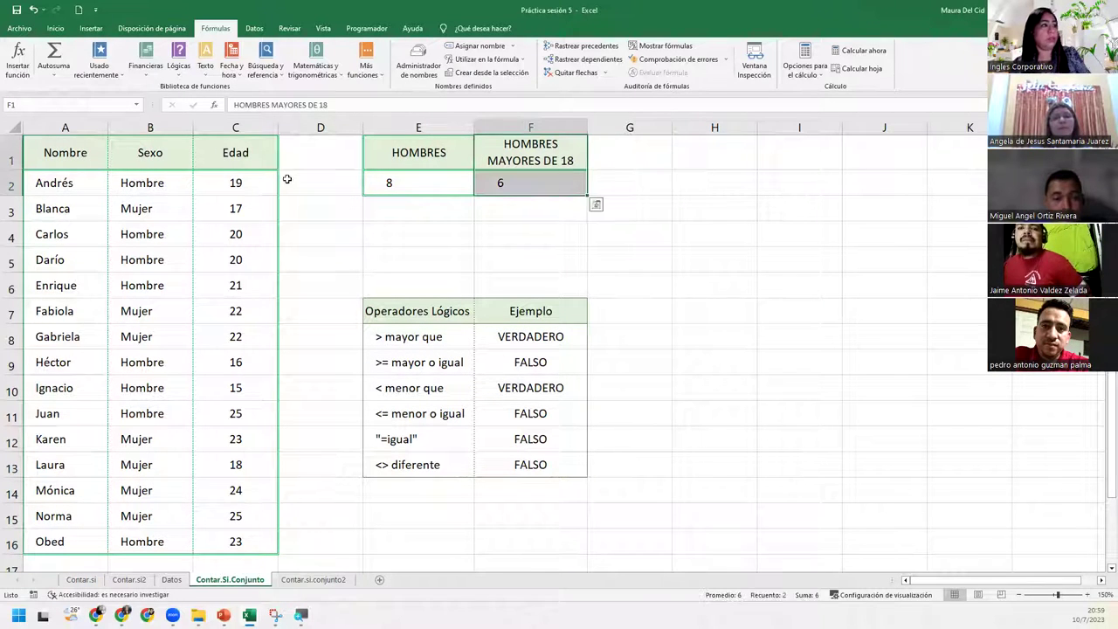
click(55, 28)
click(61, 73)
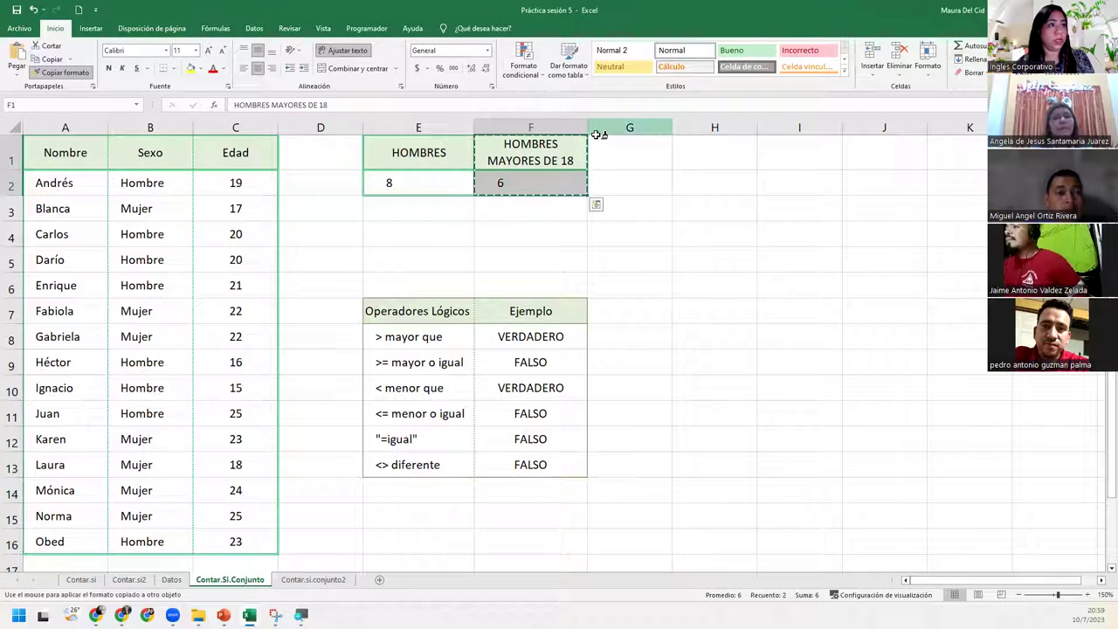
click(609, 159)
drag(609, 159, 611, 184)
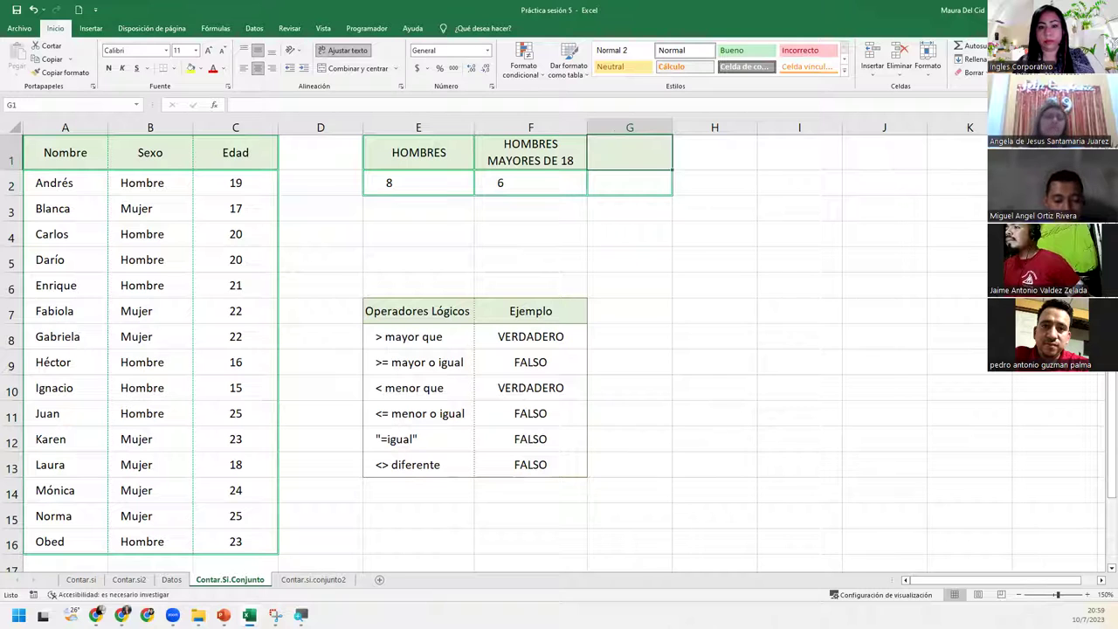
Enter the heading "Mujeres menores de 18" in G1
key(F2)
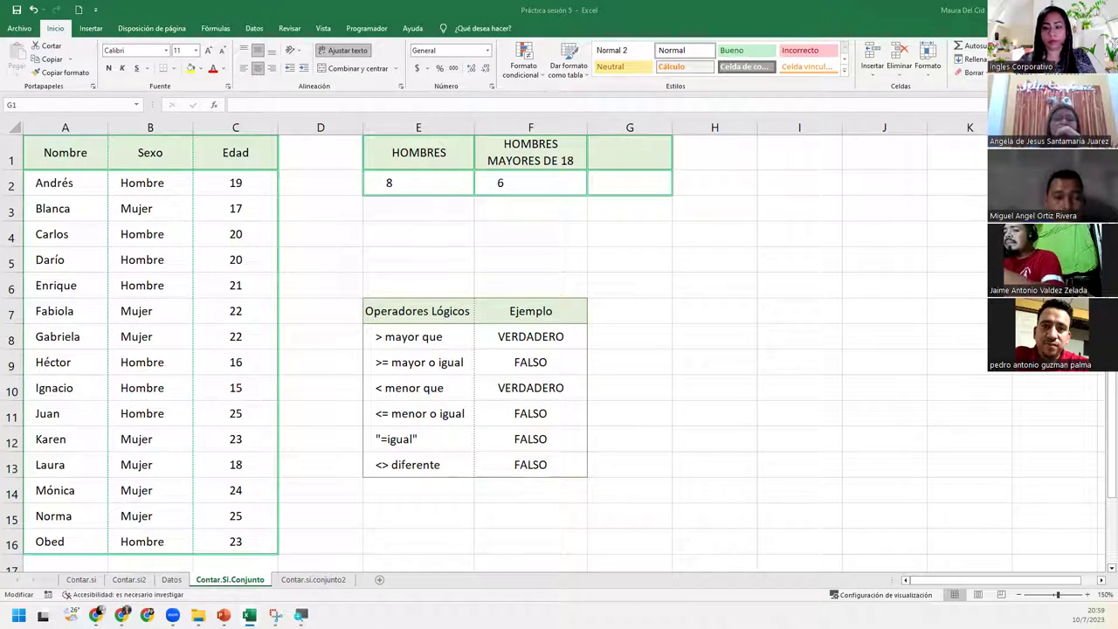
key(Escape)
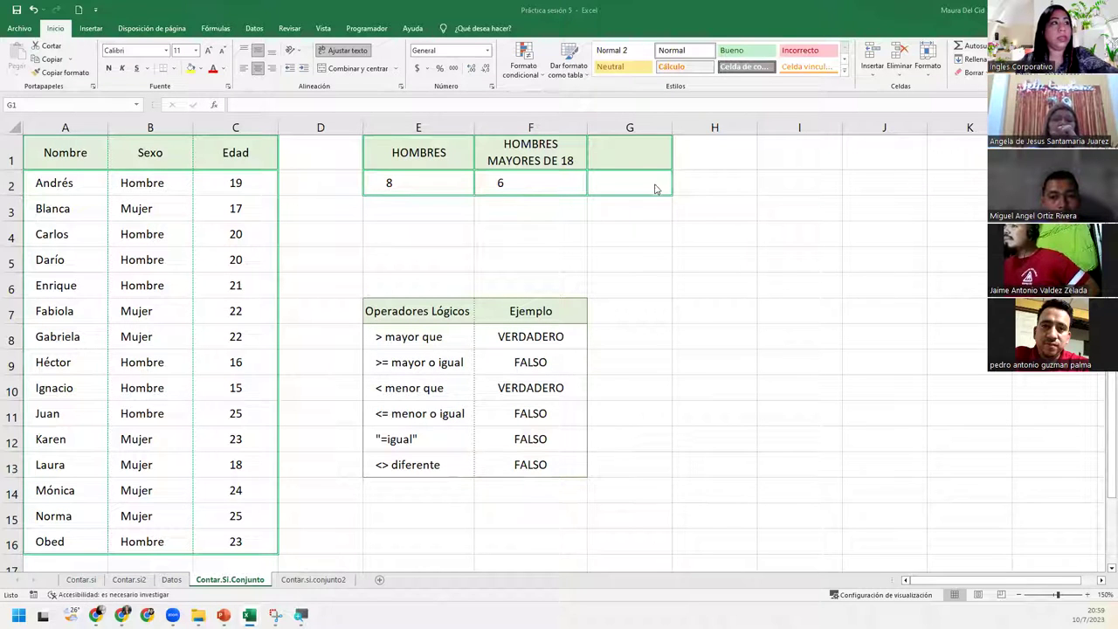
click(624, 145)
text(Mujeres )
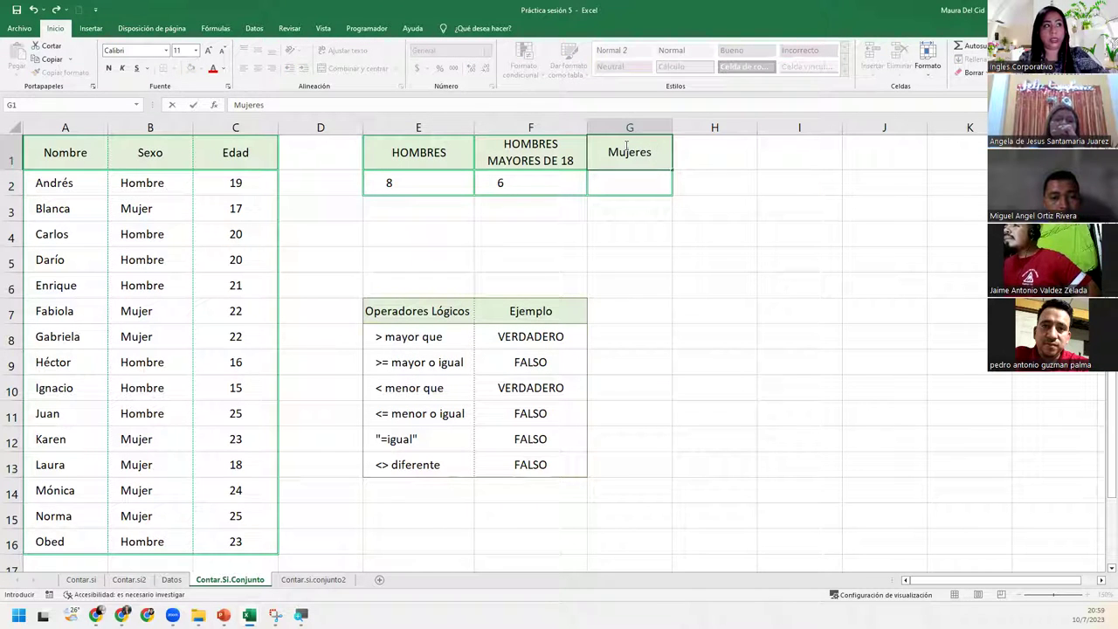
text(menores d)
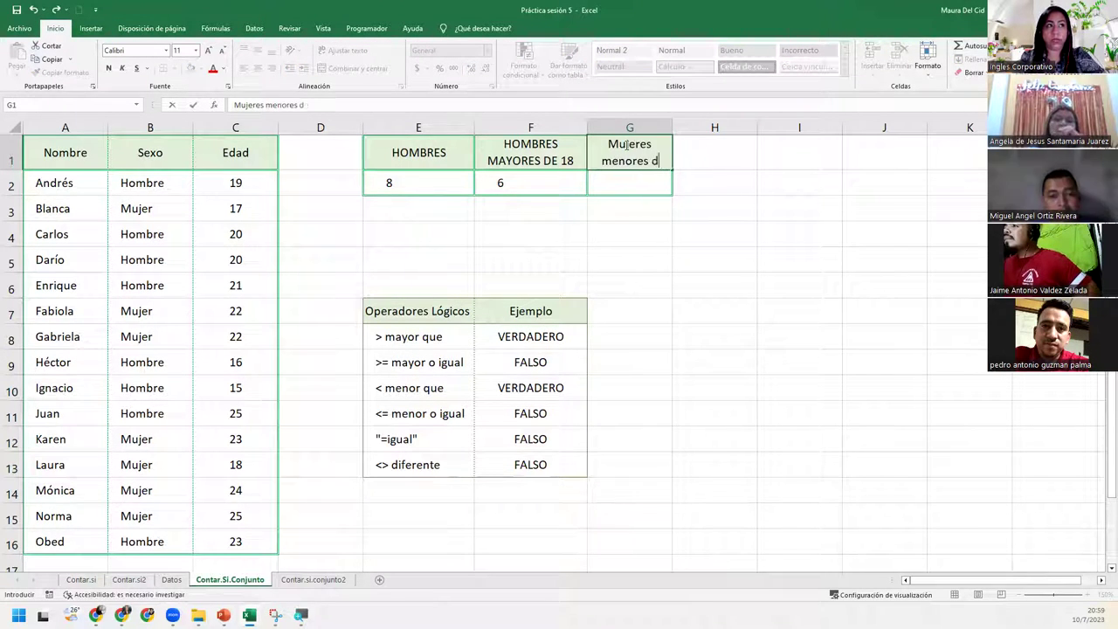
text(e 18)
key(Return)
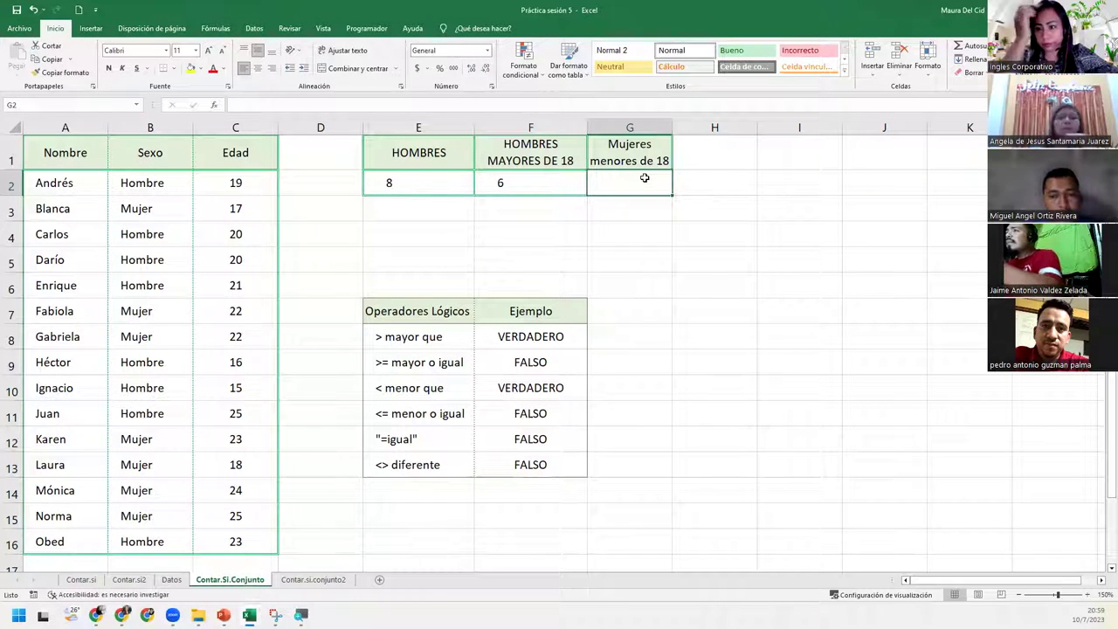
Start a CONTAR.SI.CONJUNTO formula in G2 with the Sexo cells B2:B16 as the first range and "Mujer" as its criterion
text(=c)
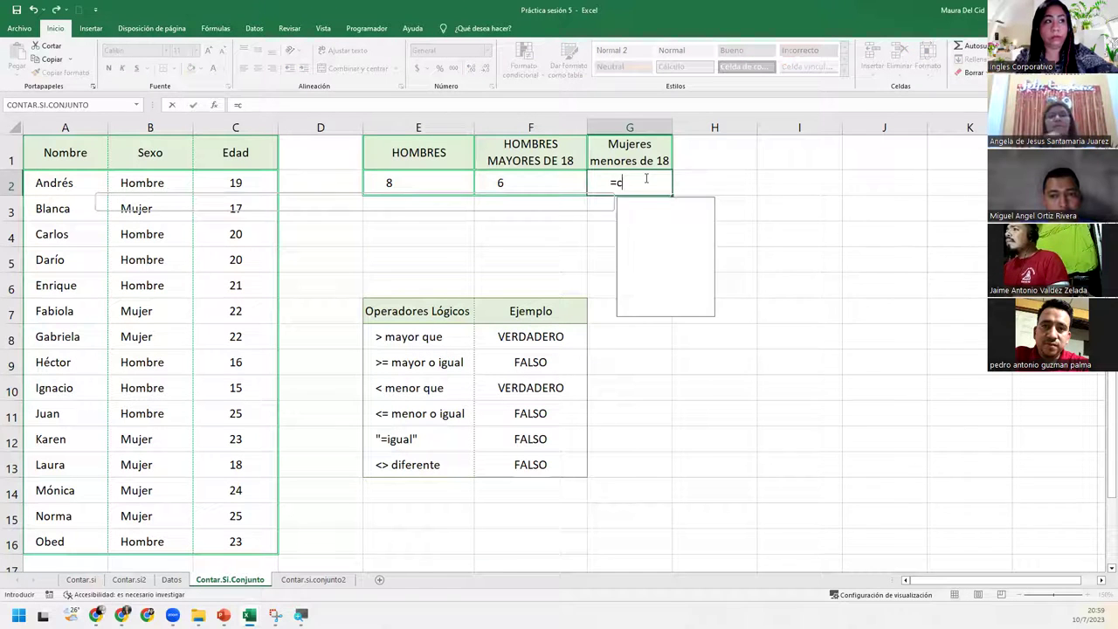
text(ontar)
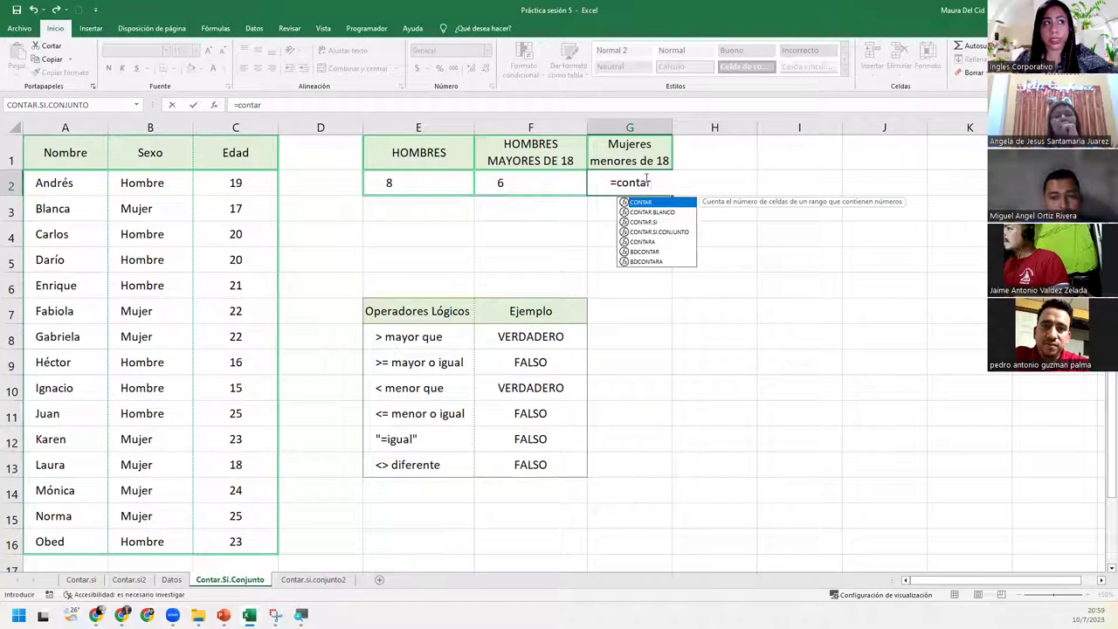
key(Down)
key(Down)
key(Down)
key(Tab)
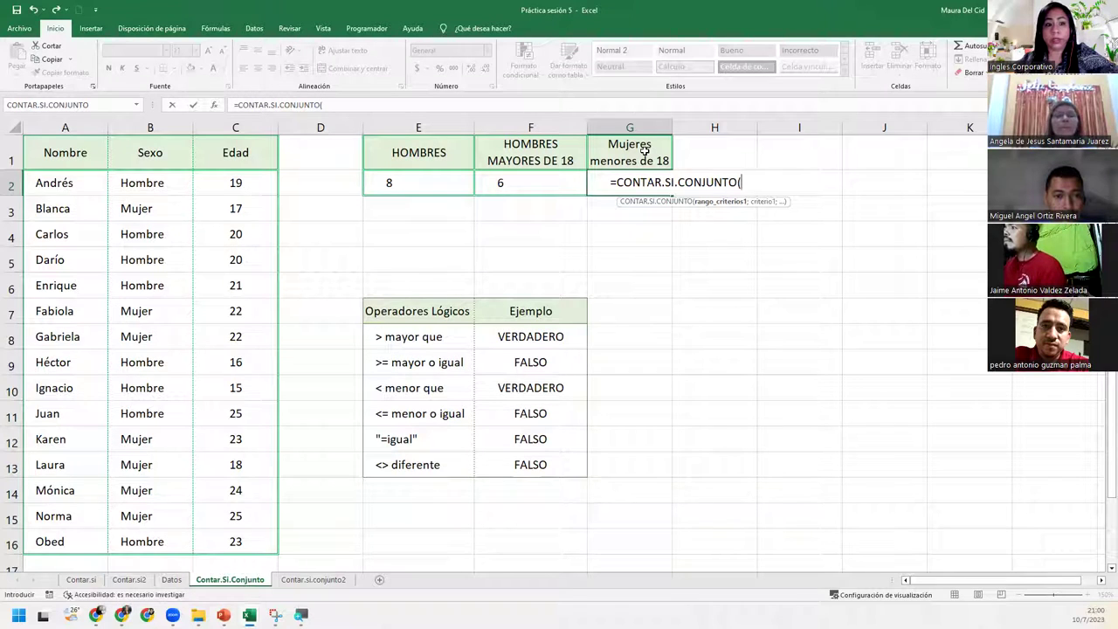
click(149, 183)
drag(159, 269, 155, 538)
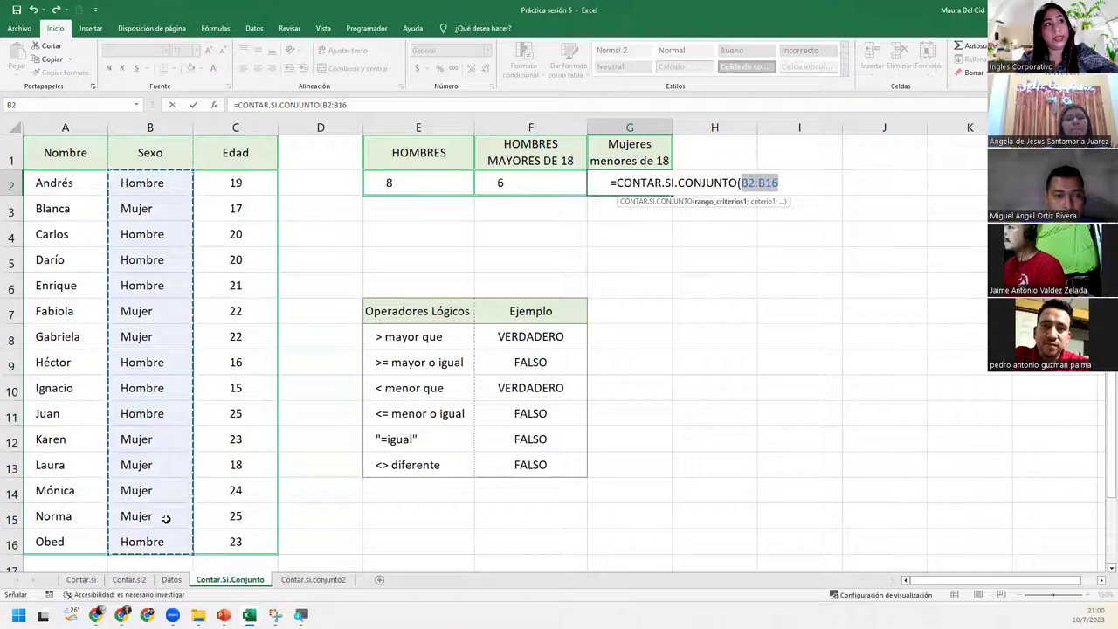
text(;"M)
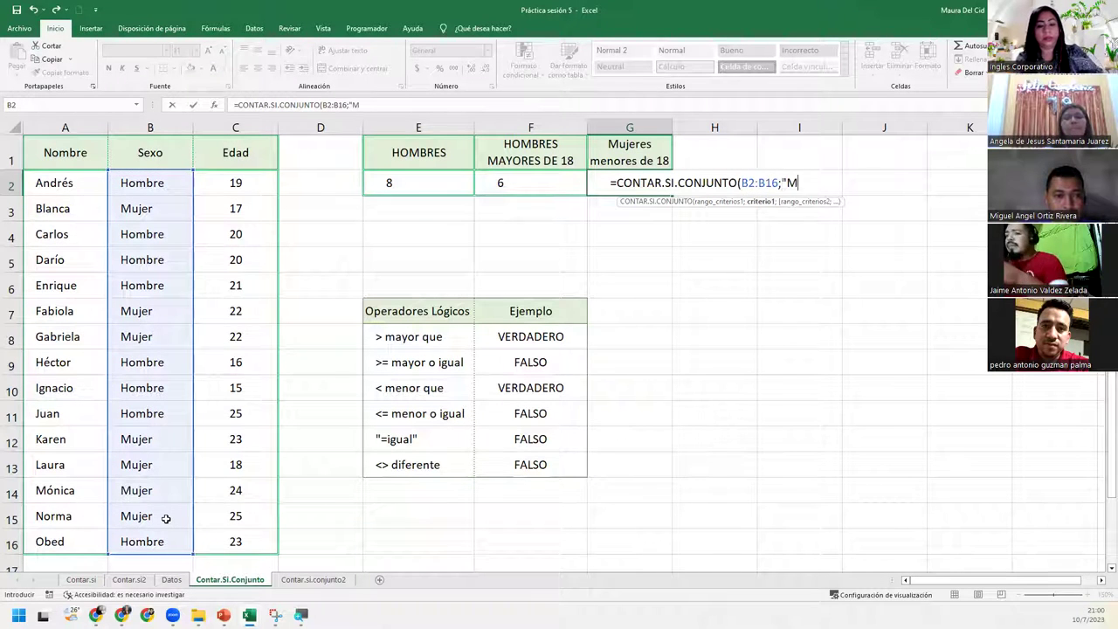
text(ujer")
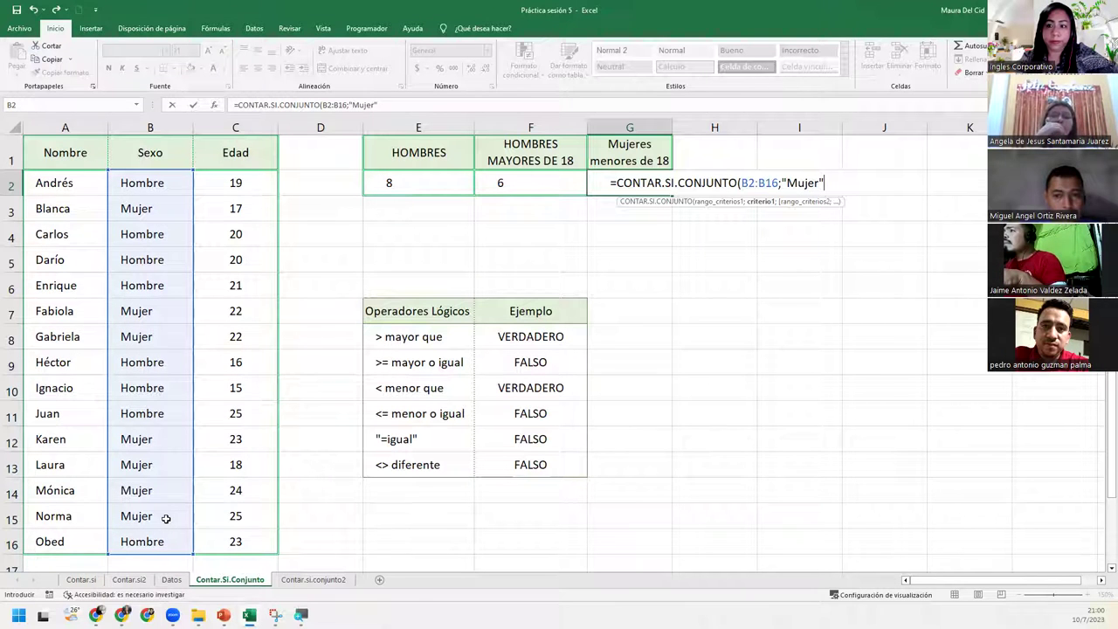
Complete the G2 formula with the Edad cells C2:C16 as the second range and "<18" as its criterion
text(;)
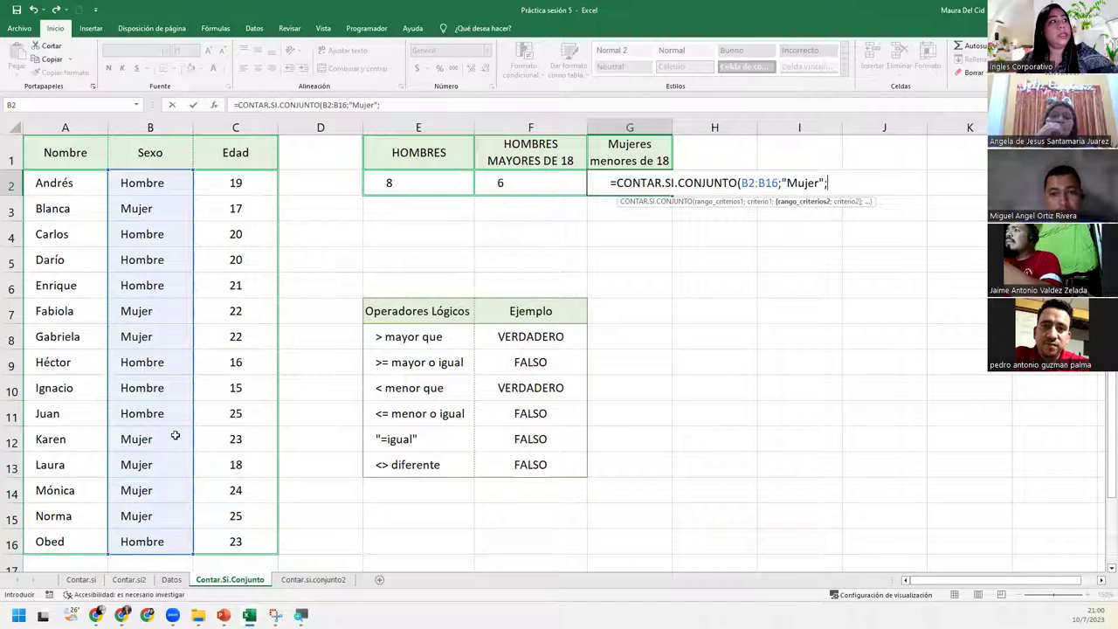
drag(238, 184, 259, 543)
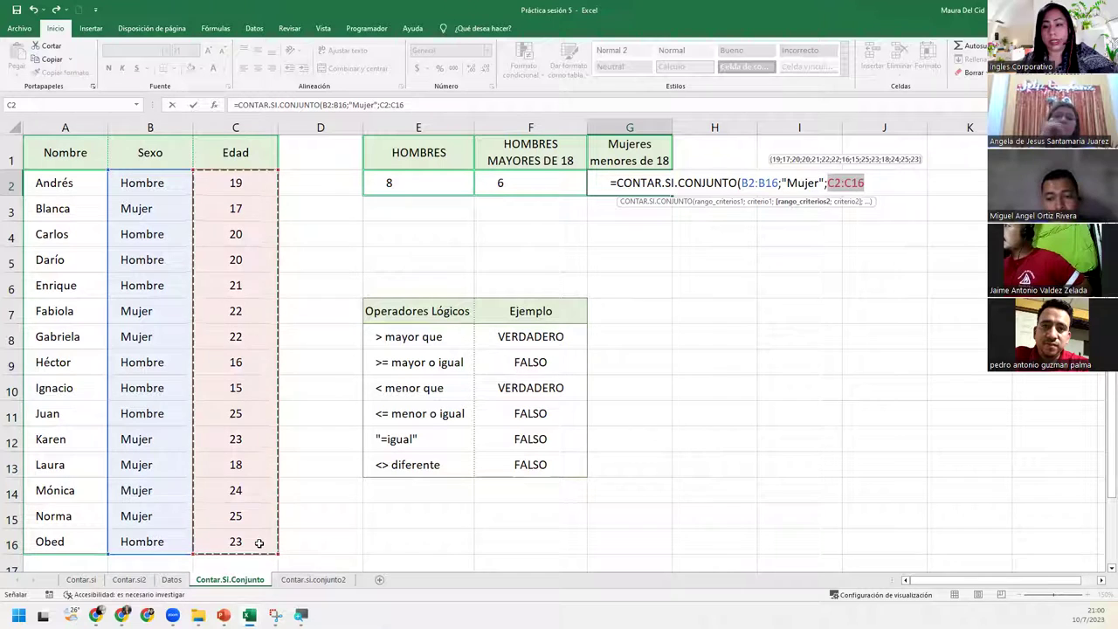
text(;)
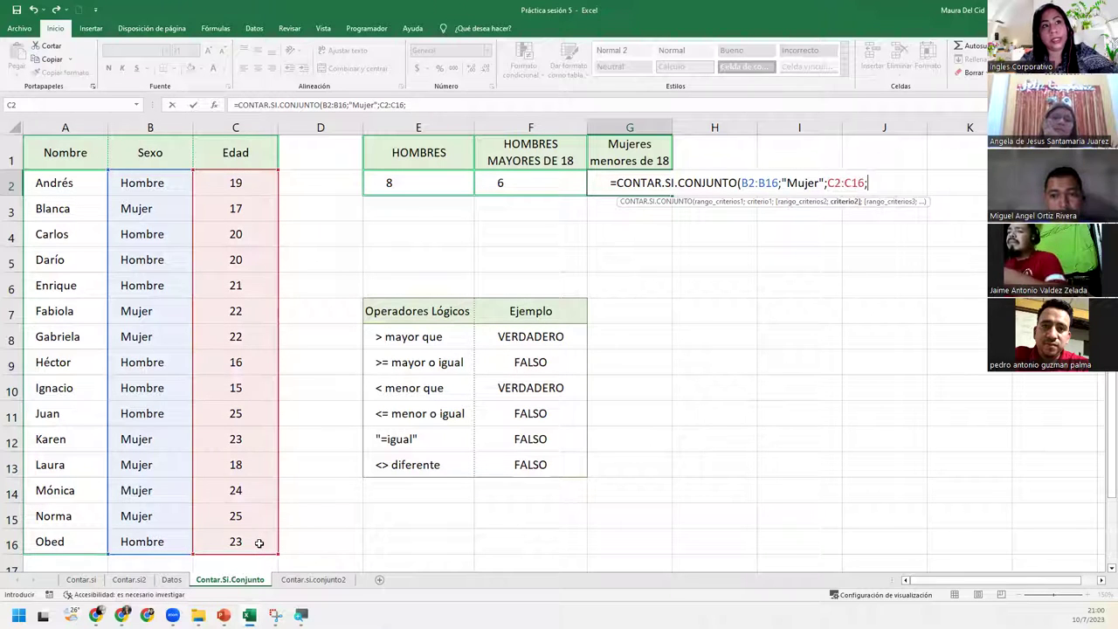
text("<18"))
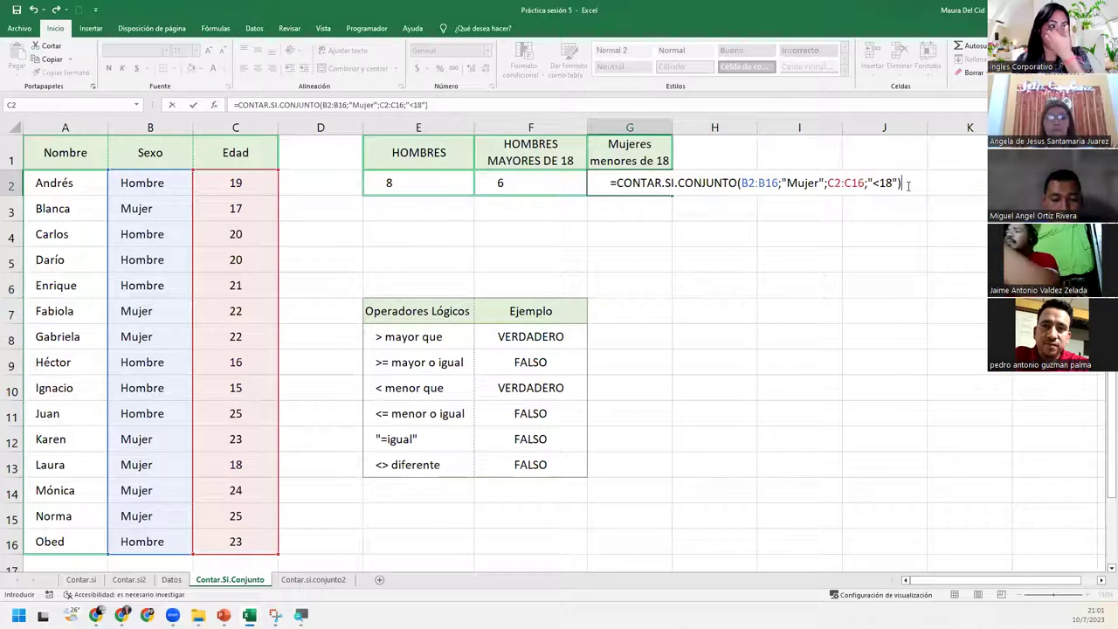
key(Return)
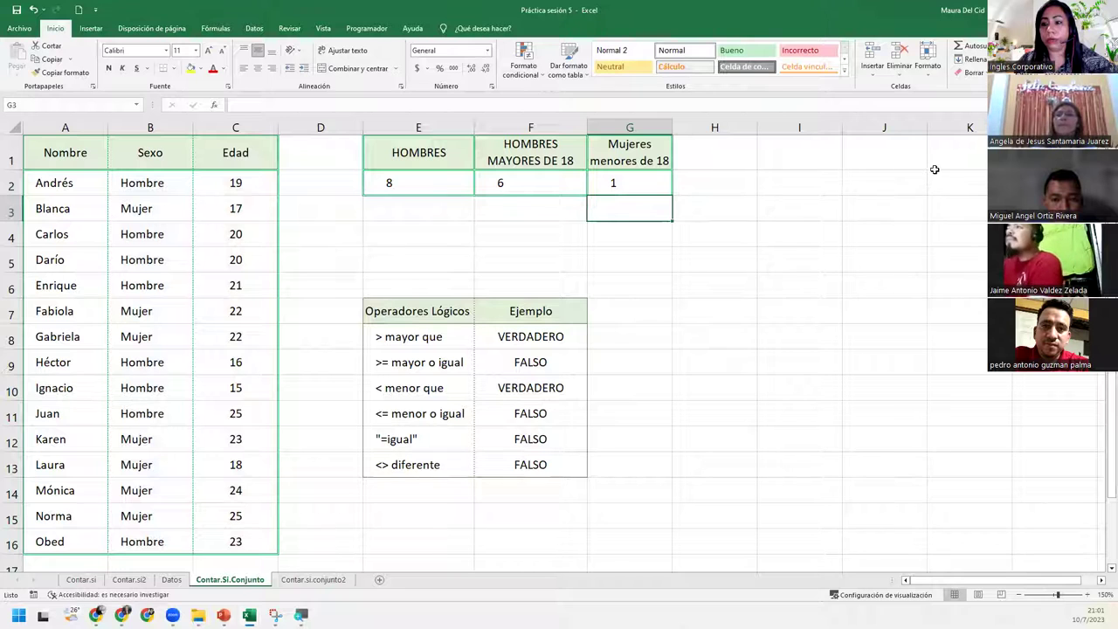
Check the G2 count by highlighting the Sexo and Edad cells of the woman under 18 in row 3
click(657, 185)
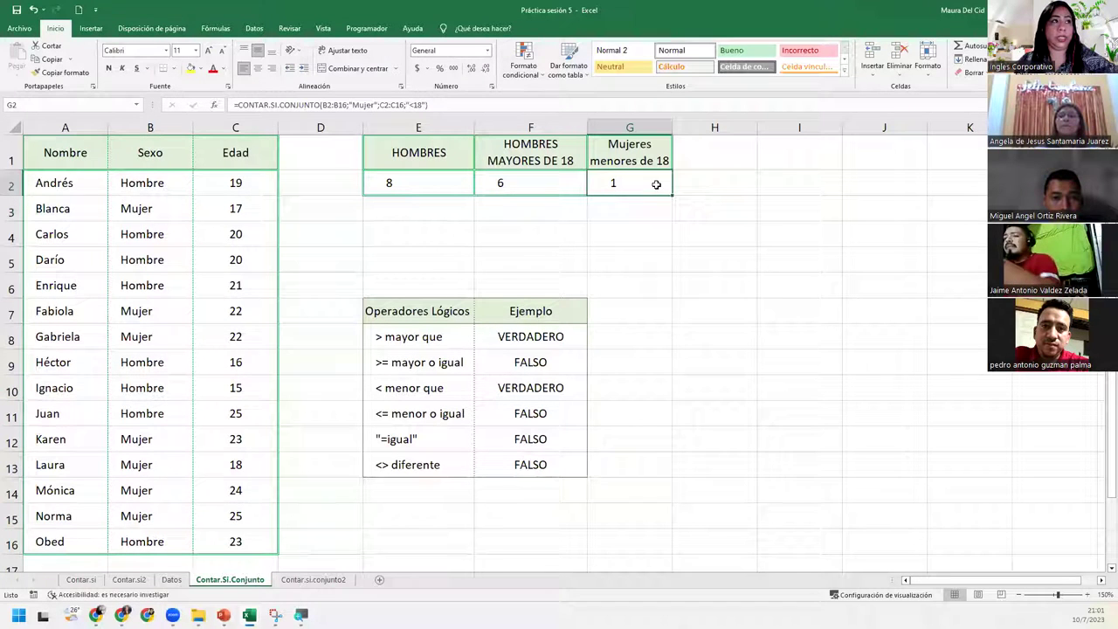
drag(164, 215, 233, 207)
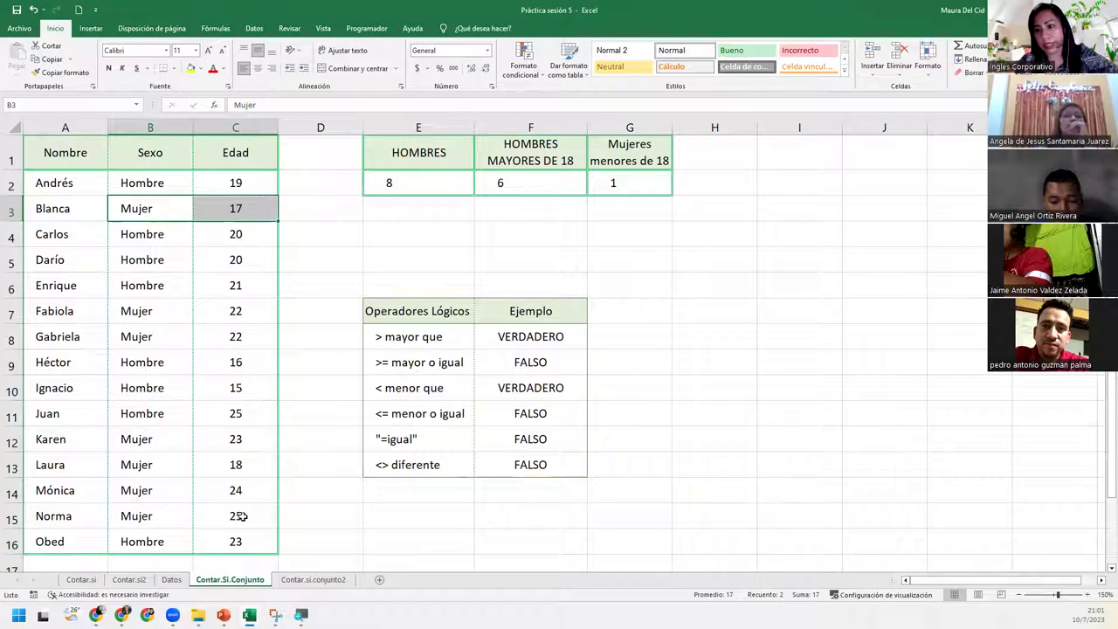
key(ctrl+q)
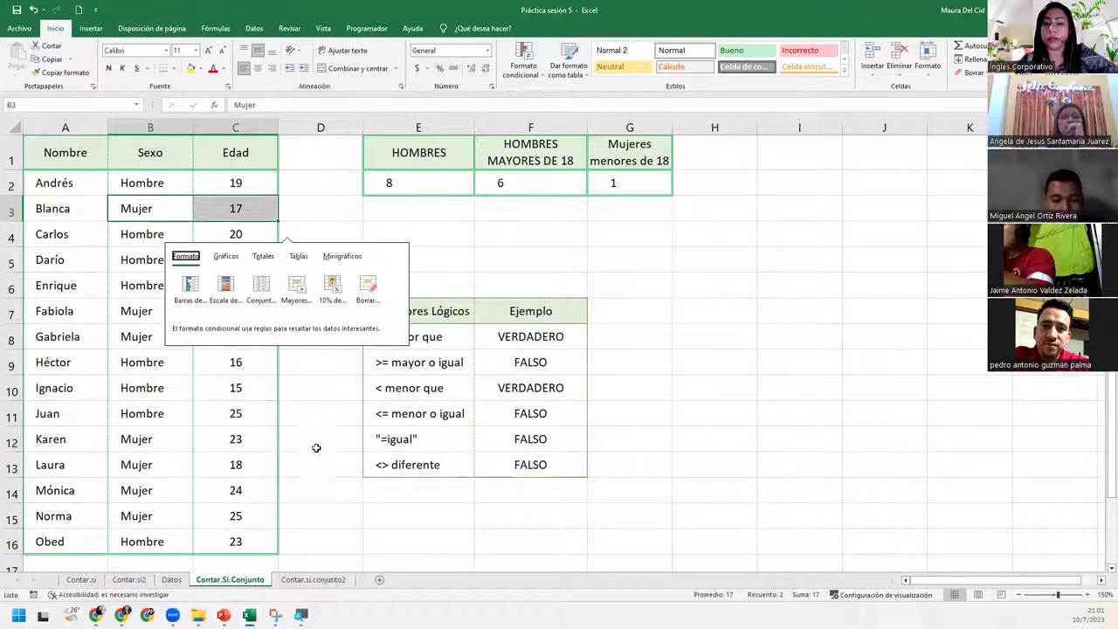
click(626, 178)
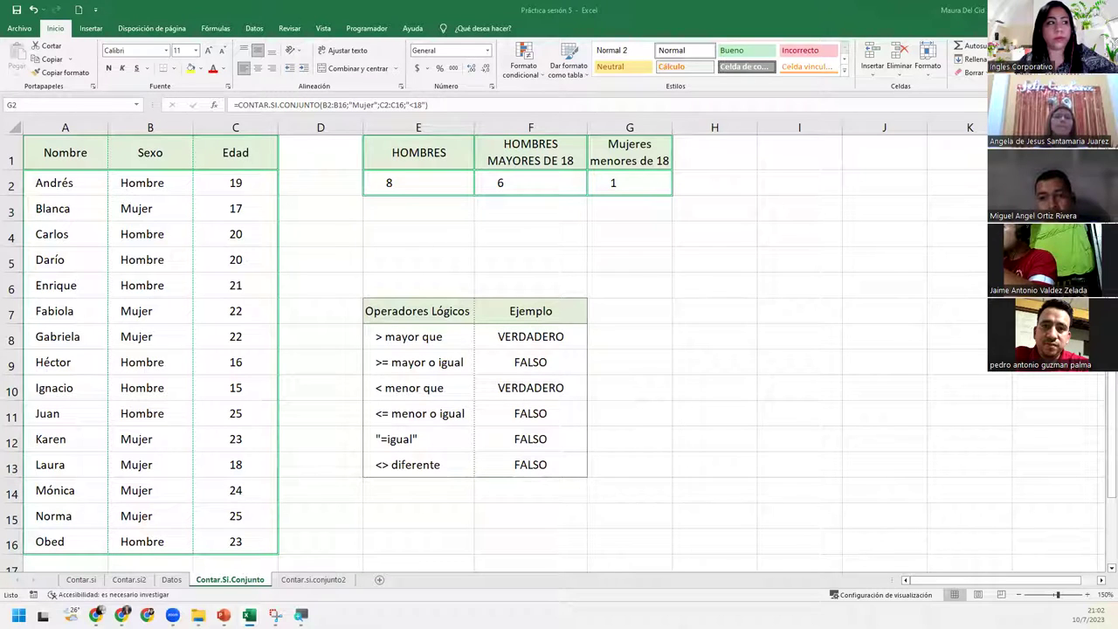
Display the sheet's formulas to read the count and Ejemplo formulas, and return to showing results
click(515, 339)
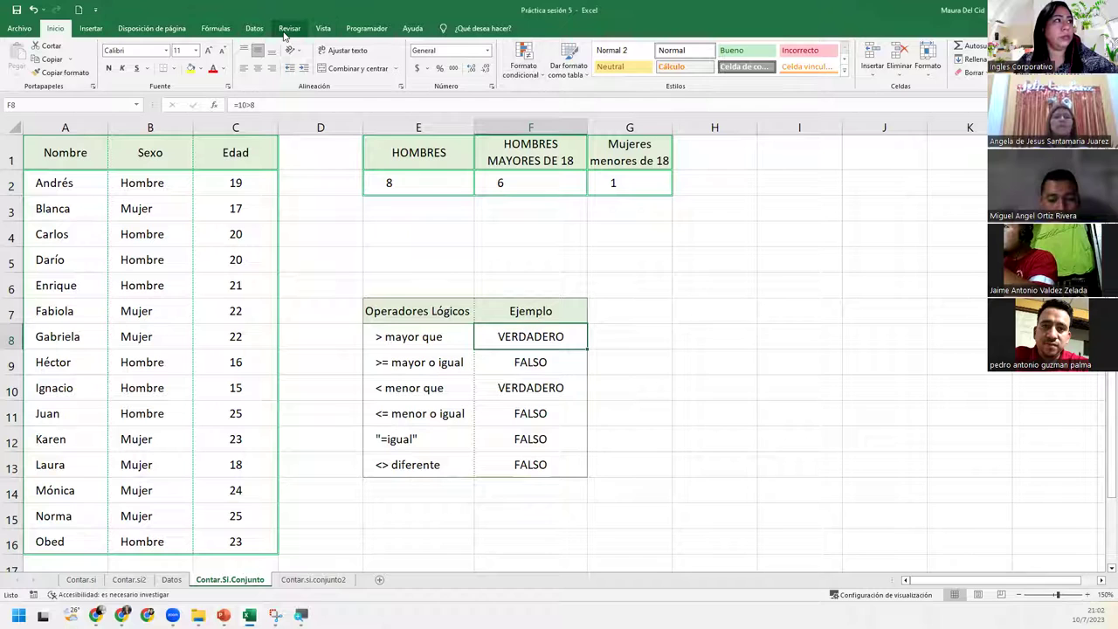
click(215, 28)
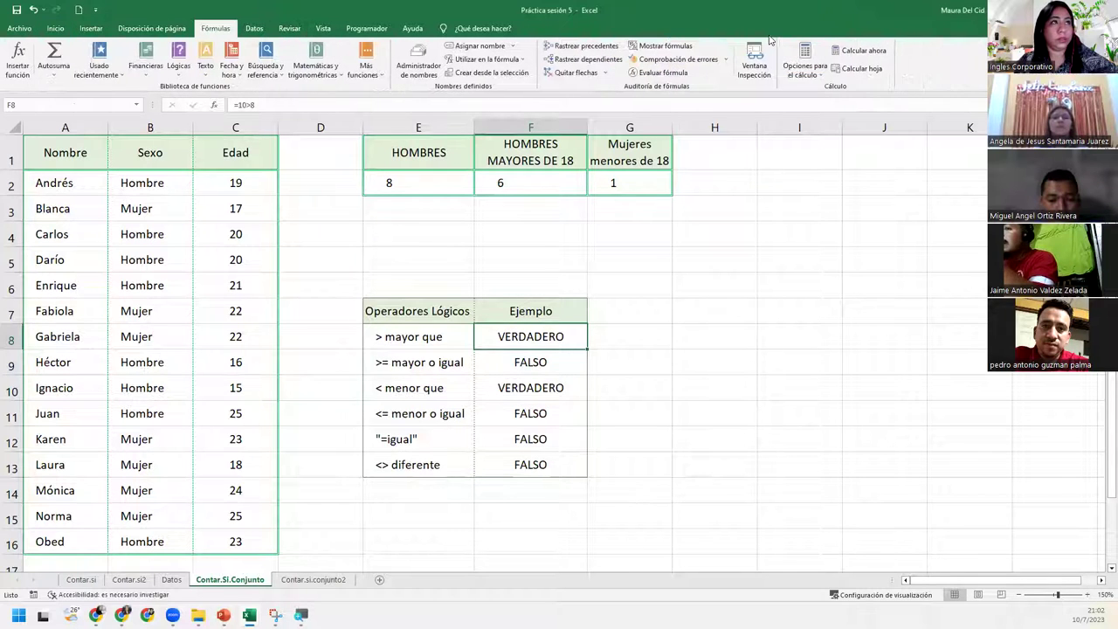
click(650, 45)
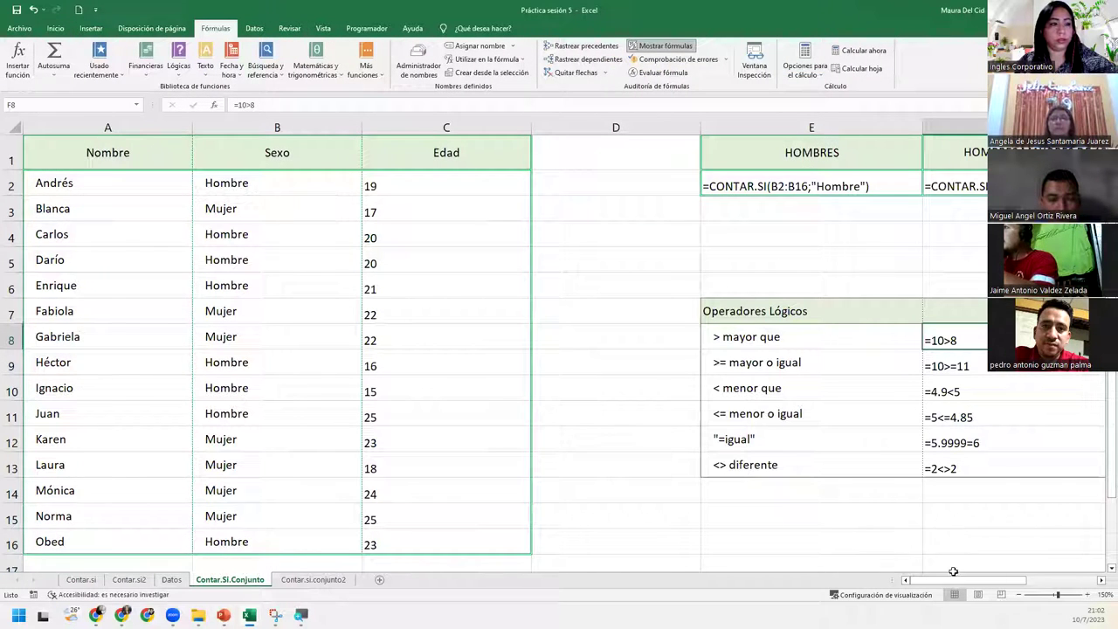
drag(937, 584, 1004, 584)
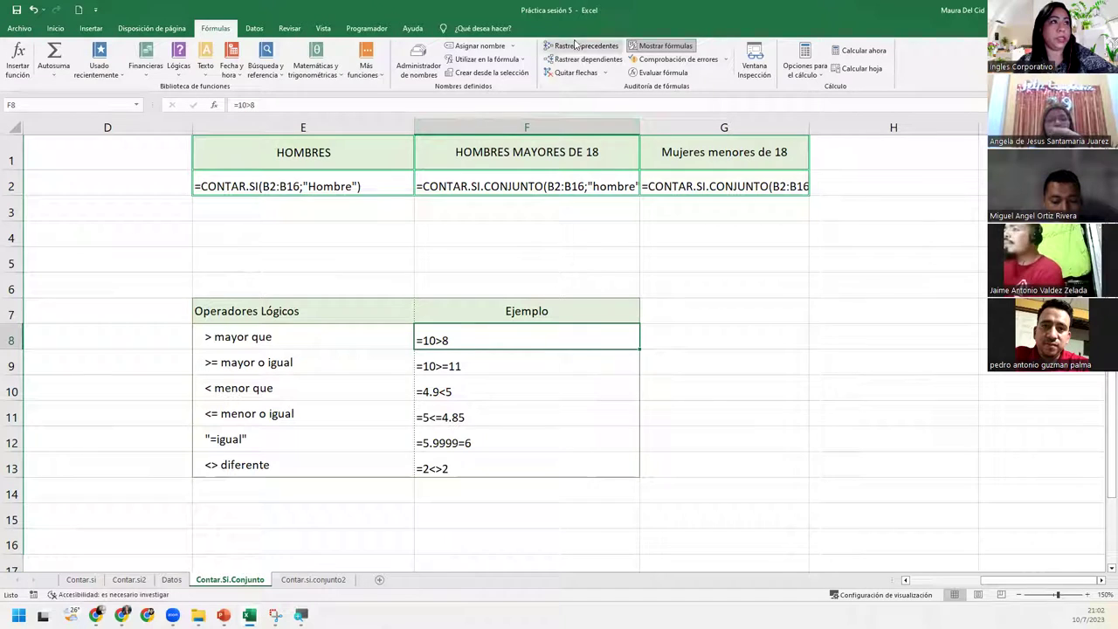
click(661, 45)
Copy the Ejemplo results F8:F13 and paste them as values only into G8:G13
drag(285, 328, 300, 465)
key(ctrl+c)
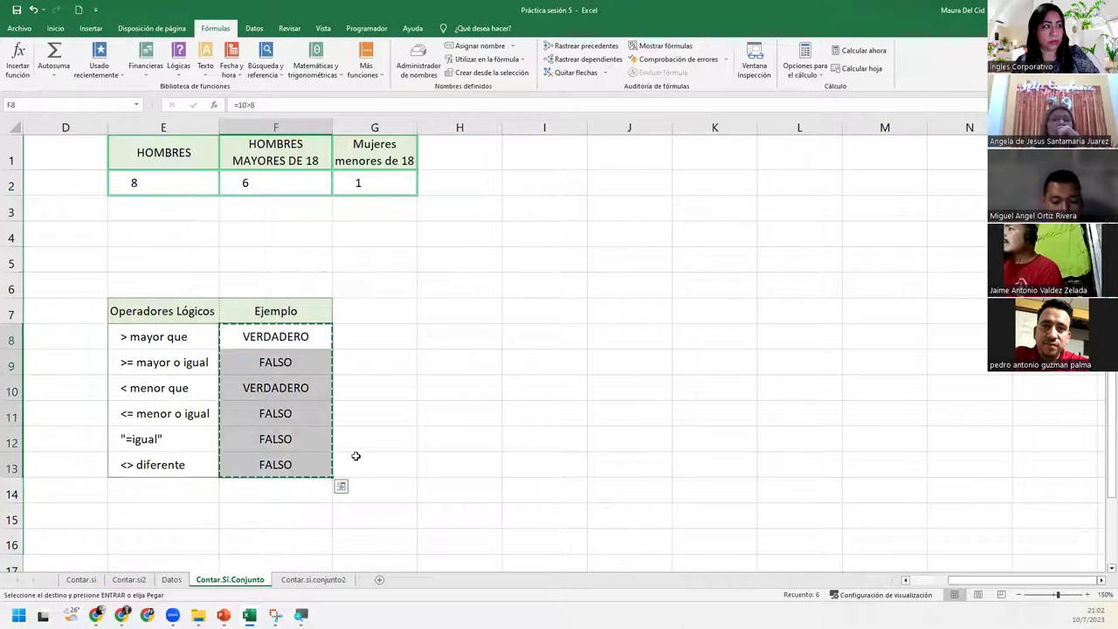
click(380, 344)
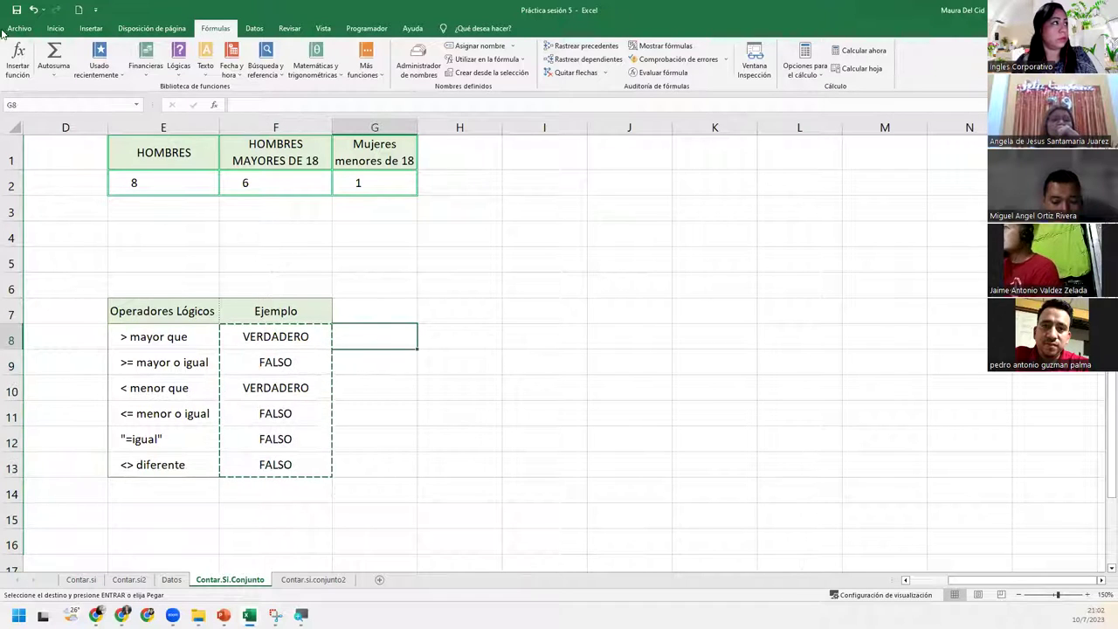
click(55, 28)
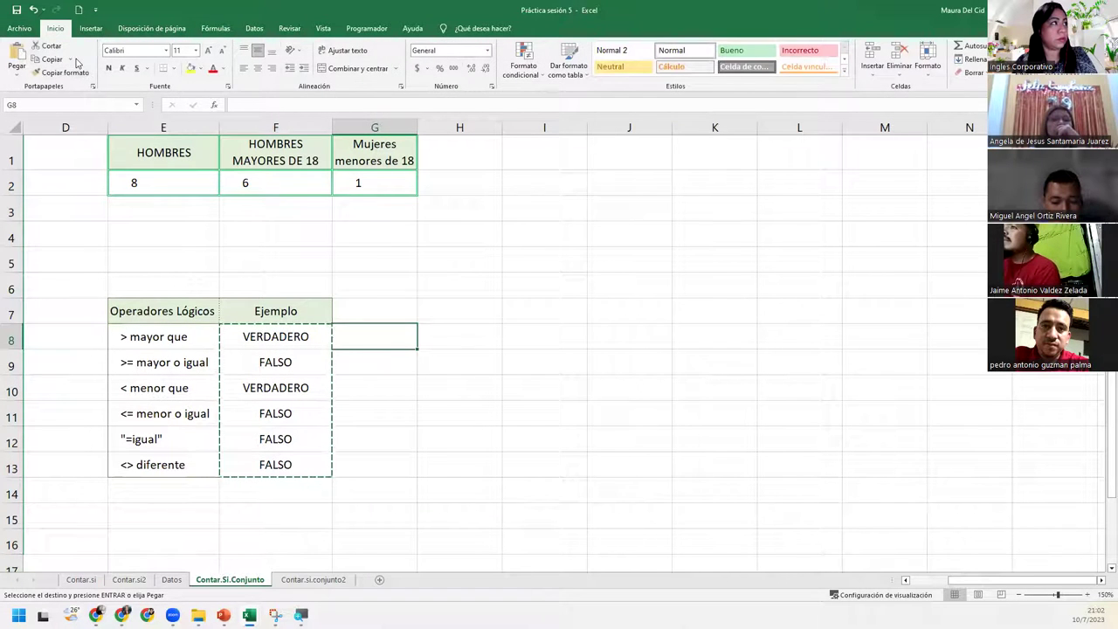
click(16, 71)
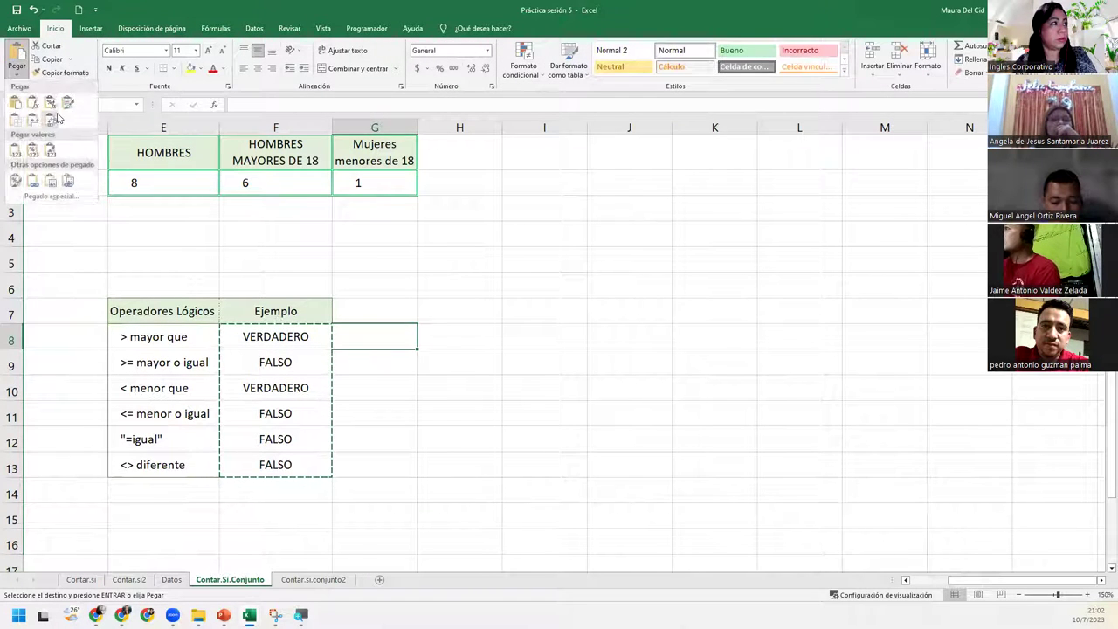
click(16, 150)
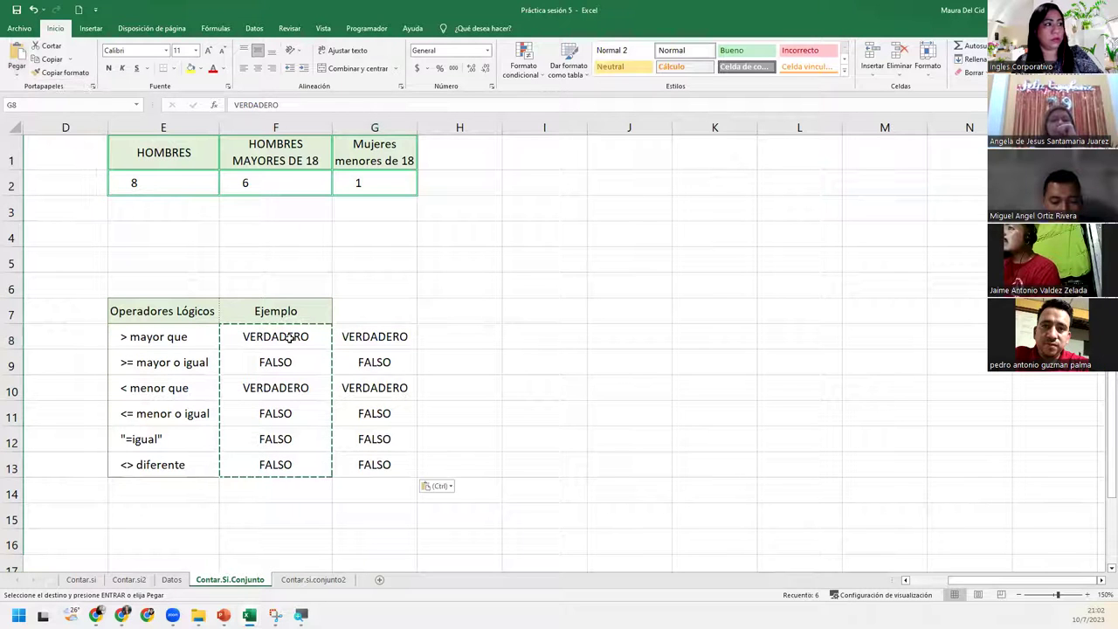
Show the sheet's formulas so the Ejemplo expressions appear beside the pasted values
click(292, 336)
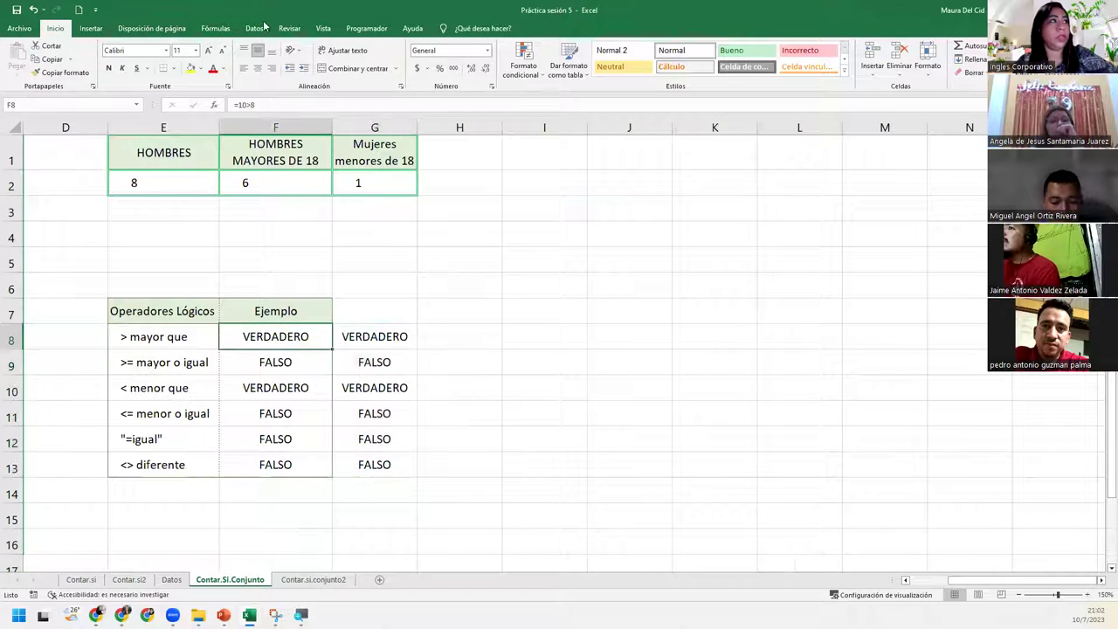
click(215, 28)
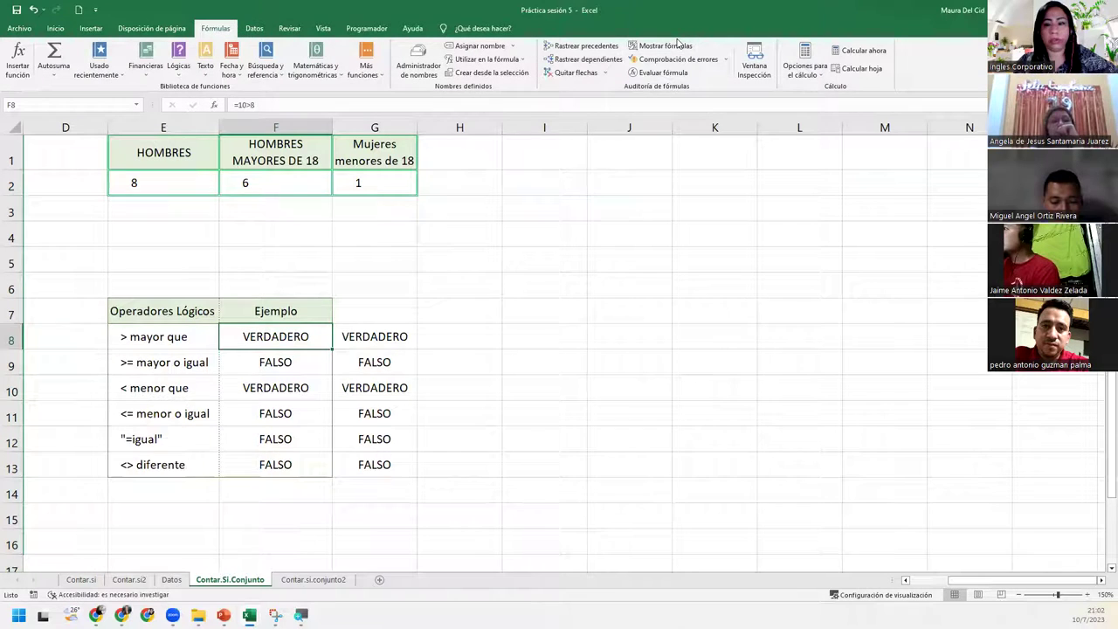
click(672, 45)
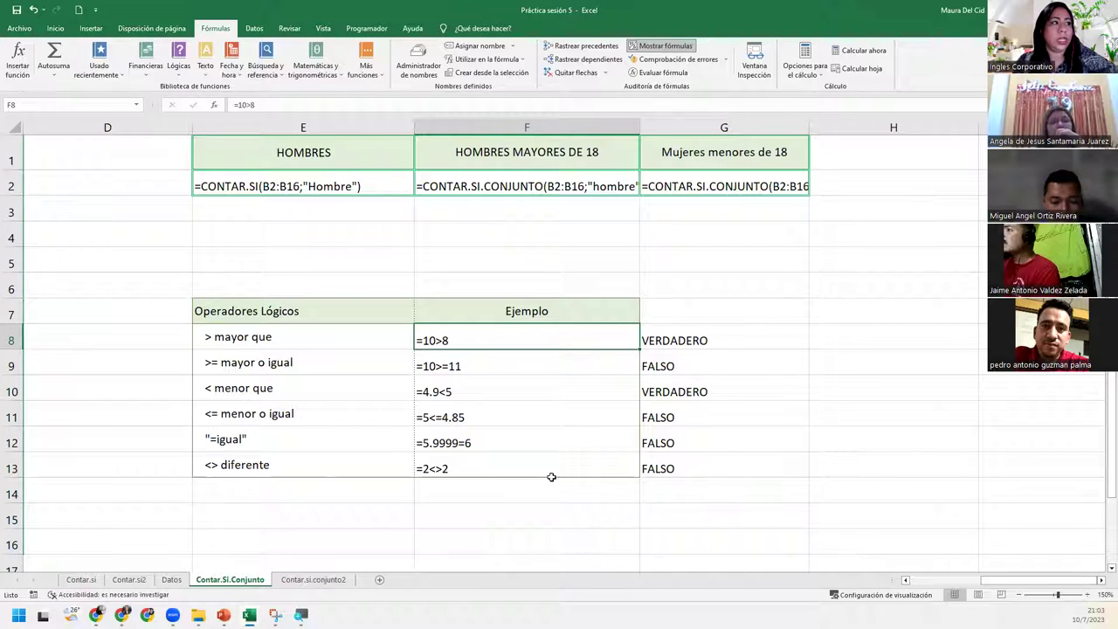
Examine the operators in E8:E11 against their Ejemplo expressions and results, opening the F11 comparison for a closer look
click(328, 337)
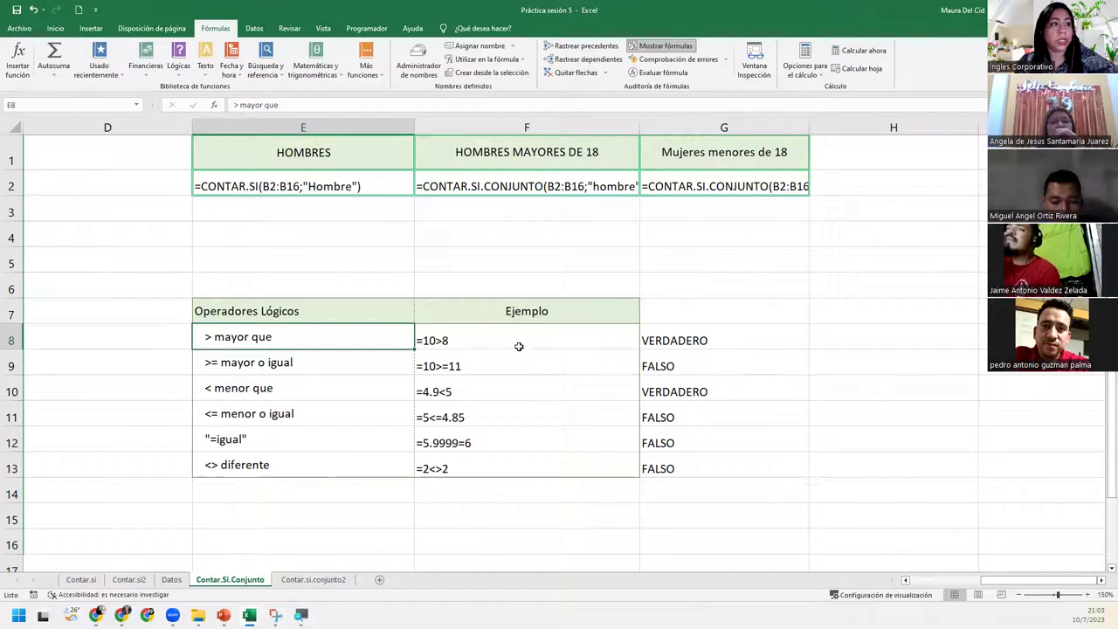
click(420, 334)
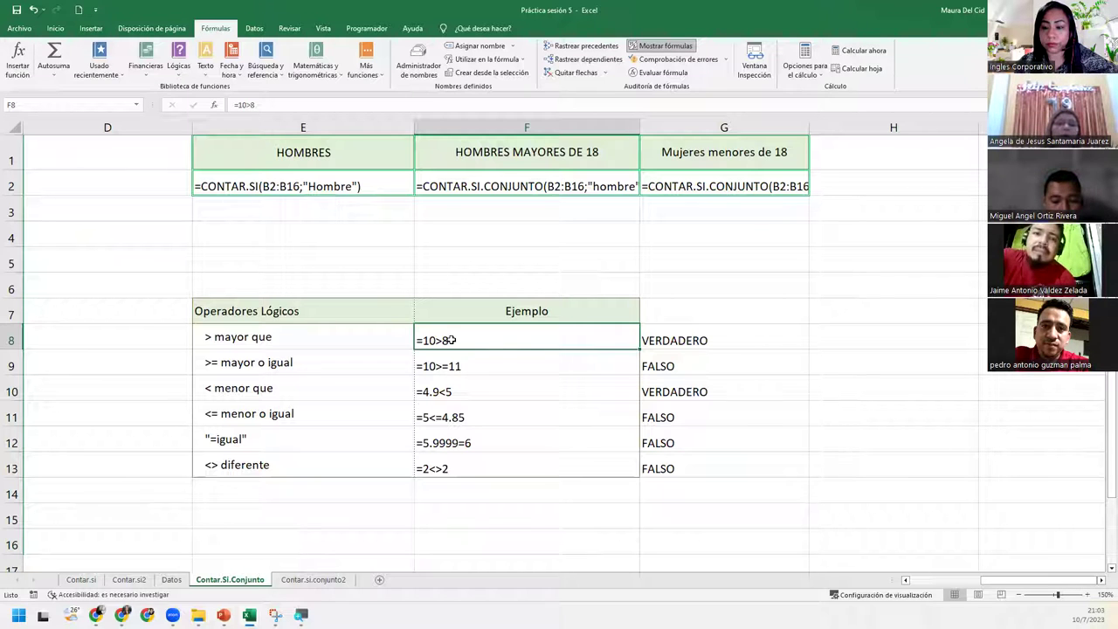
click(684, 328)
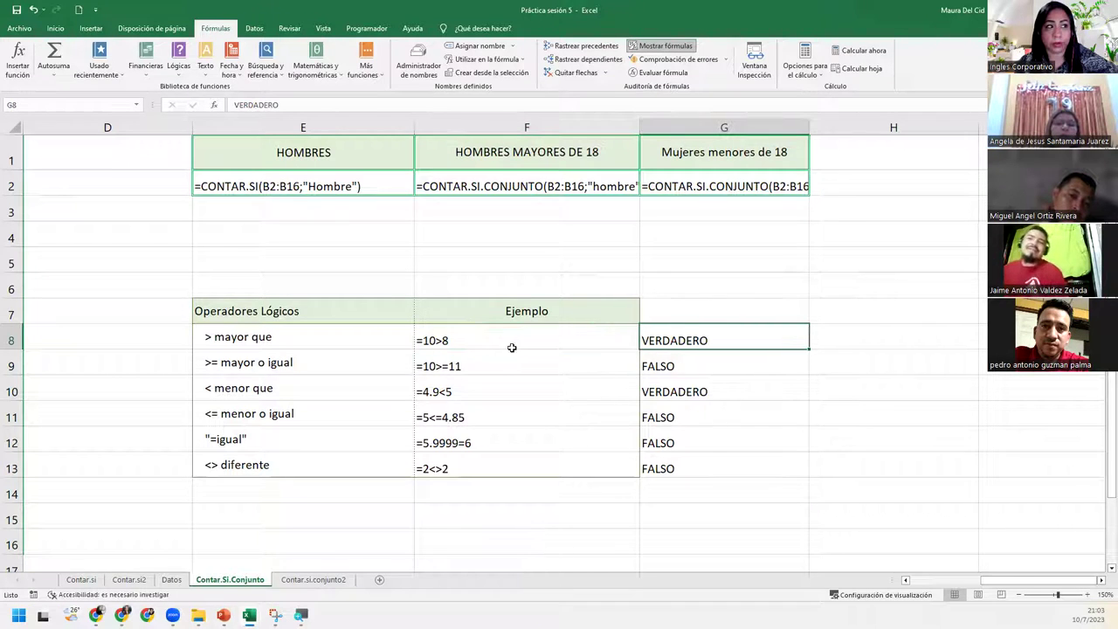
click(499, 362)
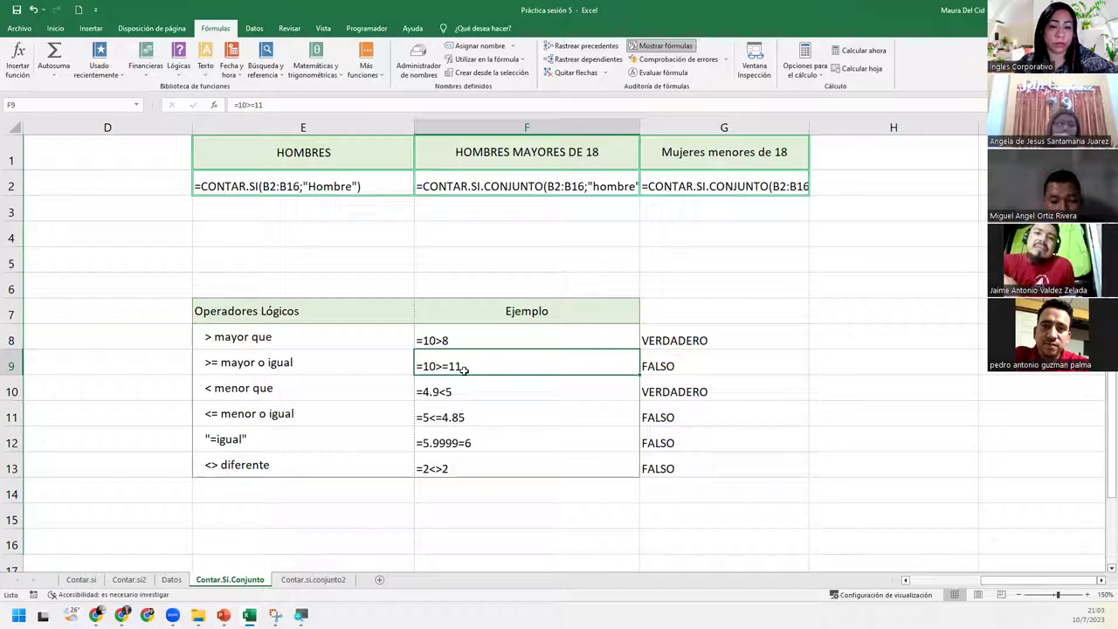
click(491, 391)
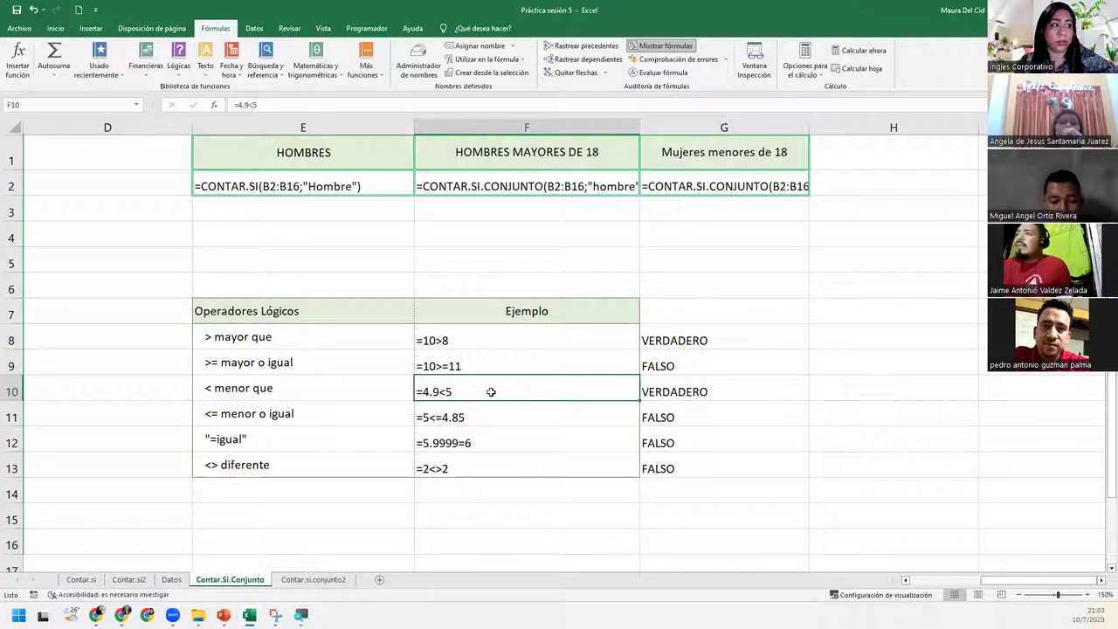
click(461, 416)
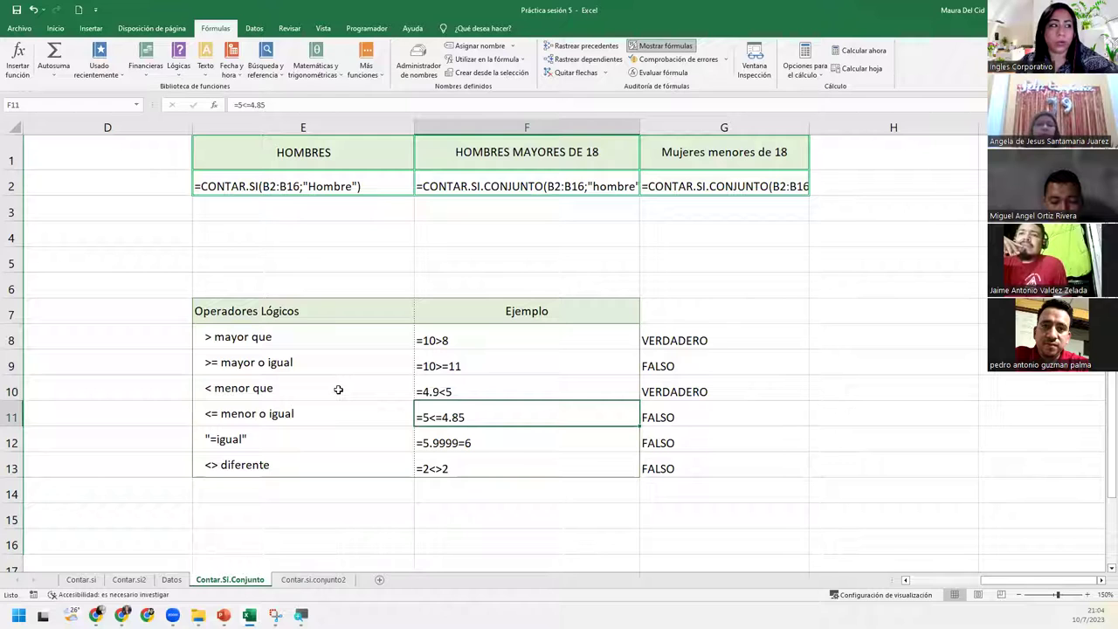
double_click(446, 417)
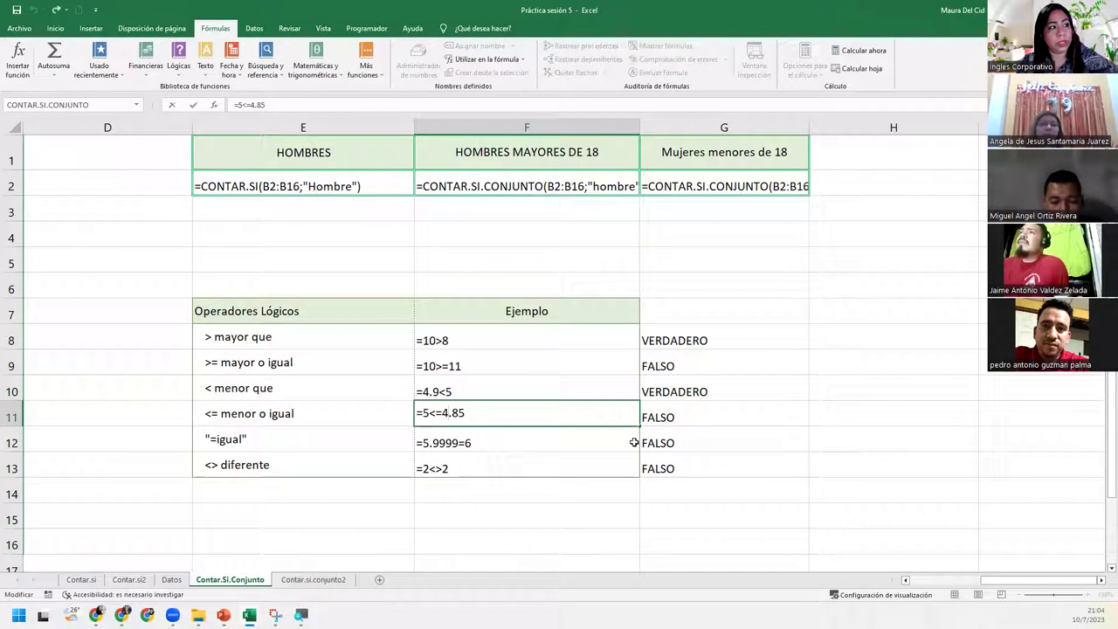
Change the less-than example in F10 to =4.9<4.9 and switch the sheet back to showing results
double_click(443, 388)
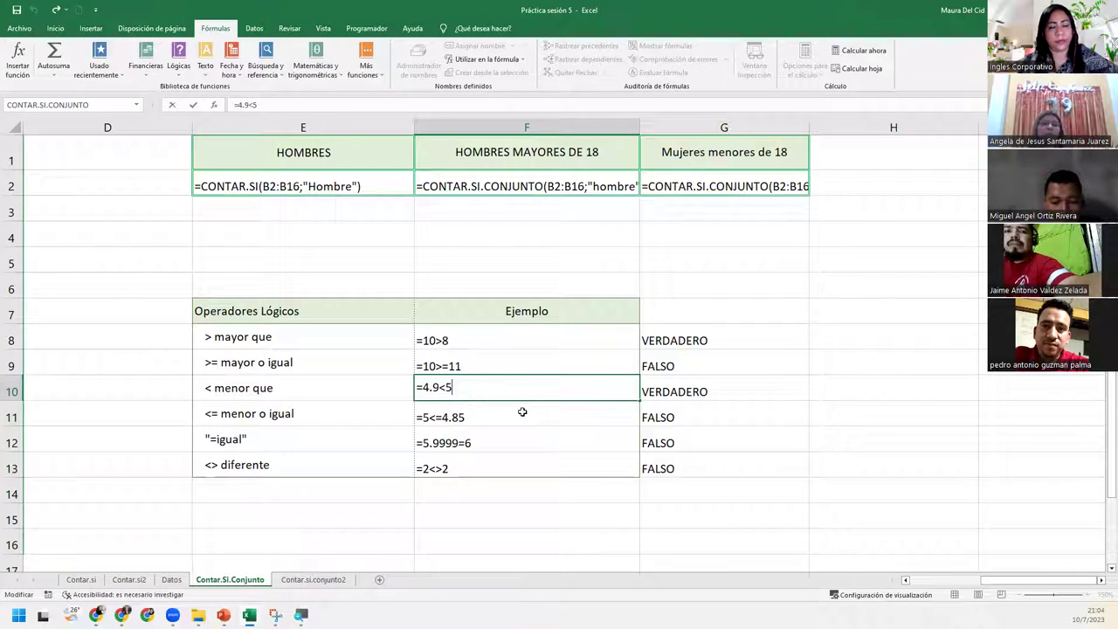
key(BackSpace)
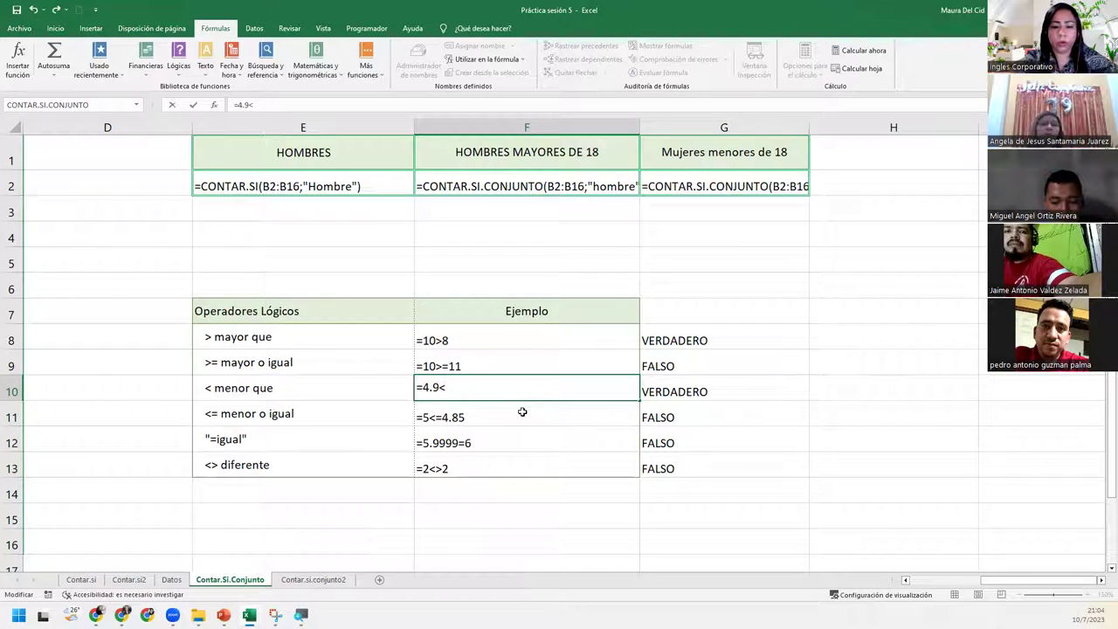
text(4,9)
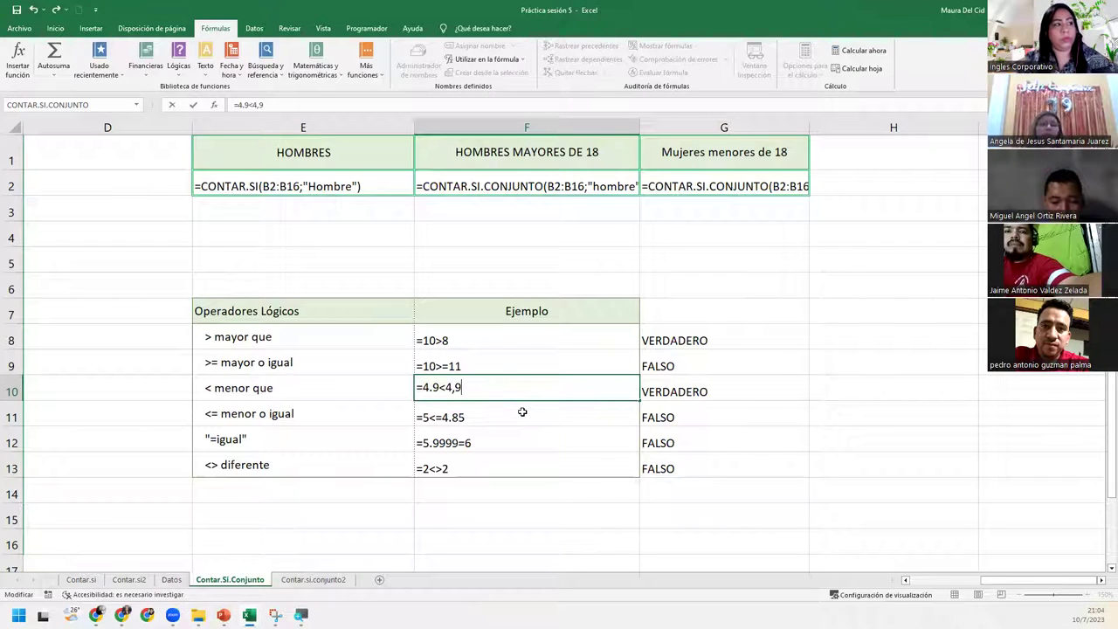
text(9)
key(Return)
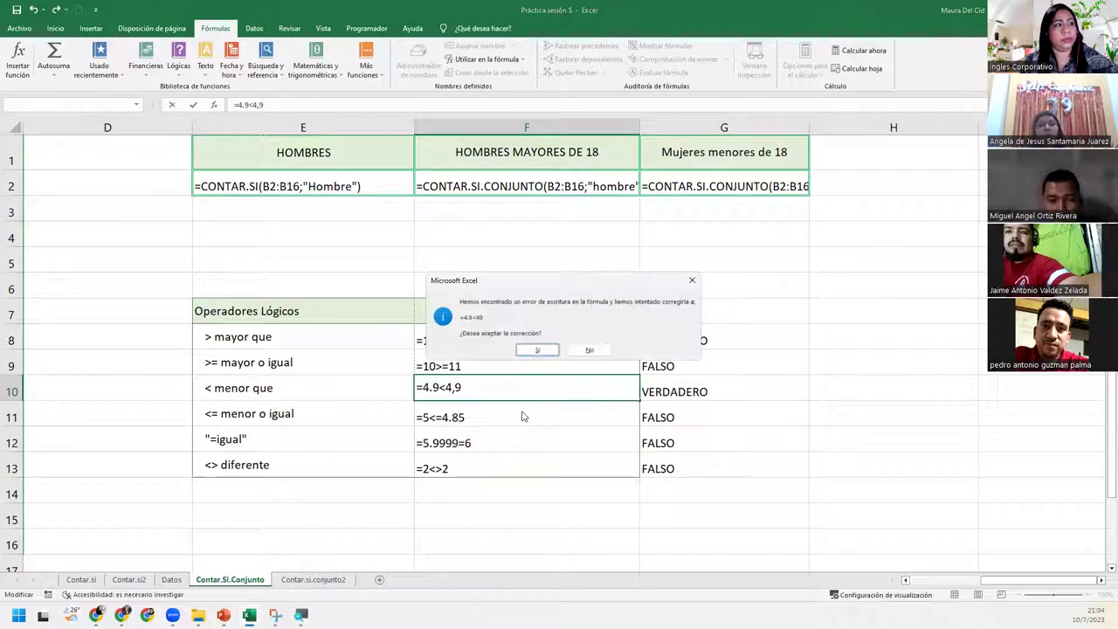
click(537, 349)
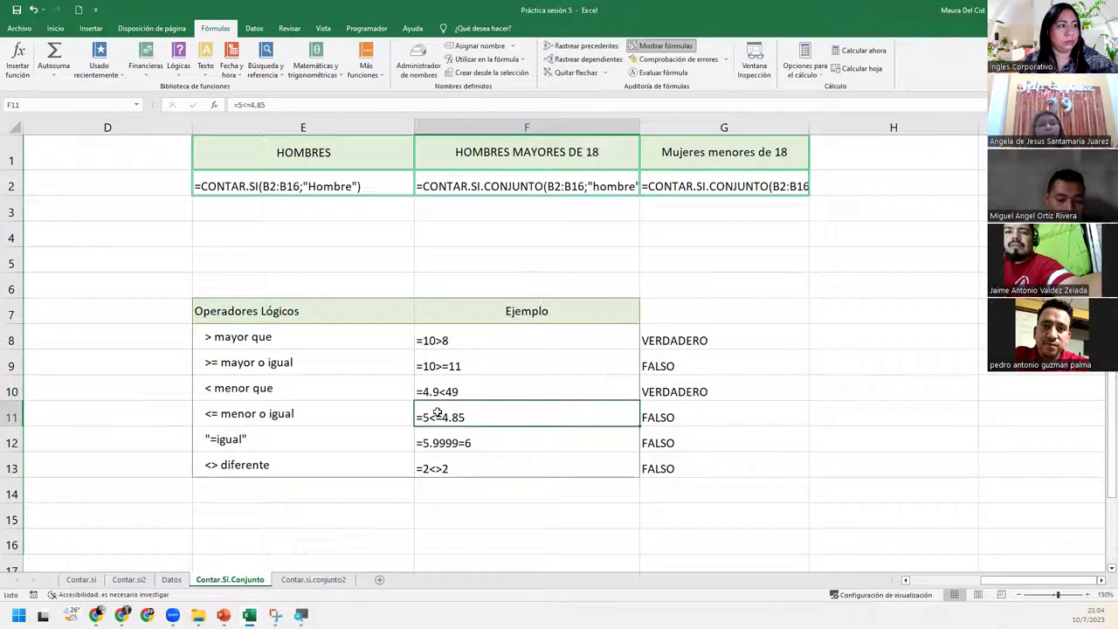
double_click(453, 392)
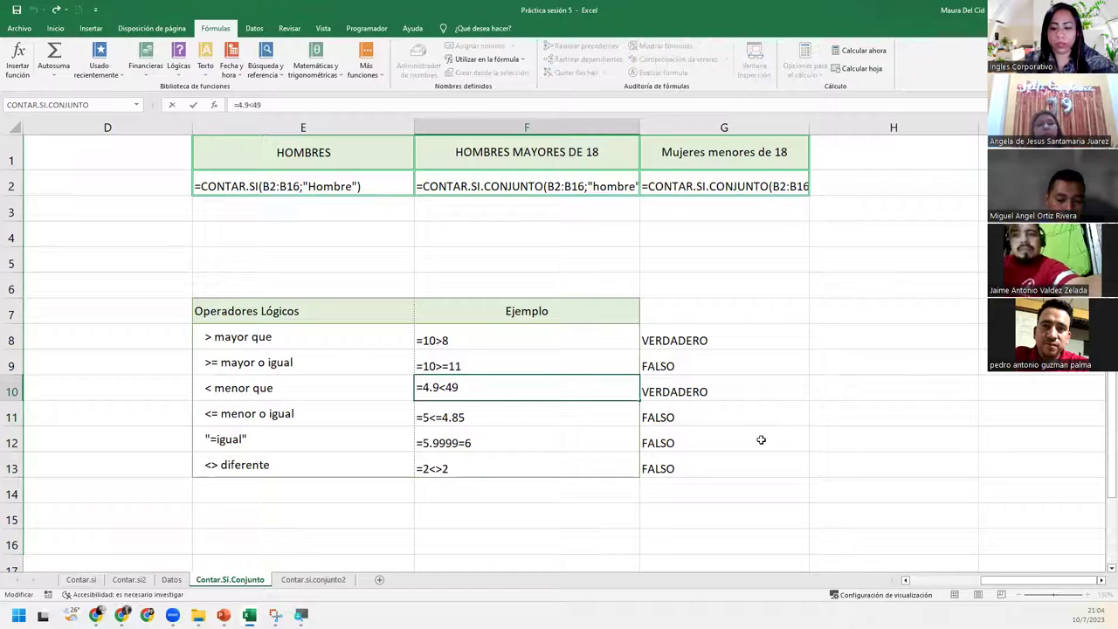
key(Return)
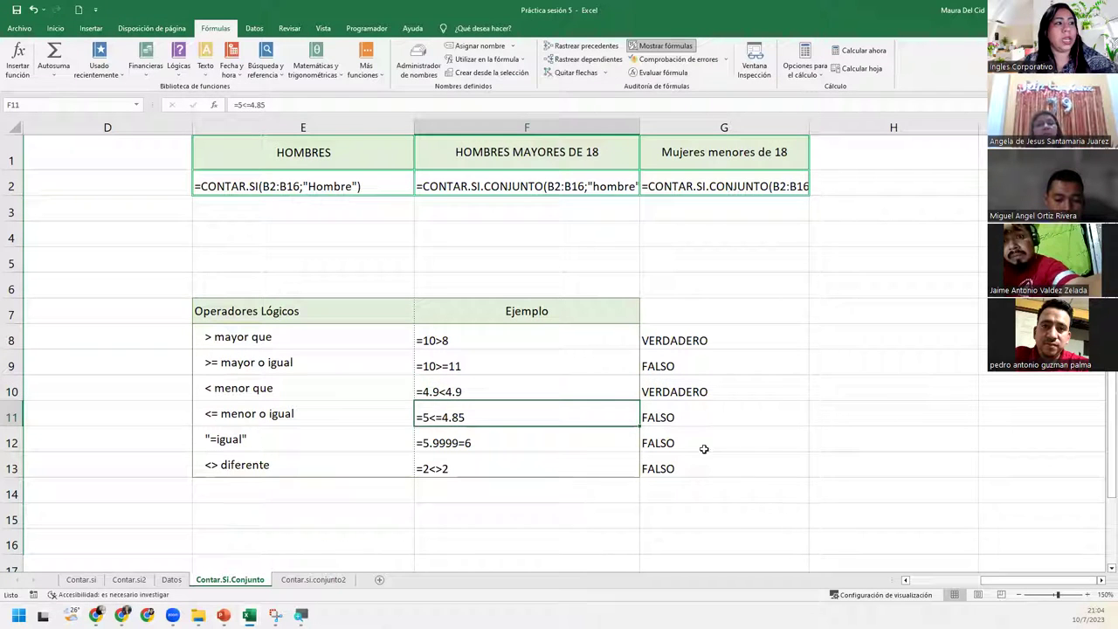
click(563, 383)
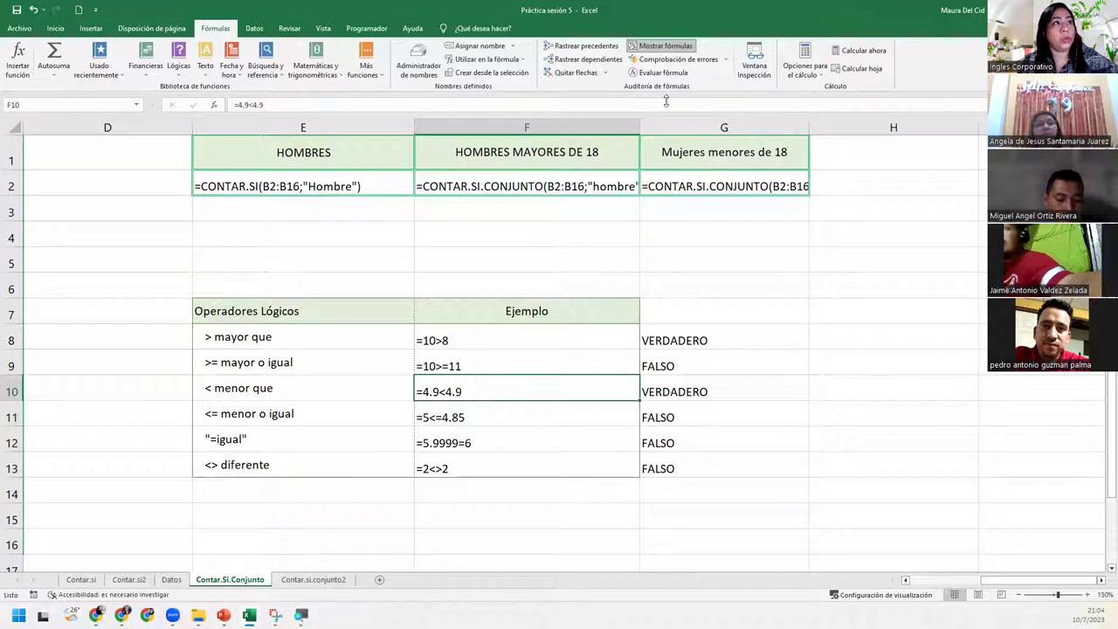
click(666, 47)
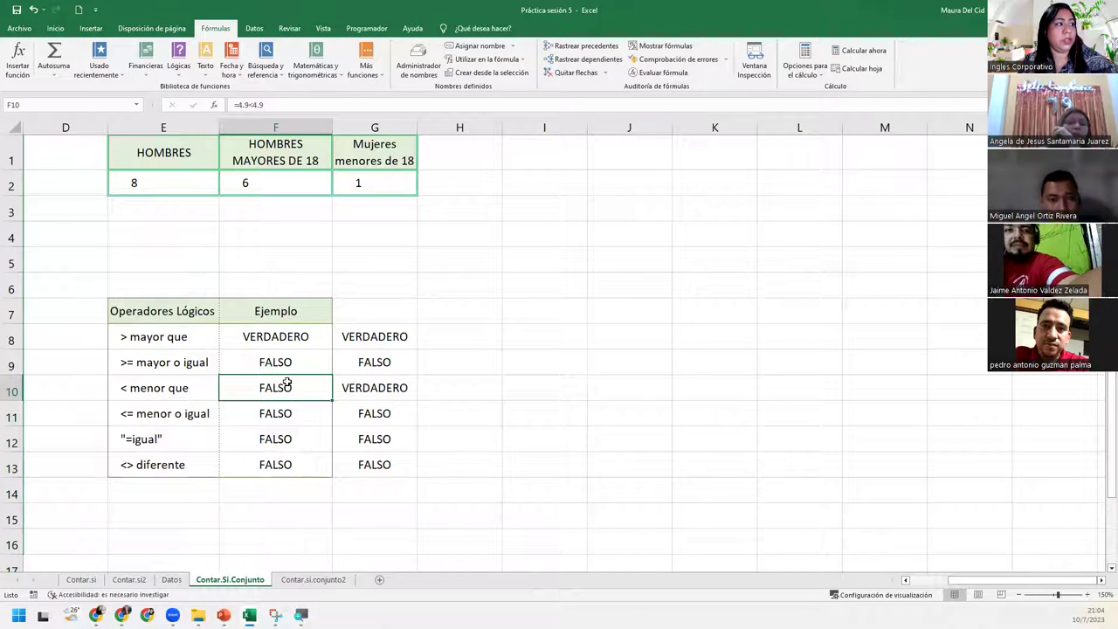
Change the operator in the F10 example to less than or equal, making the formula =4.9<=4.9
double_click(286, 384)
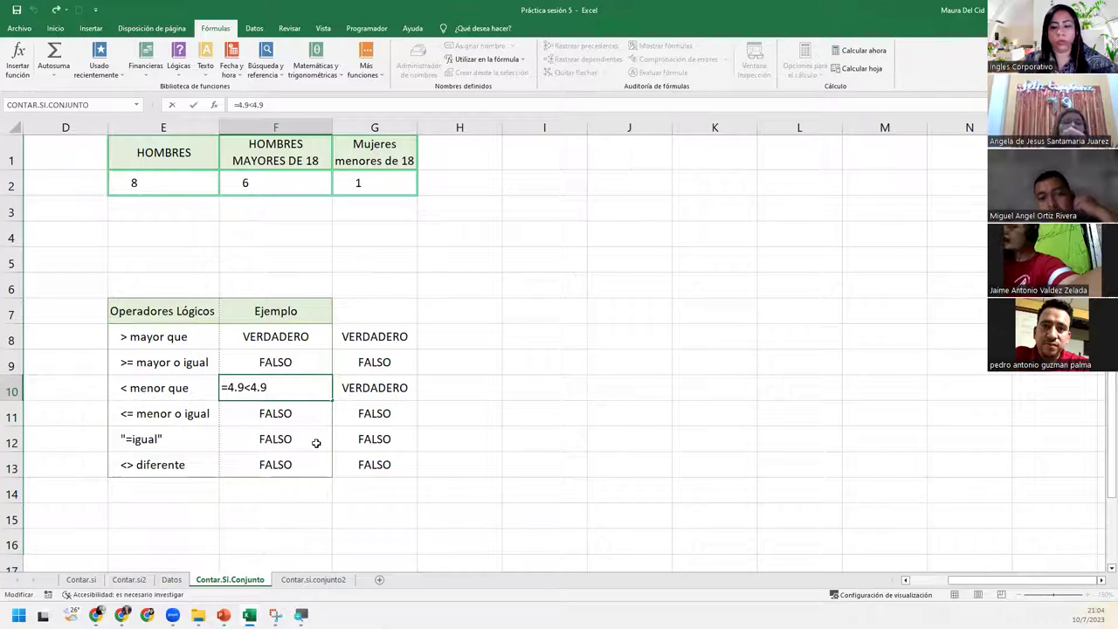
text(=)
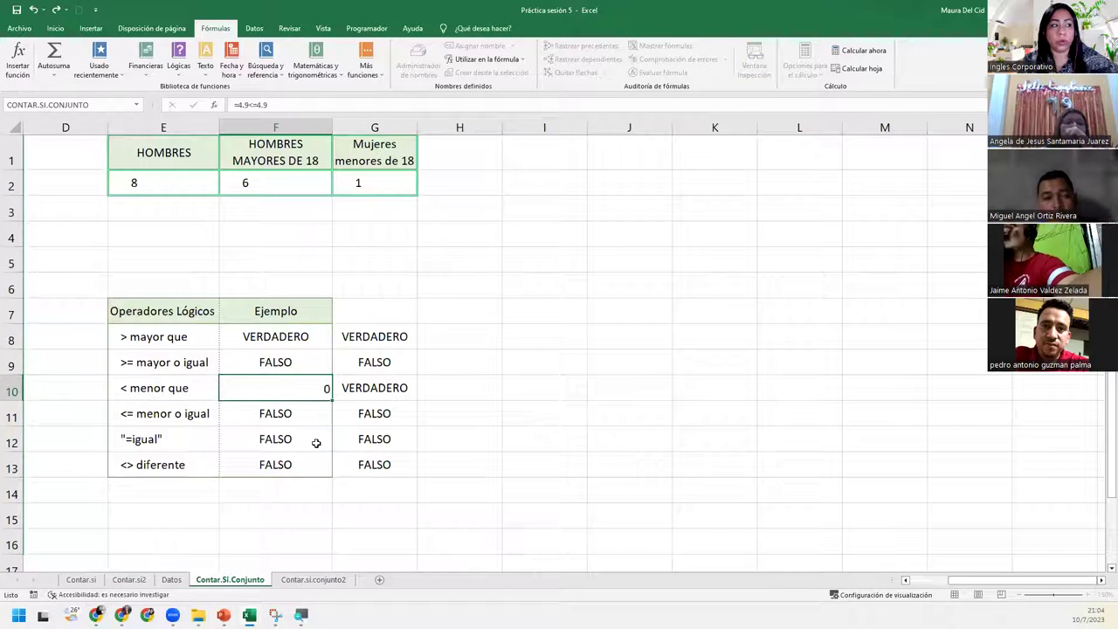
key(Return)
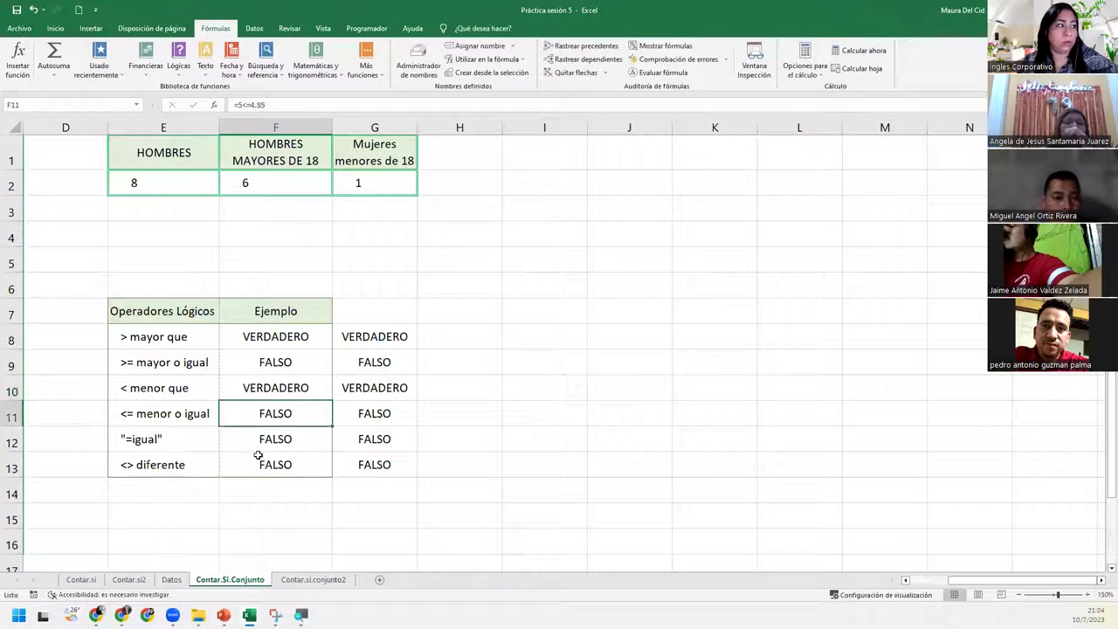
click(294, 382)
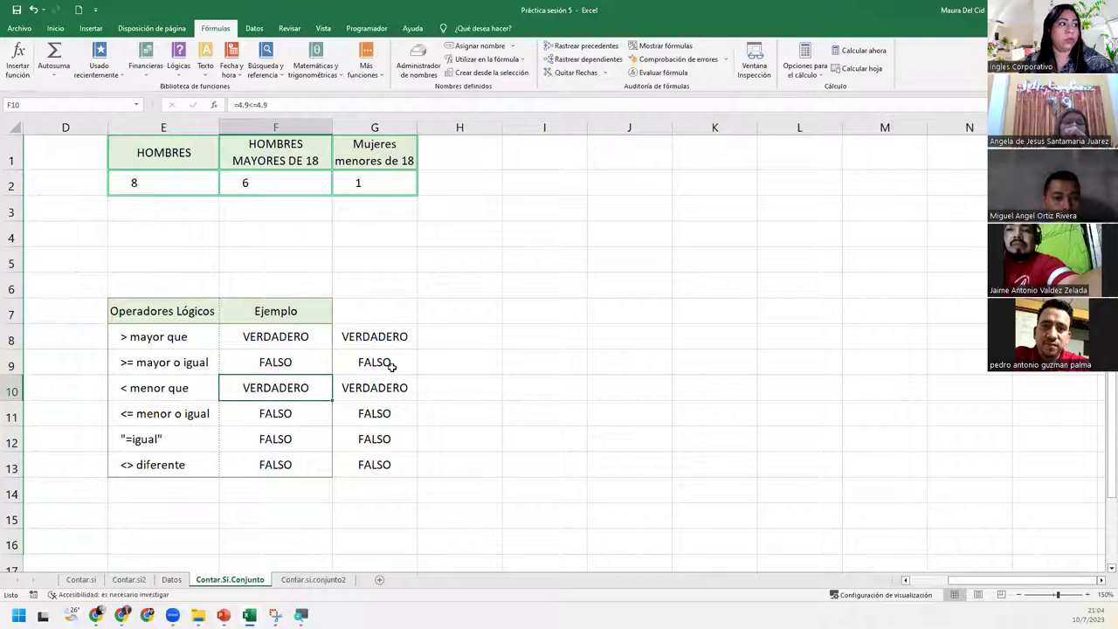
Show the sheet's formulas and examine the equal and different examples in F12 and F13
click(659, 46)
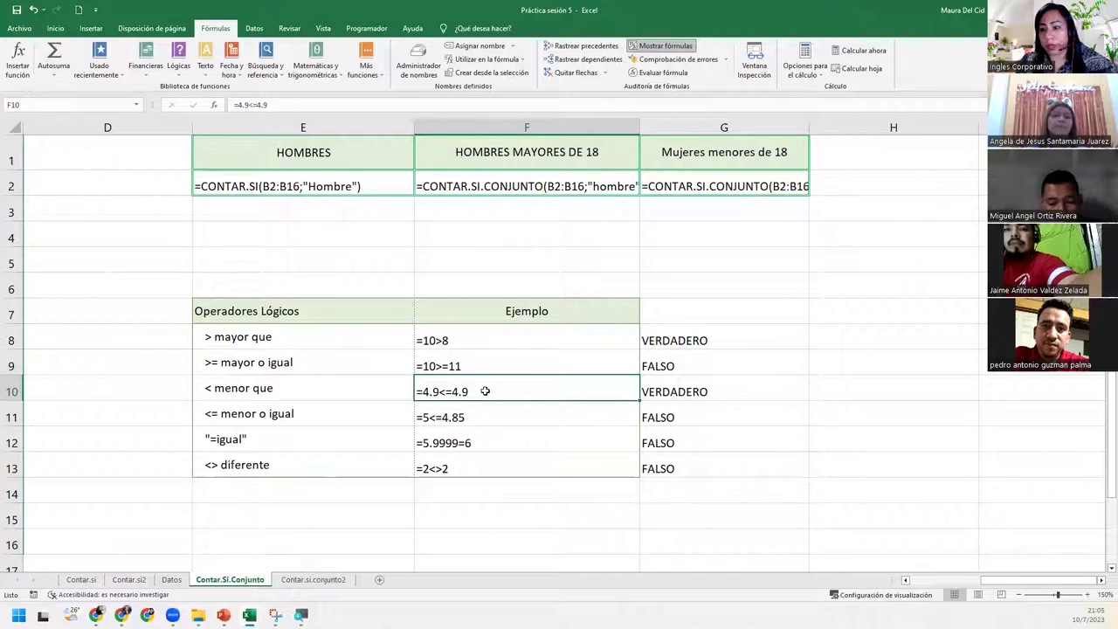
click(502, 448)
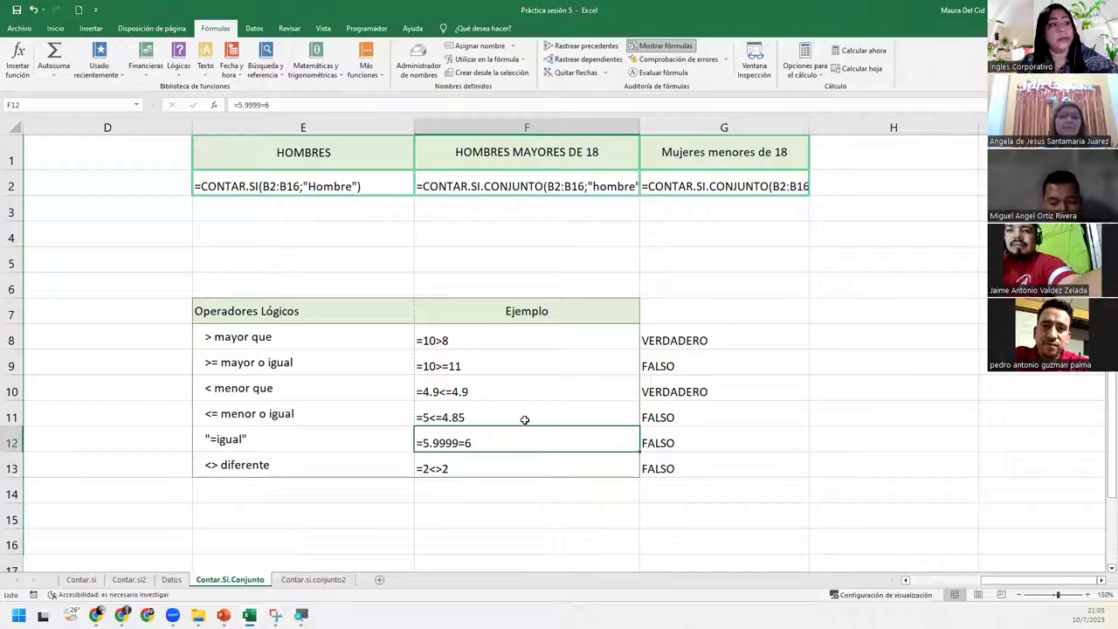
click(517, 467)
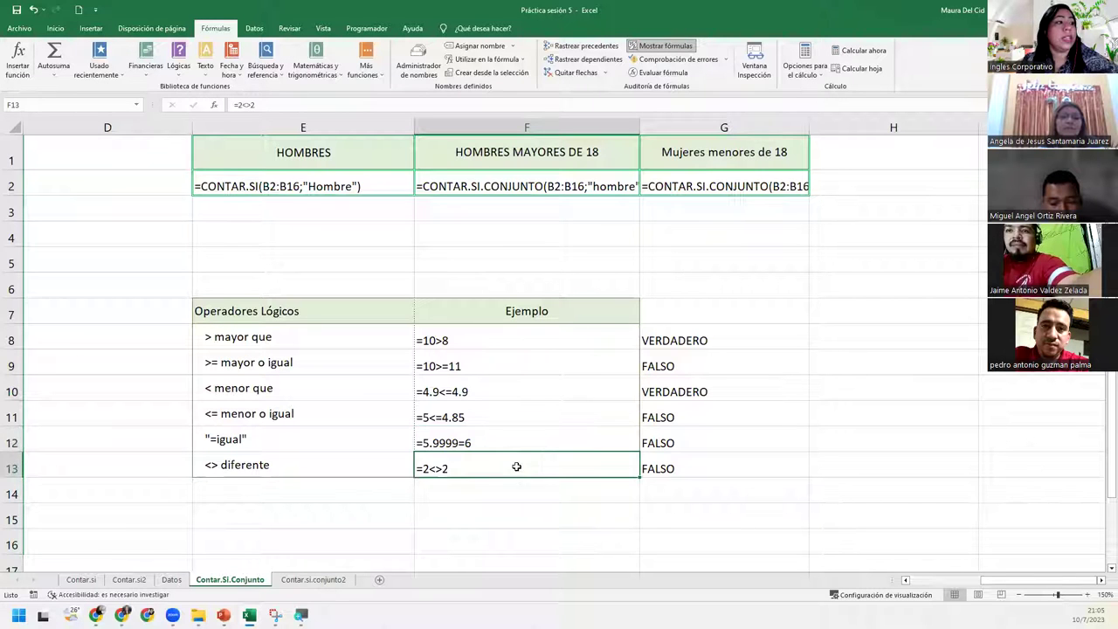
double_click(437, 464)
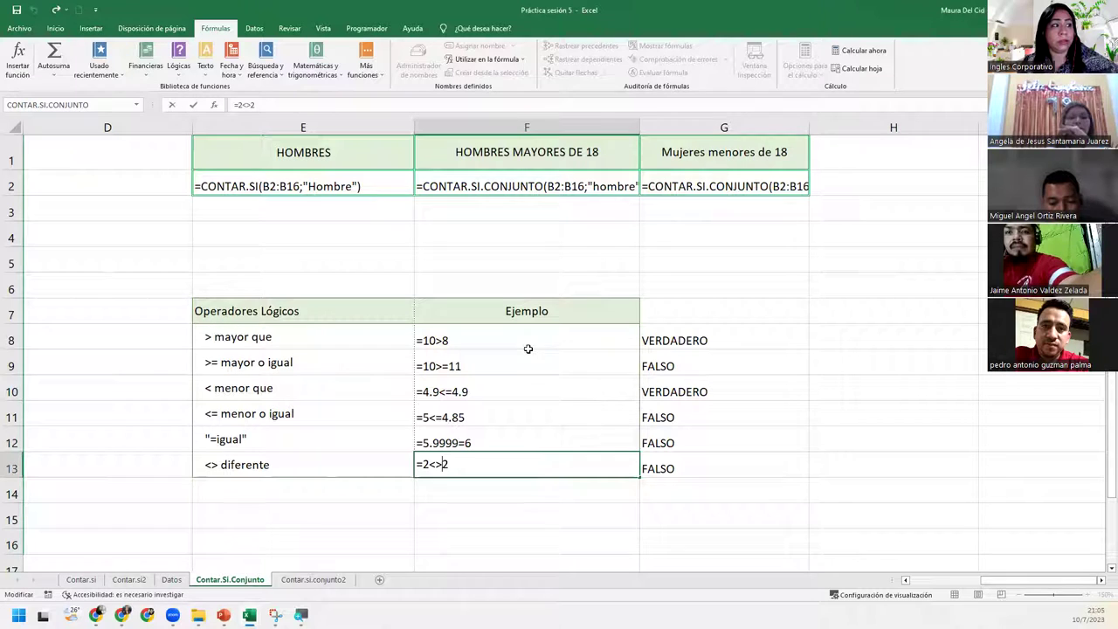
click(551, 418)
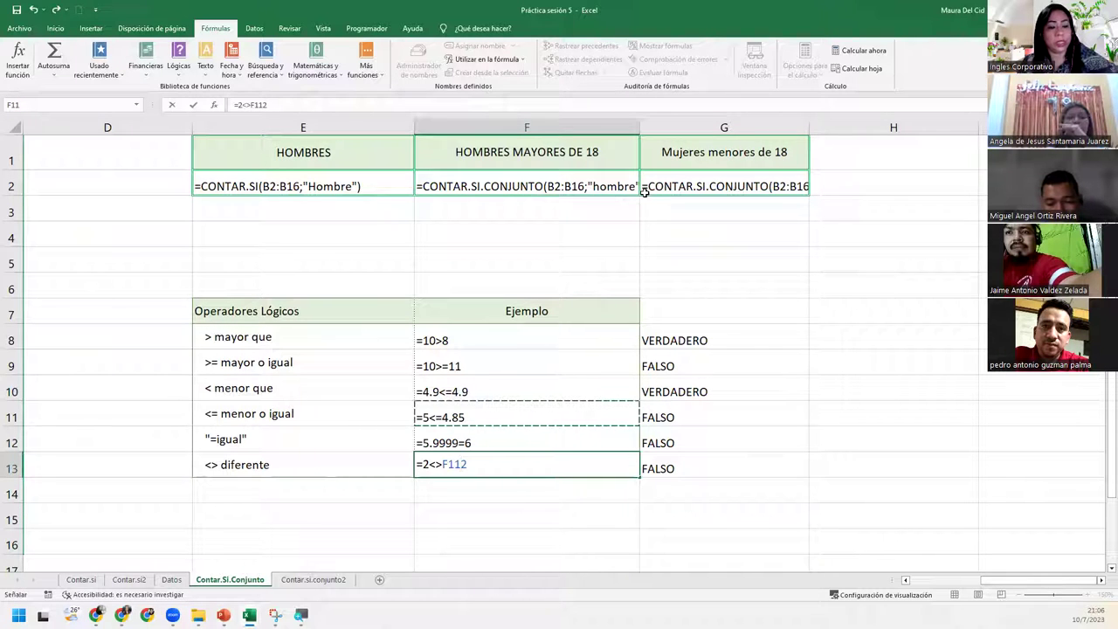
key(Escape)
Return the sheet to showing results and highlight the operators in E8:E13 and the pasted values in G8:G13
click(661, 46)
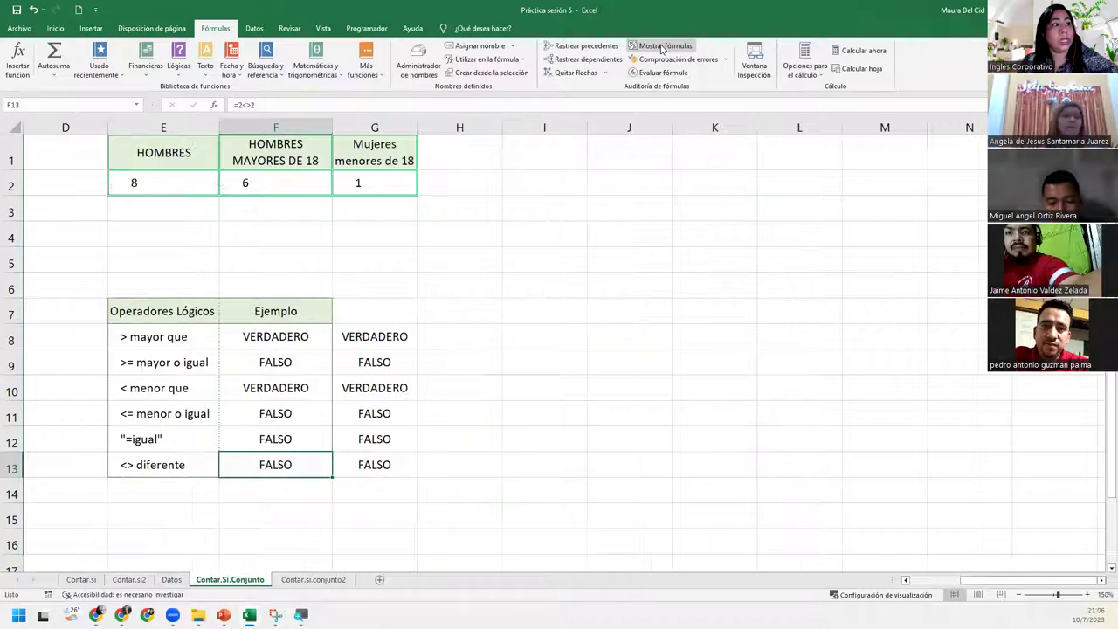
drag(170, 331, 198, 467)
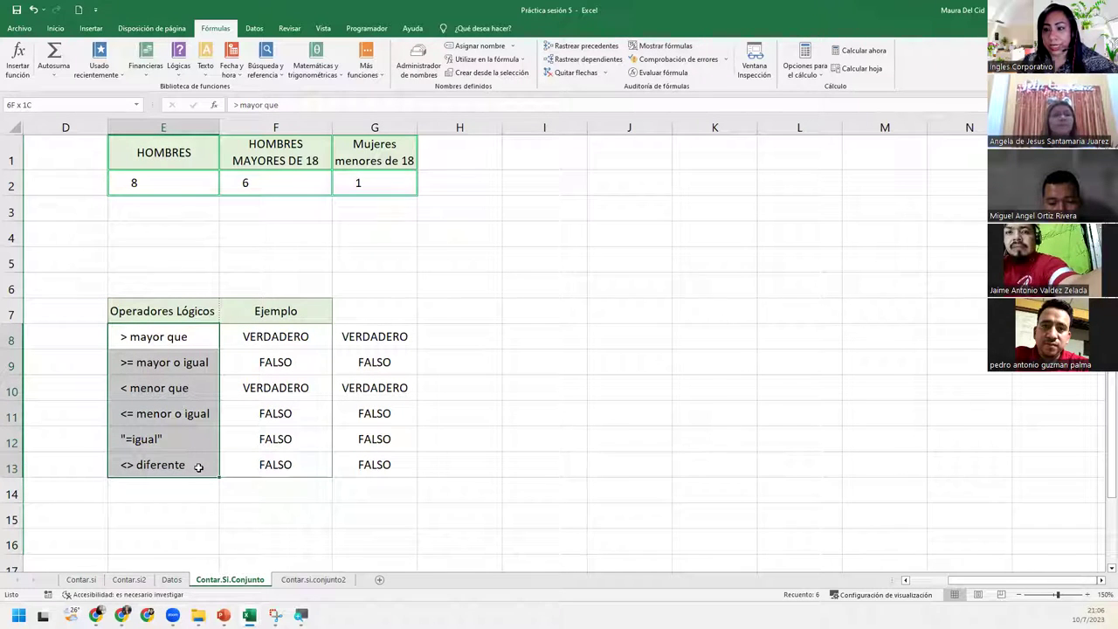
drag(198, 468, 198, 467)
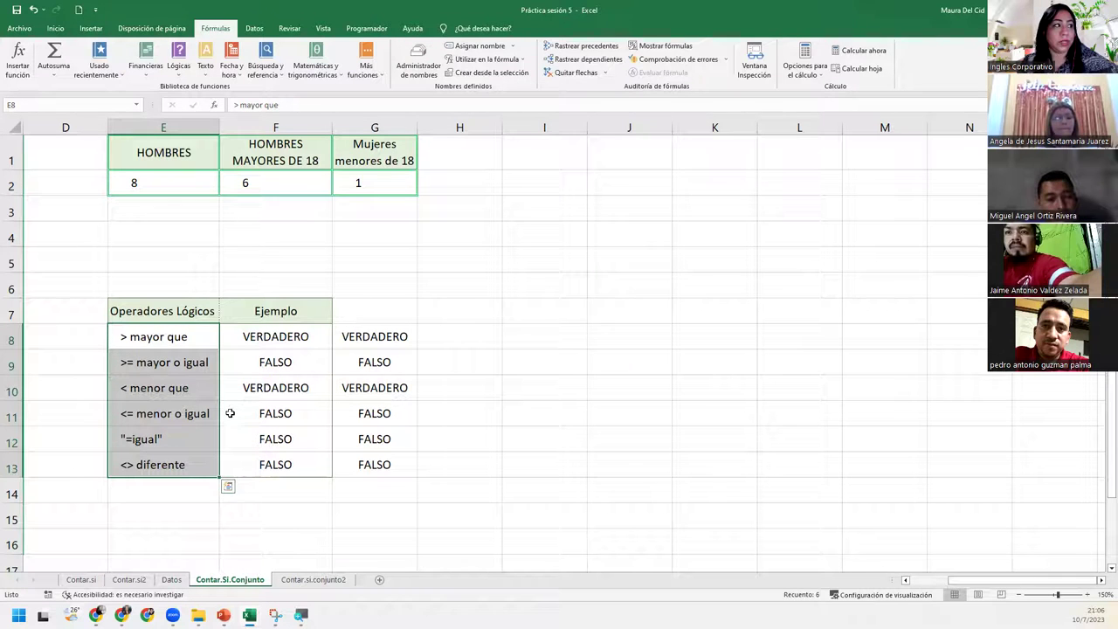
click(377, 348)
drag(377, 348, 377, 461)
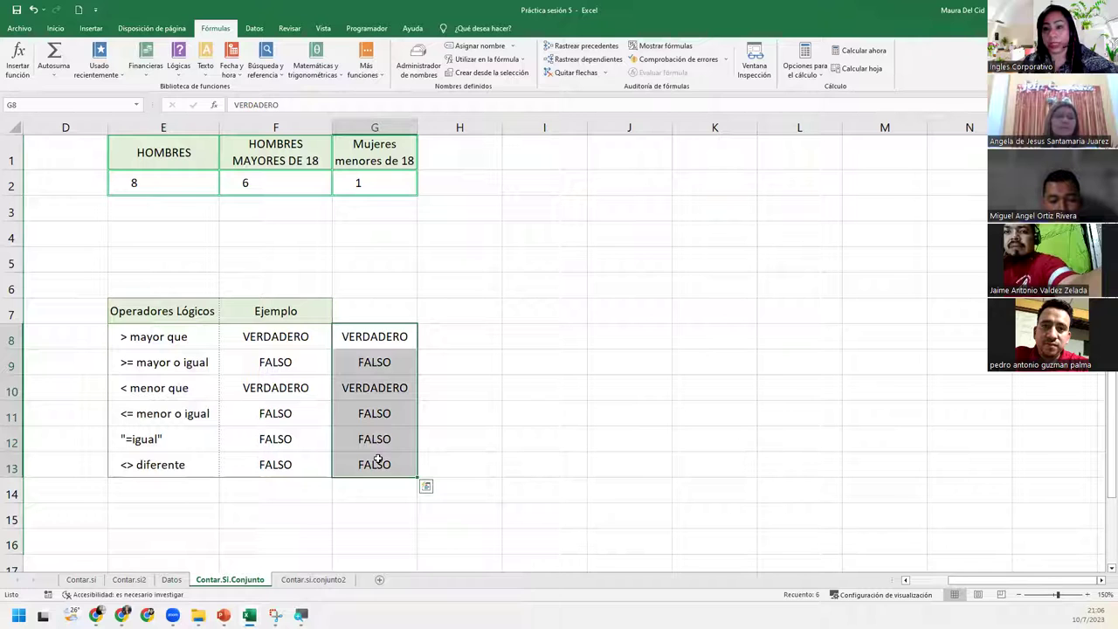
Open the Contar.si.conjunto2 sheet and highlight the empty Resultado cells F4:F7
click(330, 582)
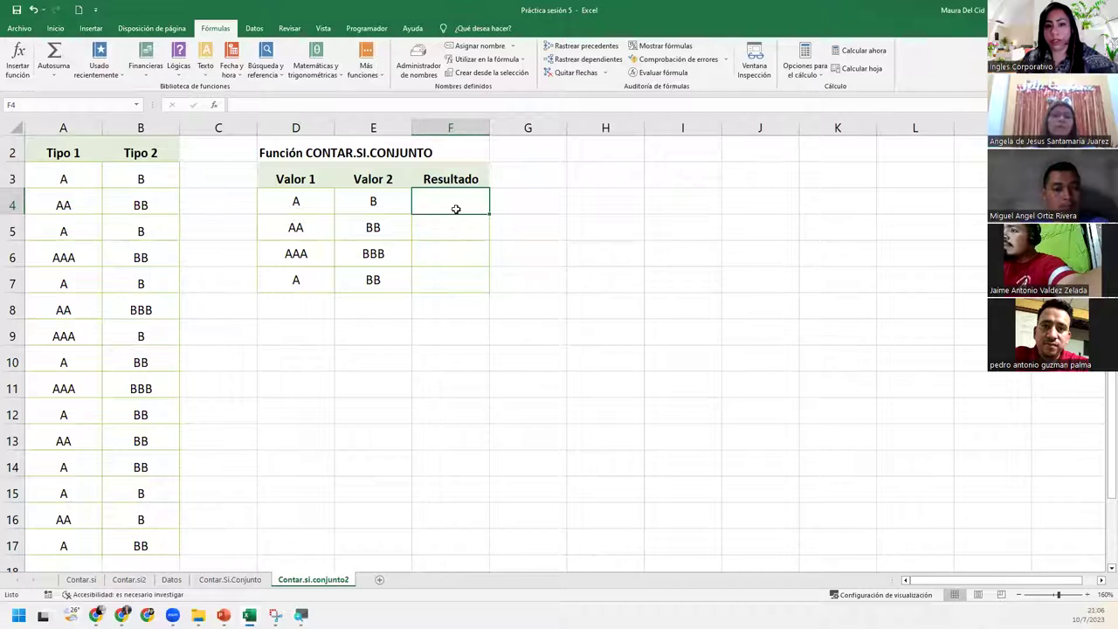
drag(456, 209, 461, 281)
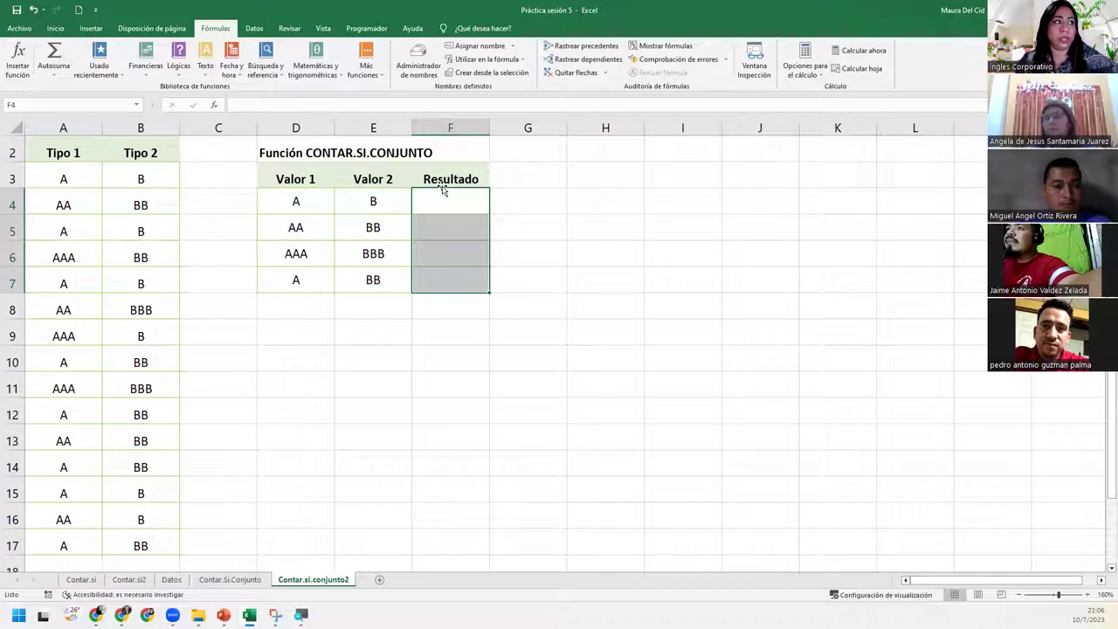
click(434, 208)
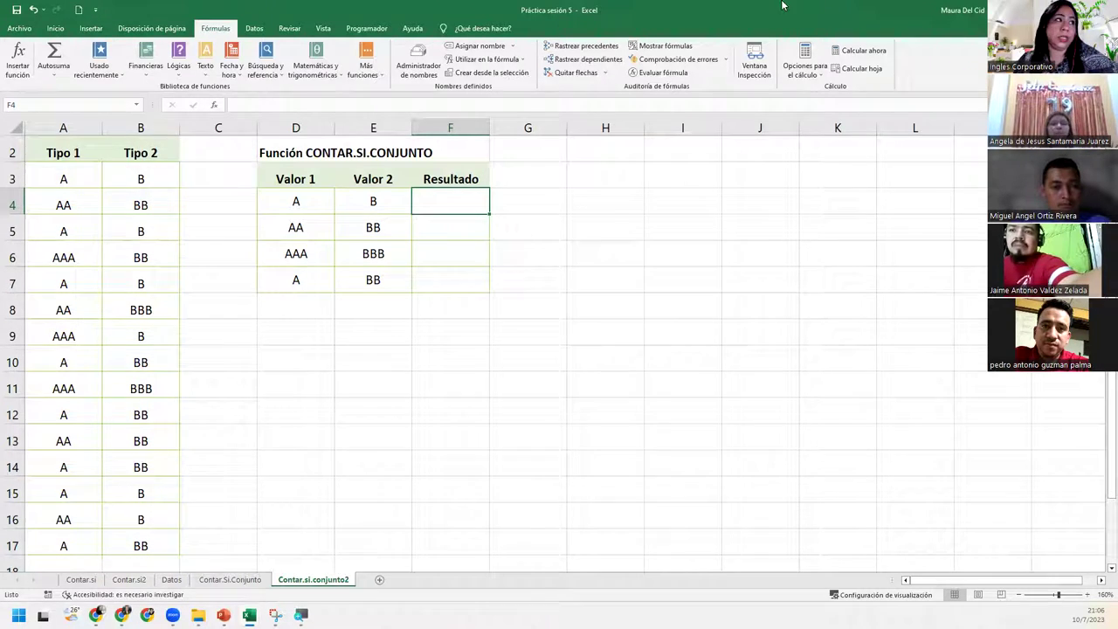
Start a CONTAR.SI.CONJUNTO formula in F4 with A3:A17 as the first criteria range and D4 as its criterion
double_click(453, 207)
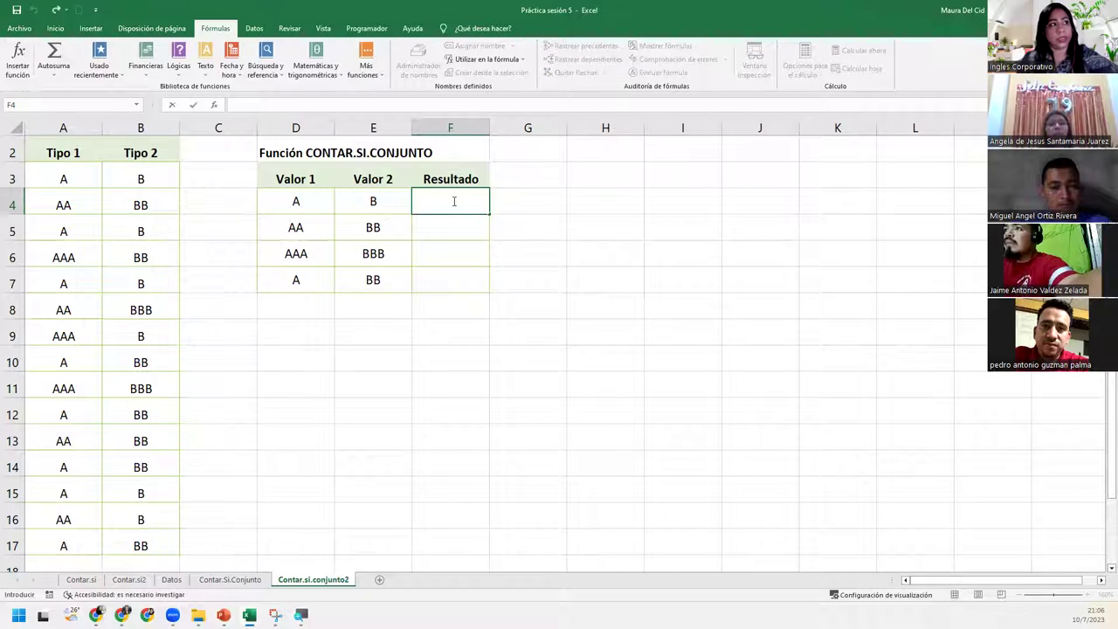
text(=cont)
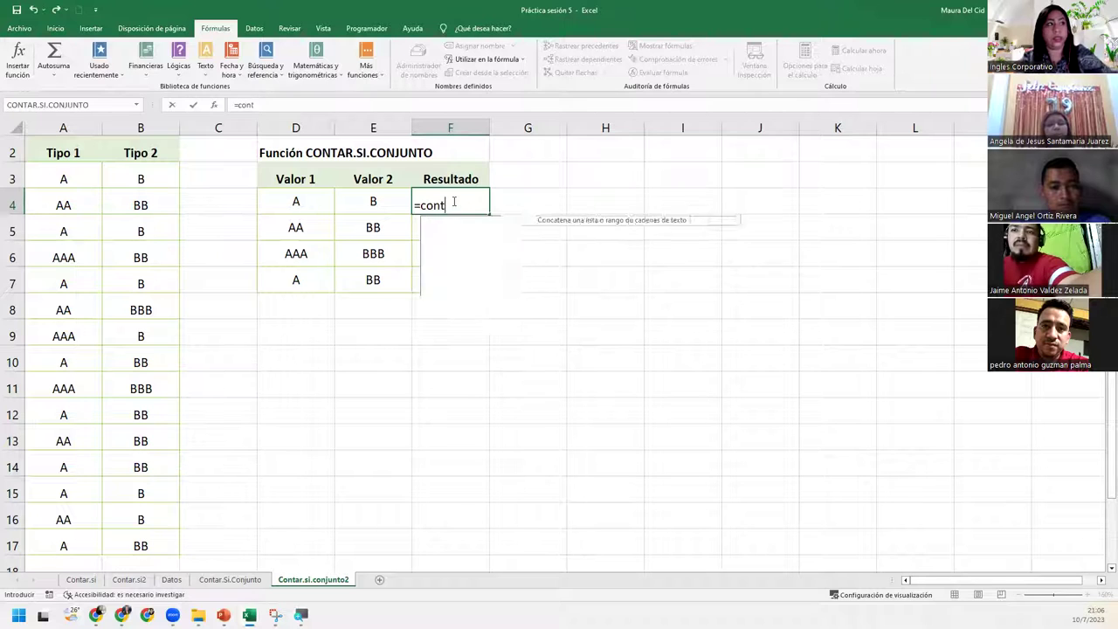
text(ar.si)
key(Down)
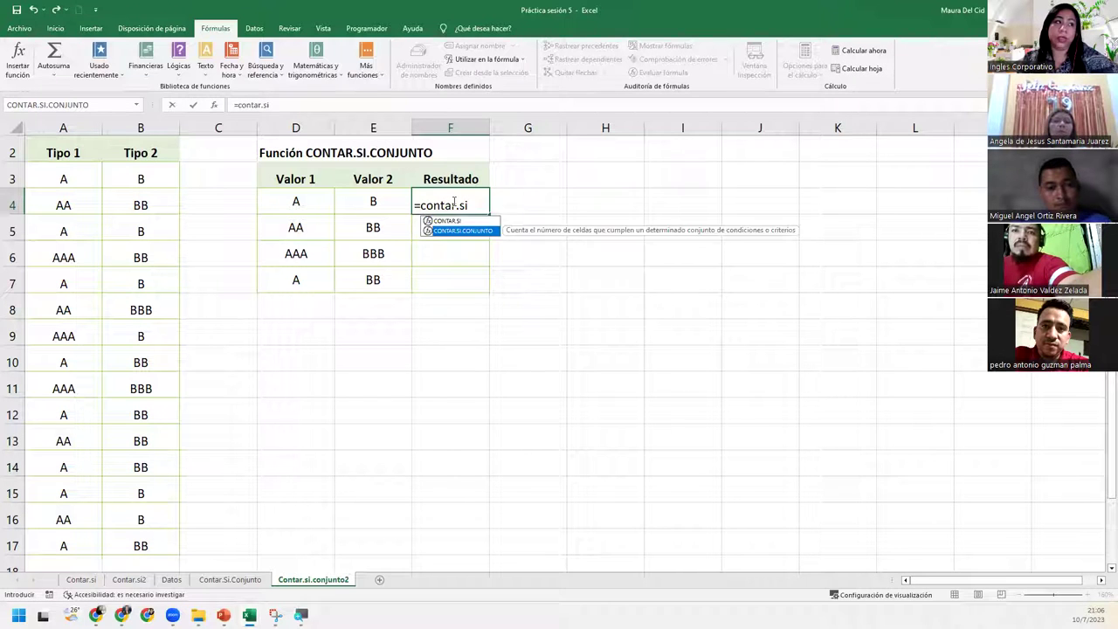
key(Tab)
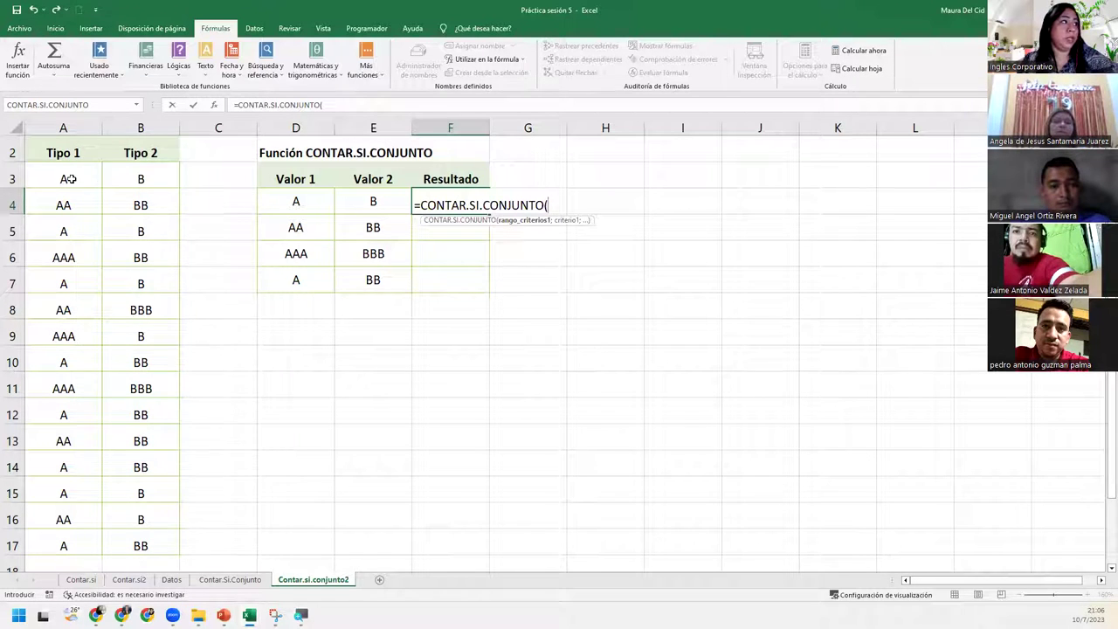
drag(55, 167, 74, 460)
scroll(567, 297, up, 2)
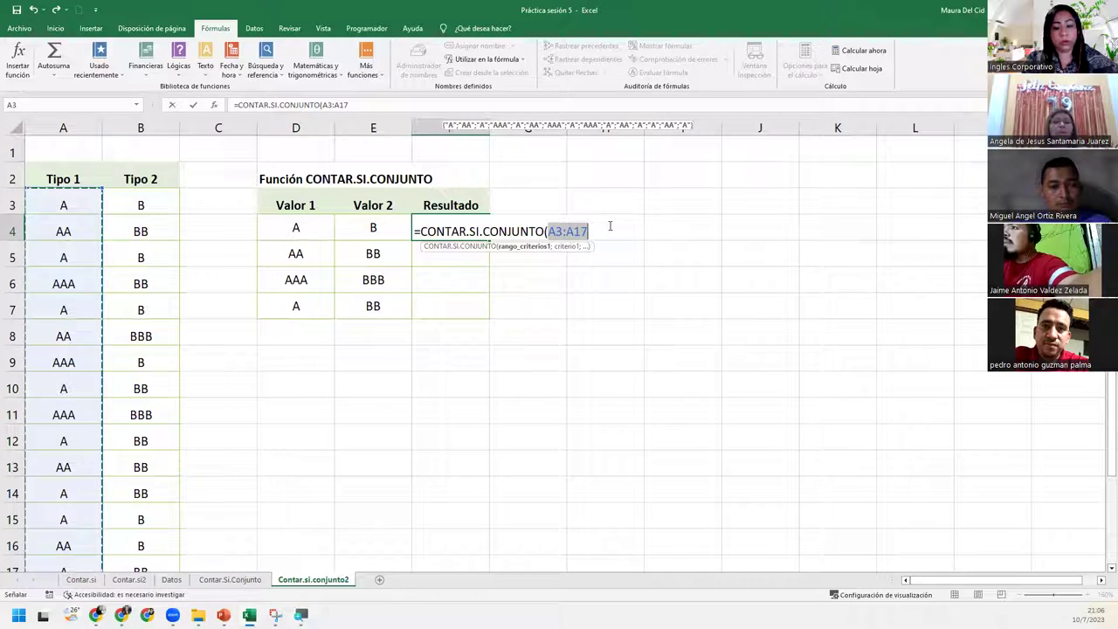
text(;)
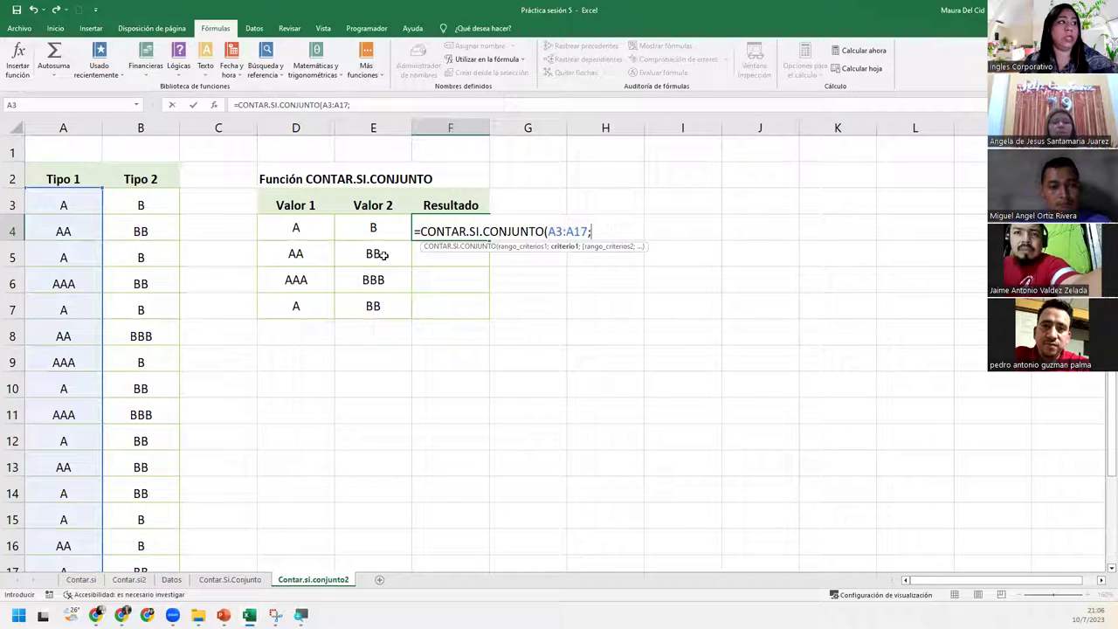
click(311, 220)
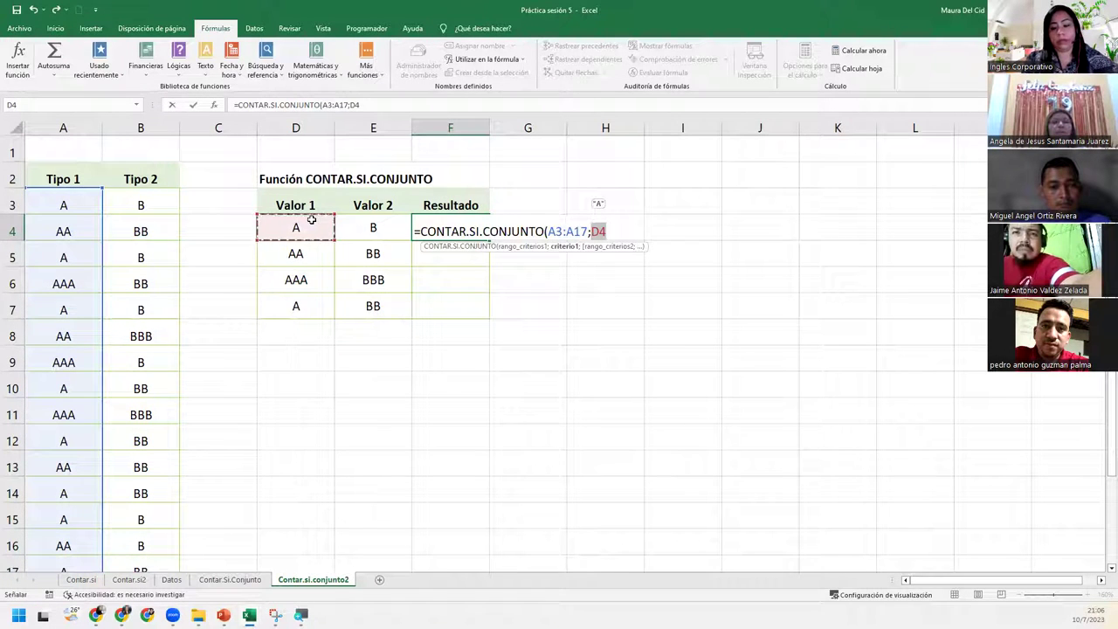
text(;)
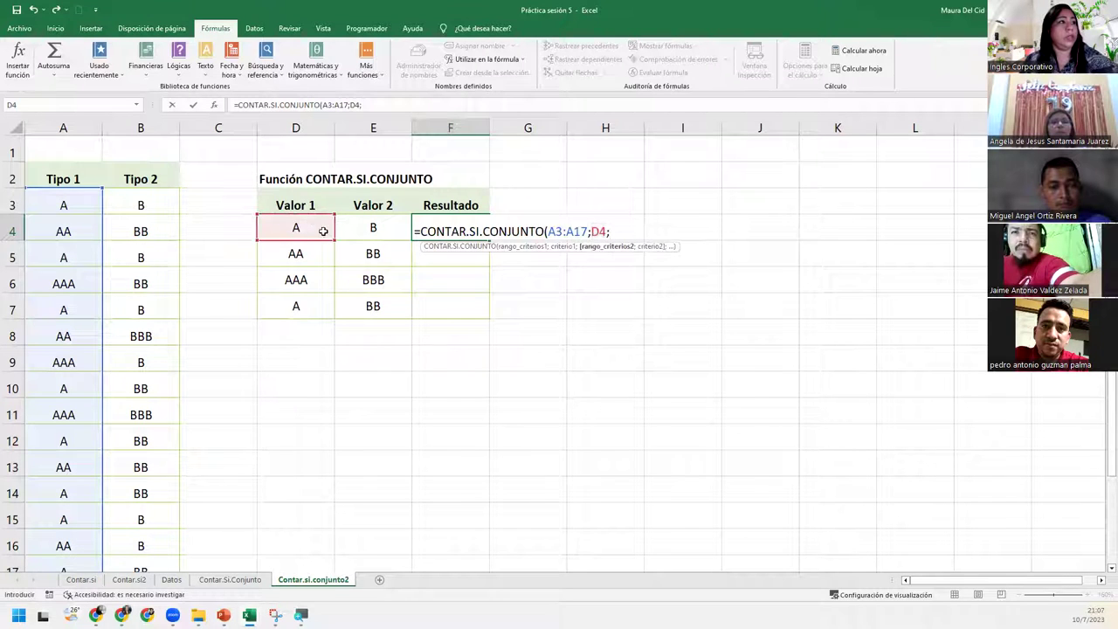
Add B3:B17 as the second criteria range with E4 as its criterion and close the formula
drag(178, 203, 184, 478)
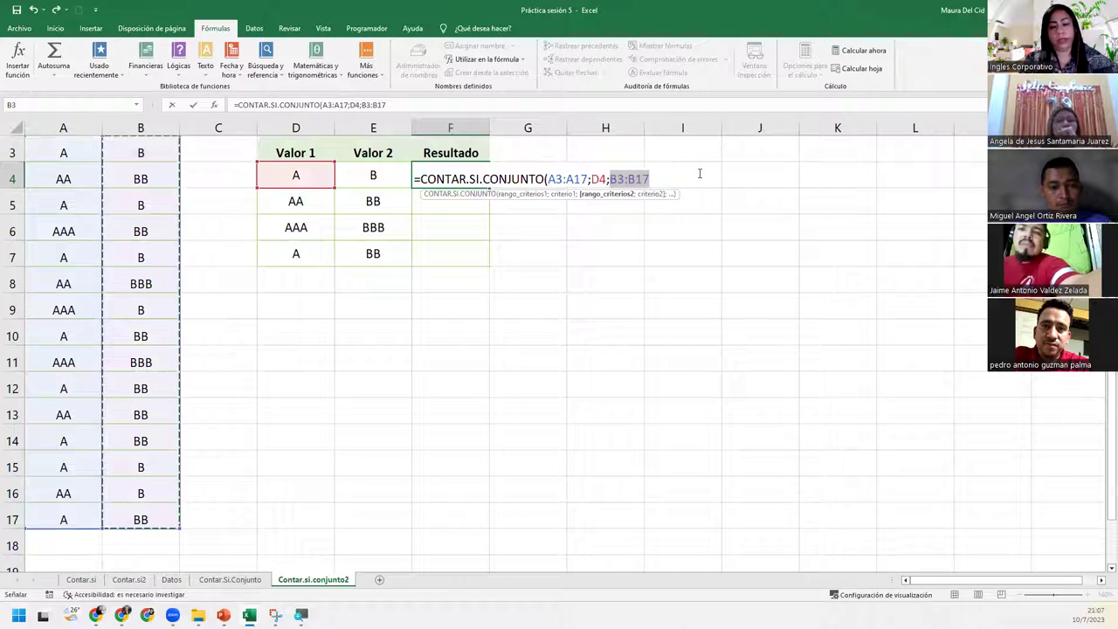
text(;)
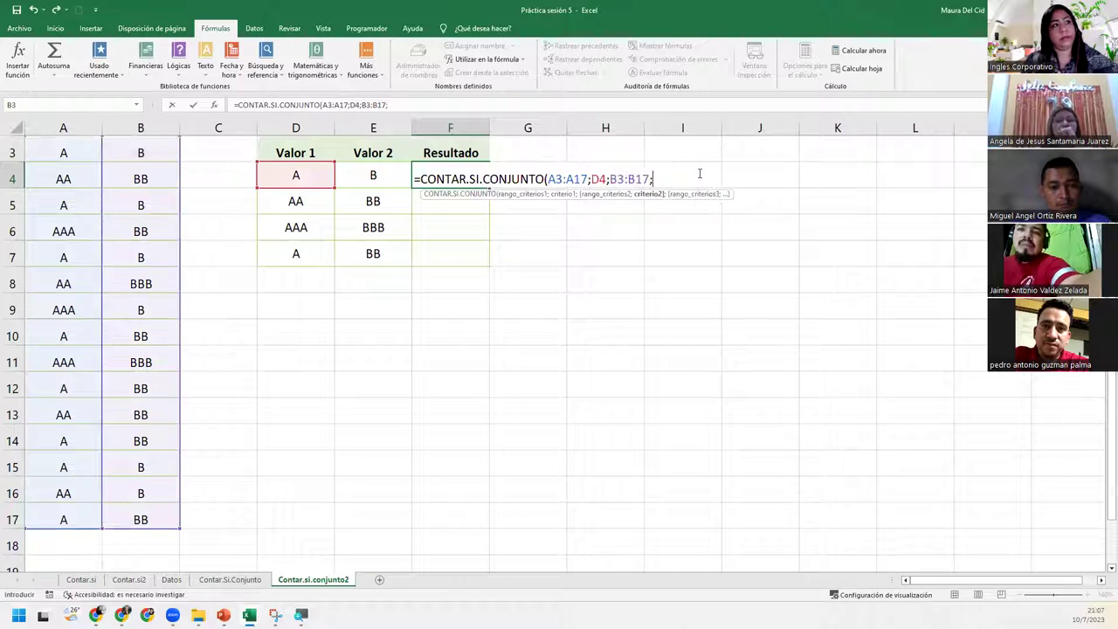
click(371, 176)
text())
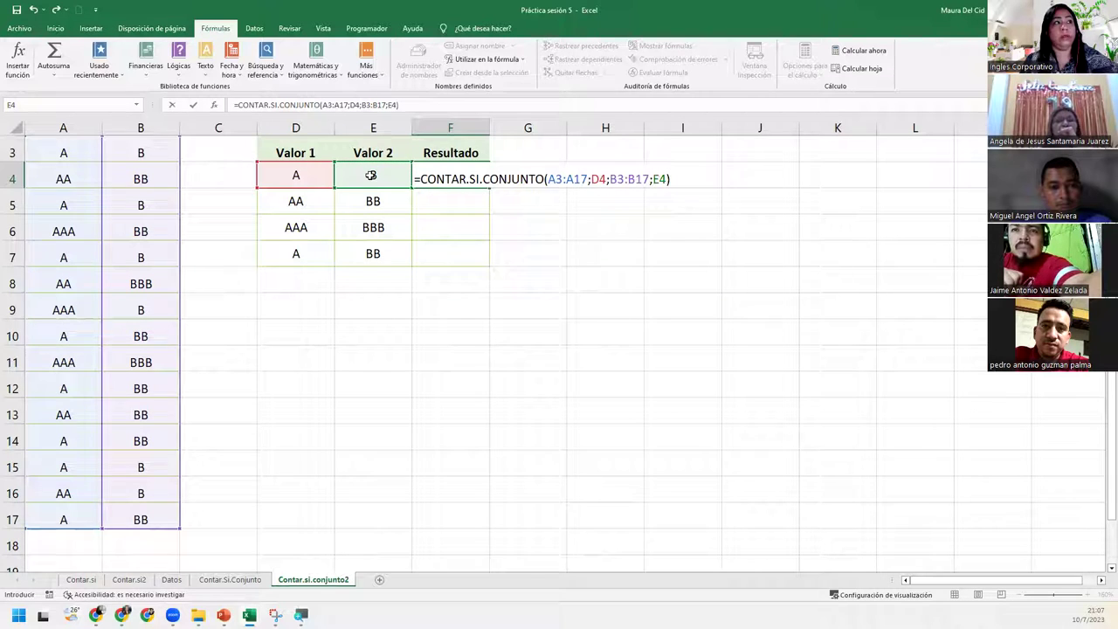
Make both criteria ranges absolute as $A$3:$A$17 and $B$3:$B$17 and enter the formula in F4
click(572, 179)
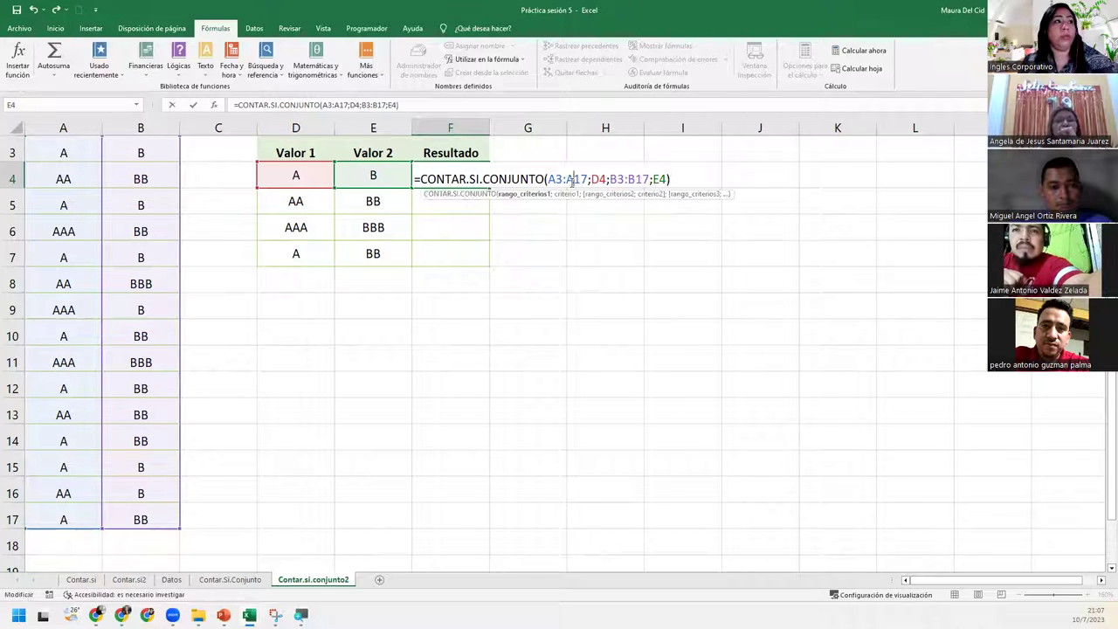
click(524, 194)
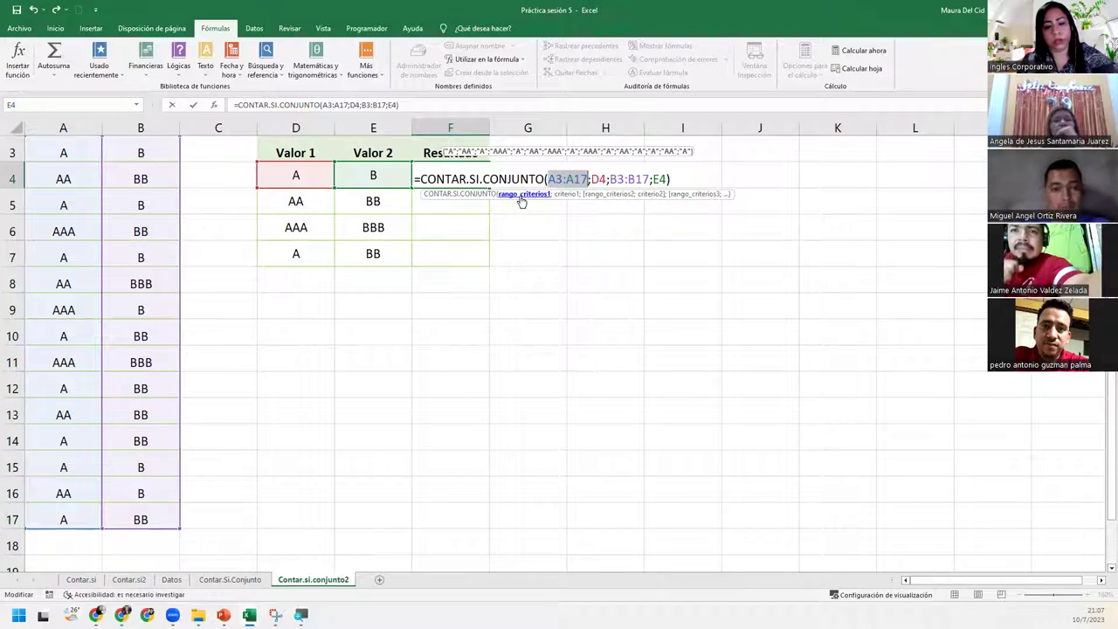
key(F4)
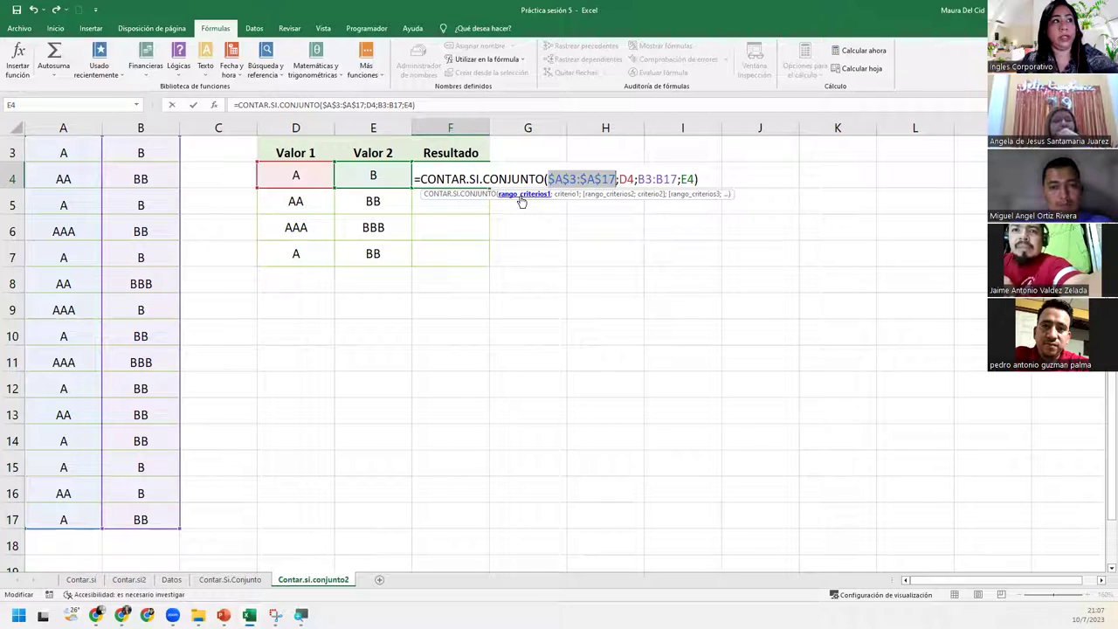
click(657, 179)
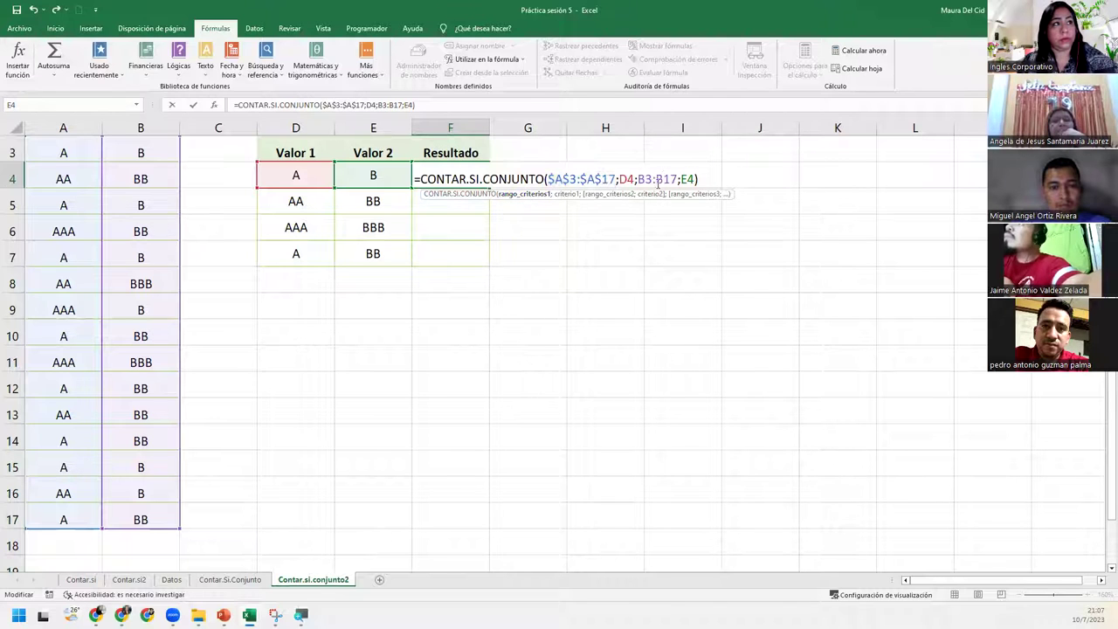
click(619, 195)
key(F4)
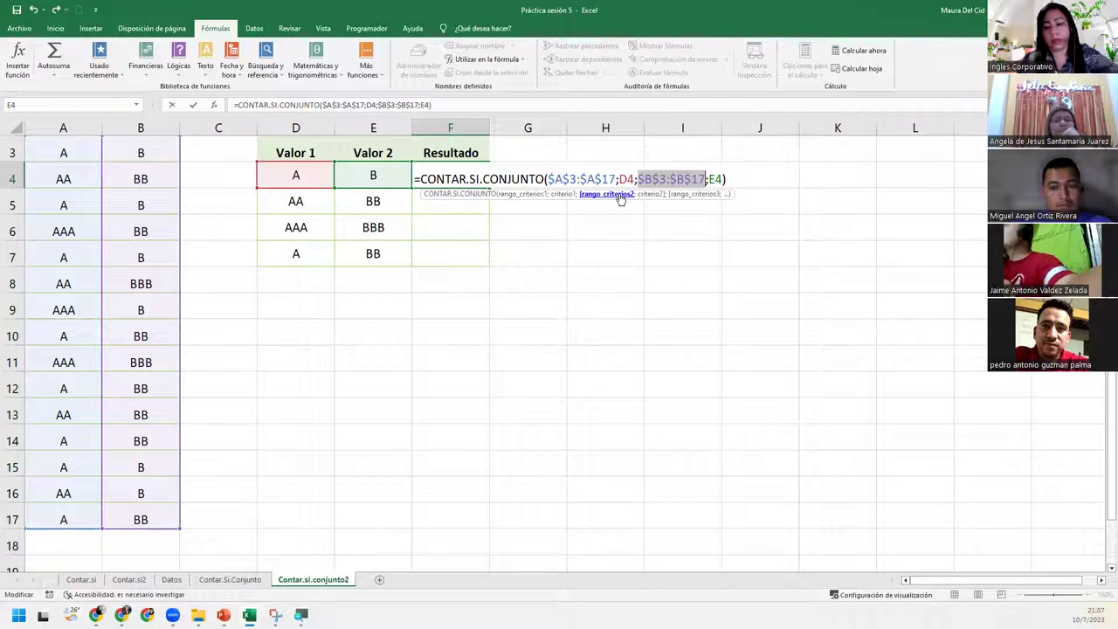
key(Return)
Fill the F4 formula down through F7 to count the remaining Valor 1 and Valor 2 combinations
click(481, 180)
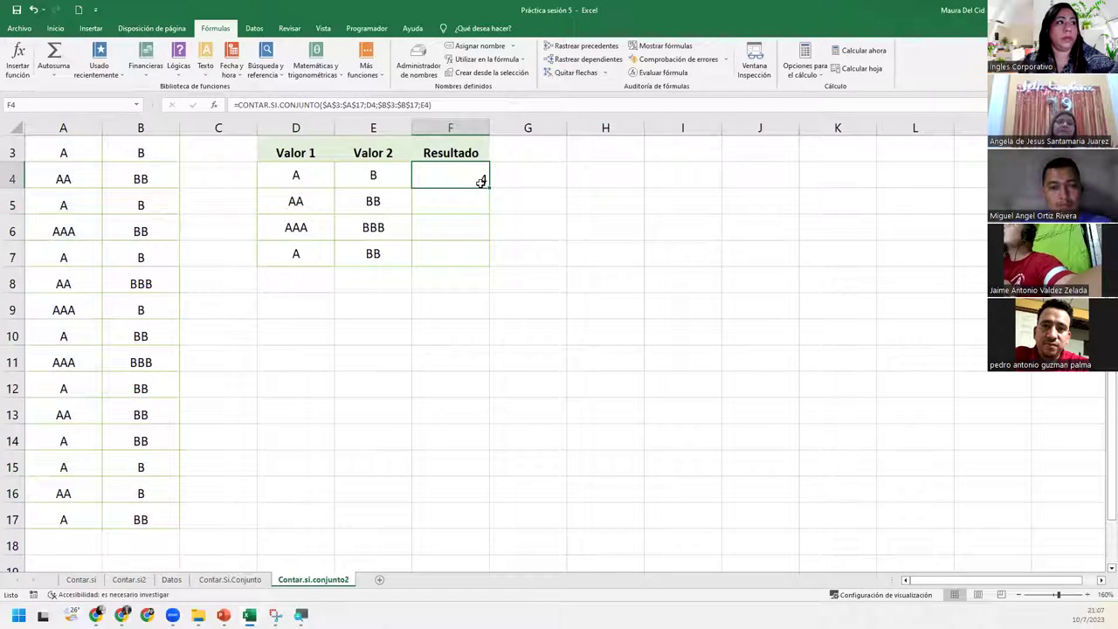
double_click(489, 186)
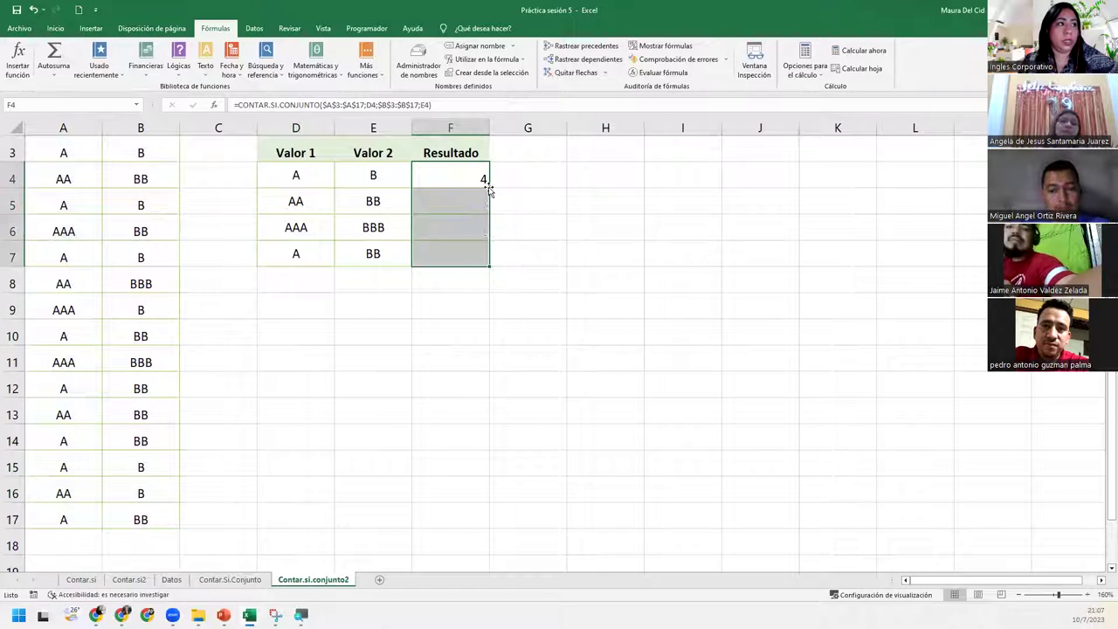
click(464, 253)
click(420, 304)
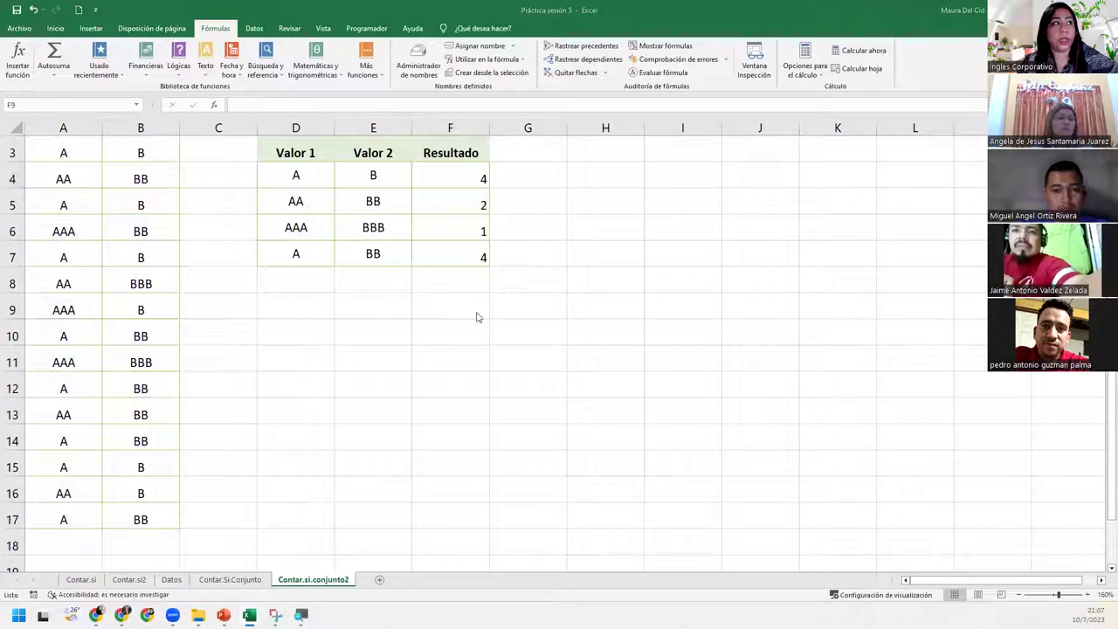
click(269, 301)
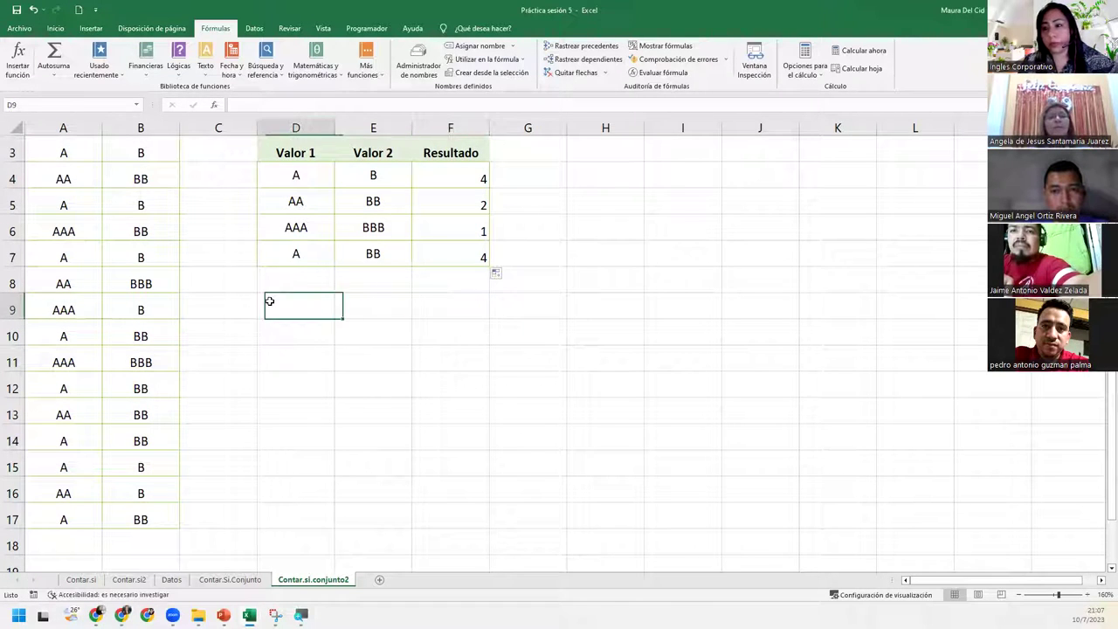